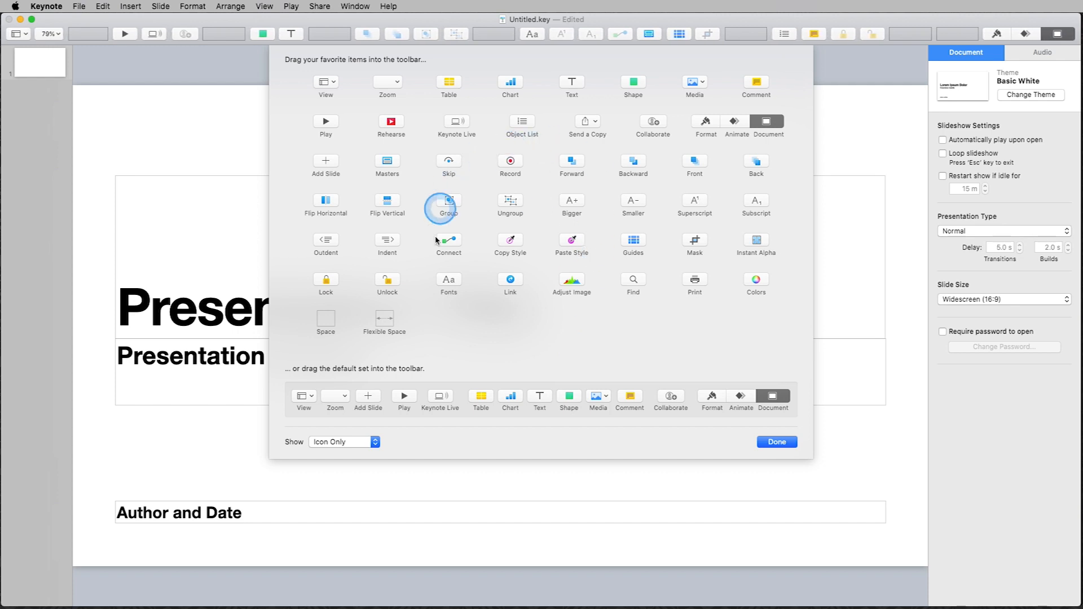
Finish customizing the toolbar and duplicate the title slide seven times.
click(777, 442)
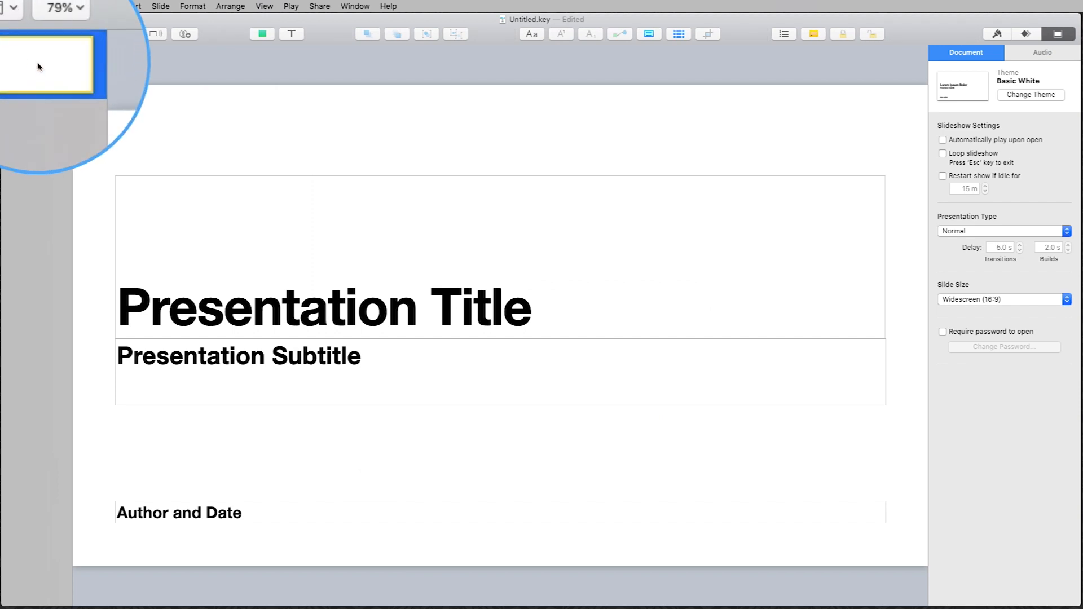
click(40, 70)
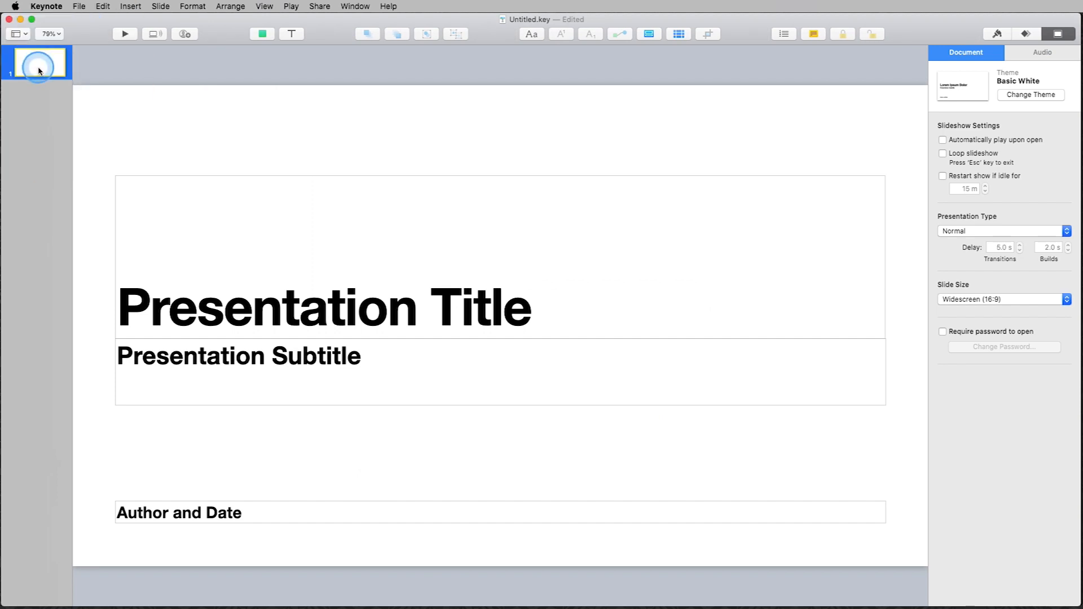
key(super+d)
key(super+d)
key(super+d)
key(super+d)
key(super+d)
key(super+d)
key(super+d)
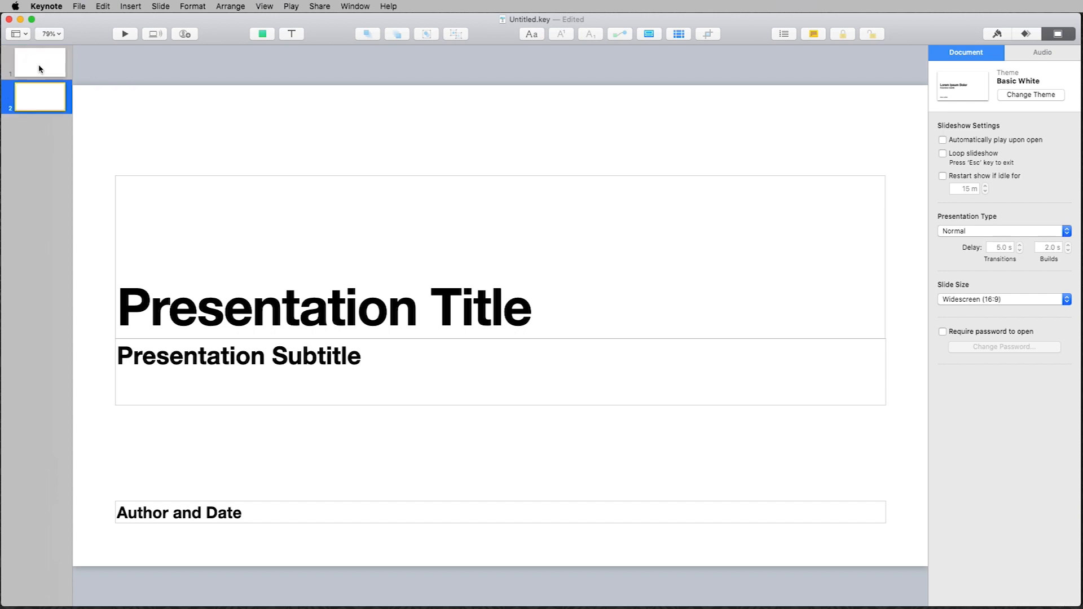
Replace the presentation title on slide 1 with "1".
click(40, 68)
click(40, 96)
click(41, 128)
click(34, 68)
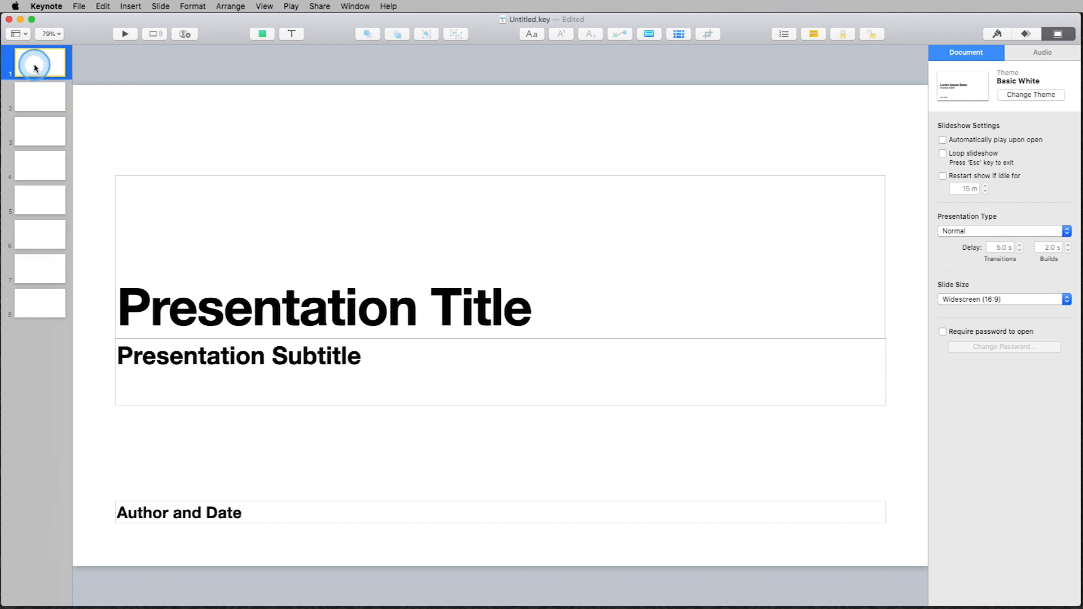
double_click(202, 317)
text(1)
Replace the presentation title with "2" on slide 2 and "3" on slide 3.
click(29, 101)
double_click(182, 302)
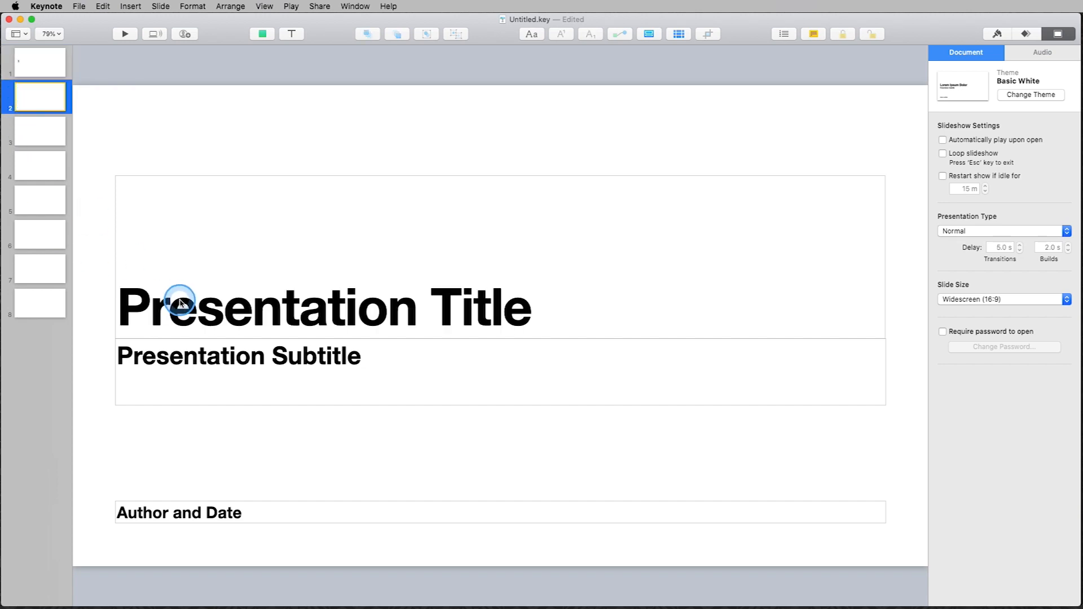
text(2)
click(32, 101)
click(34, 135)
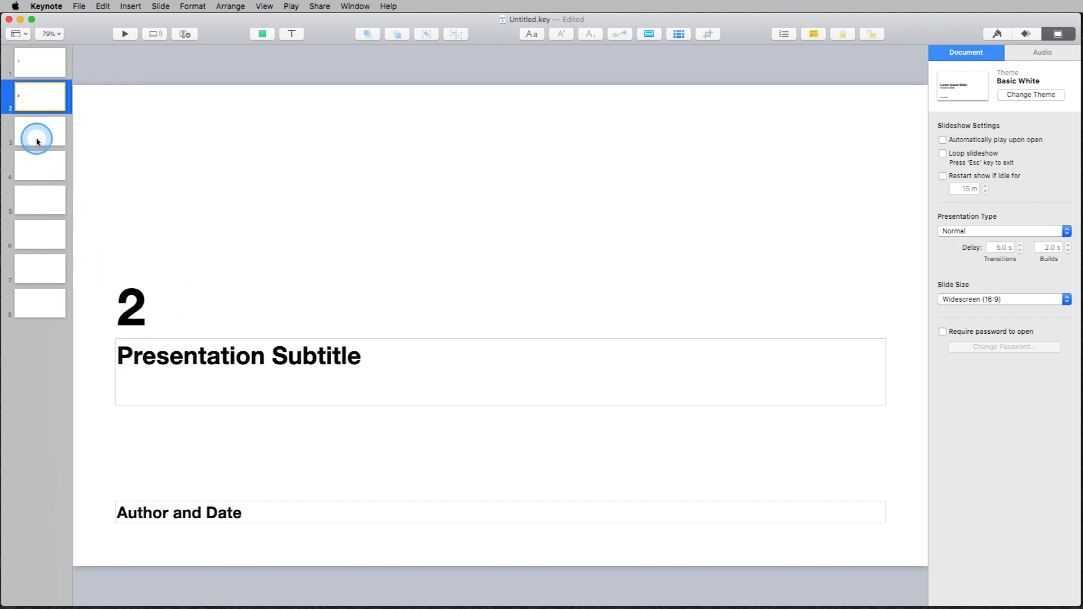
double_click(153, 309)
text(3)
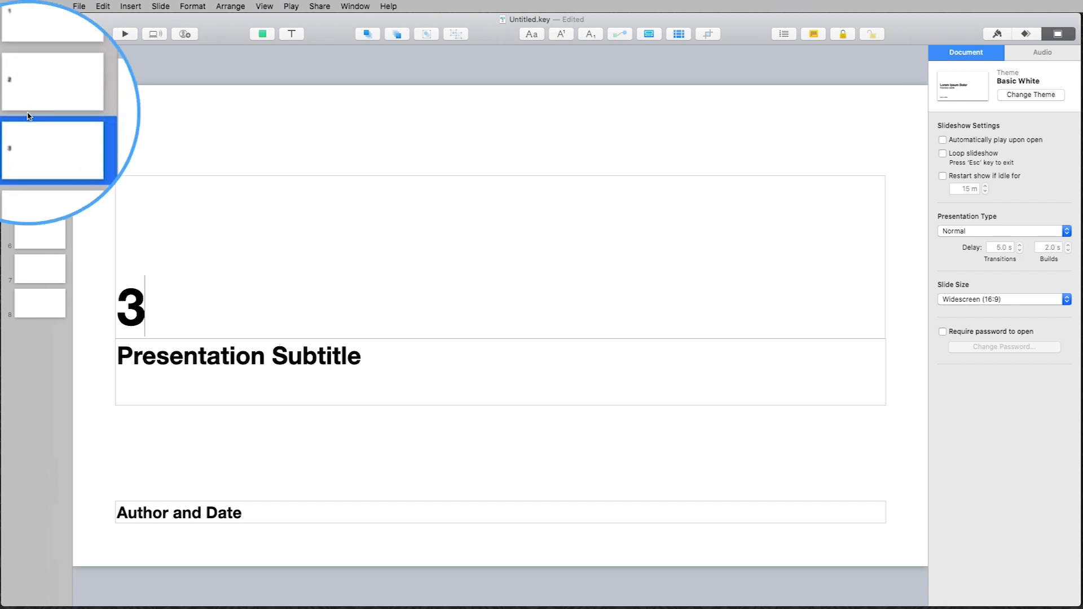
Go through slides 1 to 8 one by one to examine the presentation's order.
click(39, 62)
click(49, 98)
click(43, 131)
click(44, 167)
click(43, 200)
click(43, 231)
click(40, 265)
click(38, 302)
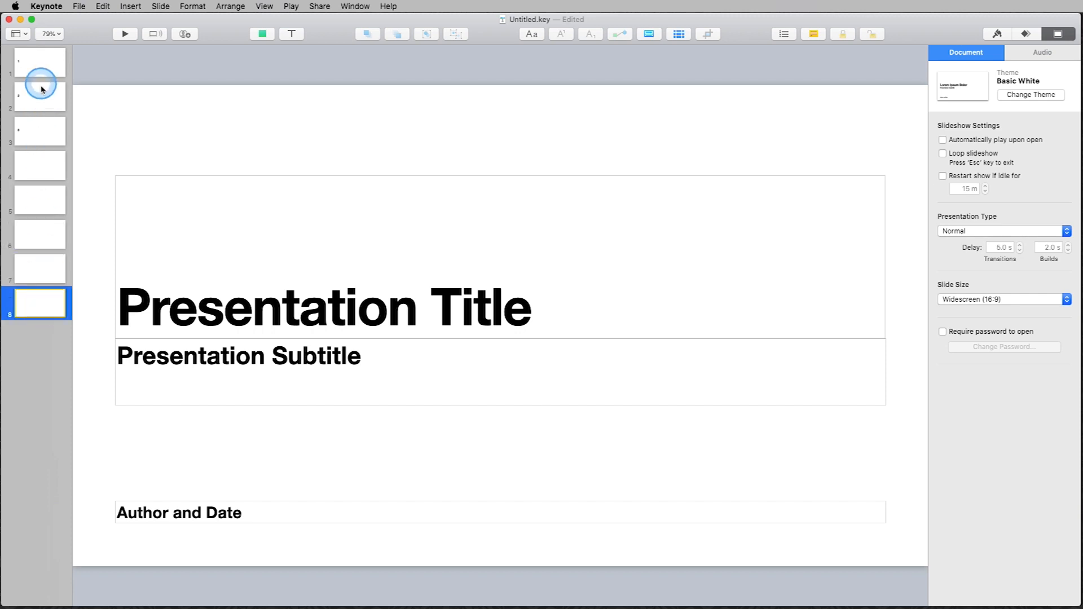
Nest slides 2, 3 and 4 one level under slide 1, and collapse and re-expand that group.
mouse_move(42, 136)
mouse_down()
mouse_move(40, 85)
mouse_move(45, 134)
mouse_up()
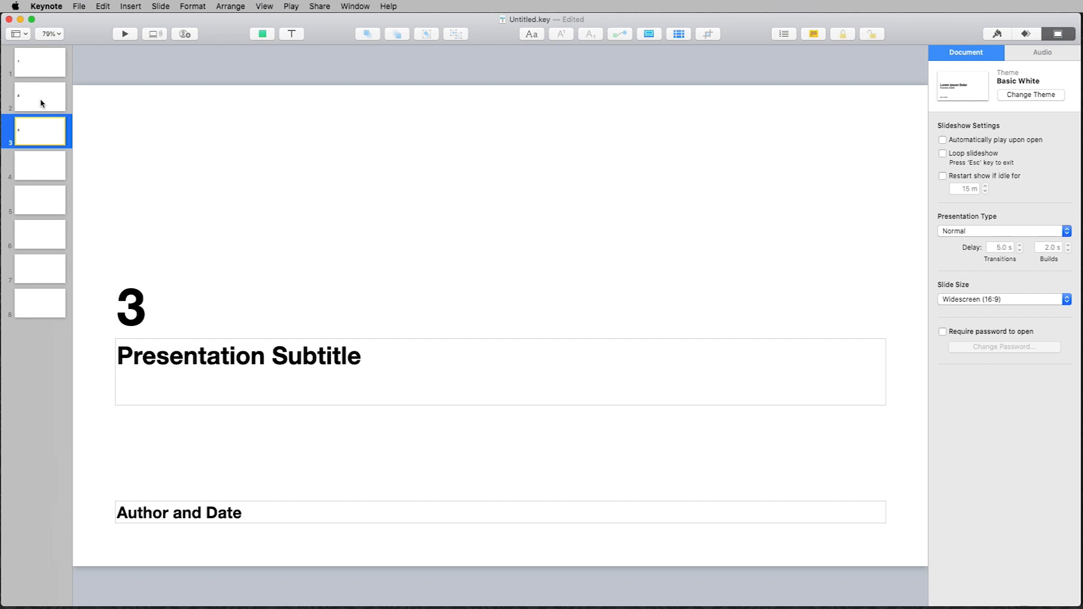
click(33, 76)
click(40, 103)
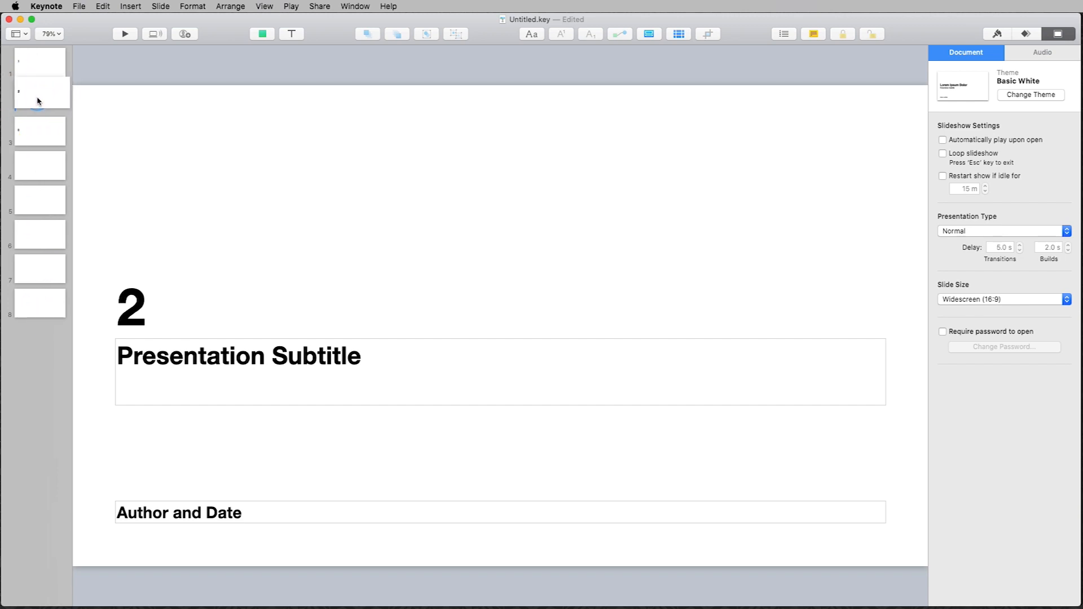
drag(35, 105, 49, 104)
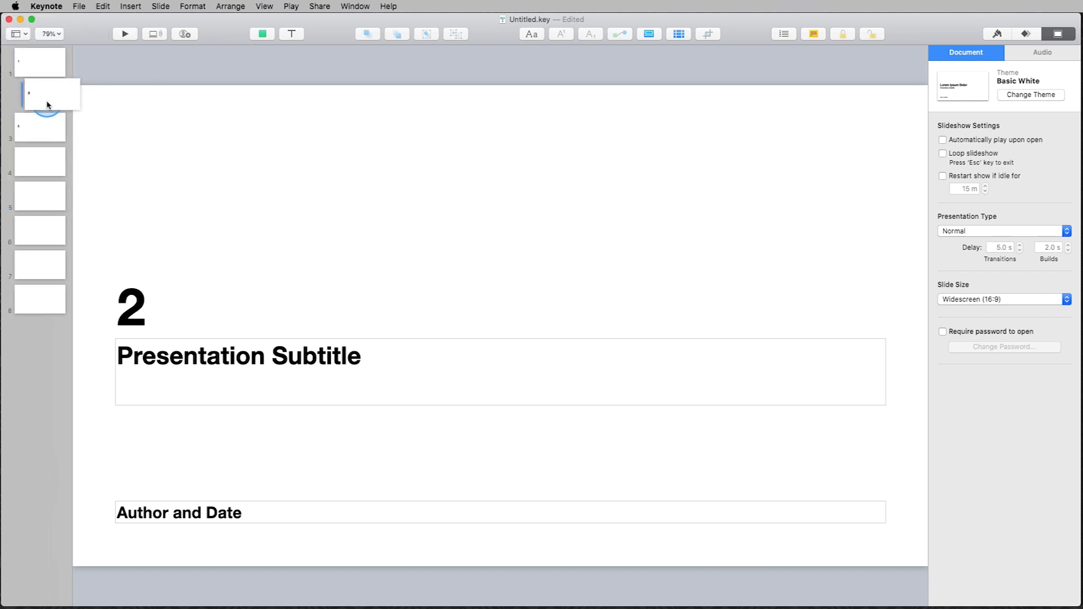
drag(36, 126, 44, 121)
drag(36, 158, 48, 155)
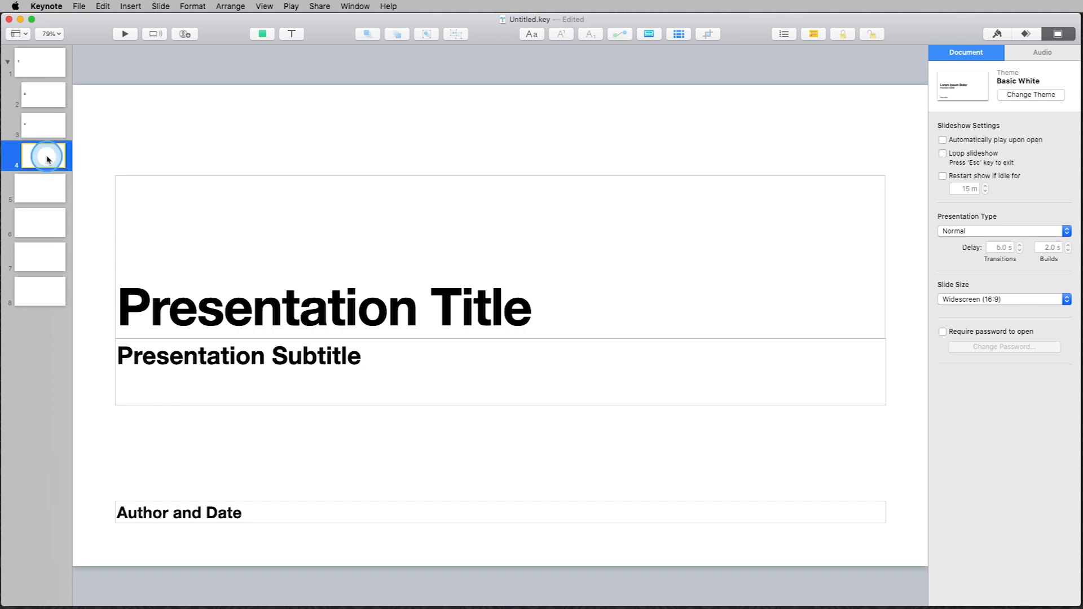
click(8, 64)
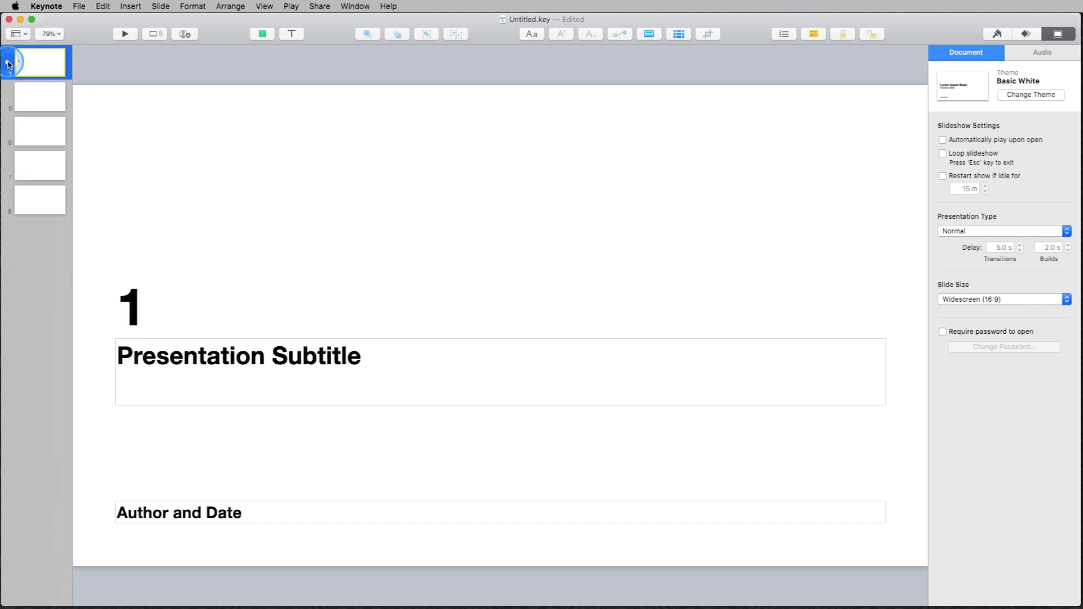
click(8, 64)
Nest slides 6, 7 and 8 under slide 5, and collapse and re-expand both slide groups.
drag(34, 217, 47, 283)
click(7, 188)
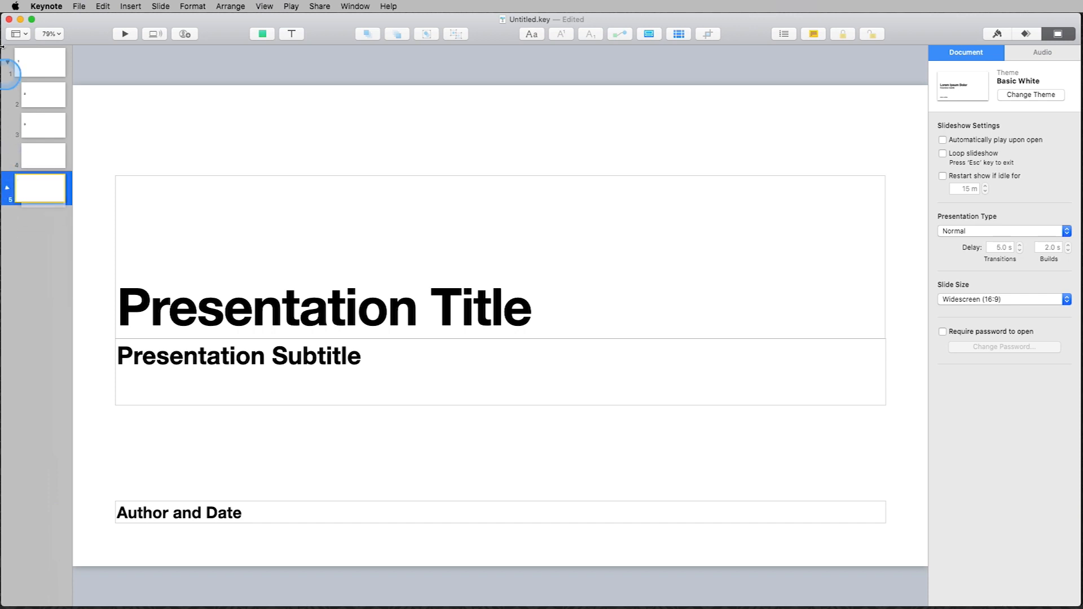
click(7, 63)
click(8, 62)
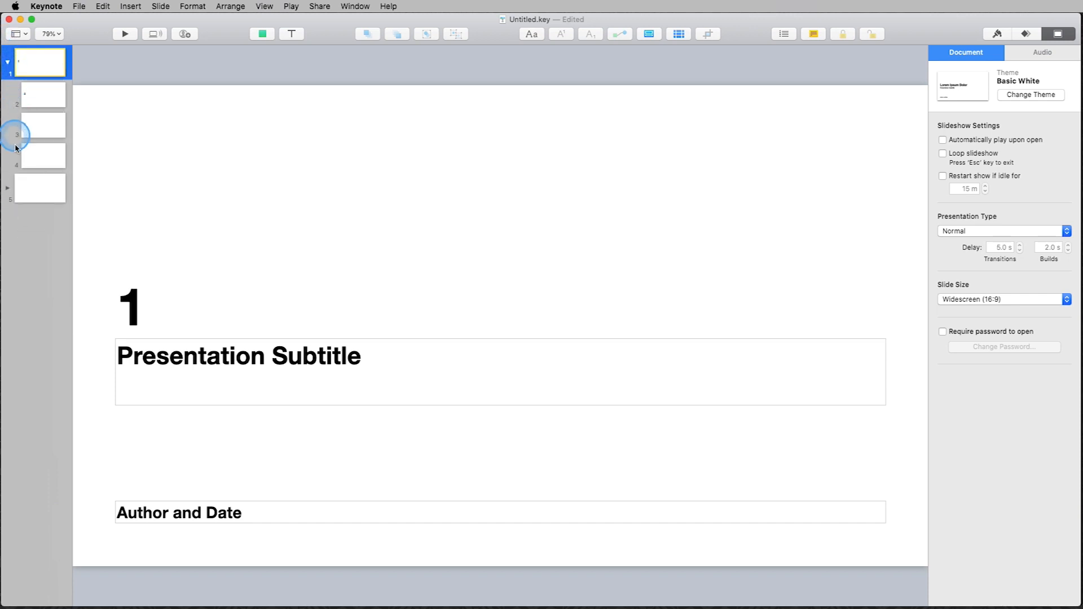
click(8, 188)
Nest slide 3 under slide 2 and slide 4 one level deeper under slide 3.
click(42, 131)
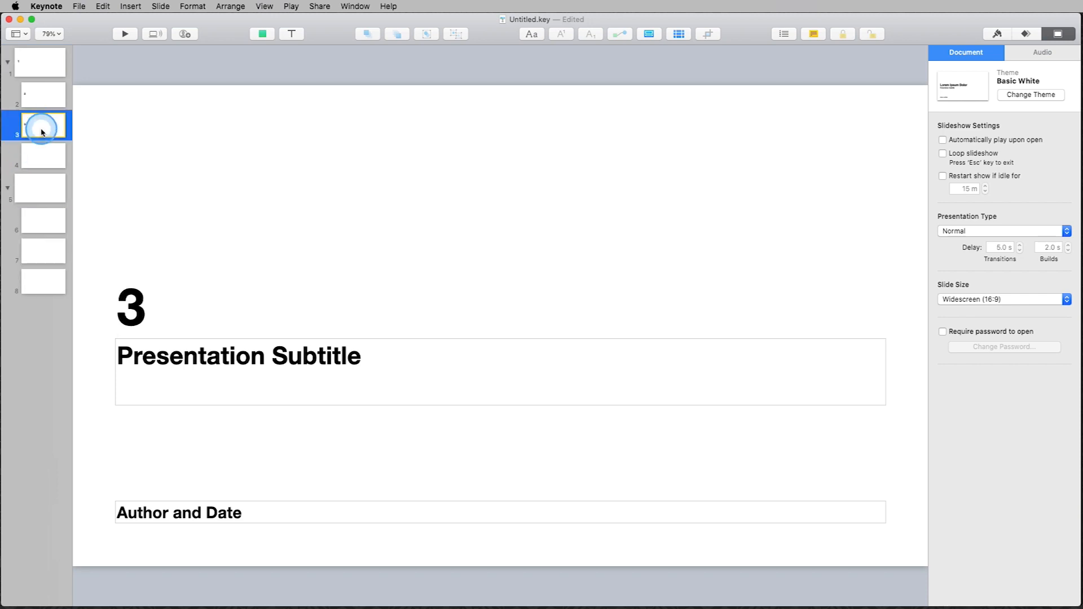
drag(47, 131, 59, 156)
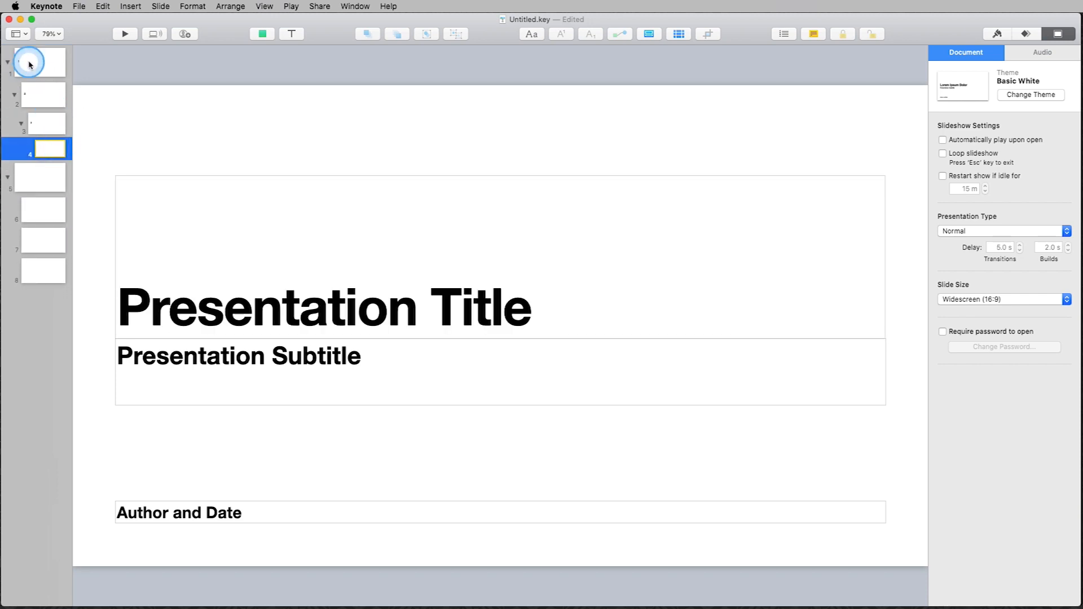
click(45, 246)
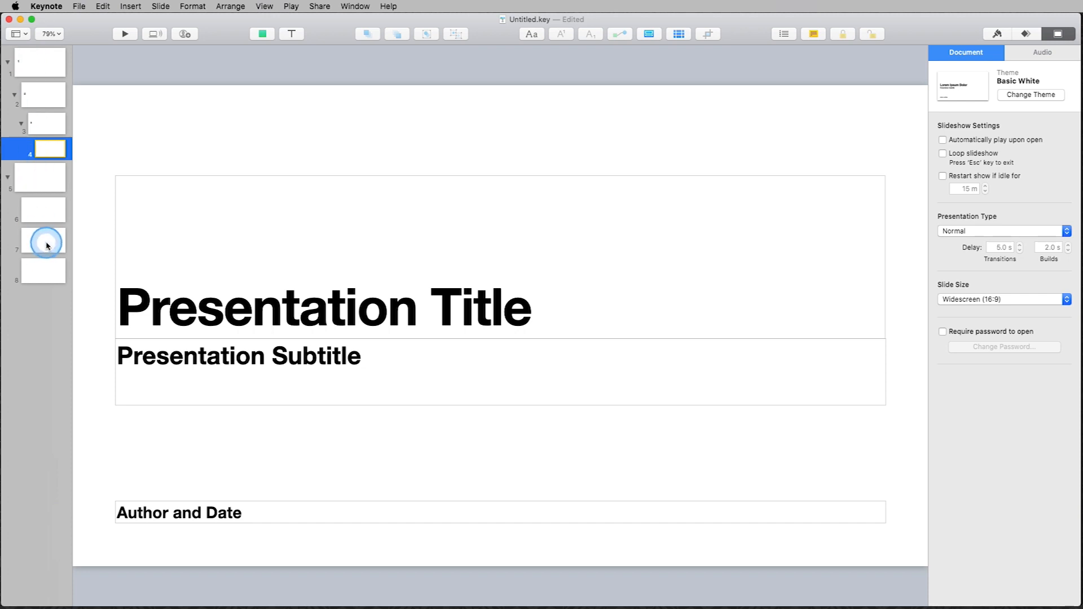
click(42, 150)
click(30, 77)
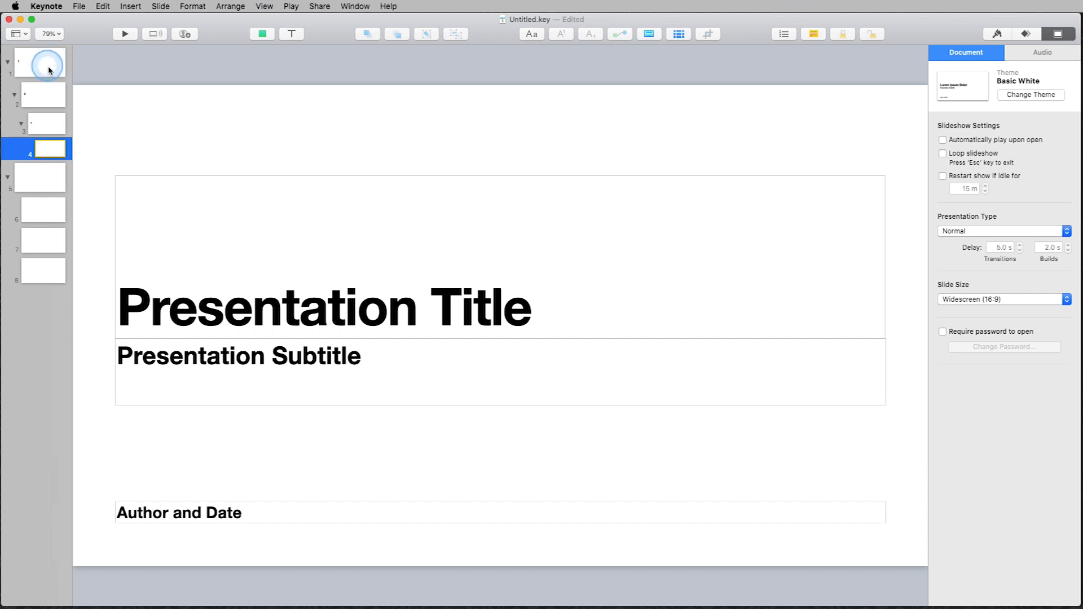
Display the slide layout settings and apply the Photo master to slide 4.
click(997, 35)
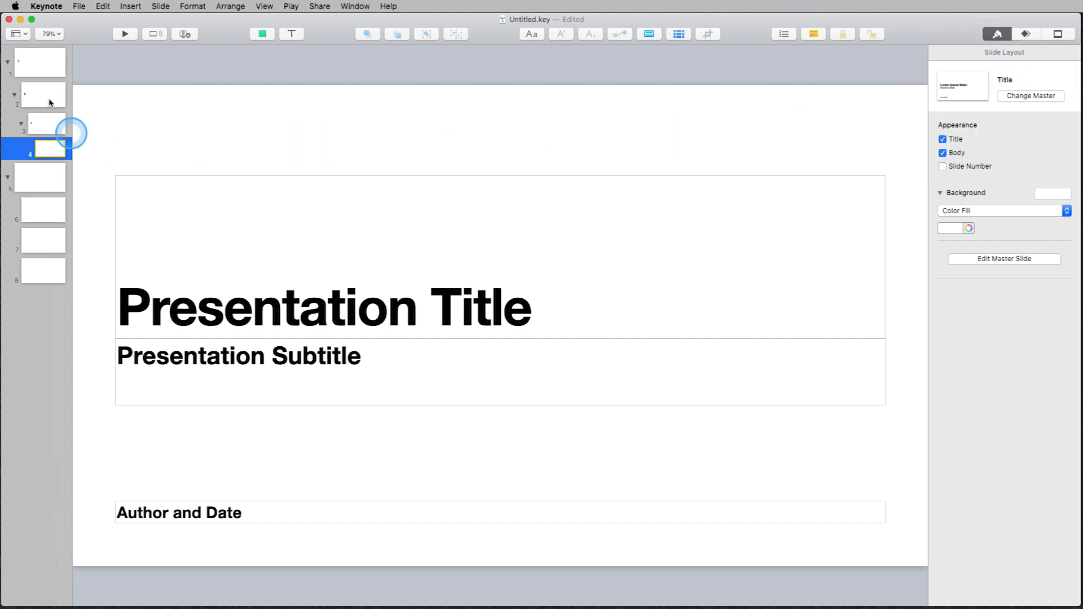
click(36, 64)
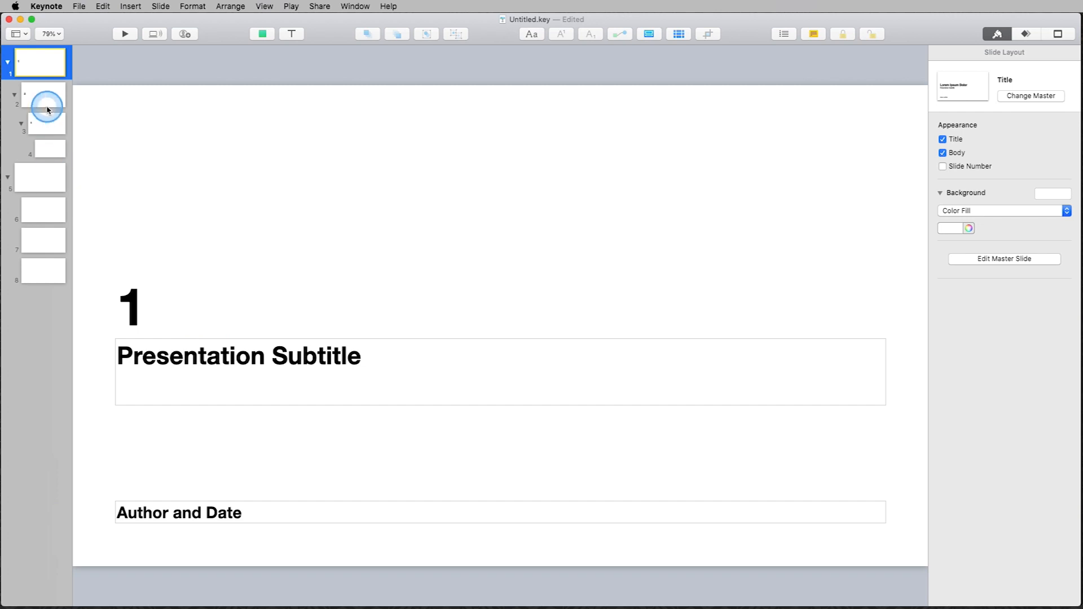
click(45, 124)
click(51, 150)
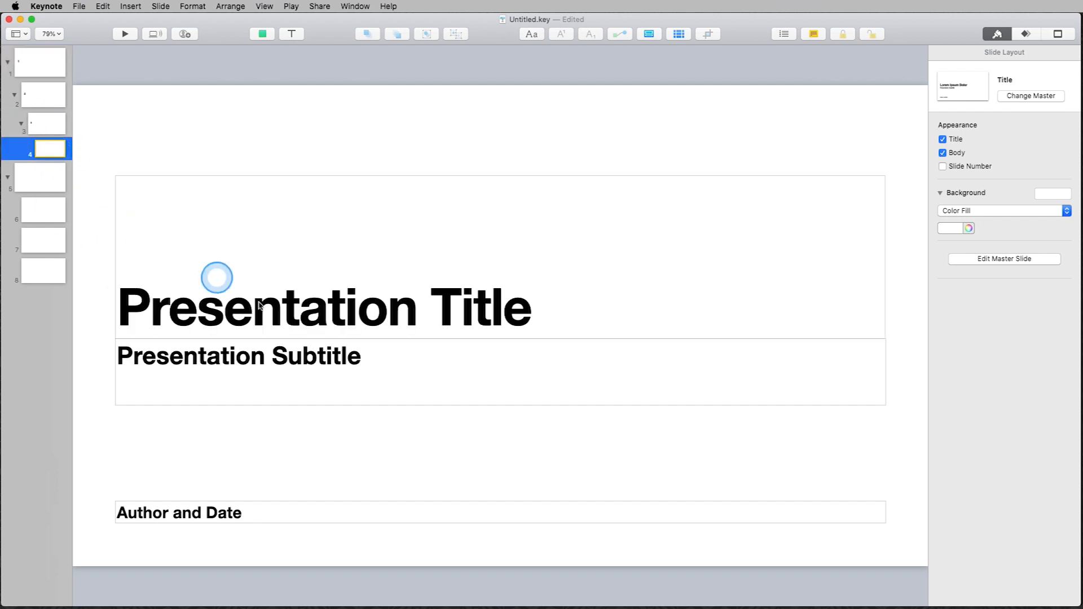
click(1031, 97)
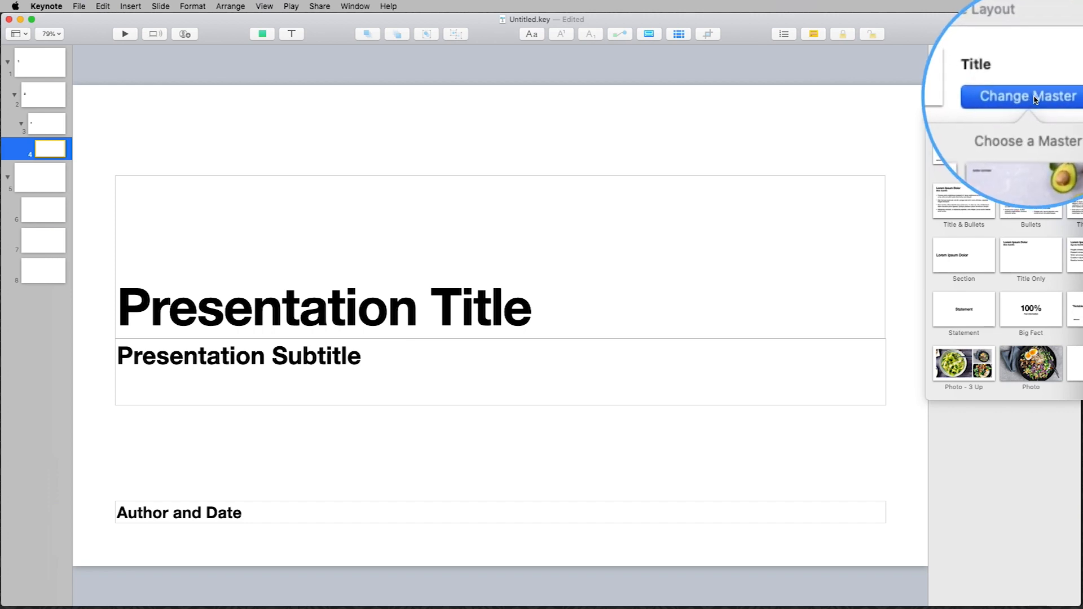
click(1030, 147)
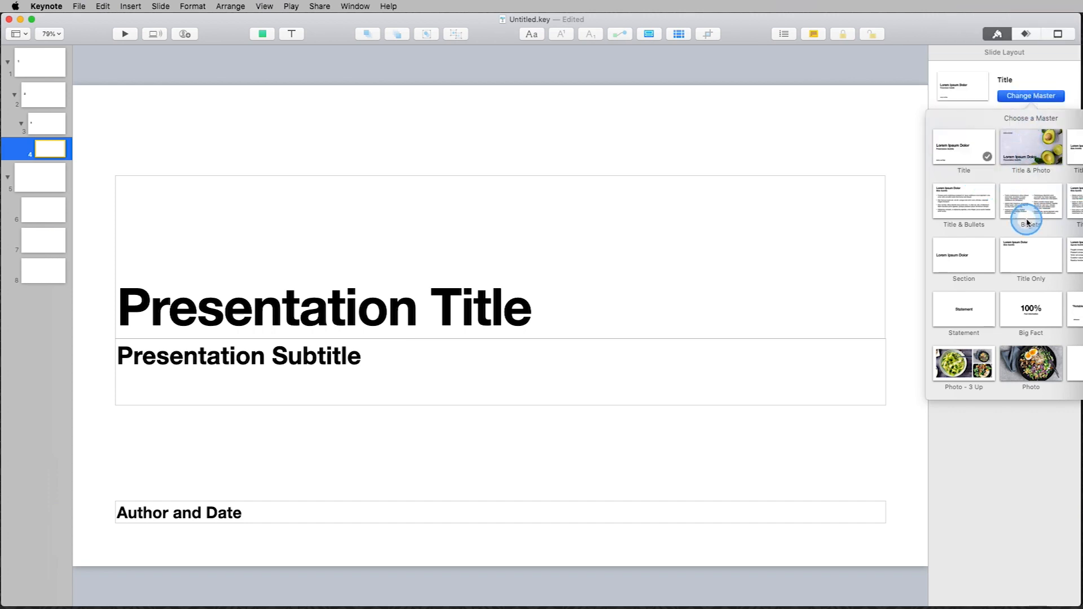
click(1028, 365)
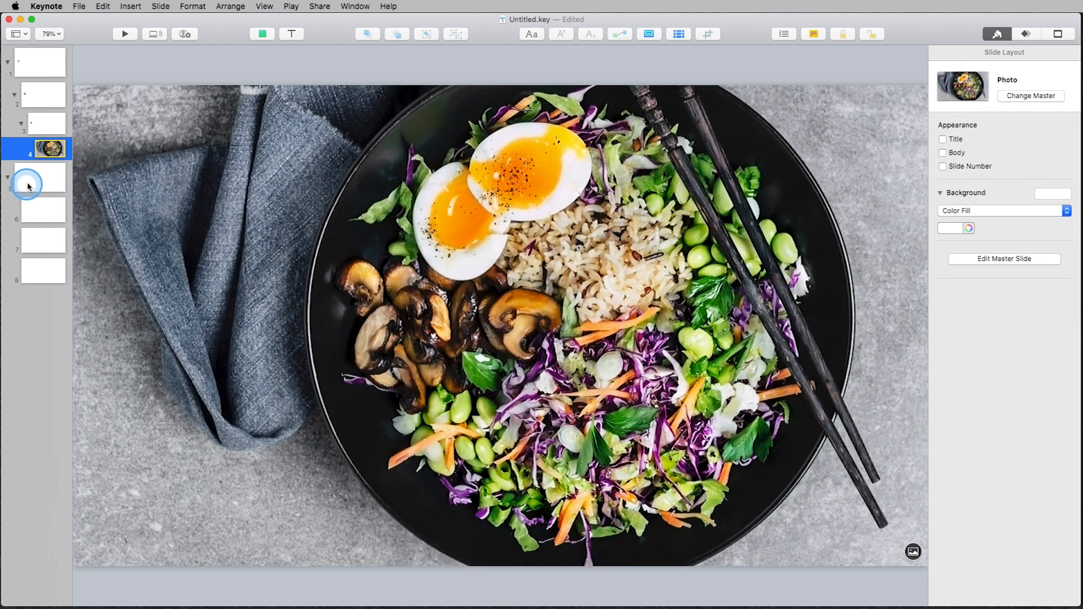
Apply the Big Fact master to slide 5.
click(27, 186)
click(1031, 96)
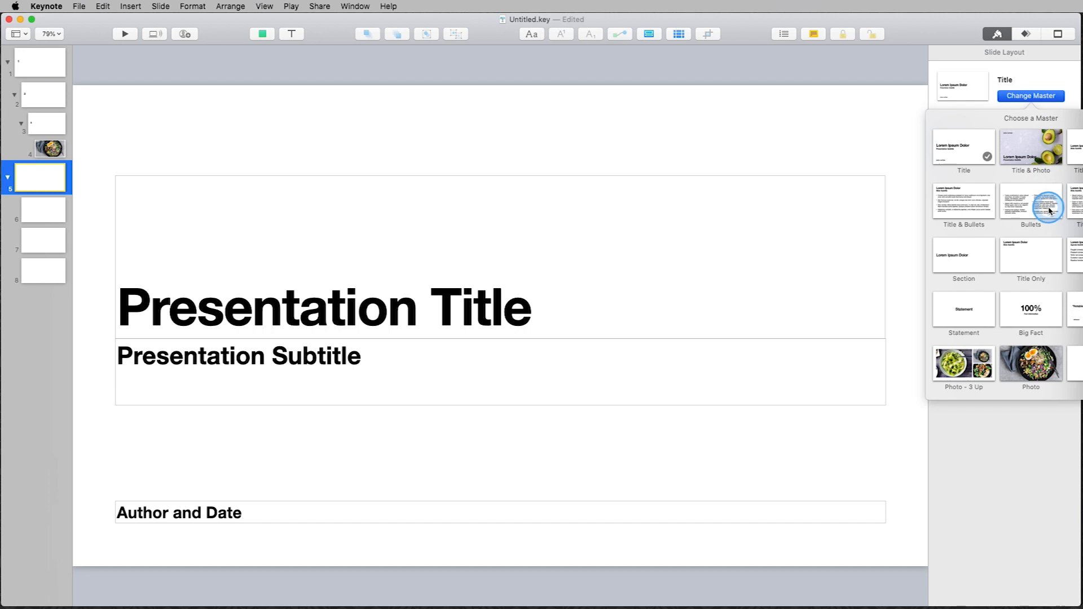
click(1026, 302)
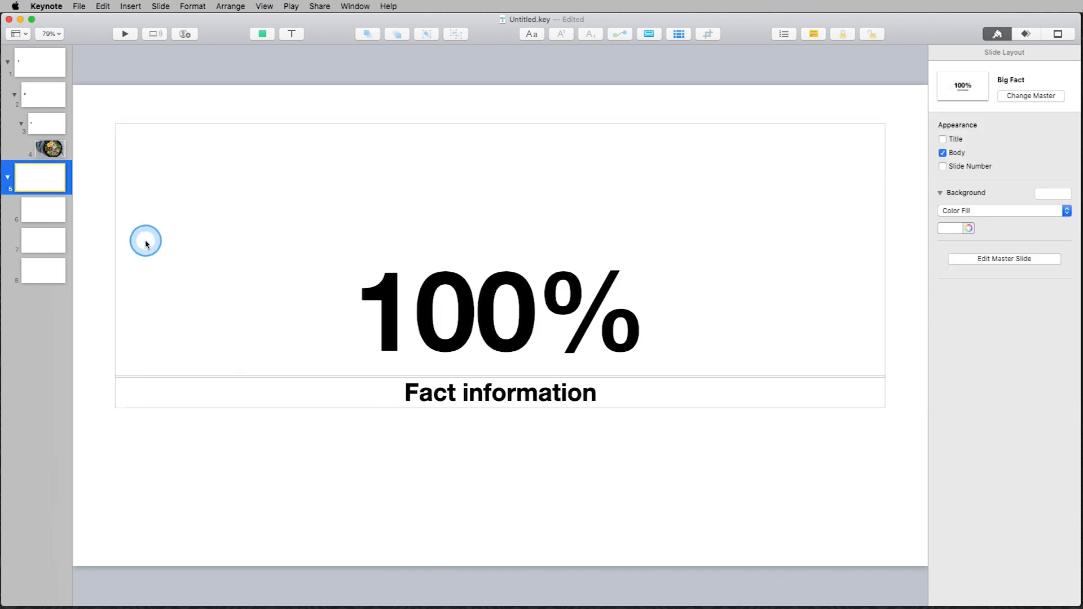
Apply the Photo - 3 Up master to slide 6.
click(54, 215)
click(1047, 94)
click(962, 363)
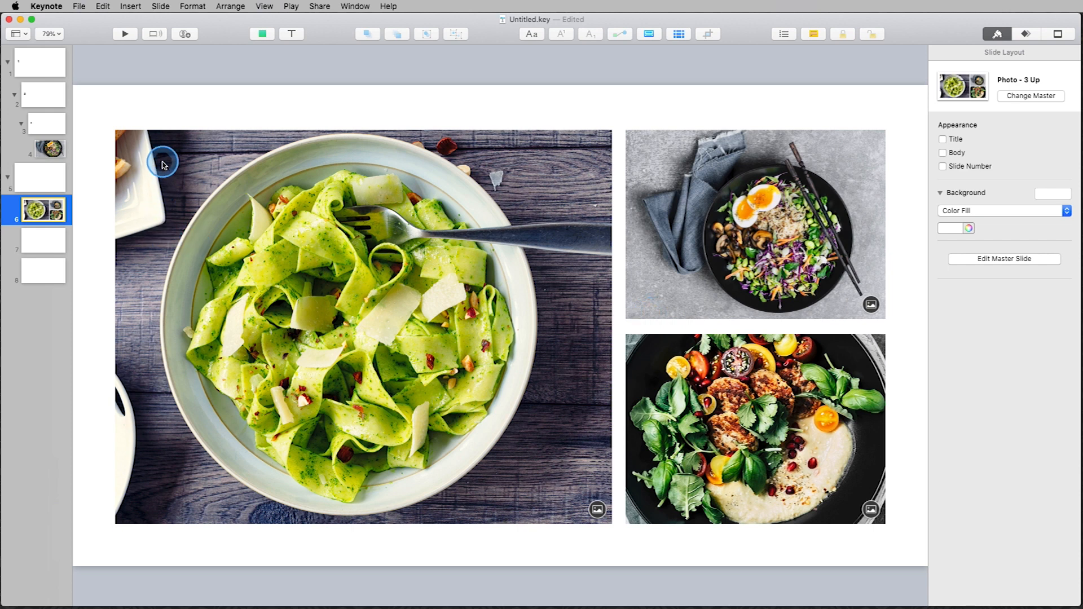
click(356, 215)
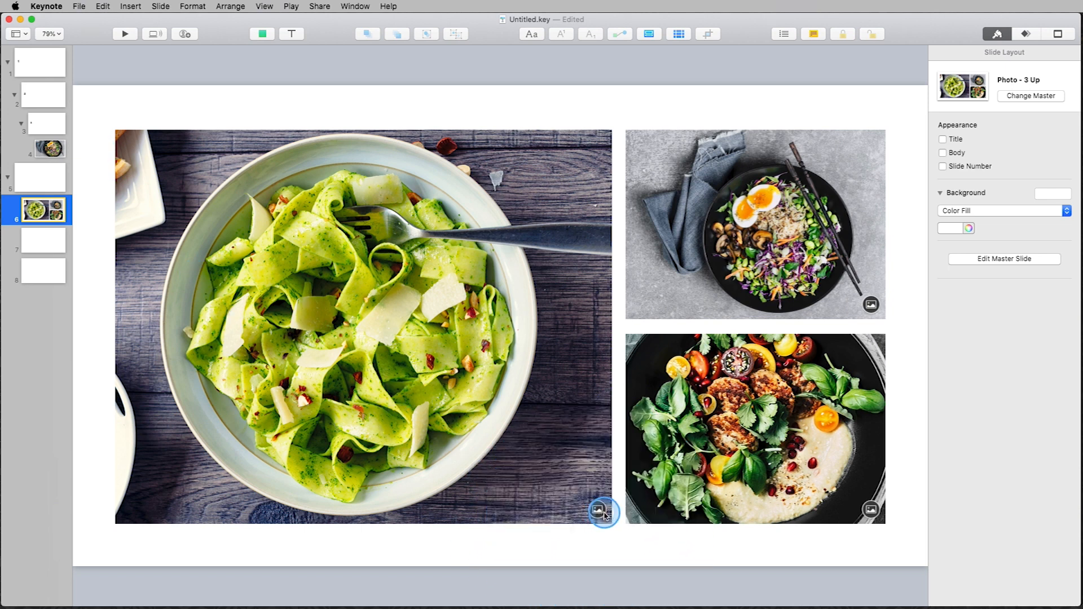
Review the layouts of slides 1 through 7 and the master choice for slide 7.
click(49, 149)
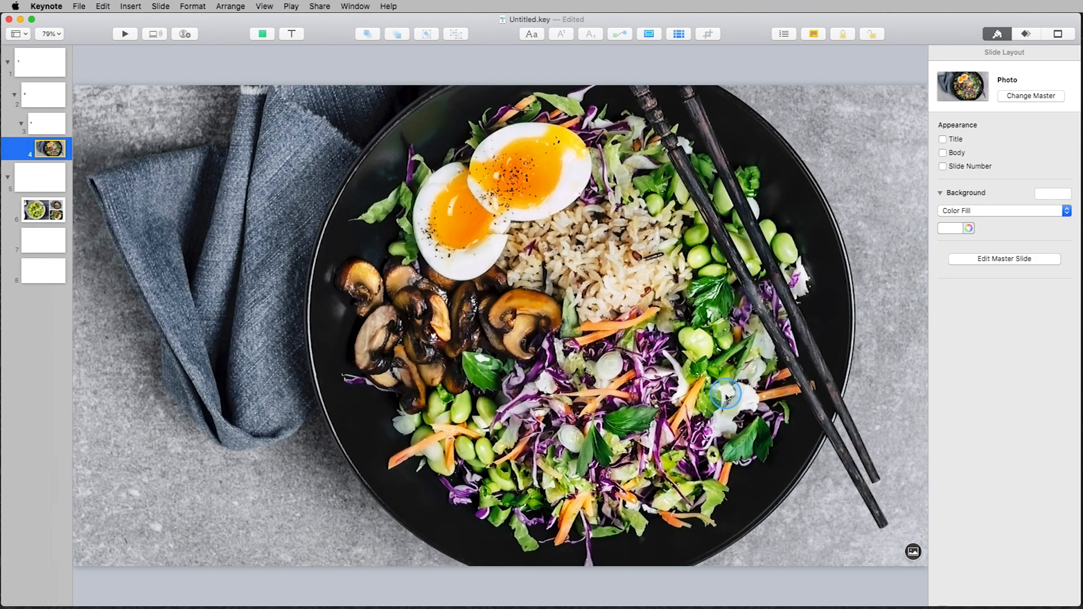
click(48, 76)
click(44, 95)
click(43, 124)
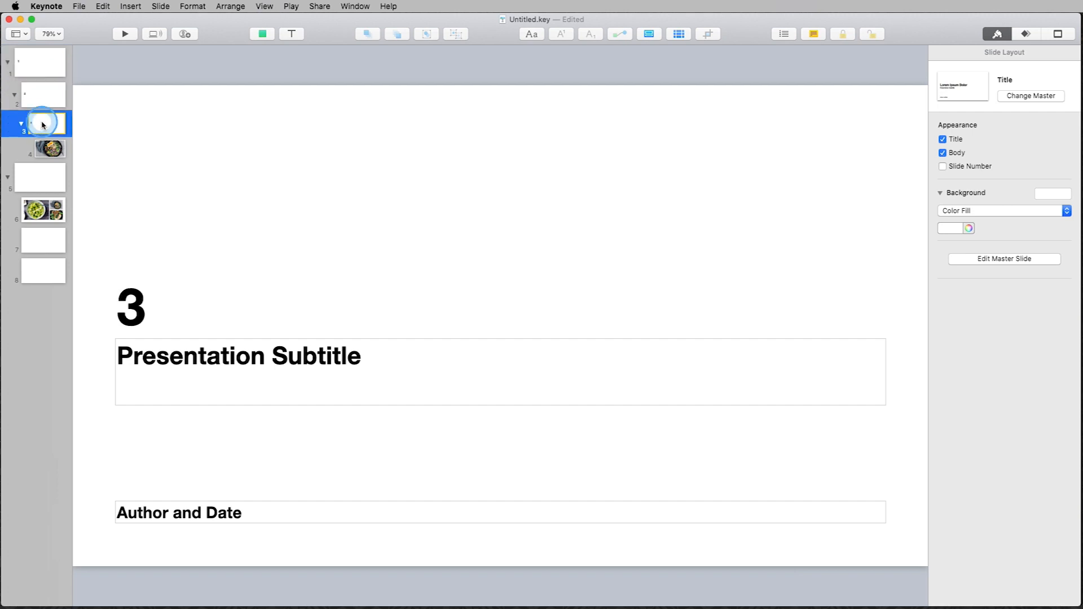
click(51, 148)
click(51, 178)
click(43, 210)
click(43, 239)
click(317, 265)
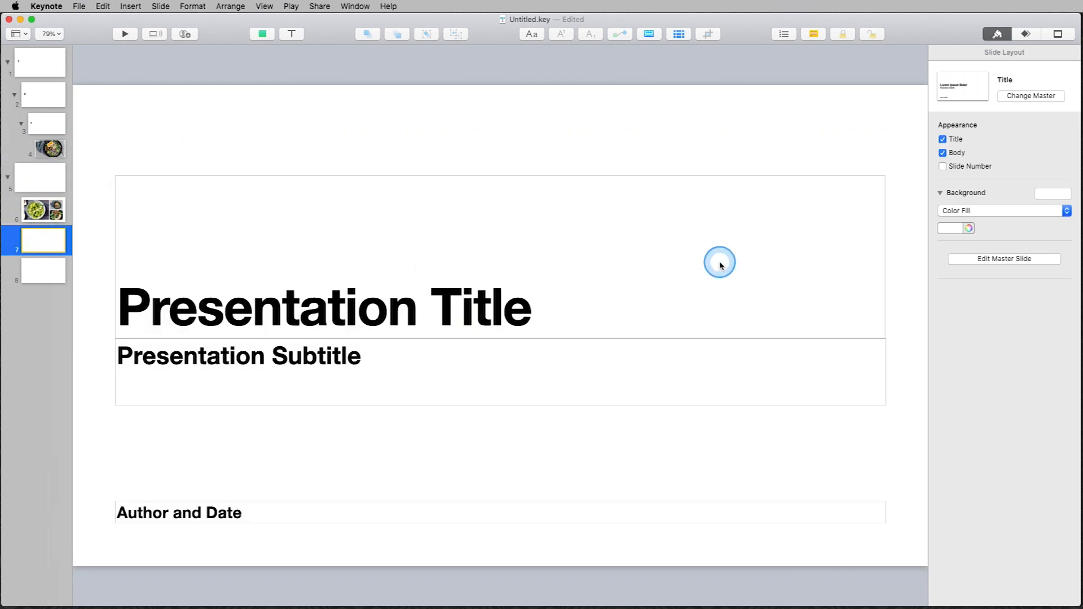
click(1031, 96)
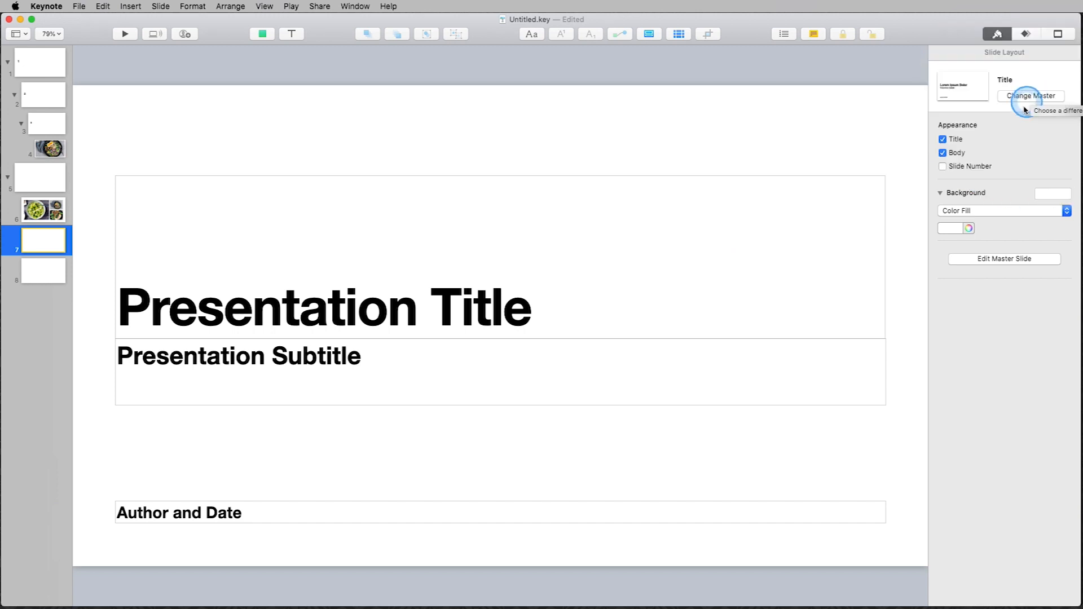
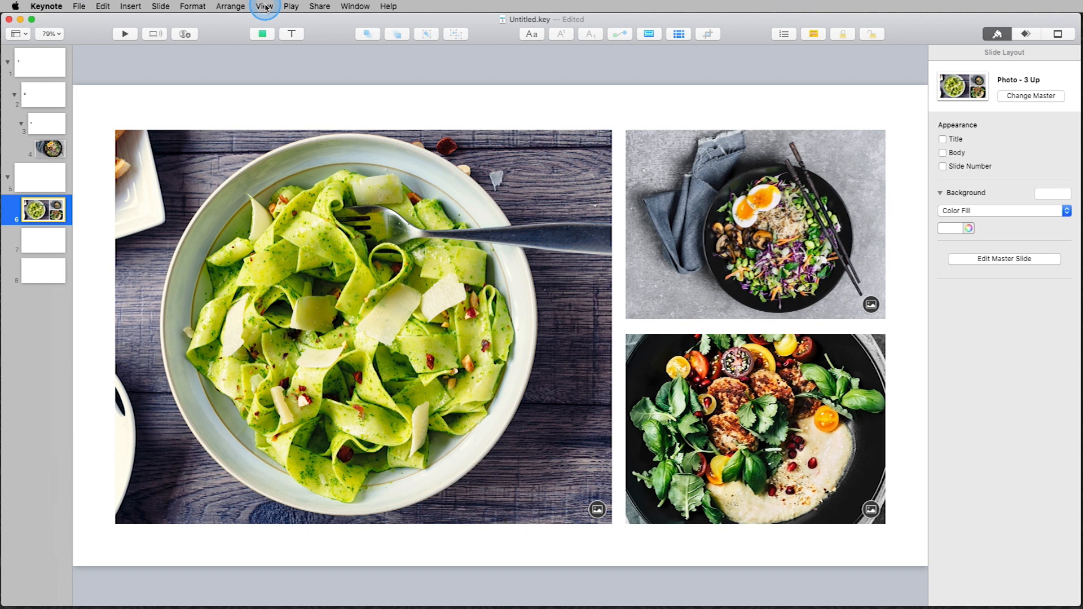
Show the object list for slide 6 and select each of its three images from the list.
click(266, 8)
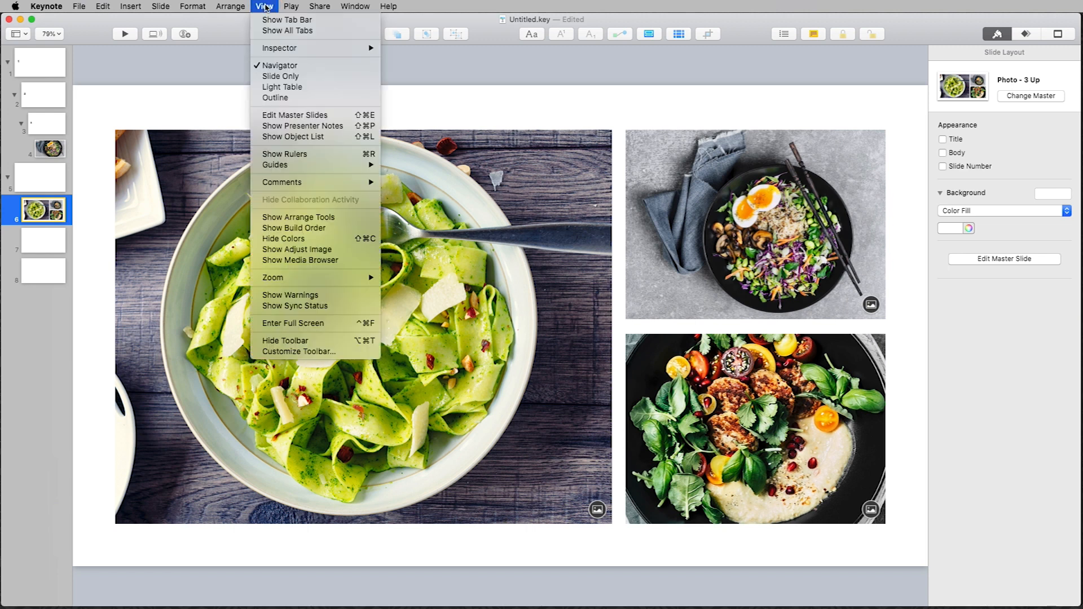
click(293, 136)
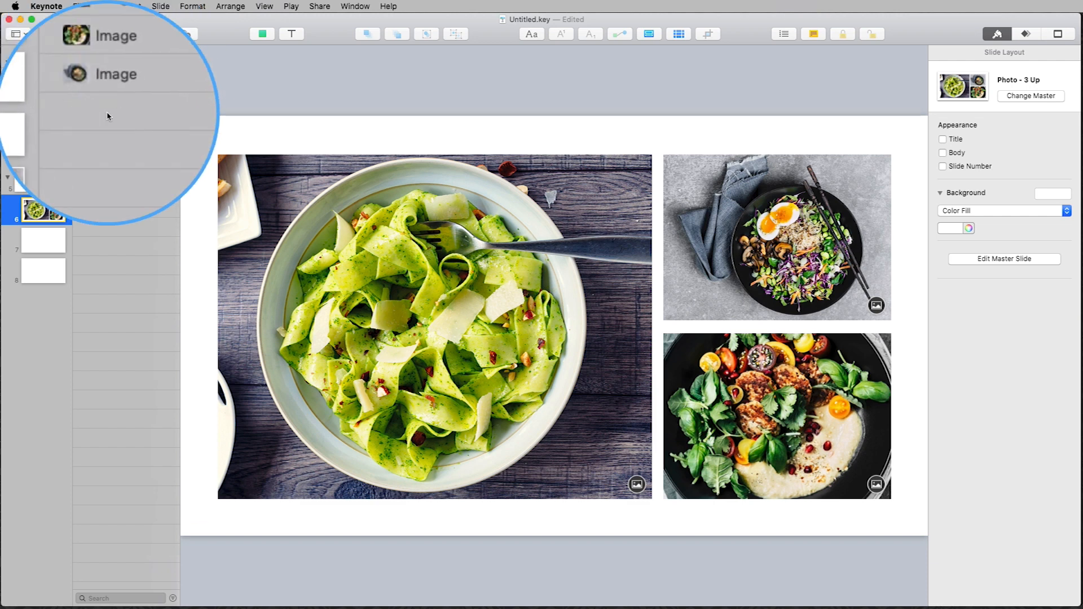
click(111, 55)
click(111, 75)
click(113, 94)
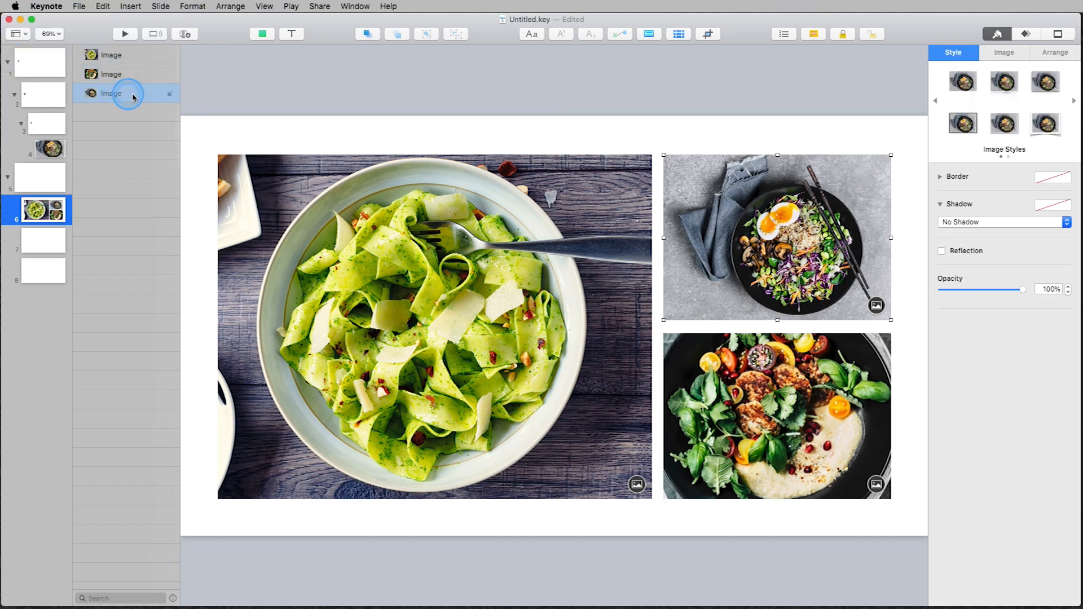
click(155, 56)
click(145, 74)
click(138, 93)
Show the presenter notes and enter "Presenter notes will go here…" for slide 6.
click(263, 6)
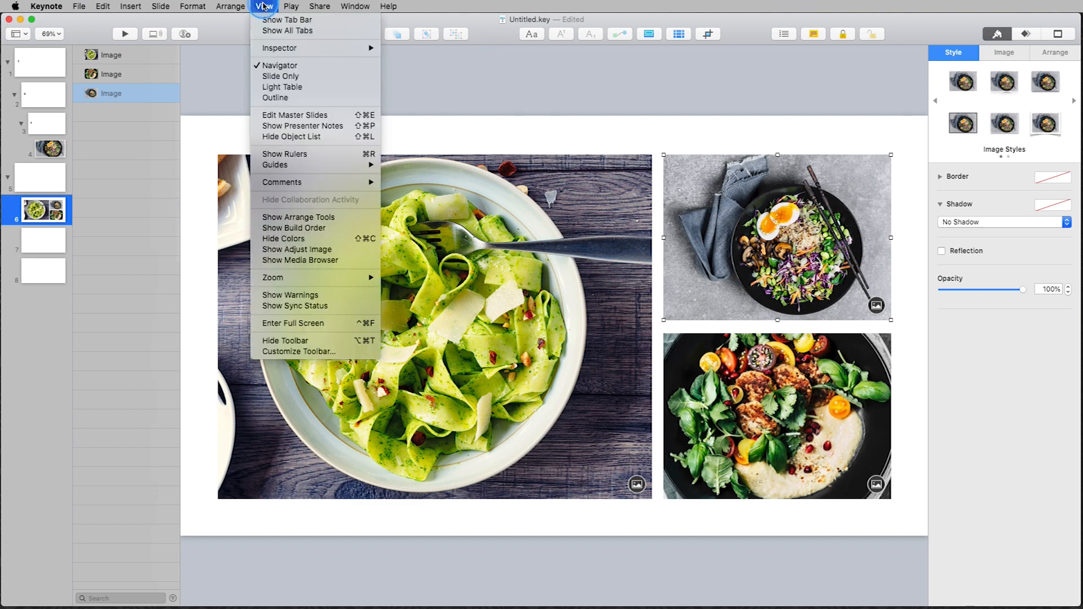
click(311, 126)
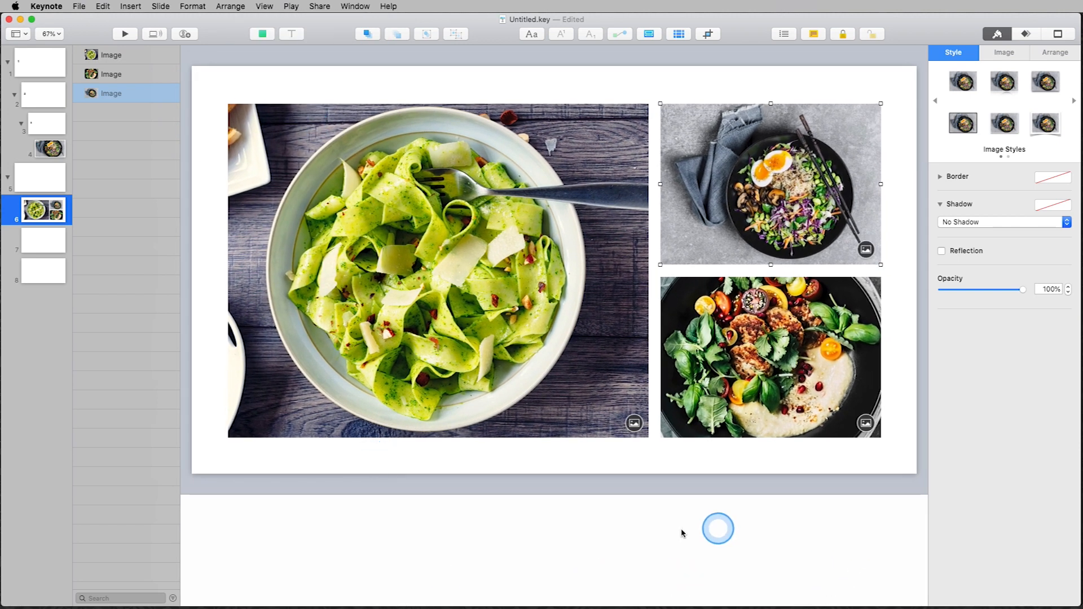
click(233, 530)
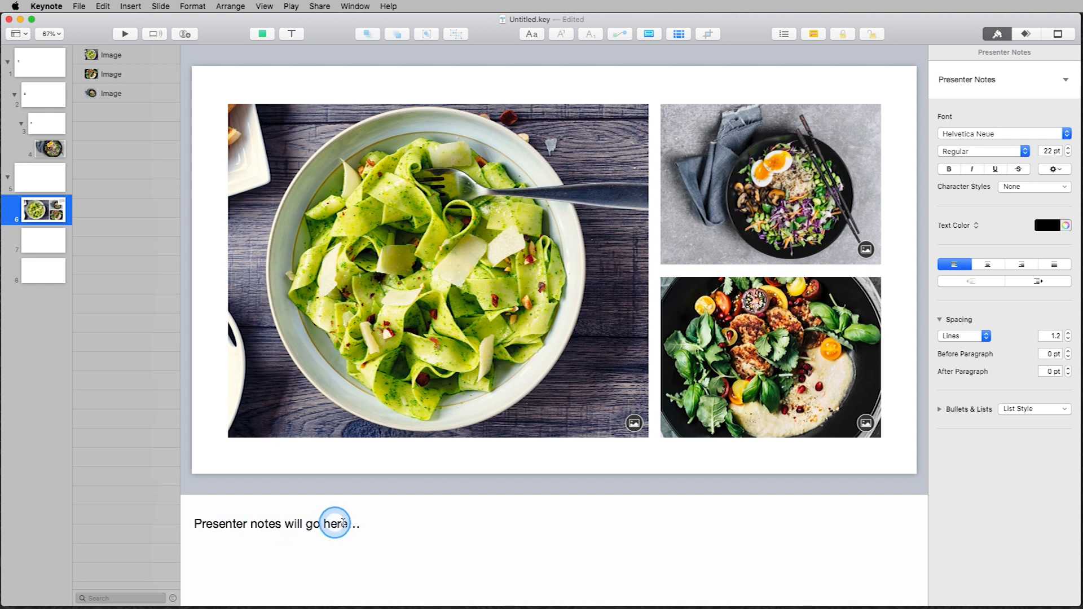
Compare the presenter notes of slides 5 through 8, return to slide 6 and hide the notes.
click(50, 176)
click(44, 208)
click(54, 243)
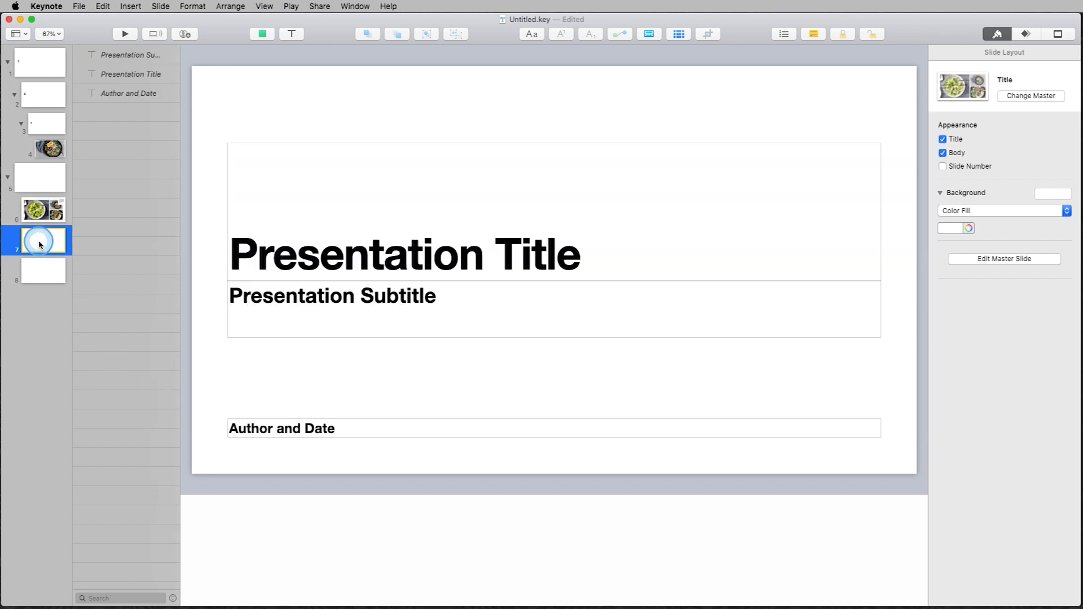
click(38, 269)
click(44, 216)
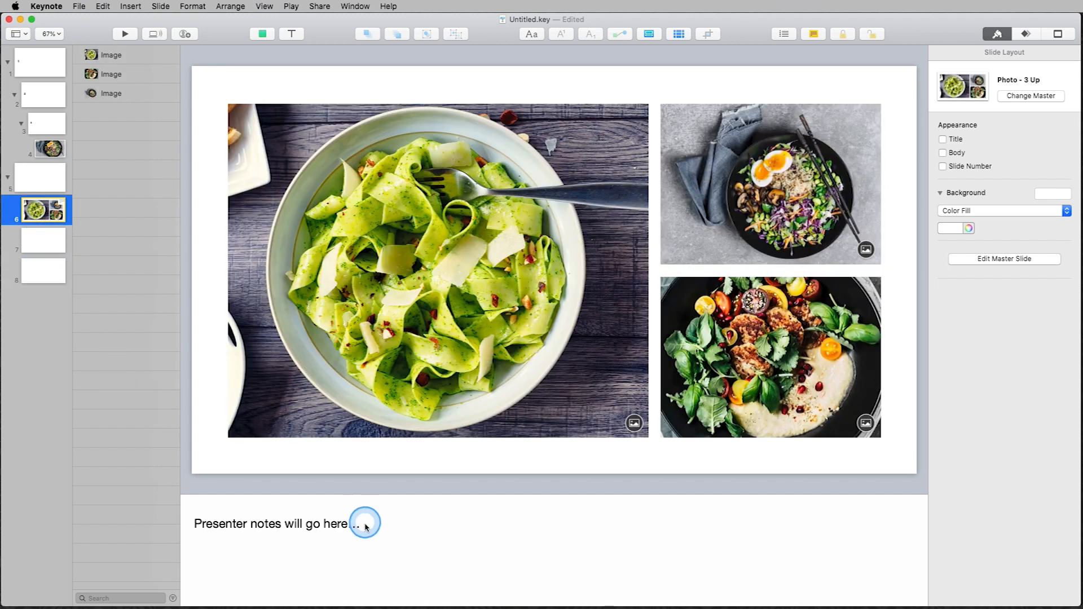
click(265, 7)
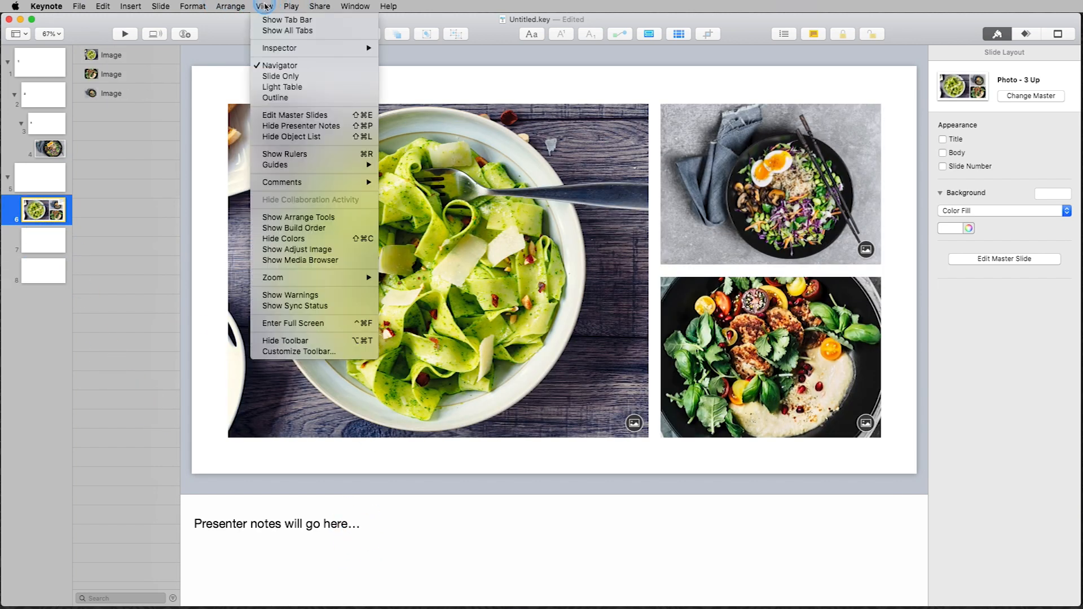
click(289, 125)
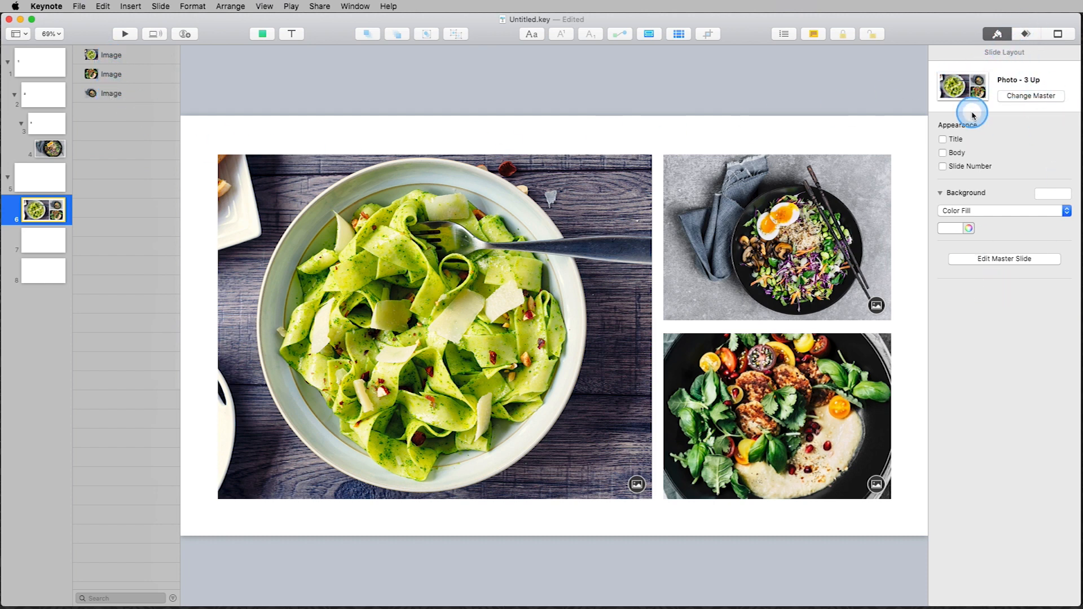
Display the transition settings and check them on each of slides 1 through 8.
click(1026, 34)
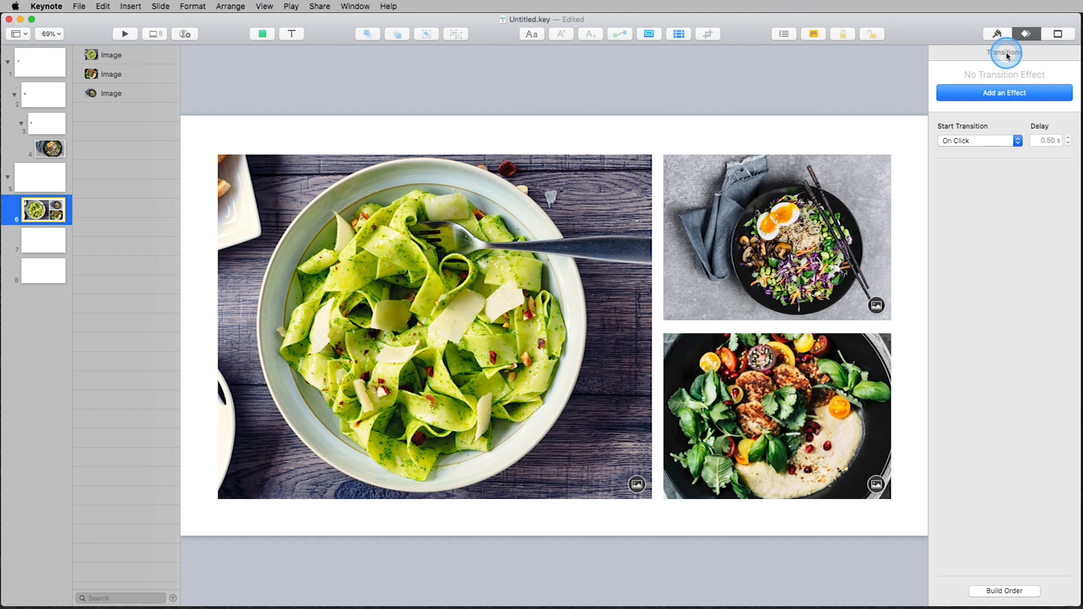
click(30, 62)
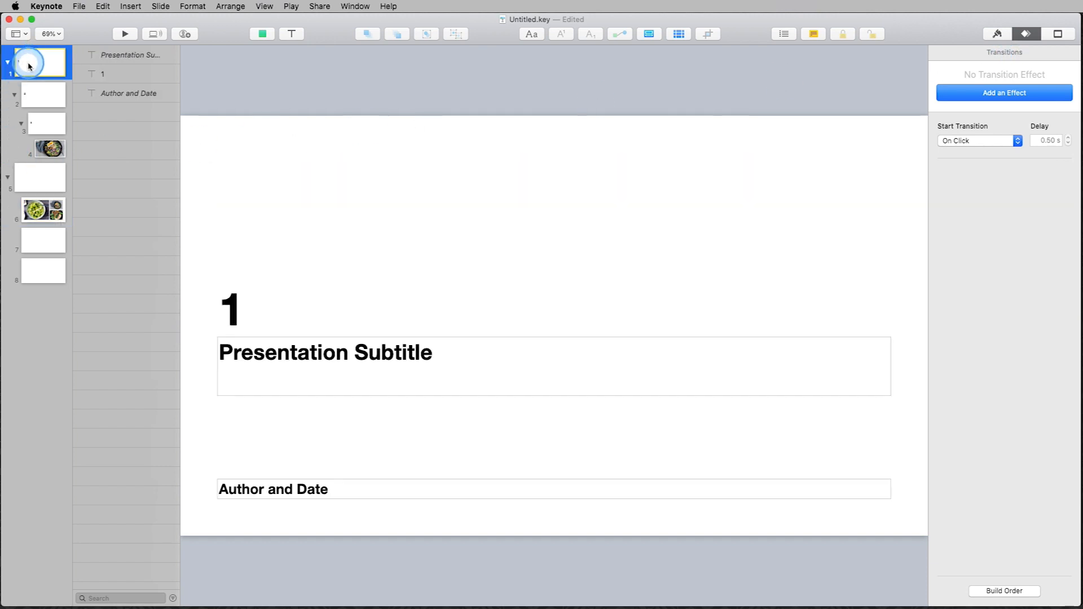
click(38, 96)
click(35, 125)
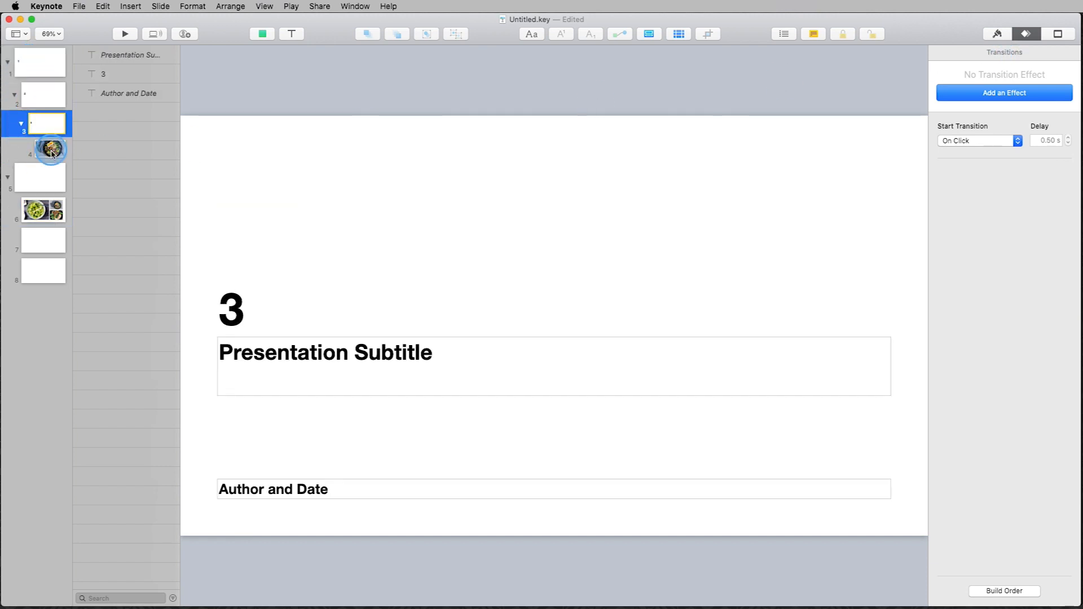
click(52, 151)
click(51, 180)
click(50, 210)
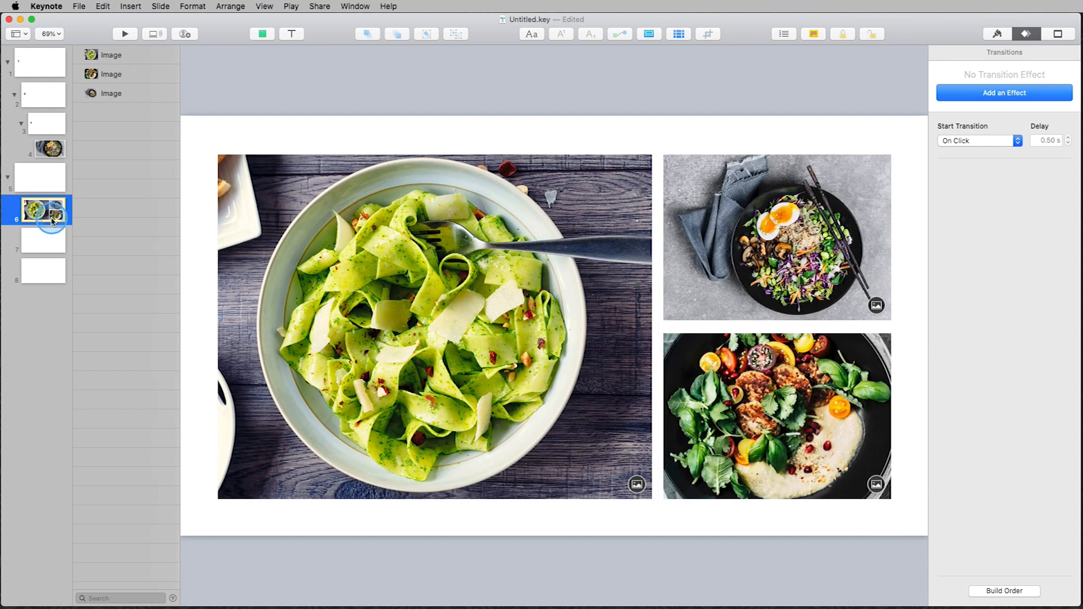
click(53, 241)
click(52, 271)
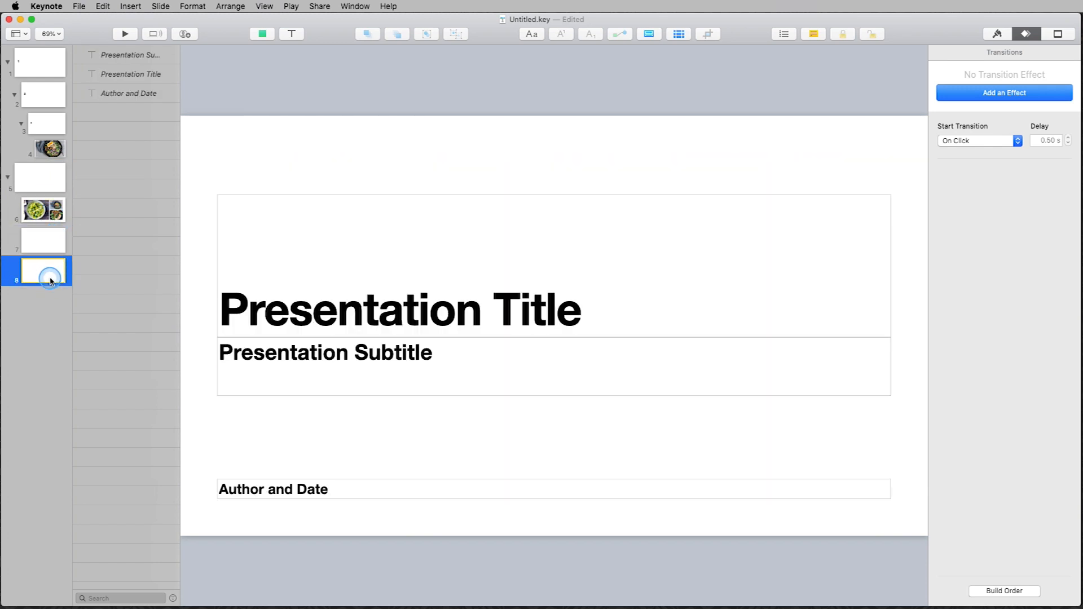
Enter "Headline will go here" as the subtitle on slides 1 and 2.
click(41, 69)
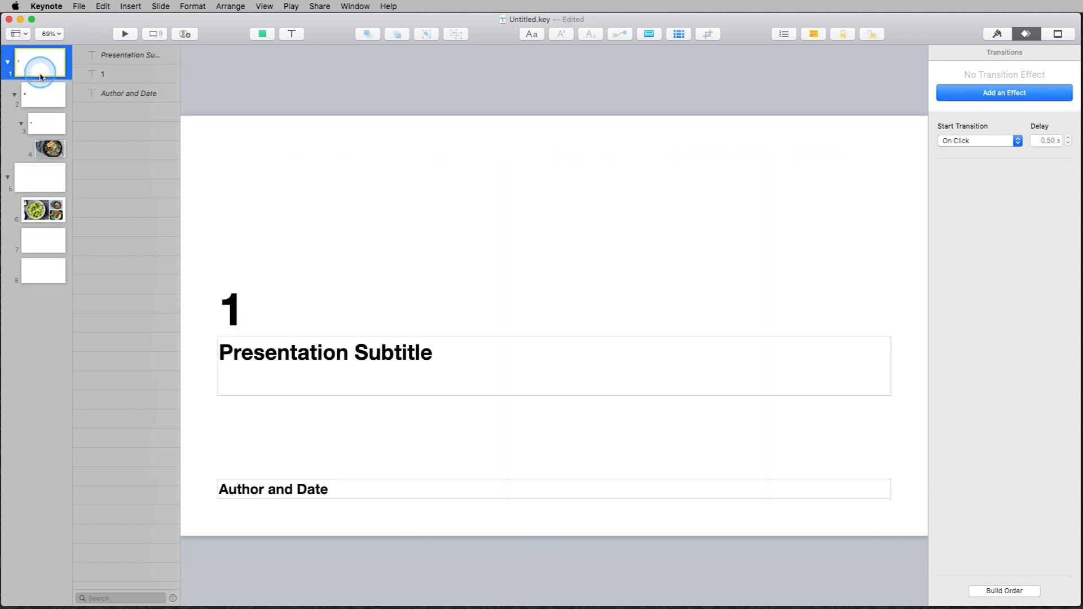
click(41, 99)
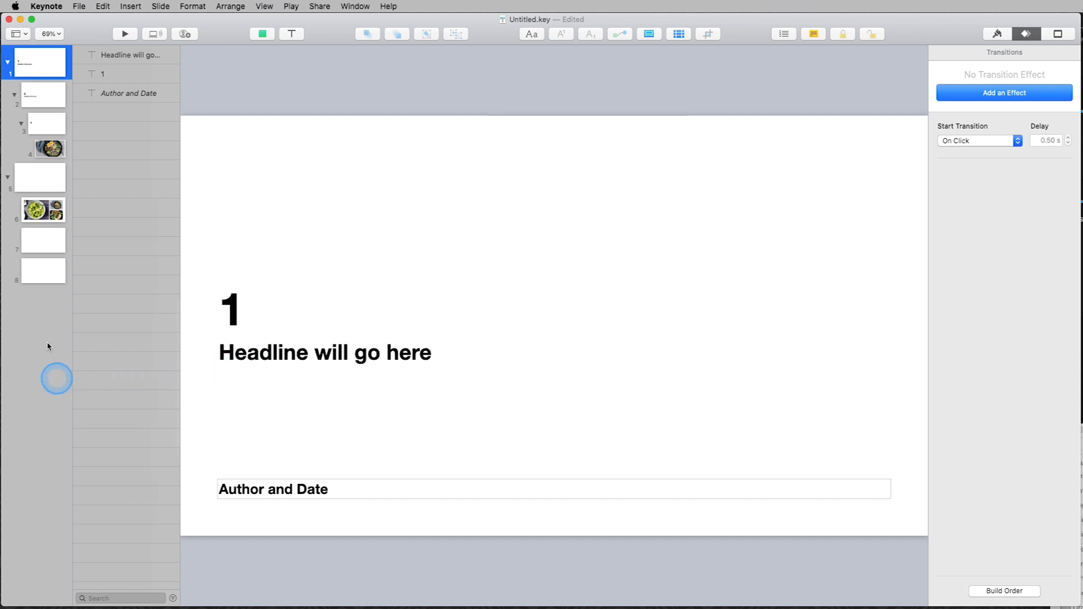
click(34, 96)
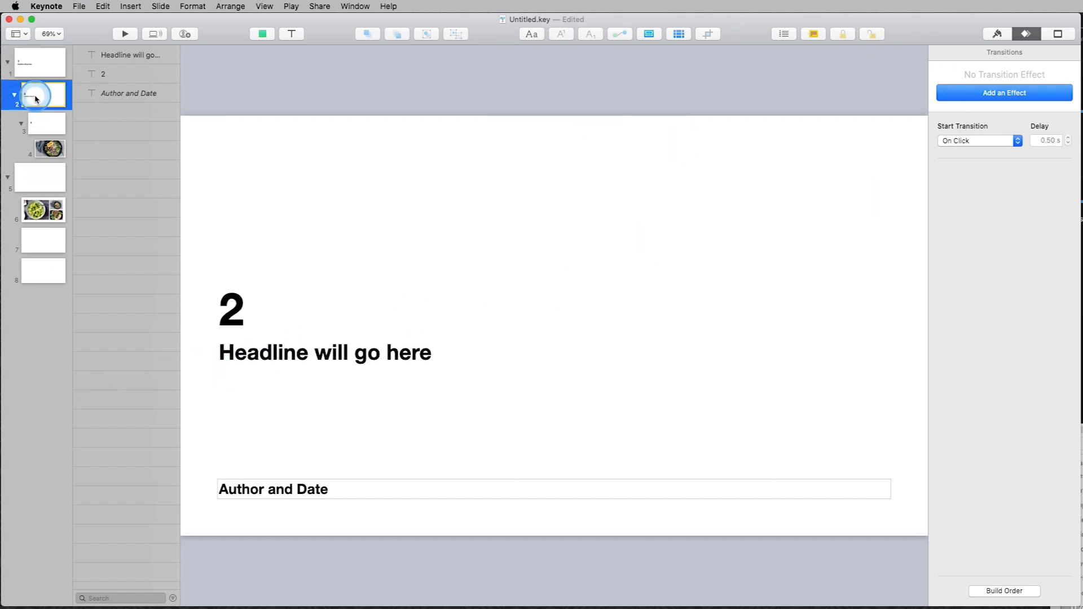
Apply the Title & Photo master to slide 5.
click(36, 125)
click(41, 150)
click(41, 177)
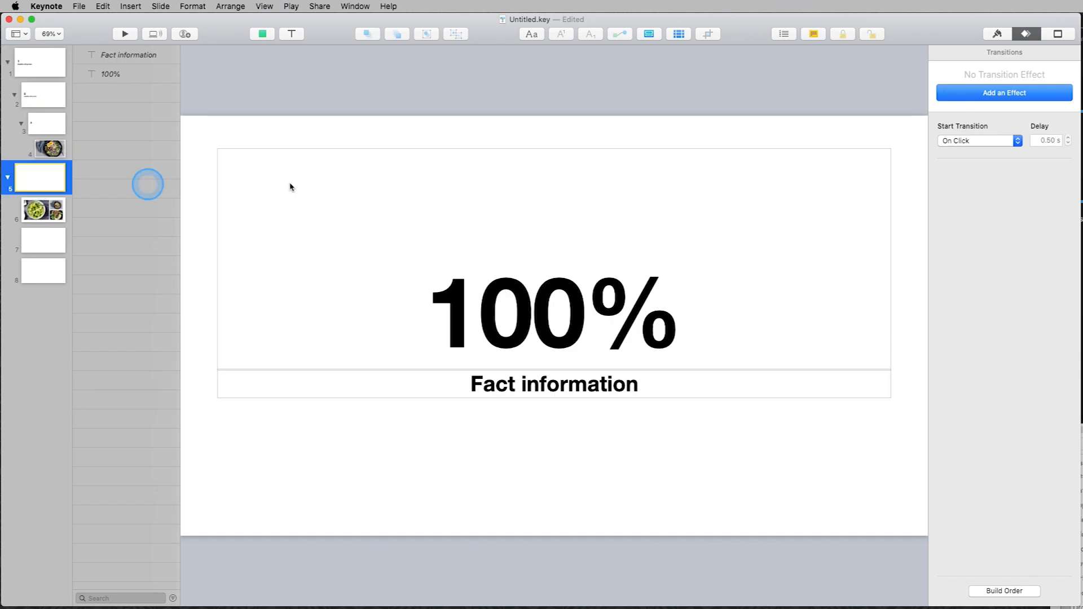
click(997, 34)
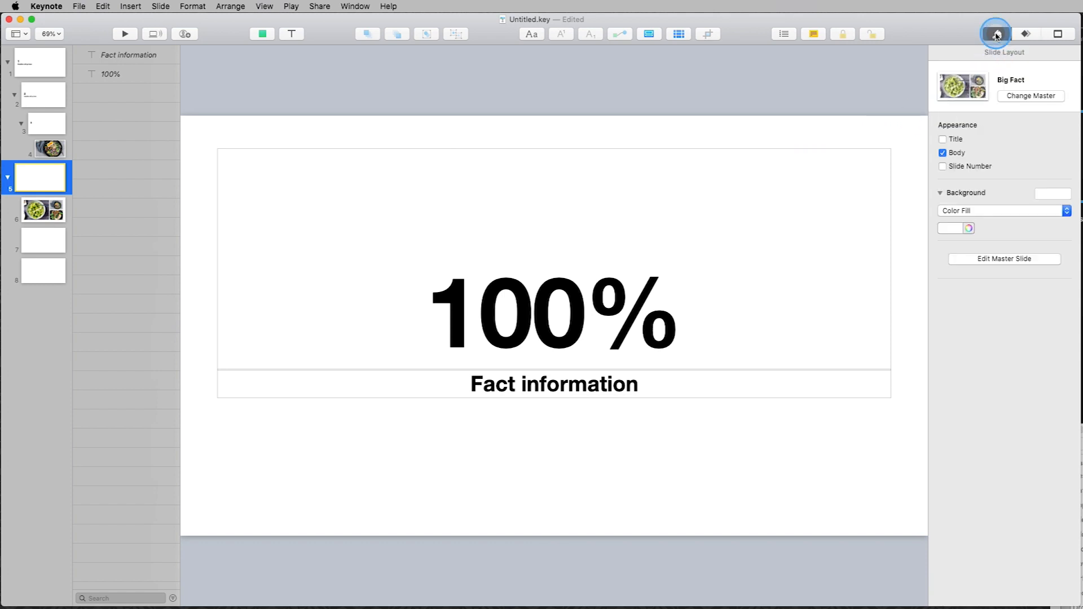
click(1007, 96)
click(1024, 150)
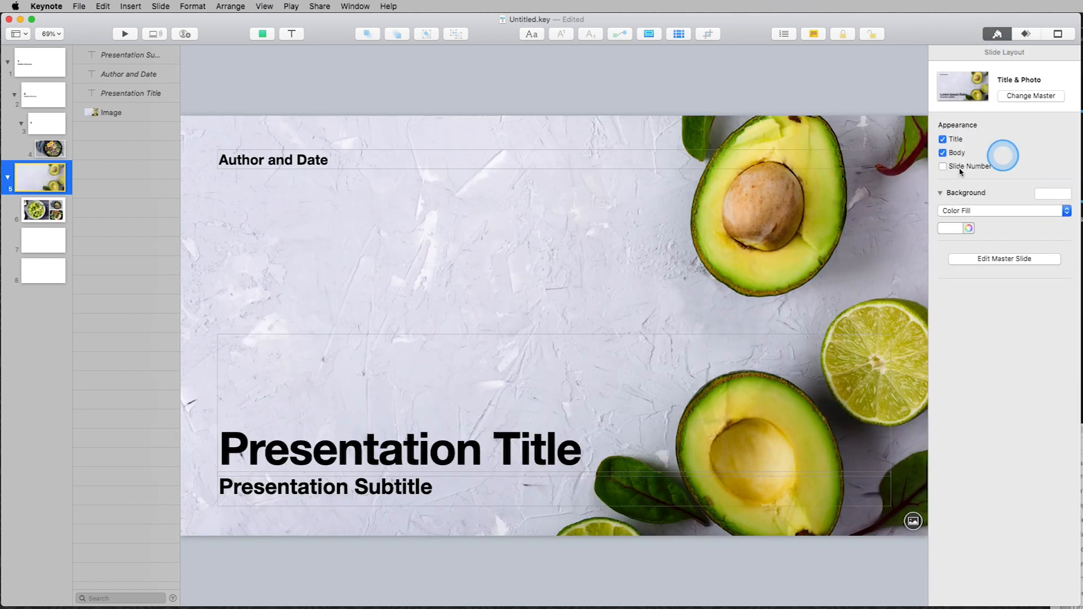
Assign a different master layout to slide 7.
click(40, 236)
click(1031, 95)
click(1025, 208)
Examine the transition settings of slide 1 and the build effect settings of its title.
click(38, 73)
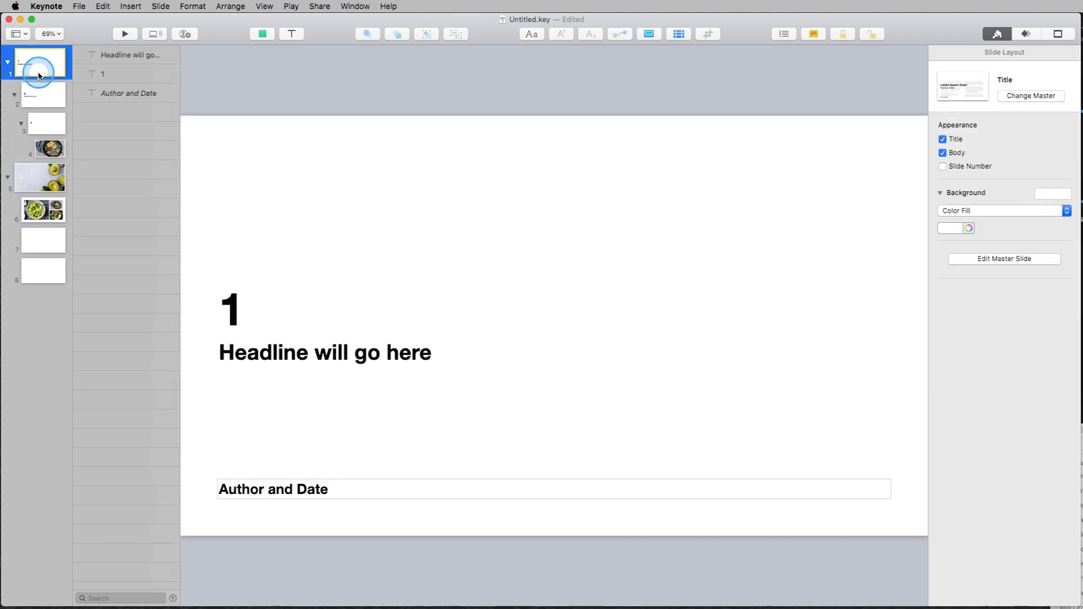
click(52, 61)
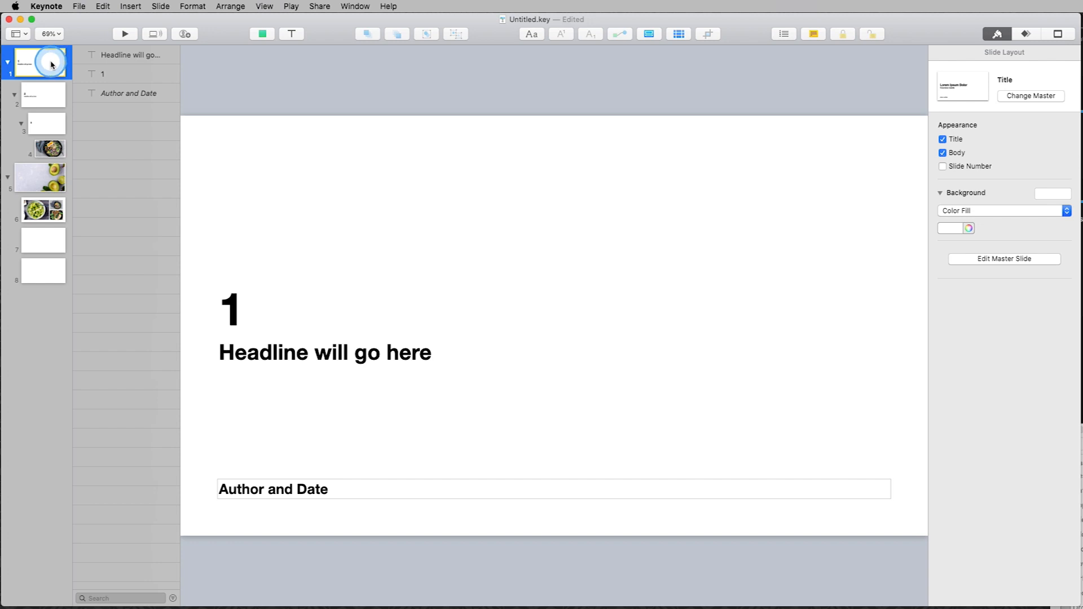
click(44, 90)
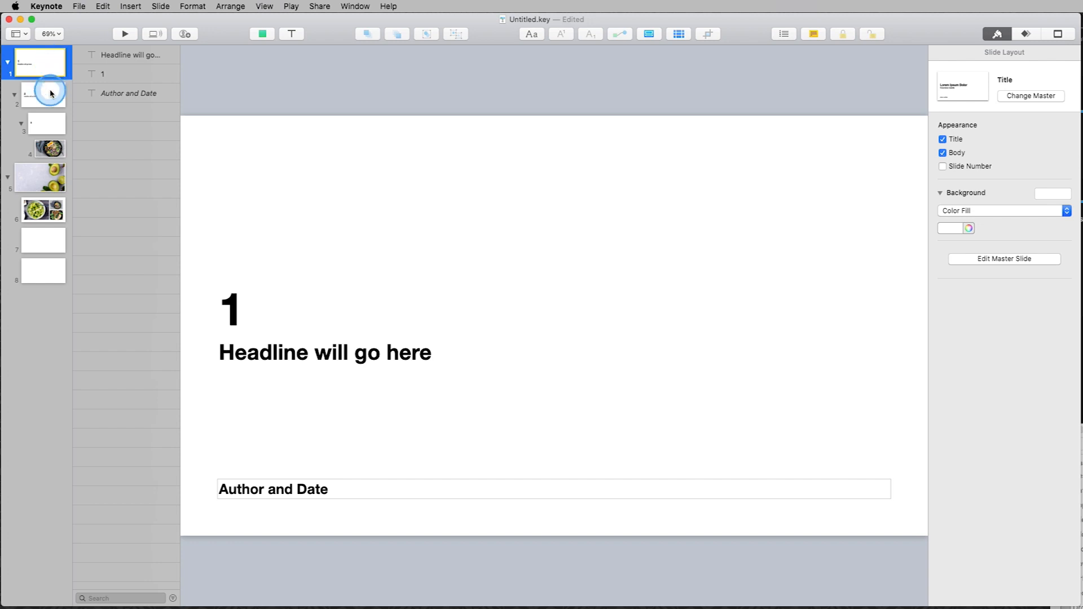
click(45, 123)
click(46, 69)
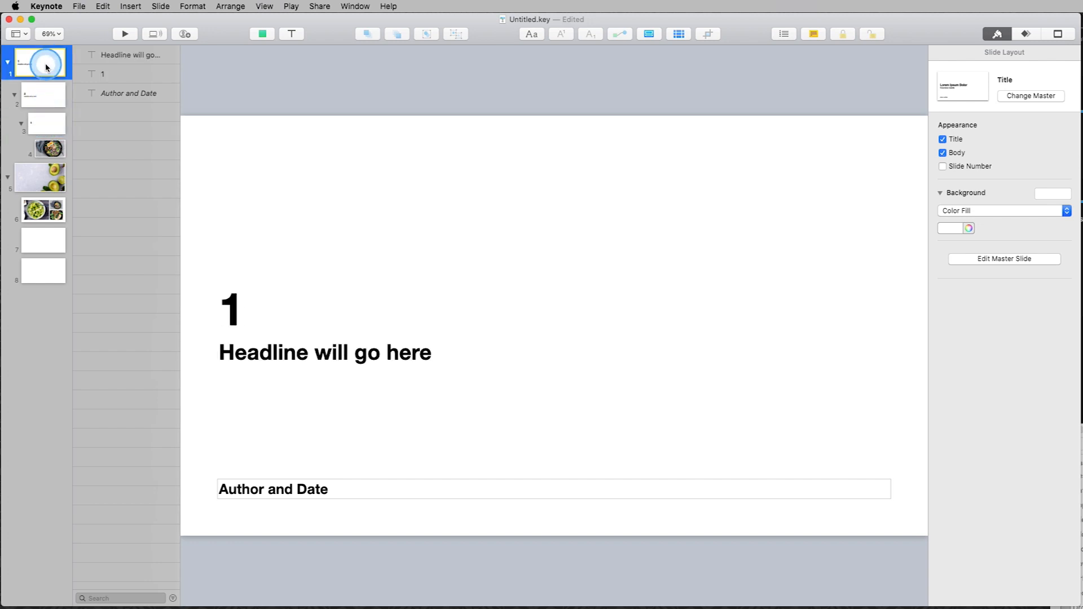
click(49, 64)
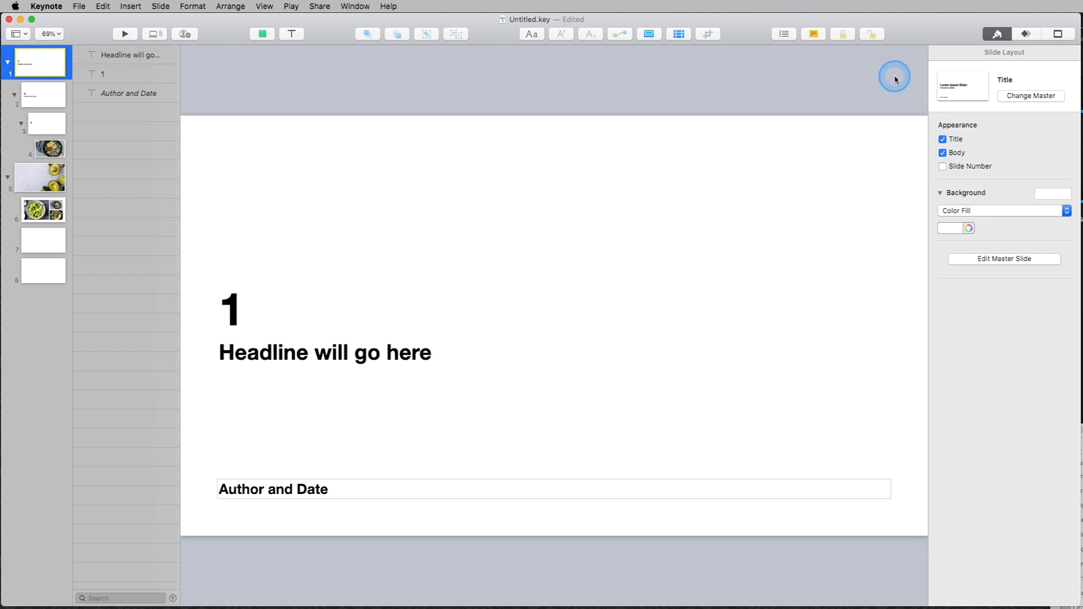
click(1026, 34)
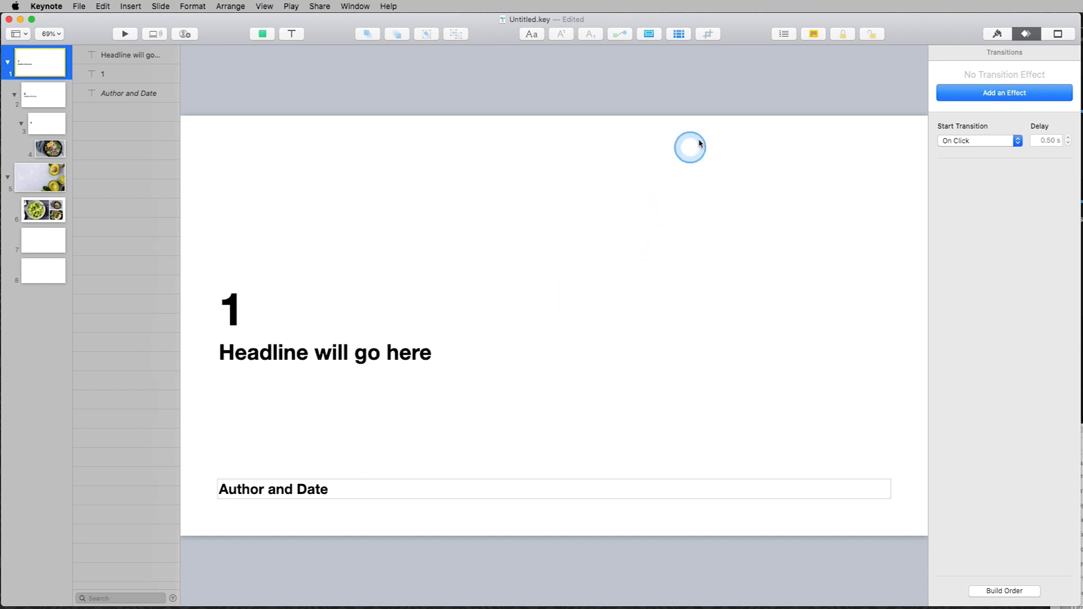
click(231, 308)
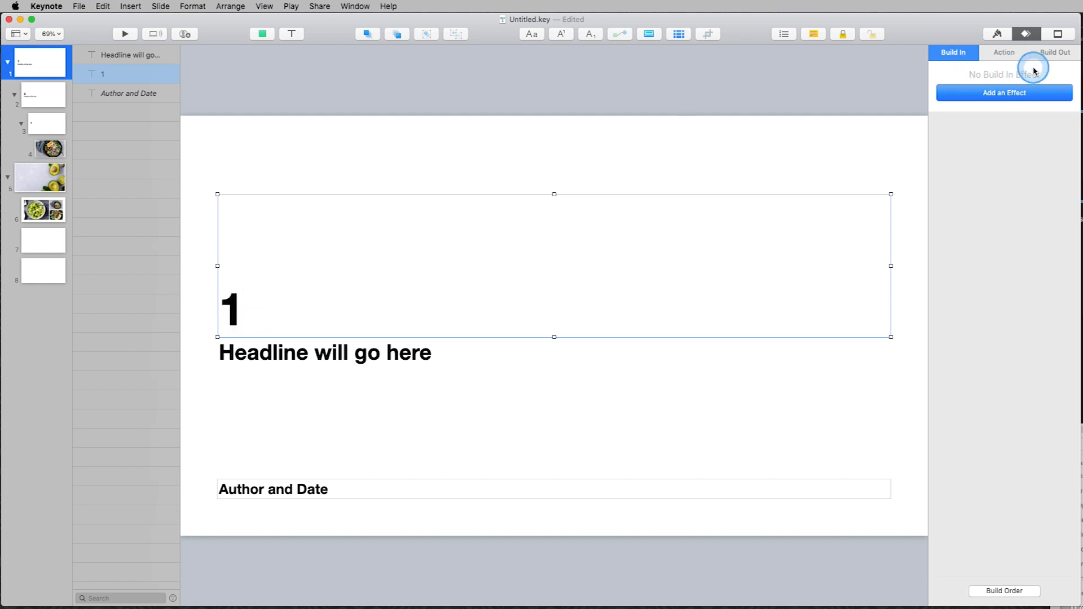
click(588, 147)
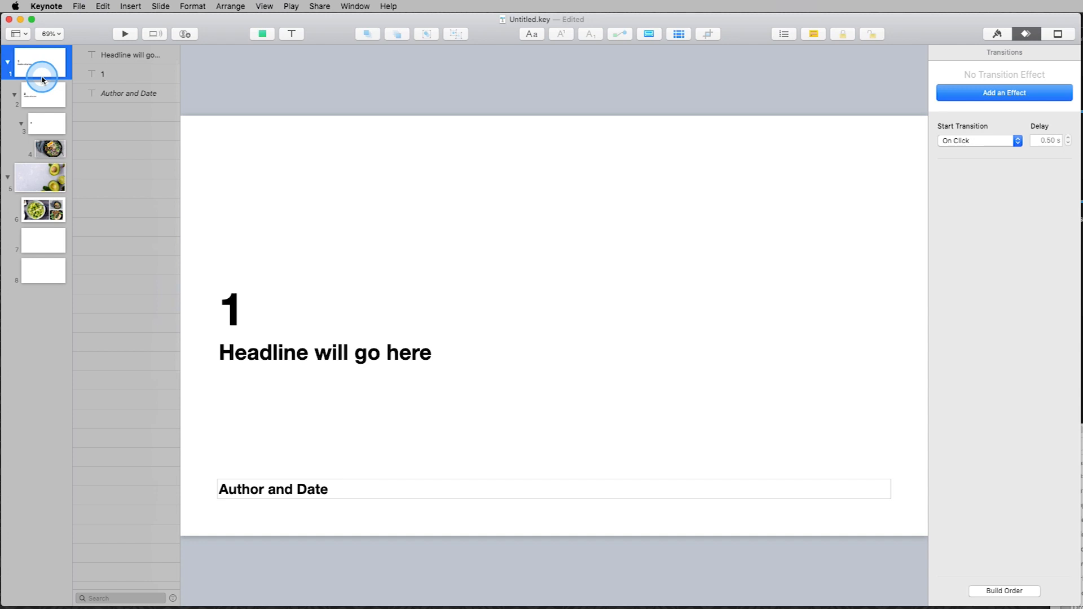
Move slides 3 and 4 out of their nested groups to the same indent level as slide 2.
click(44, 98)
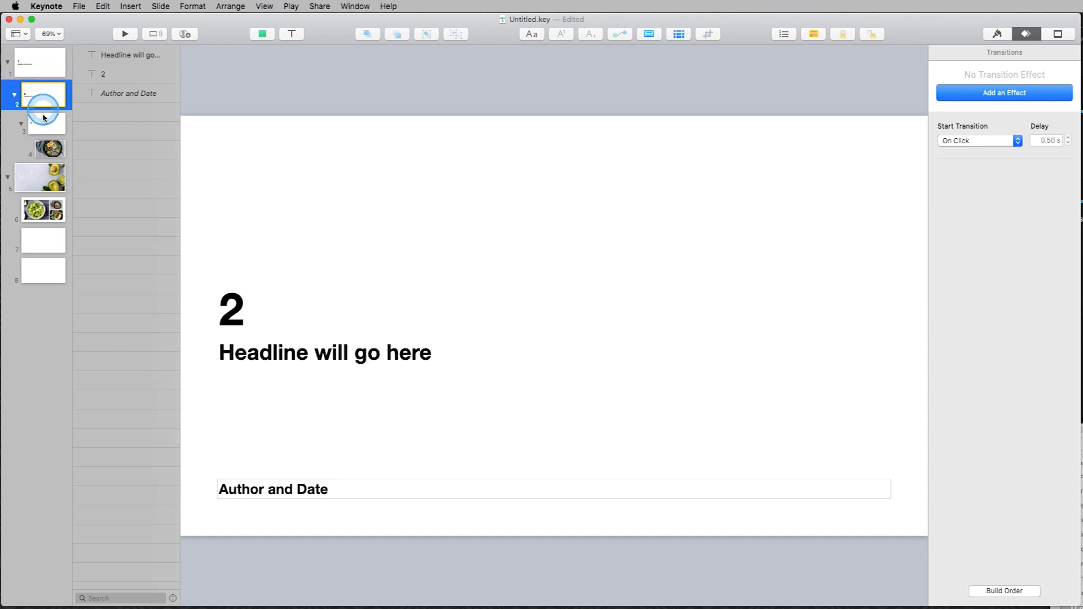
click(46, 123)
click(49, 148)
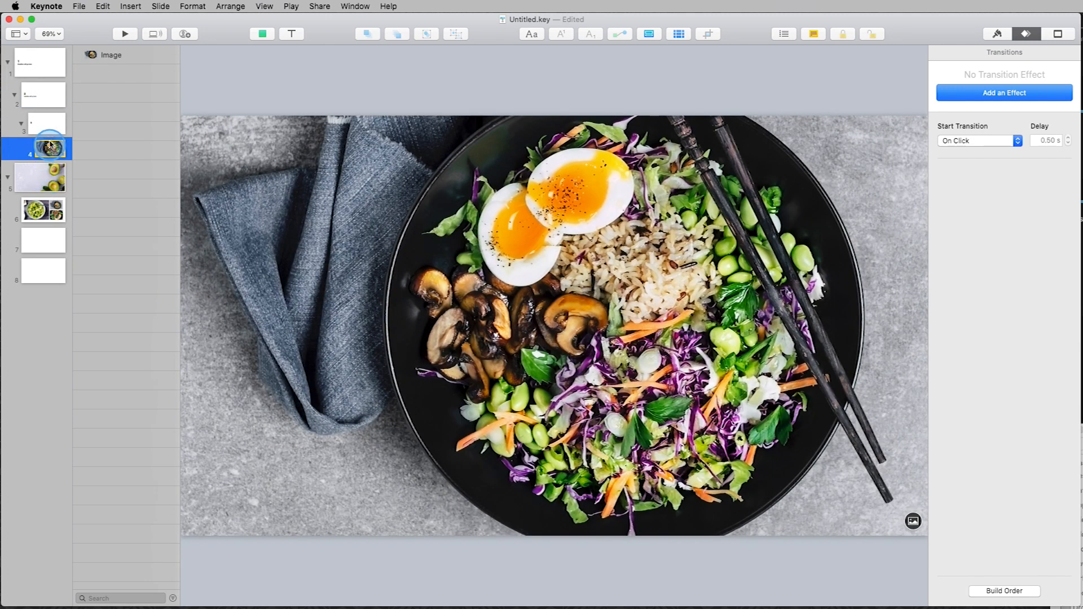
drag(45, 127, 41, 155)
click(44, 156)
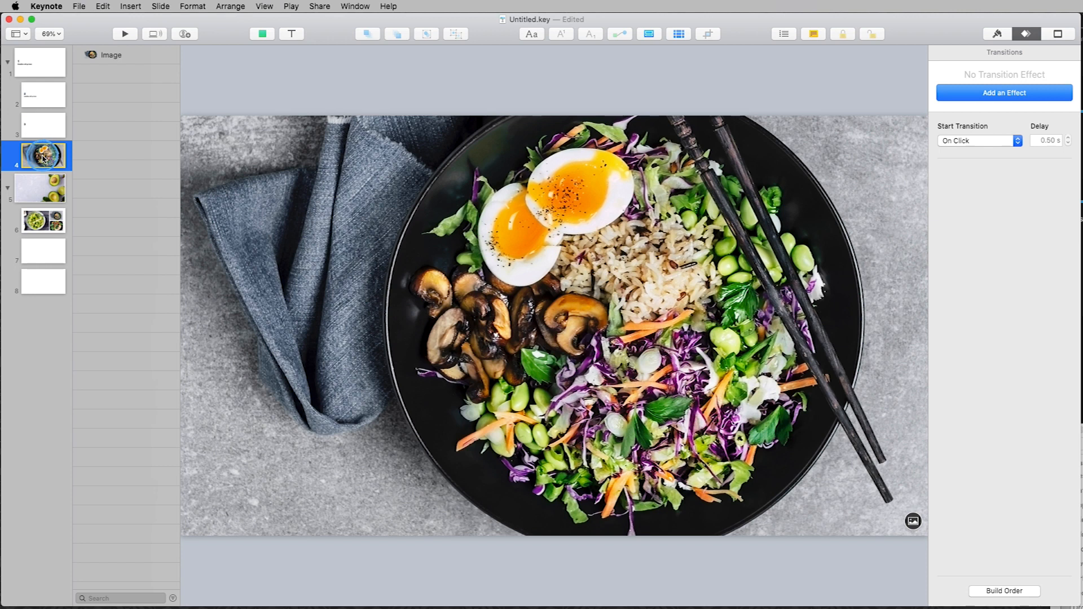
Preview the Object Revolve, Dissolve, Magic Move, Object Push, Object Flip, Clothesline and Confetti transitions on slide 4.
click(41, 195)
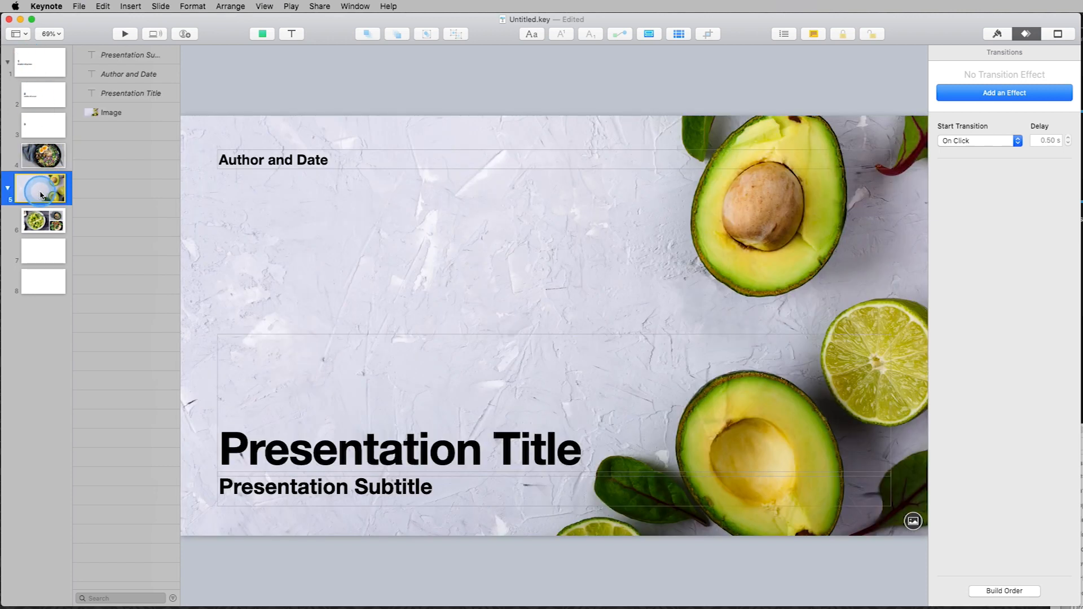
click(44, 160)
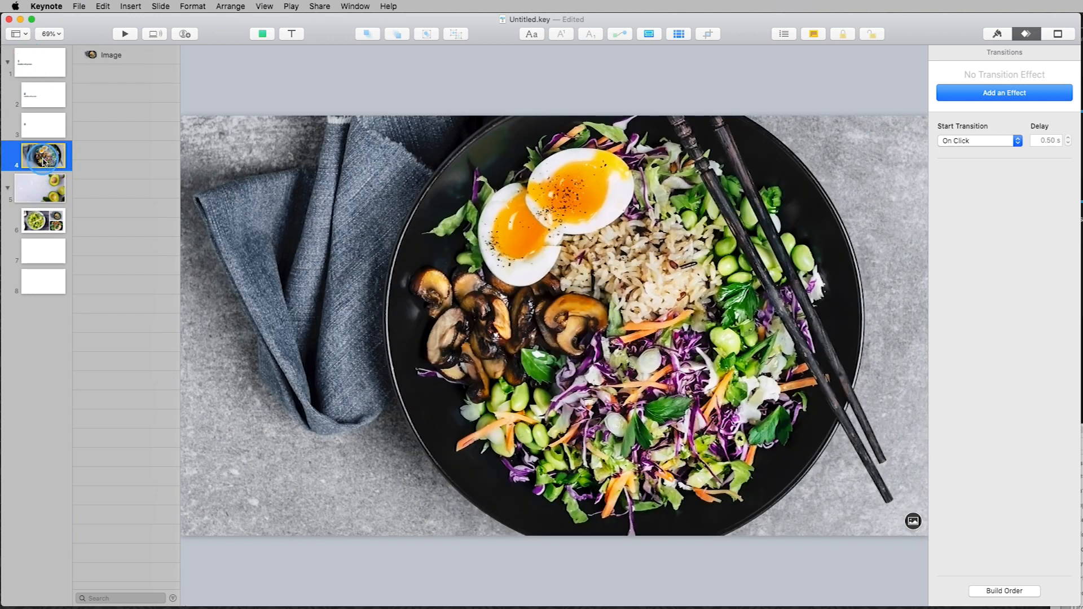
click(998, 95)
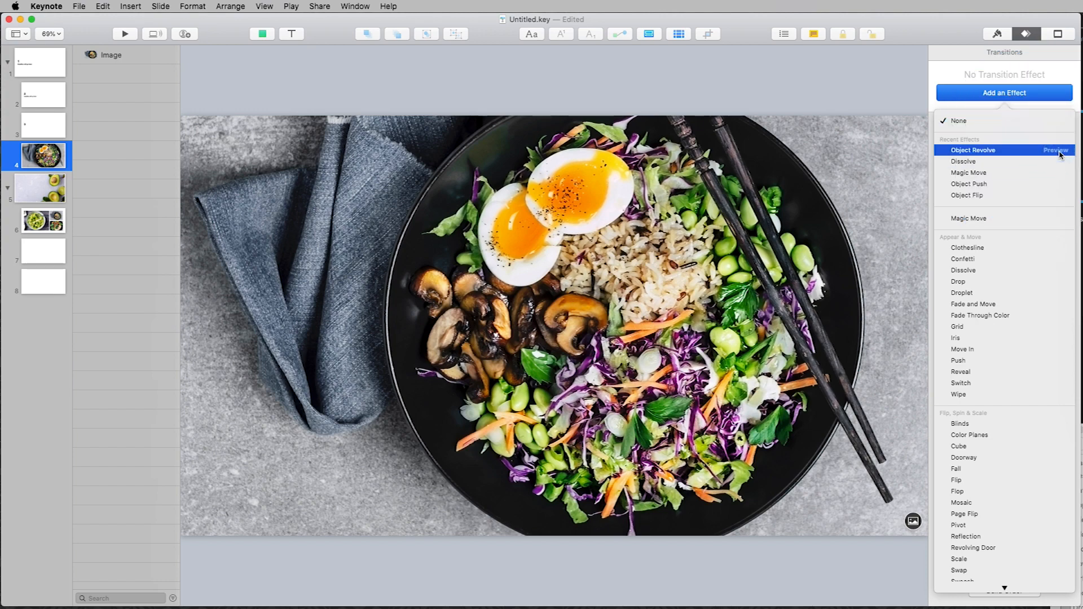
click(1056, 150)
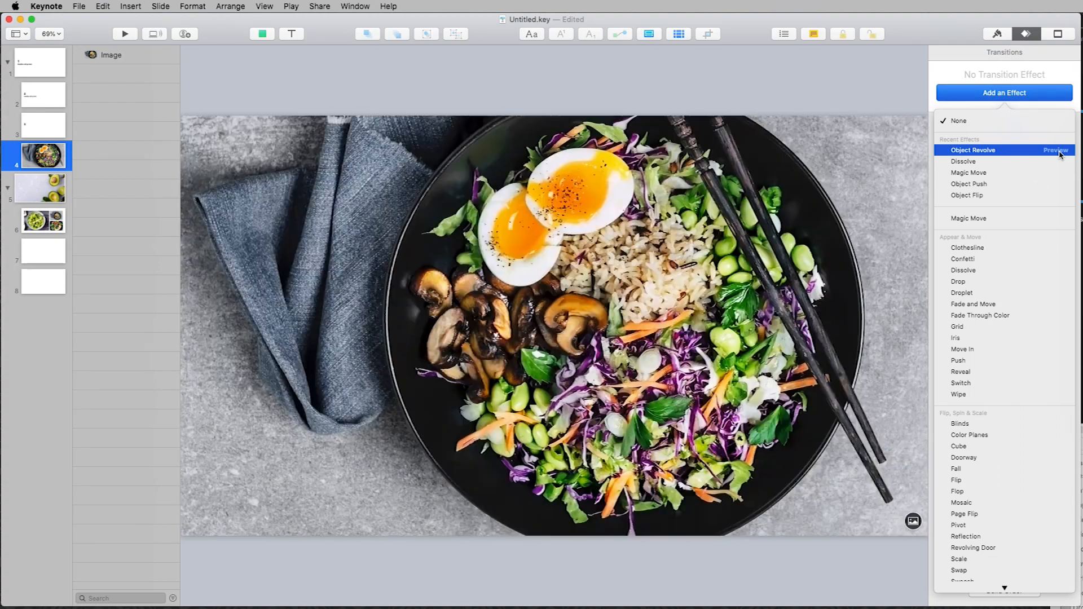
click(1058, 162)
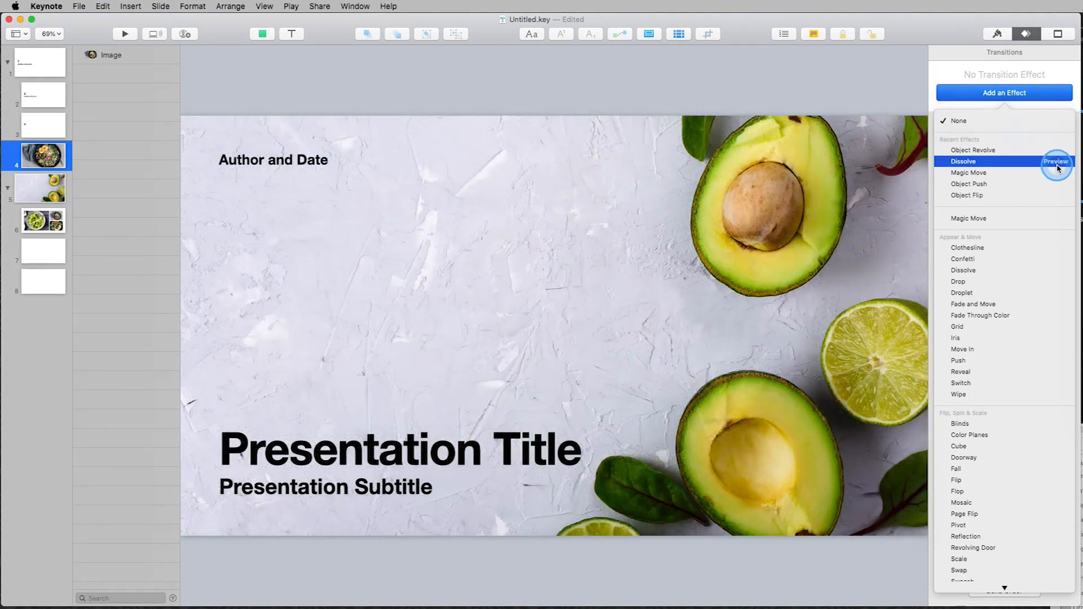
click(1055, 173)
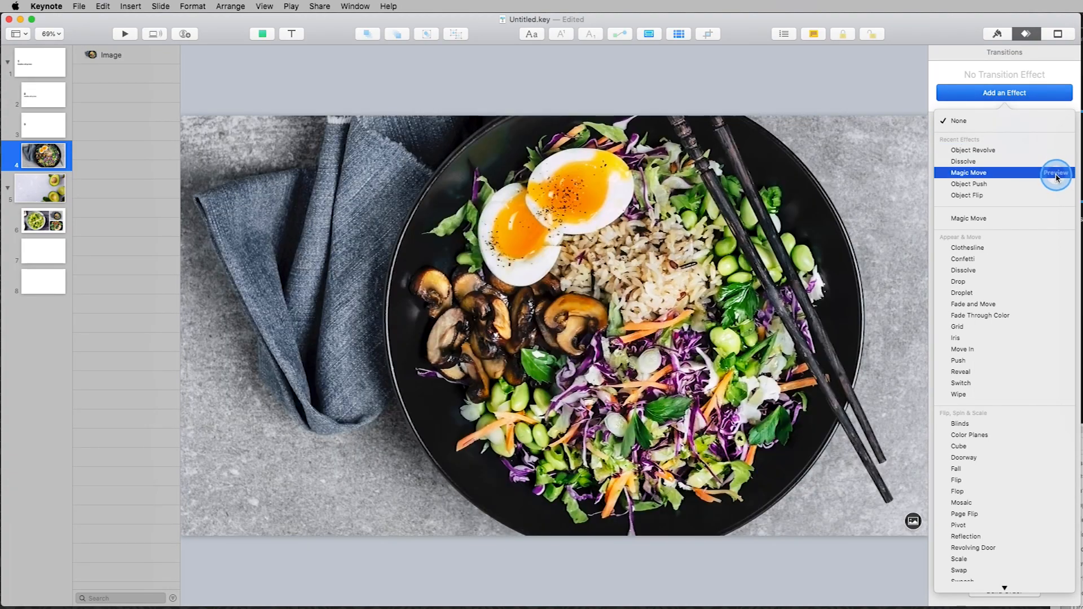
click(1056, 184)
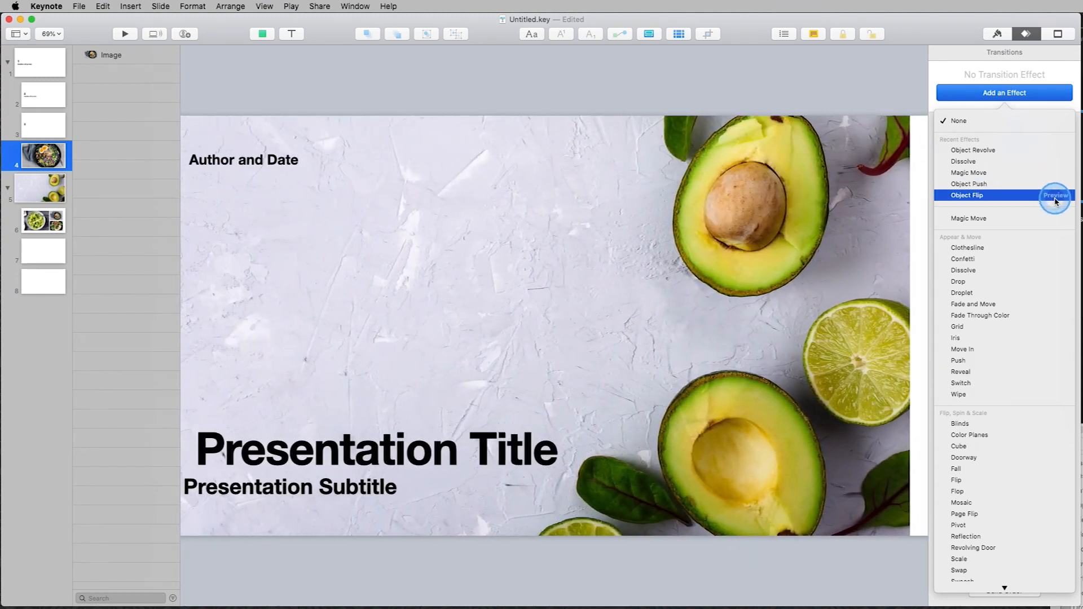
click(1056, 197)
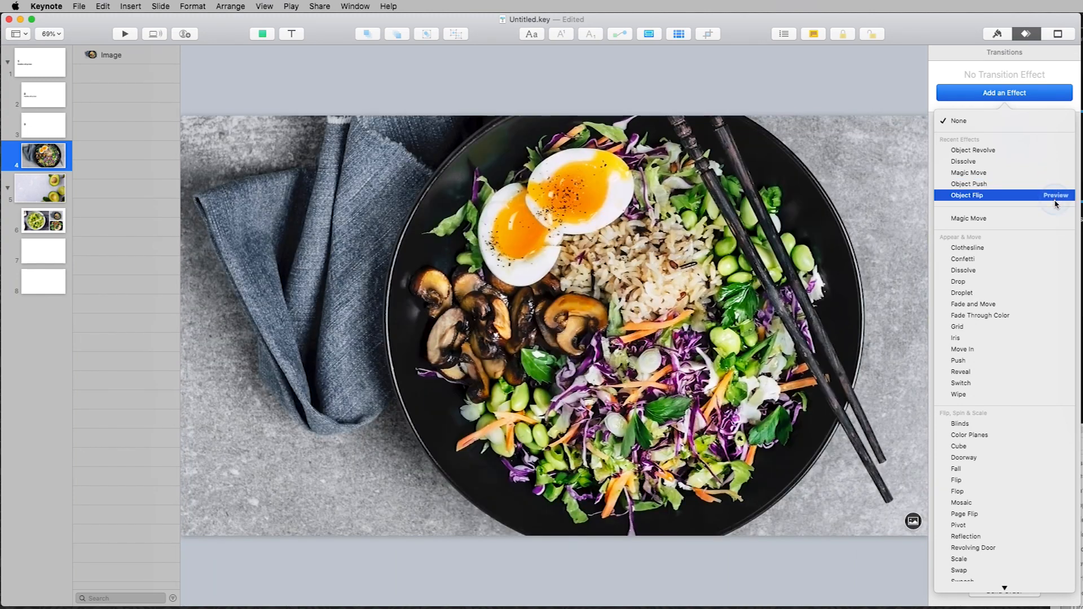
click(1043, 248)
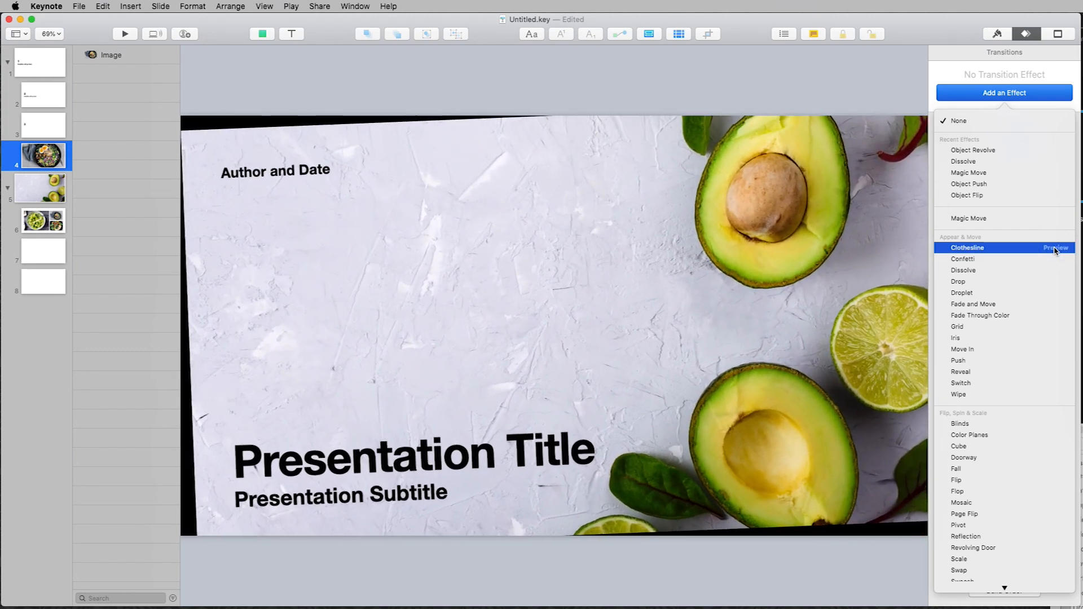
click(1056, 259)
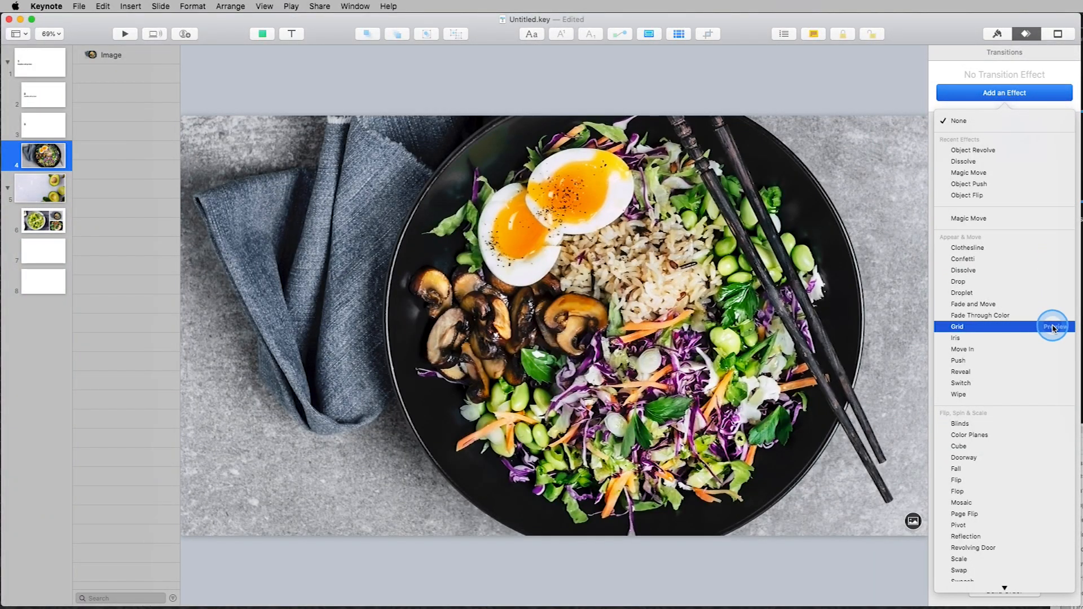
Preview the Grid transition and apply it to slide 4.
click(1053, 327)
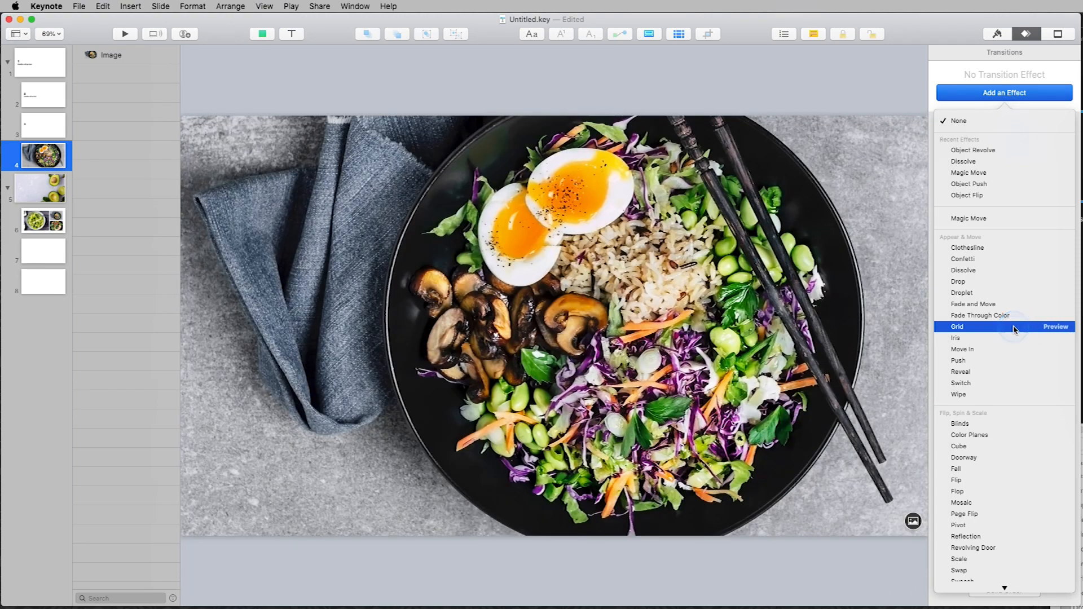
click(1013, 327)
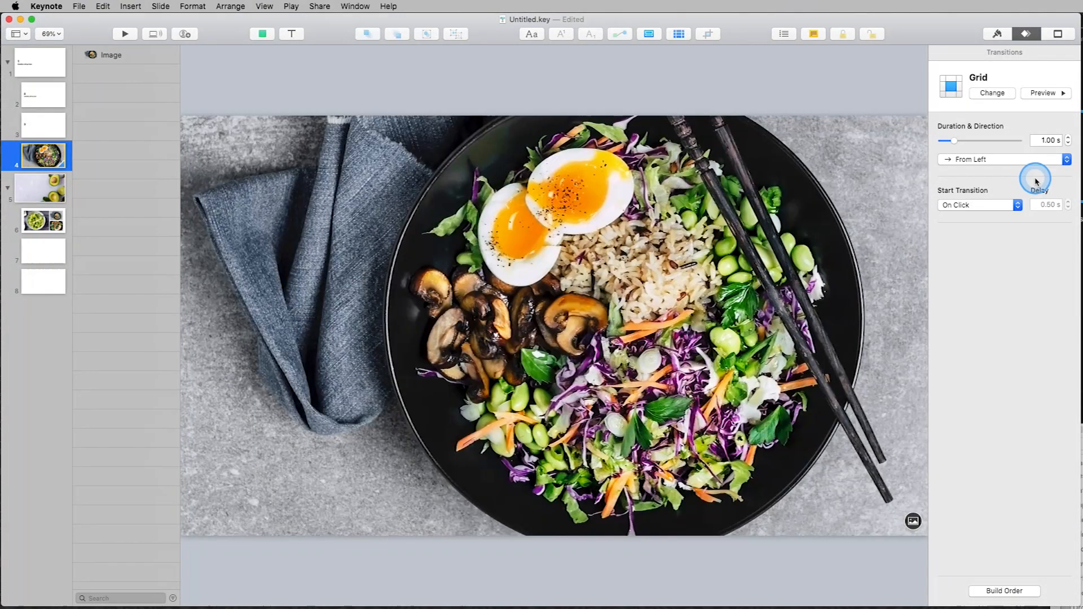
click(1007, 113)
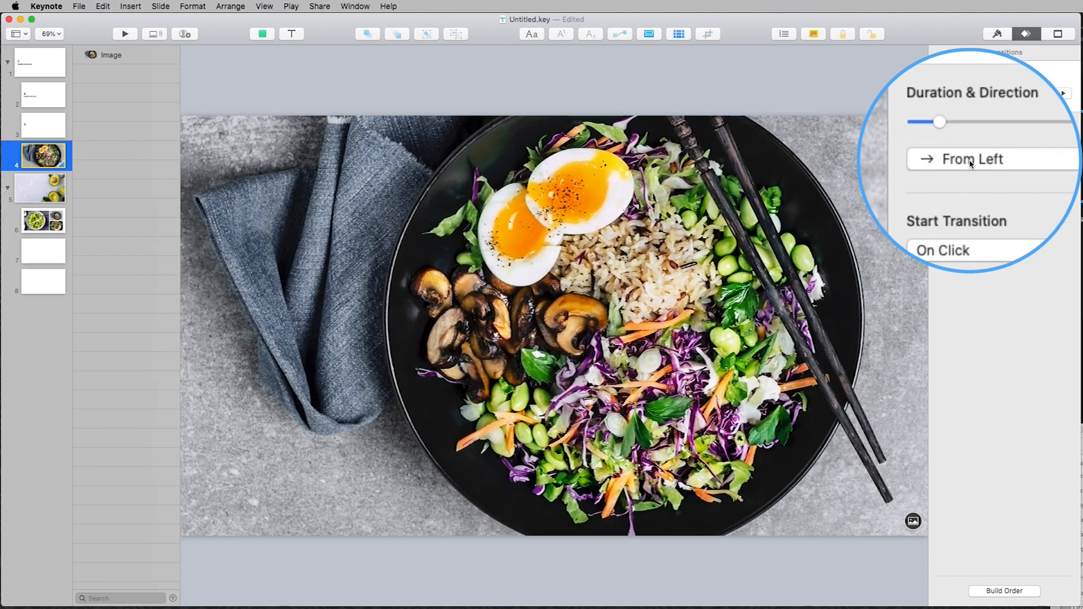
Set the duration of slide 4's Grid transition to 2.50 s and preview it.
click(1069, 137)
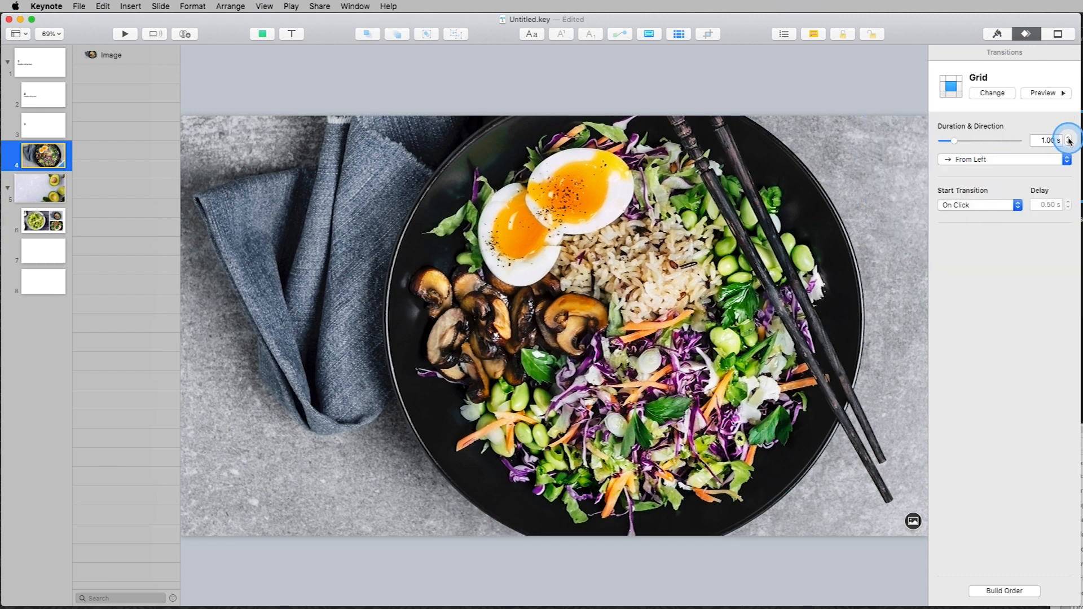
click(1044, 91)
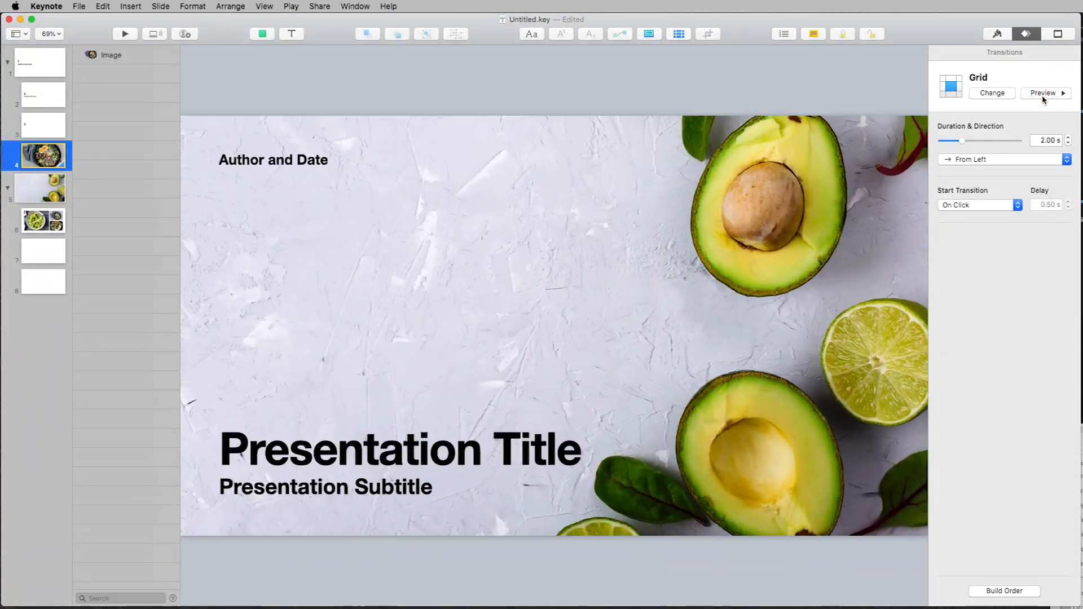
click(1077, 142)
click(1070, 140)
click(1046, 92)
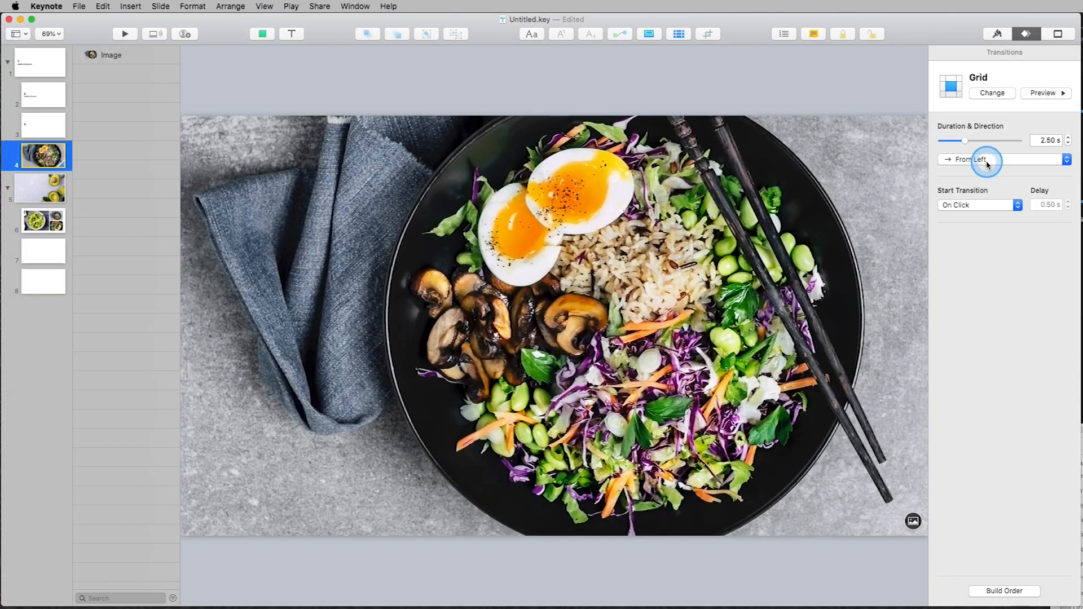
Change the direction of slide 4's Grid transition to From Bottom and preview it.
click(983, 160)
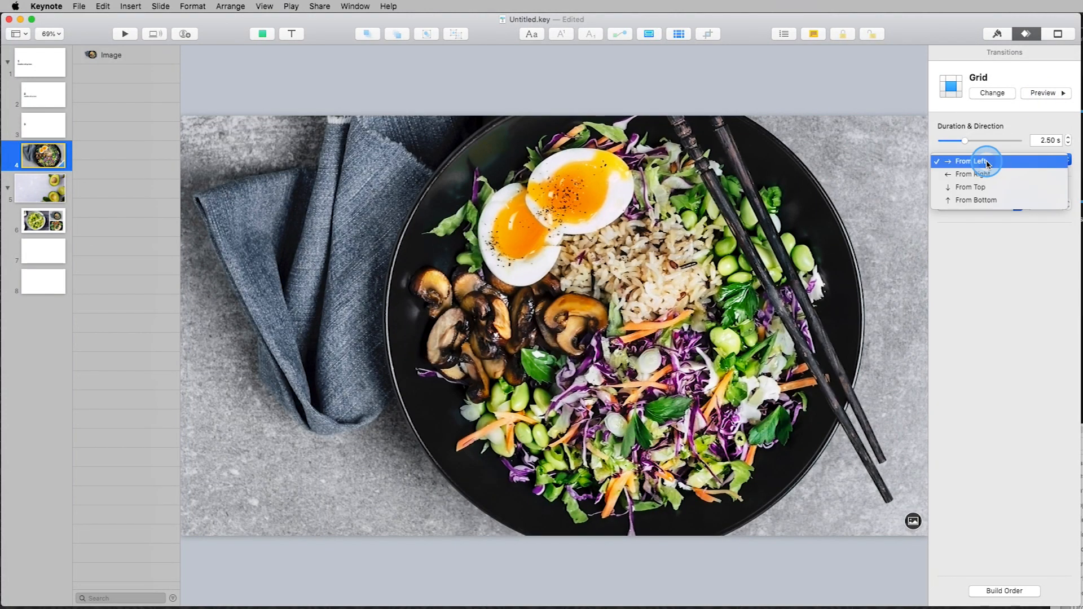
click(985, 200)
click(1050, 94)
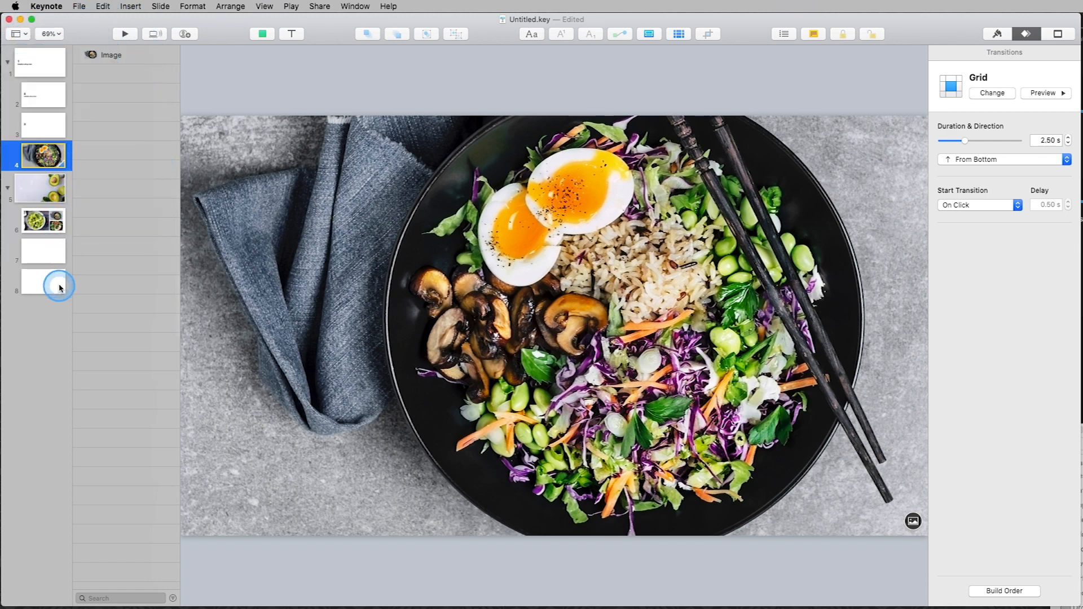
Enlarge the slide thumbnails and apply the Revolving Door transition to slides 1 to 3 together.
drag(73, 151, 122, 153)
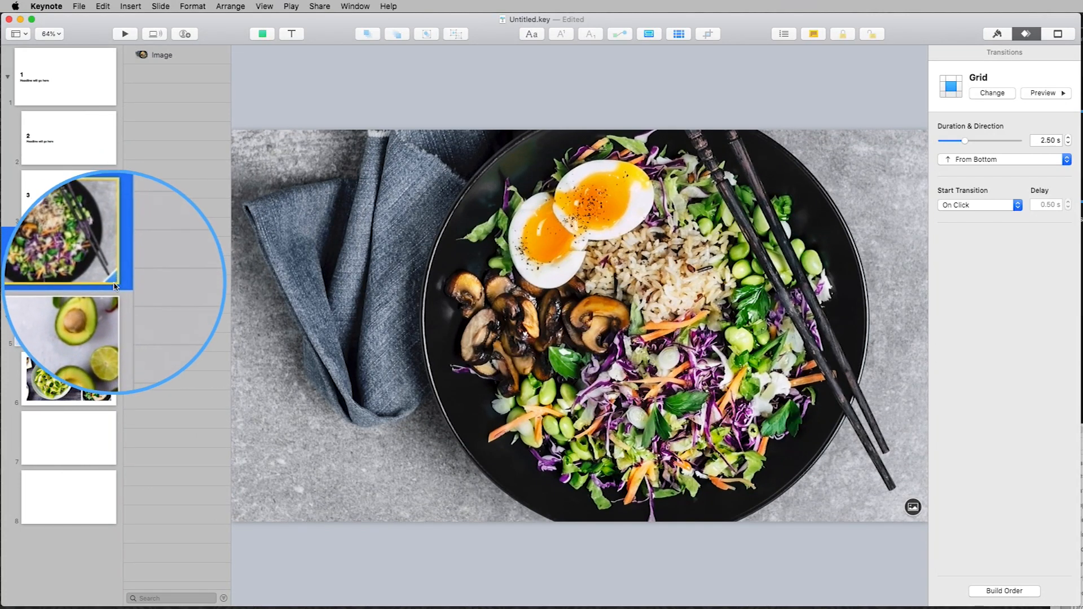
click(87, 80)
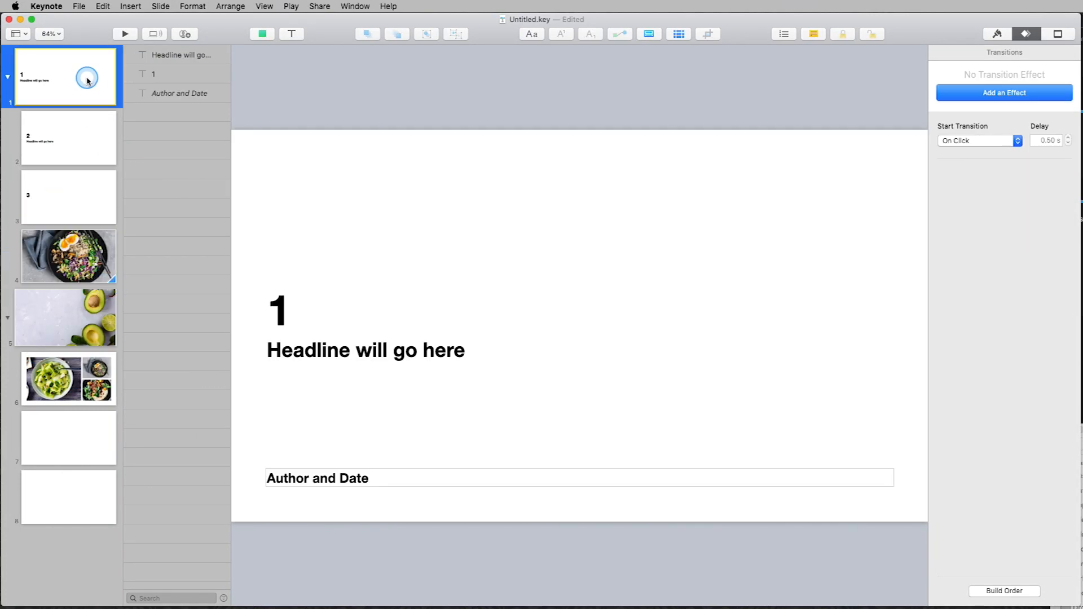
shift+click(81, 208)
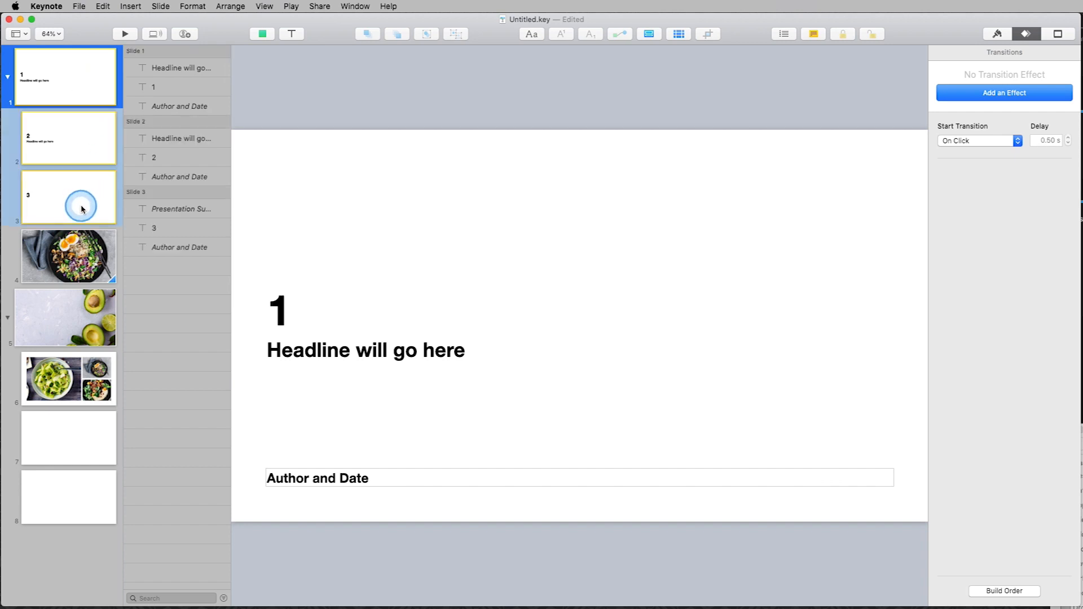
click(995, 95)
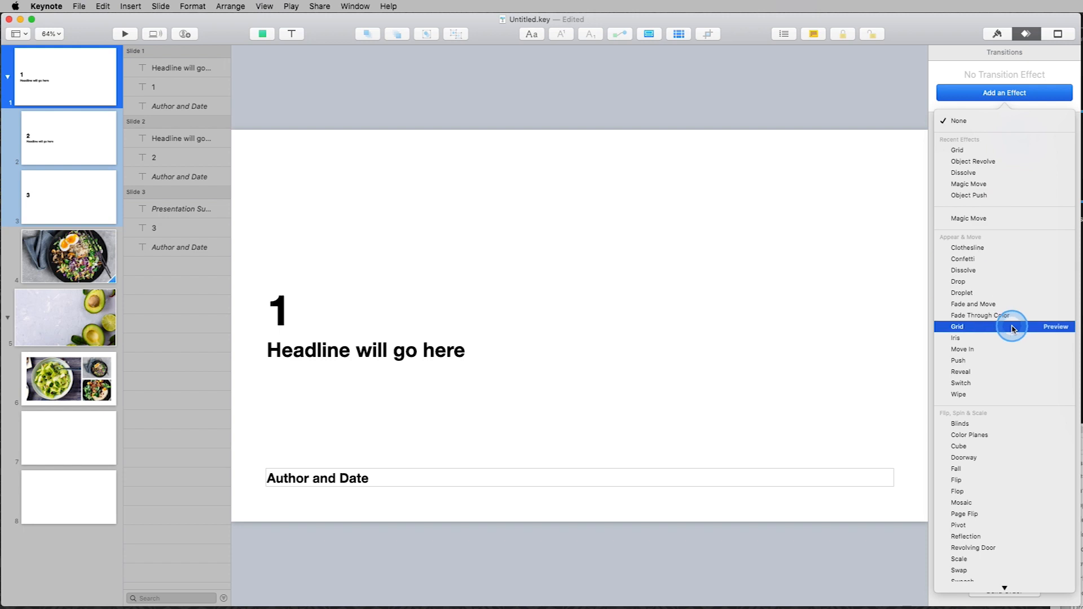
scroll(1013, 327, down, 5)
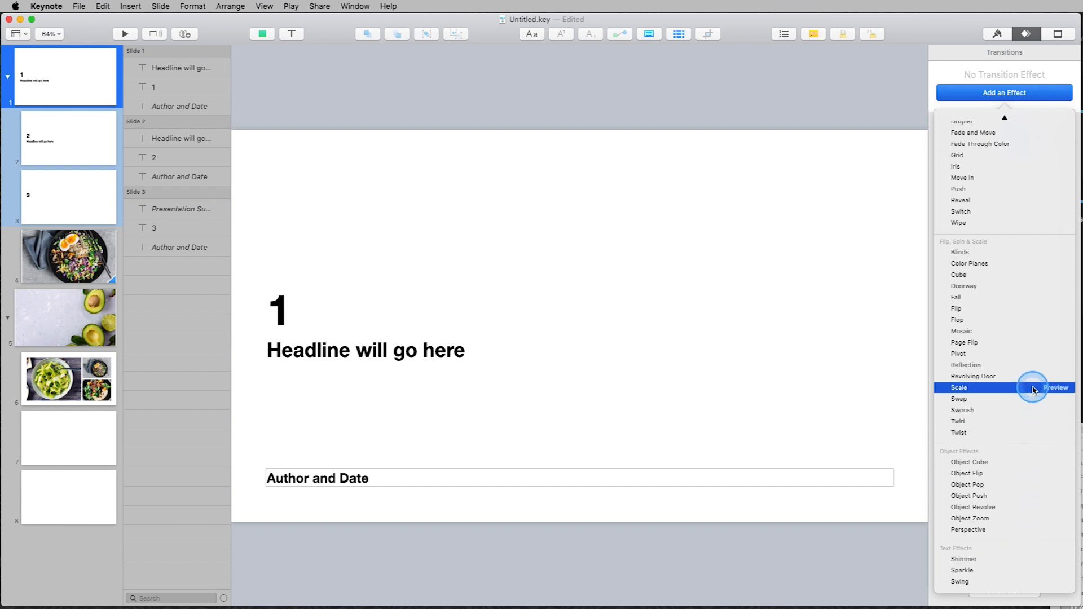
click(1058, 381)
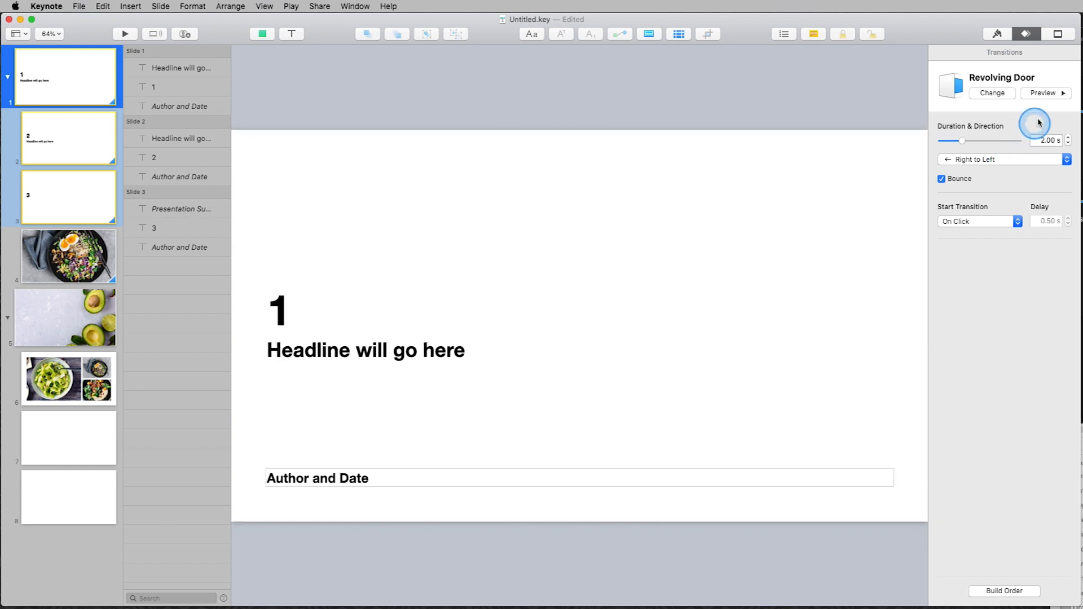
Set the Revolving Door duration on slides 1 to 3 to 1.50 s, turn off Bounce, and preview the effect.
click(1068, 142)
click(1047, 94)
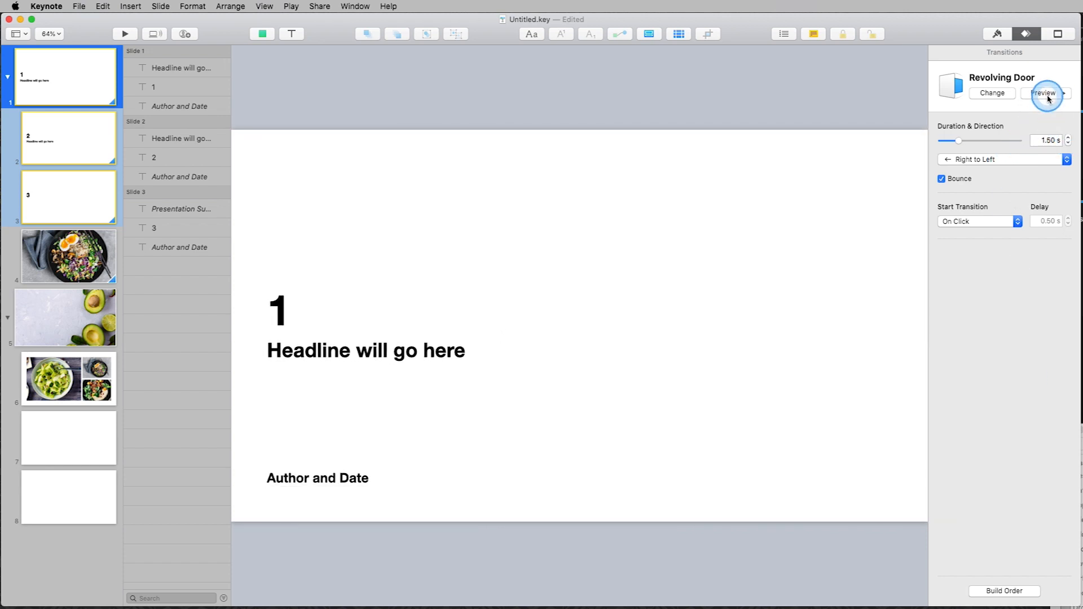
click(948, 180)
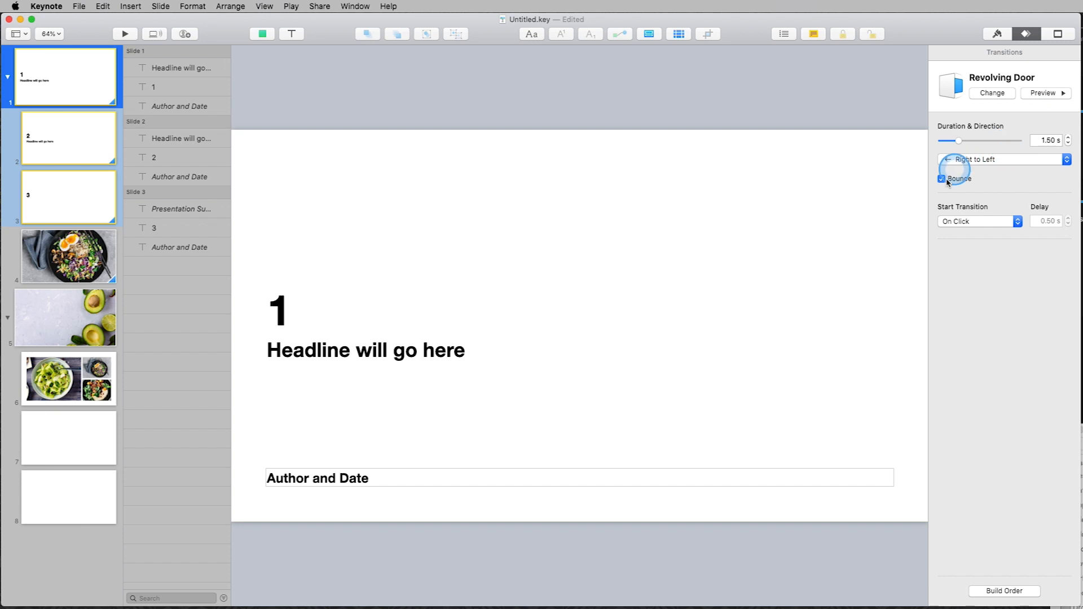
click(948, 180)
click(1047, 94)
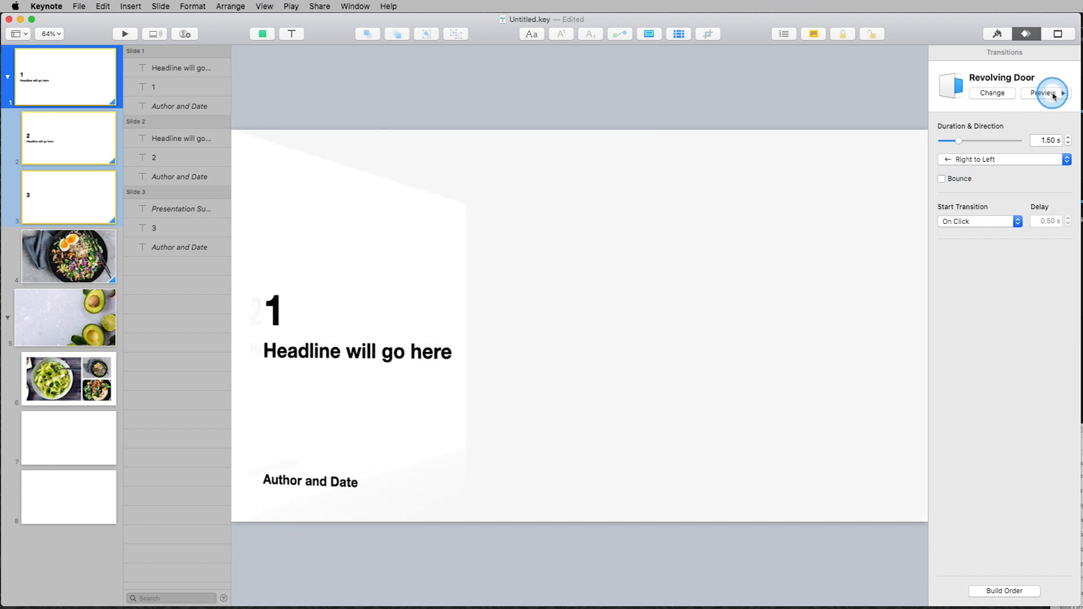
Examine which transition is assigned to each of slides 1 to 5, comparing the numbered slides with the photo slides.
click(84, 83)
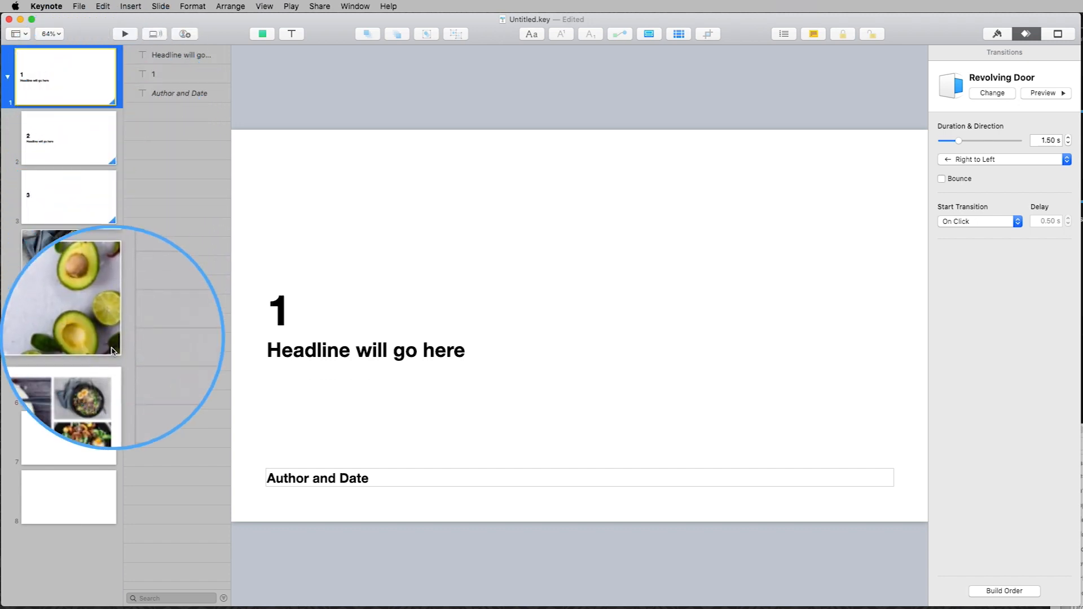
click(82, 81)
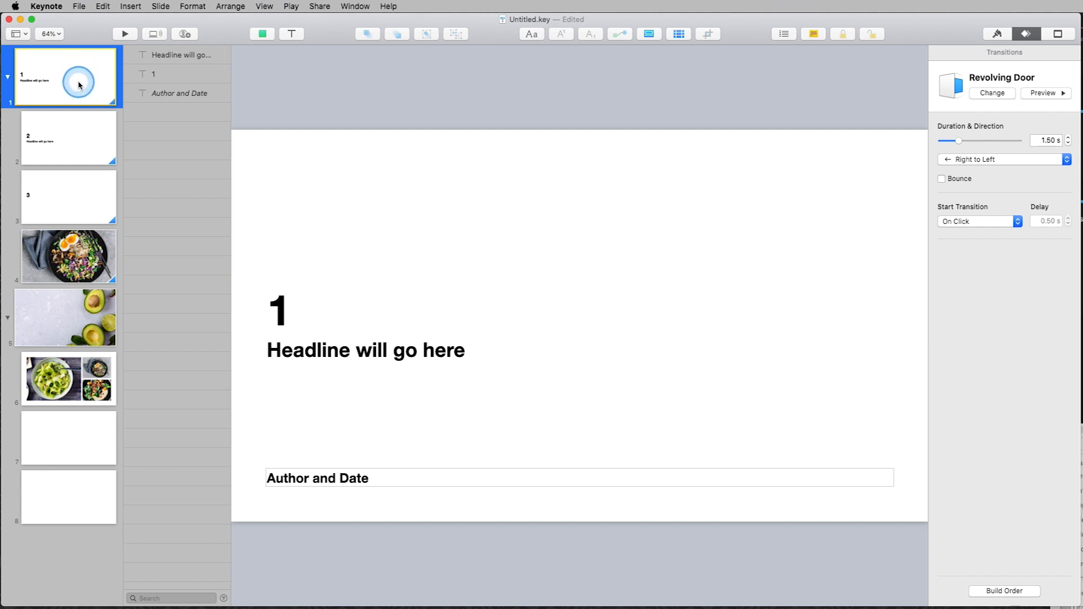
click(77, 144)
click(73, 84)
click(76, 195)
click(74, 248)
click(73, 90)
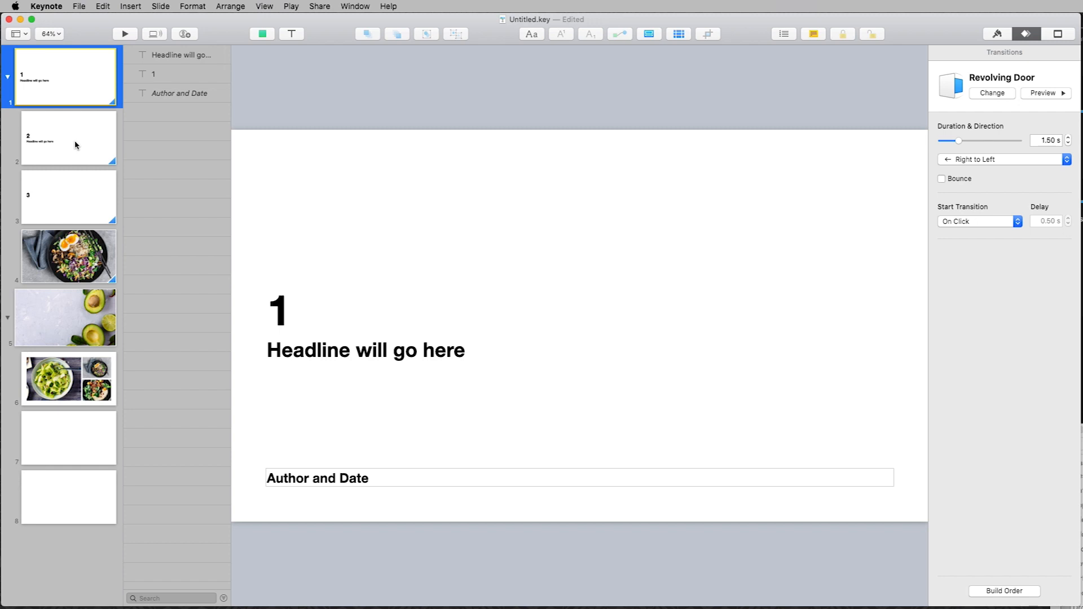
click(75, 259)
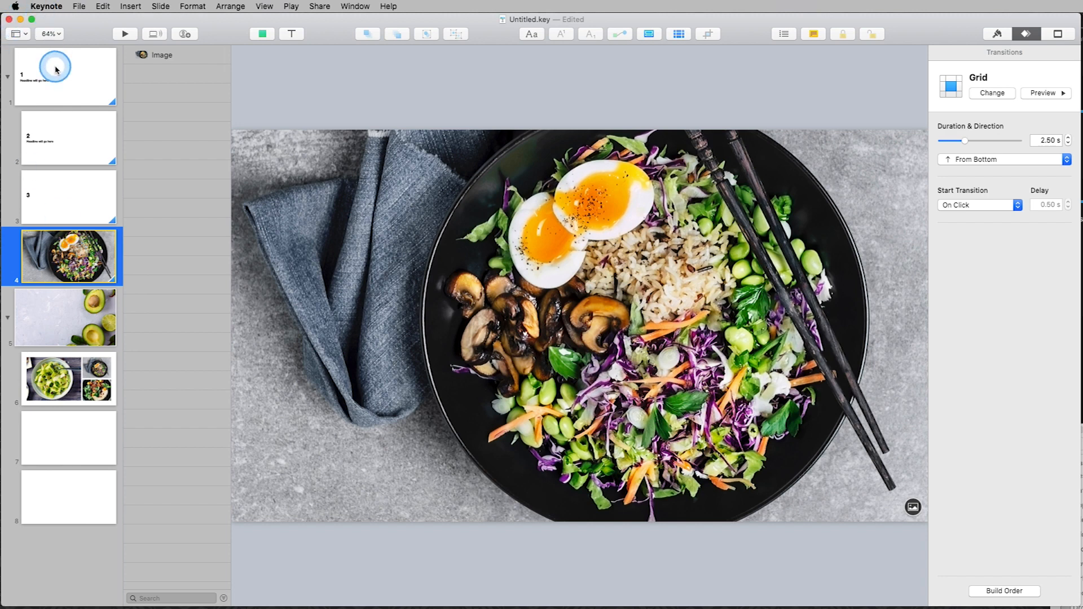
click(56, 90)
click(62, 195)
click(61, 246)
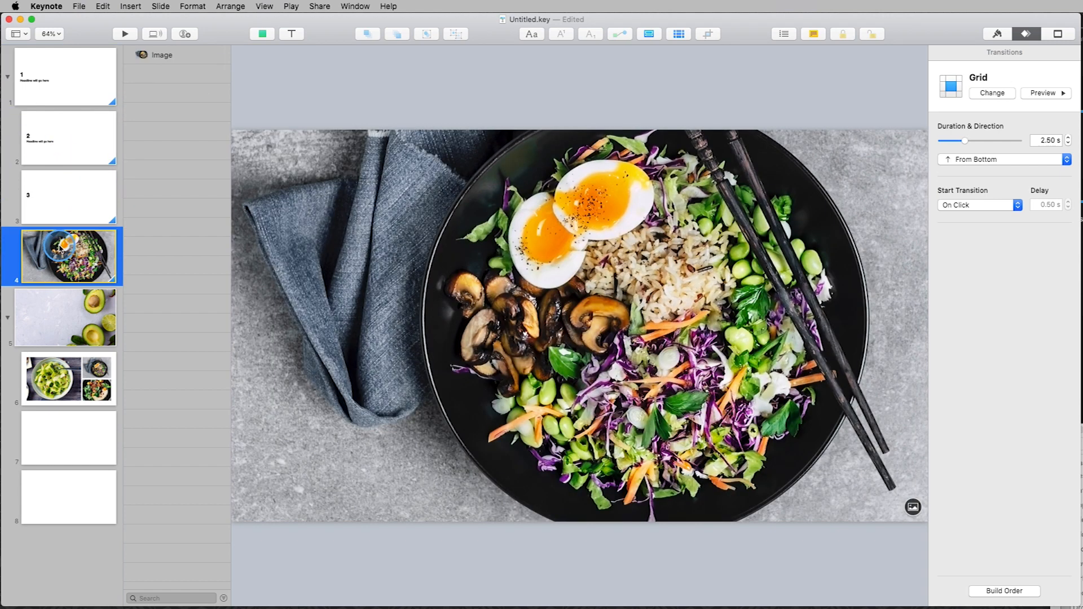
click(73, 311)
key(Up)
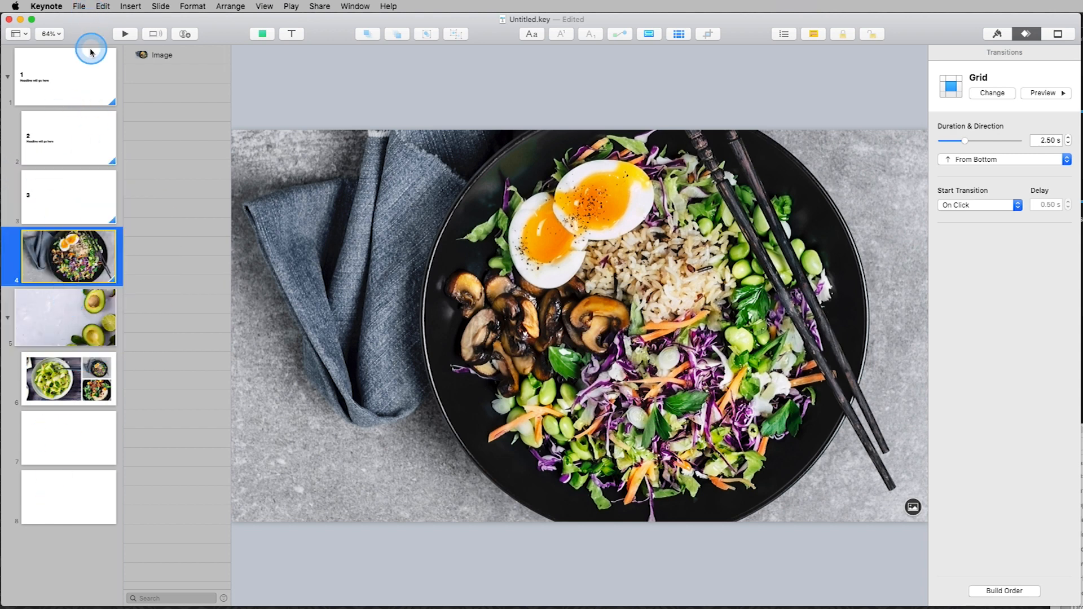
Preview the Revolving Door transition on slide 1 and on slide 2.
click(77, 69)
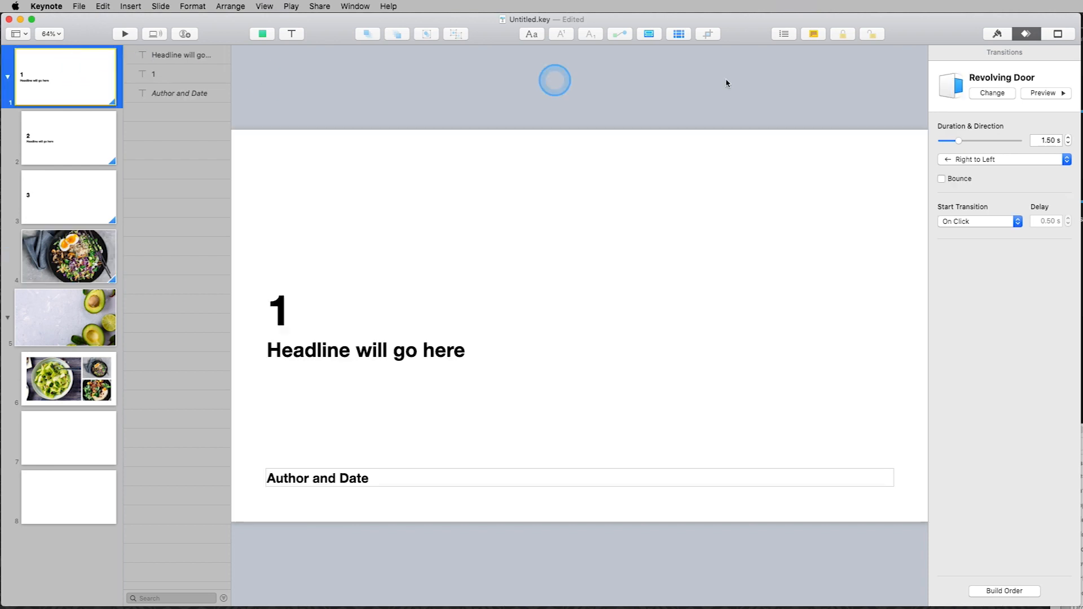
click(1043, 94)
click(48, 146)
click(1053, 95)
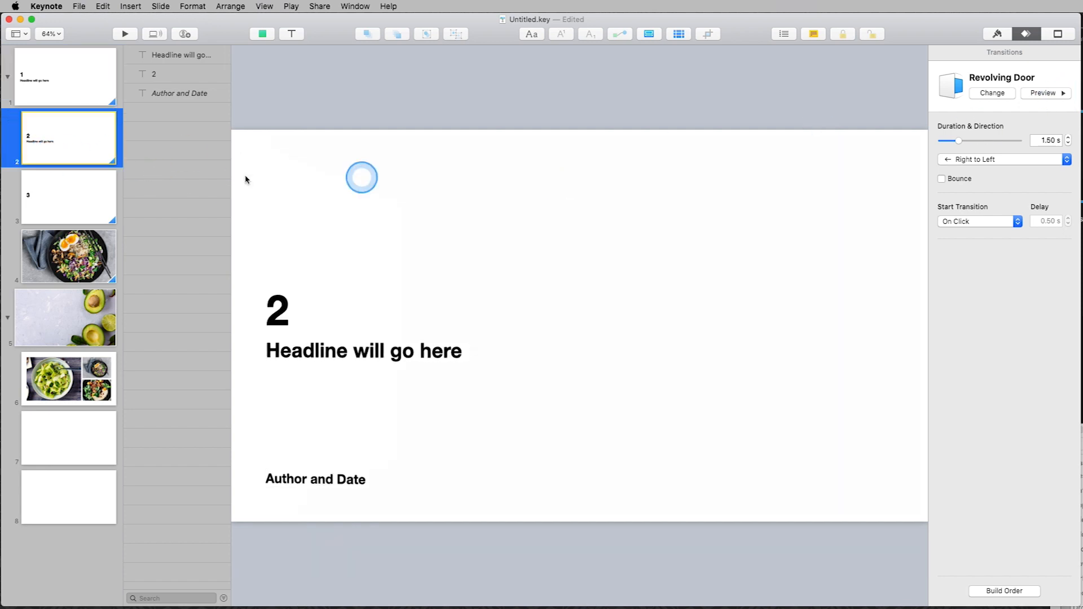
Preview the transitions assigned to slide 3 and to slide 4.
click(55, 195)
click(1044, 93)
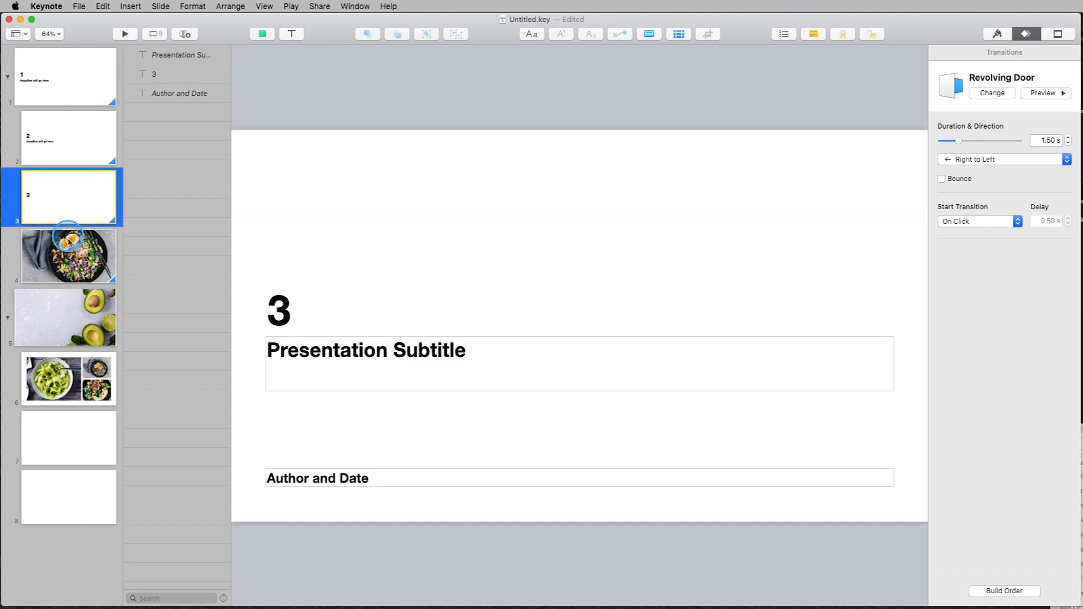
click(104, 246)
click(1043, 93)
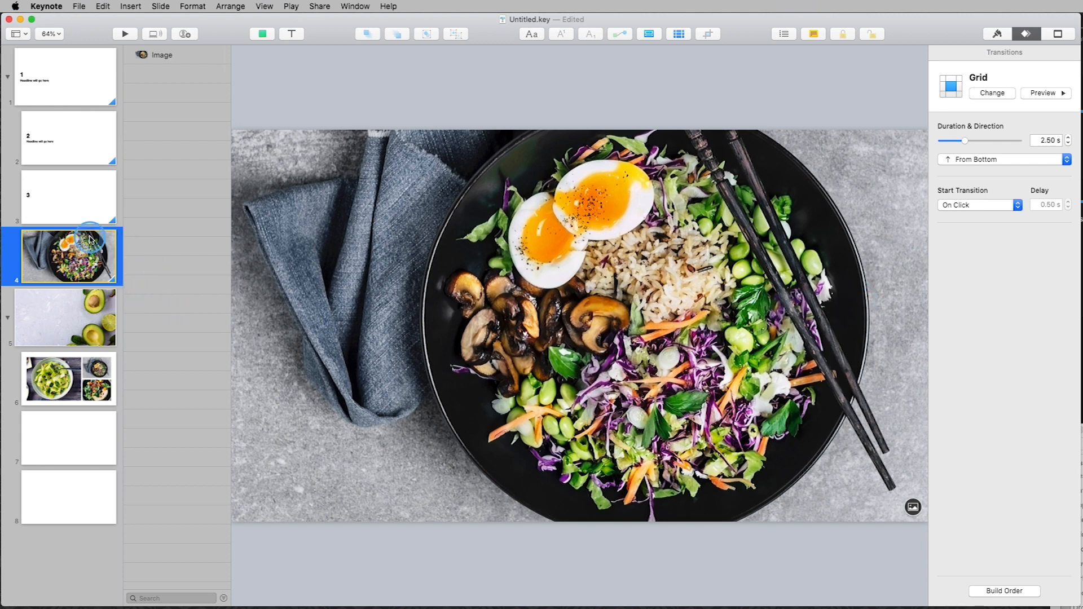
Review slides 1 to 4 and examine the number, headline and author text objects on slide 1.
click(69, 71)
click(63, 128)
click(66, 188)
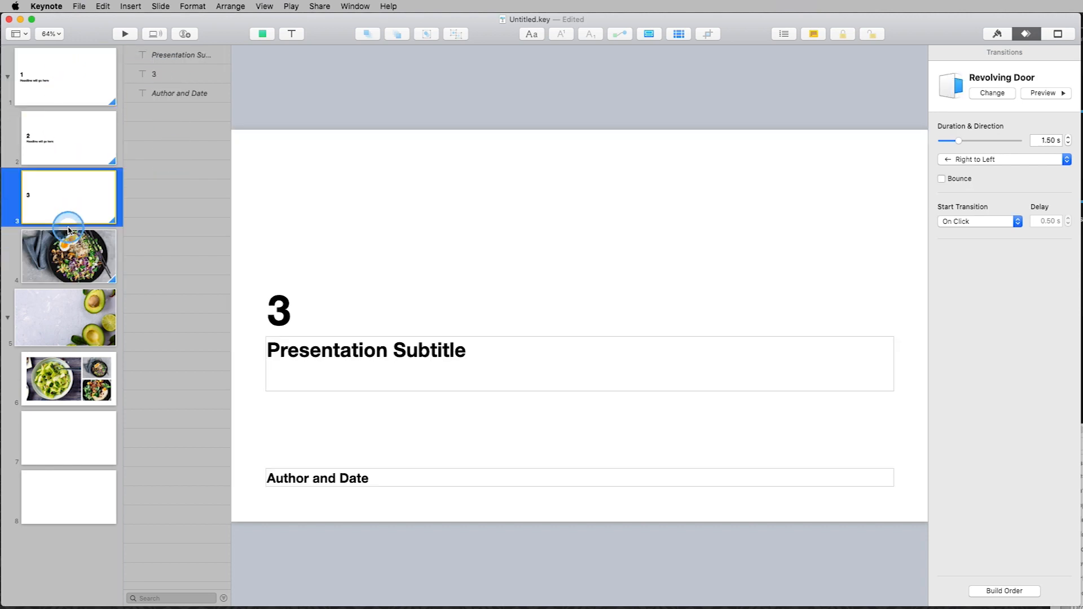
click(66, 240)
click(69, 96)
click(278, 303)
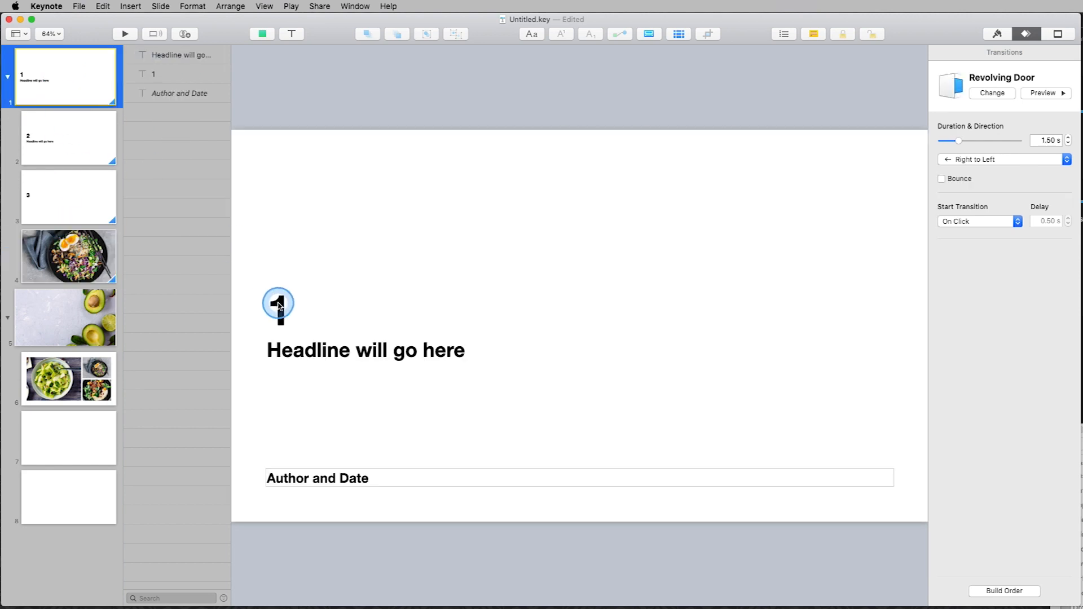
click(319, 346)
click(330, 464)
click(332, 247)
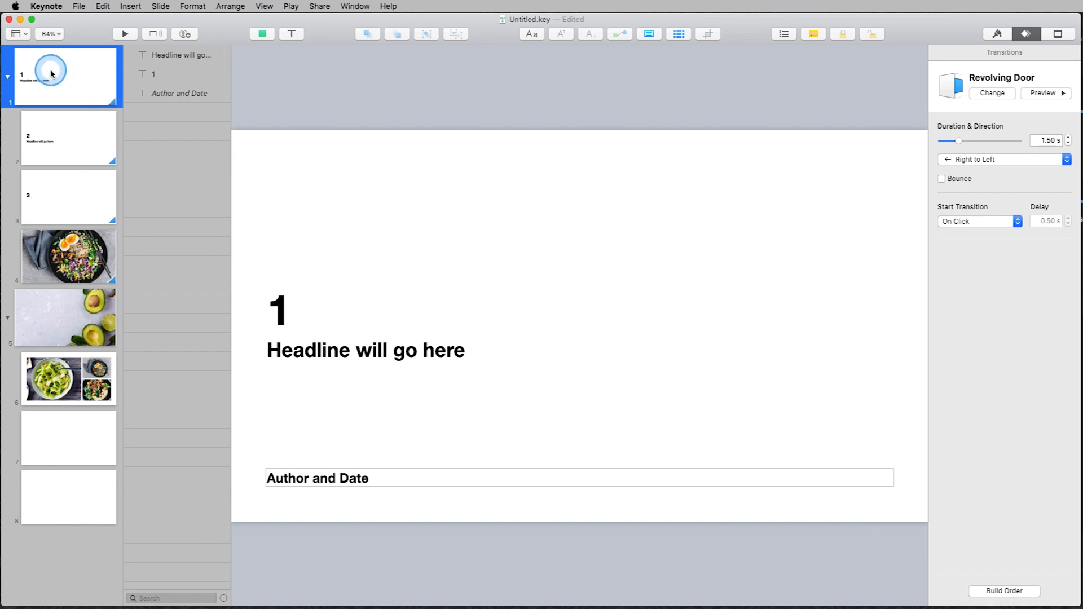
click(54, 135)
click(49, 79)
Browse and preview build-in effects including Pop for the title "2" on slide 2, and apply Pivot.
click(59, 136)
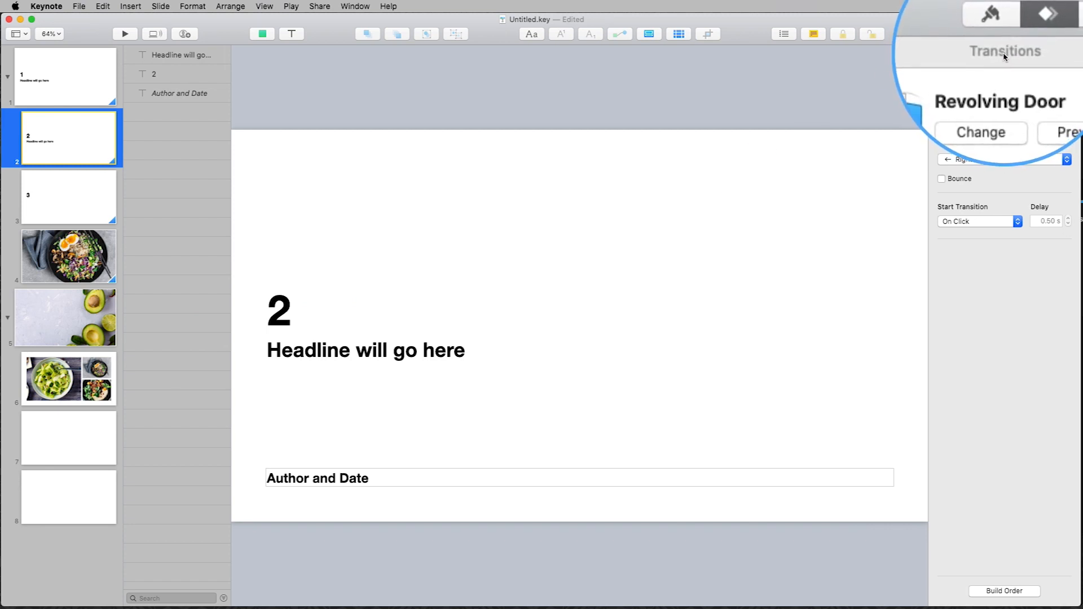
click(284, 319)
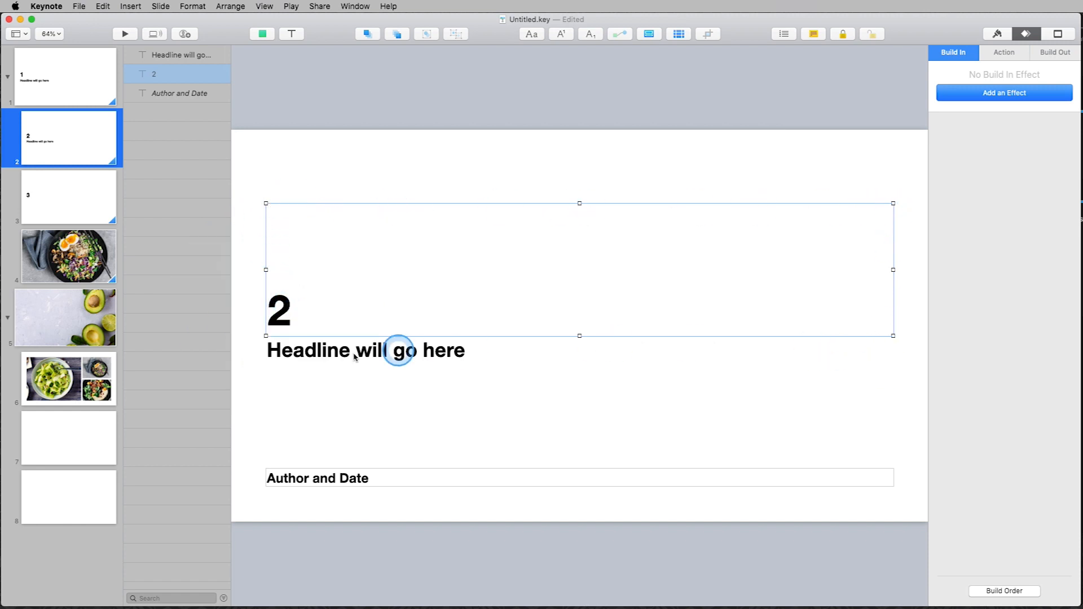
click(1015, 95)
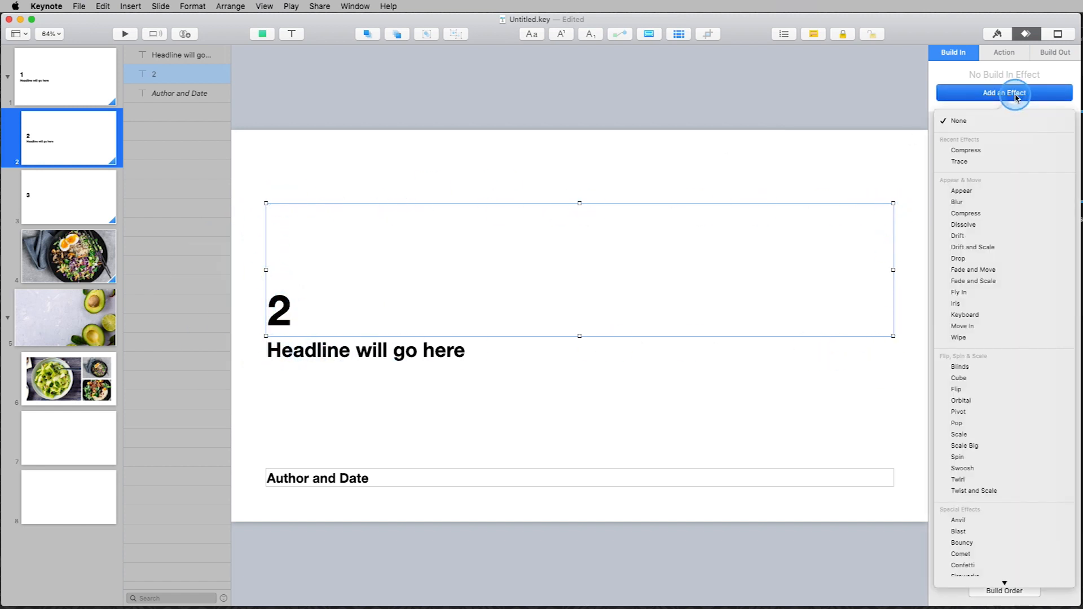
scroll(1028, 161, down, 5)
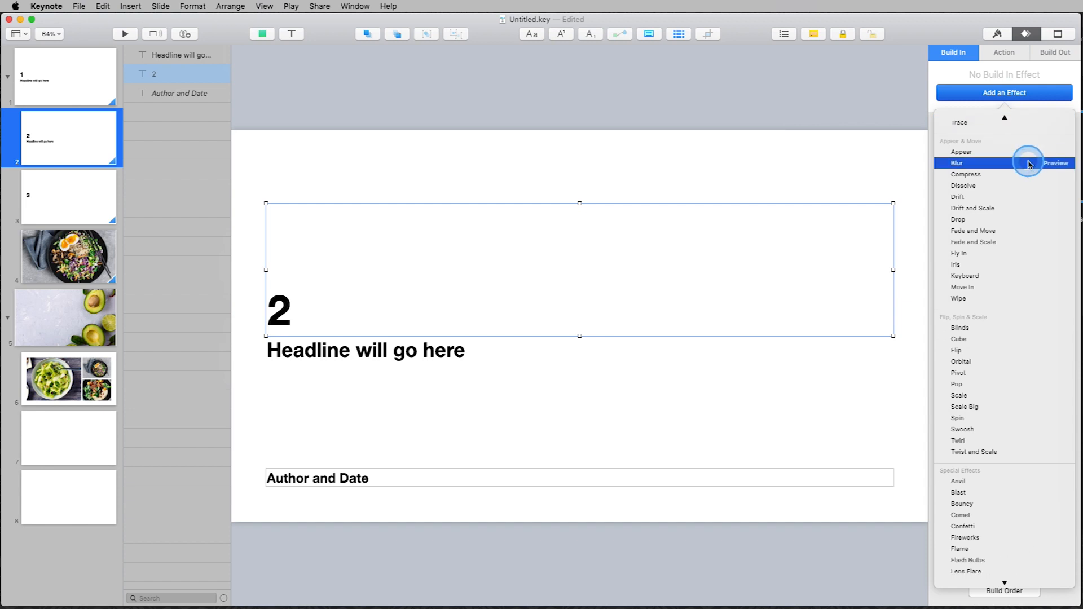
scroll(1028, 165, down, 2)
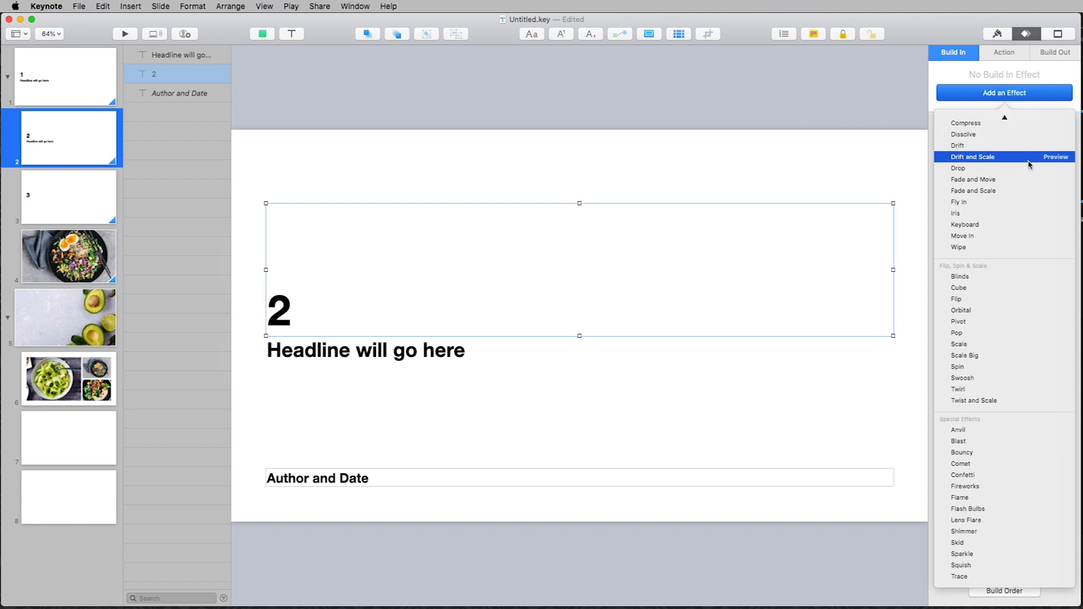
click(1025, 276)
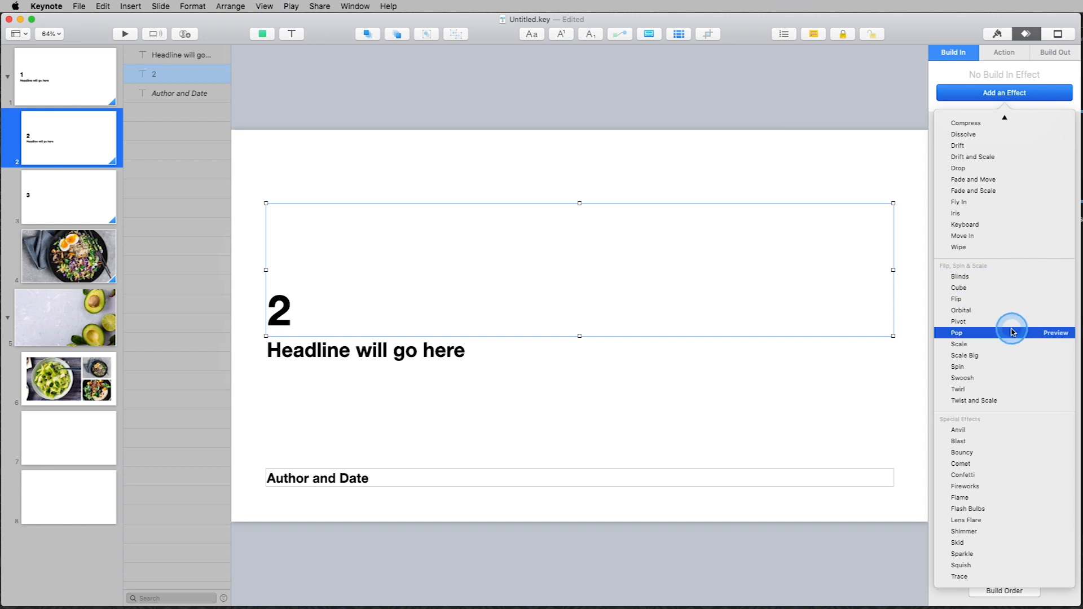
click(1052, 333)
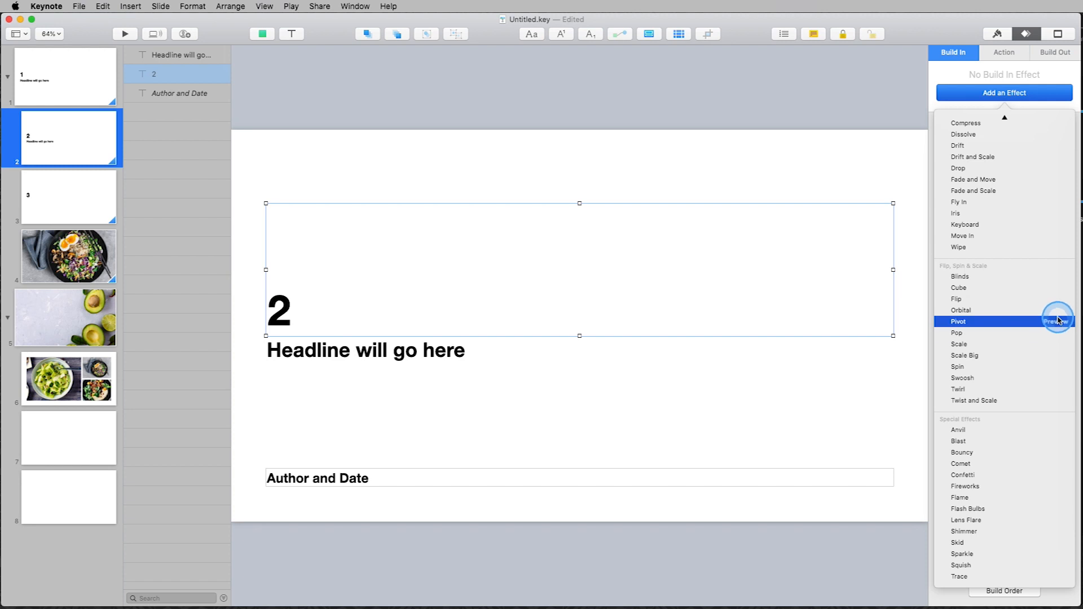
click(1057, 321)
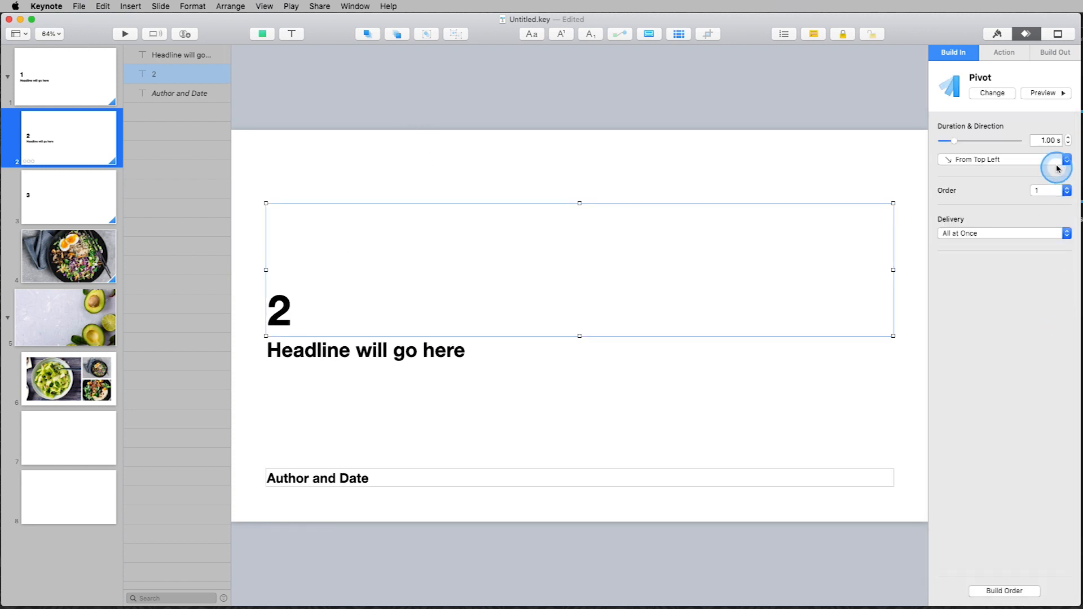
Compare Dissolve and Drop for the title "2", change its build-in effect to Drop, and preview the animation.
click(1010, 94)
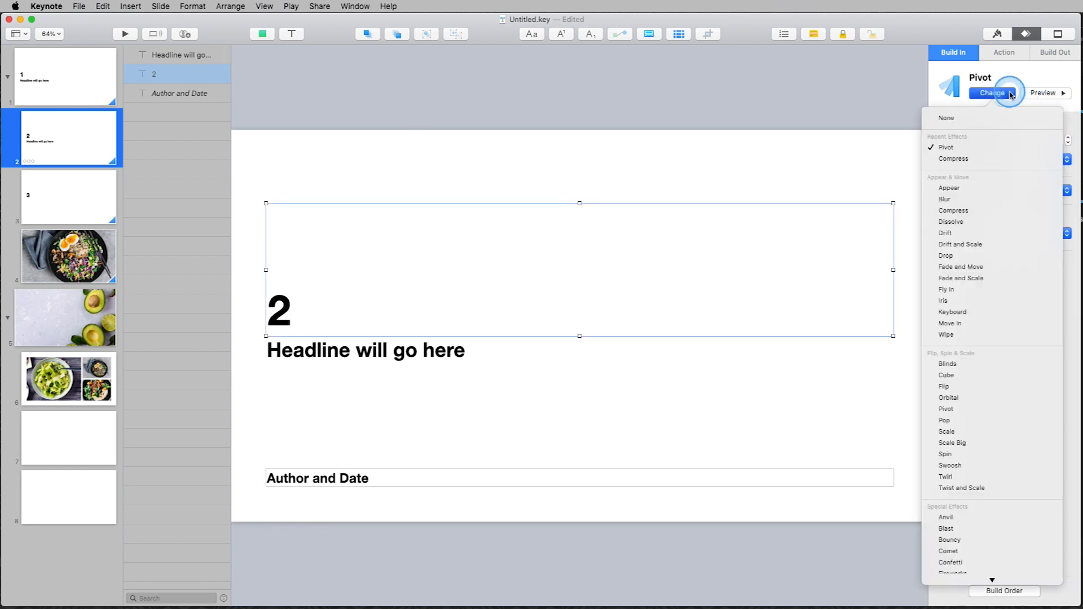
click(1044, 256)
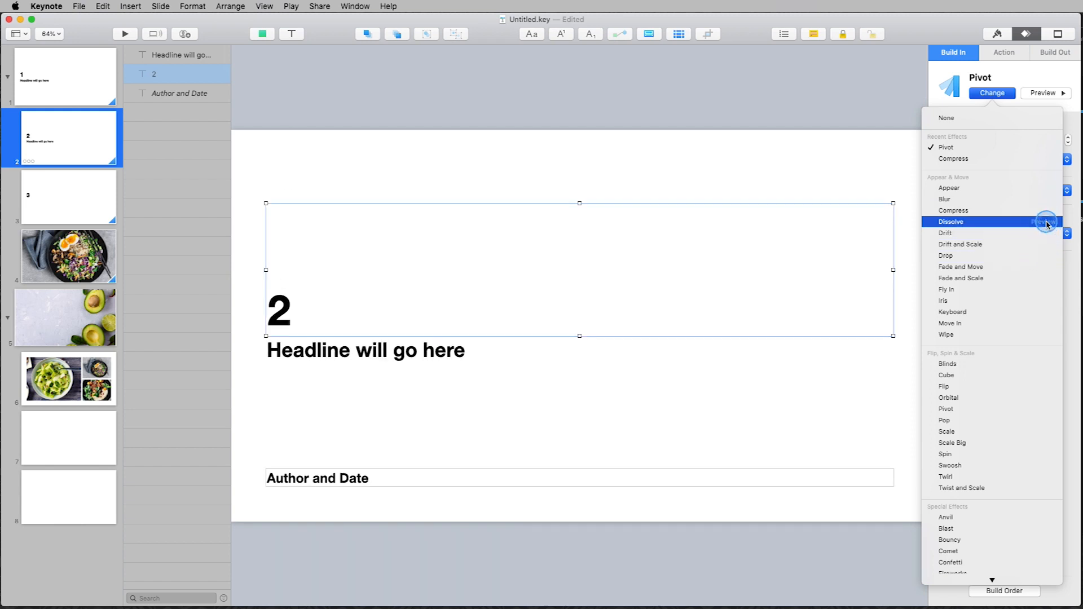
click(1045, 222)
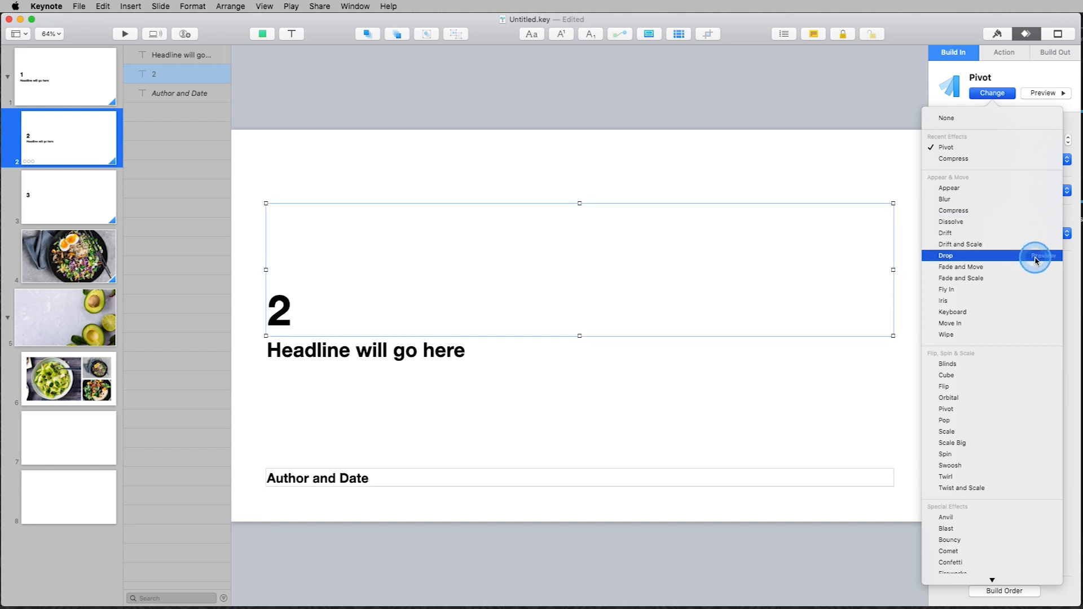
click(1036, 256)
click(998, 255)
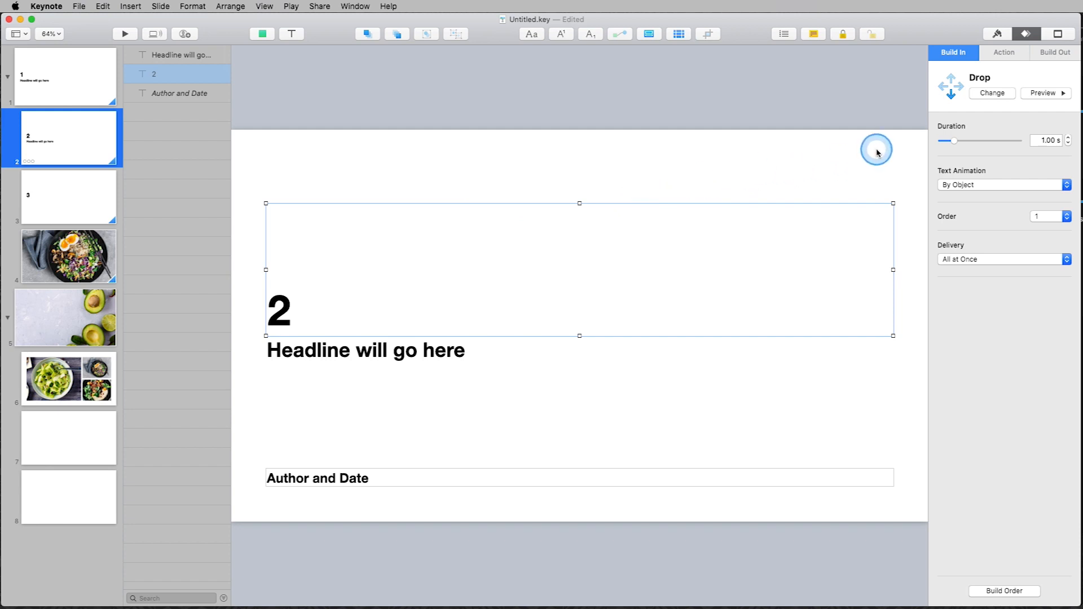
click(1052, 94)
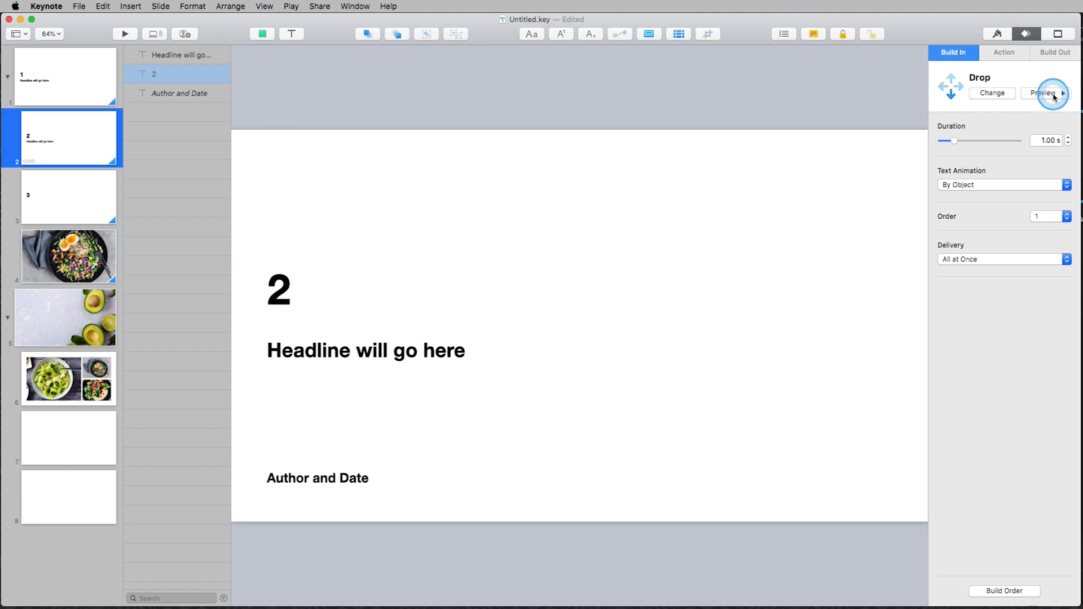
click(1052, 95)
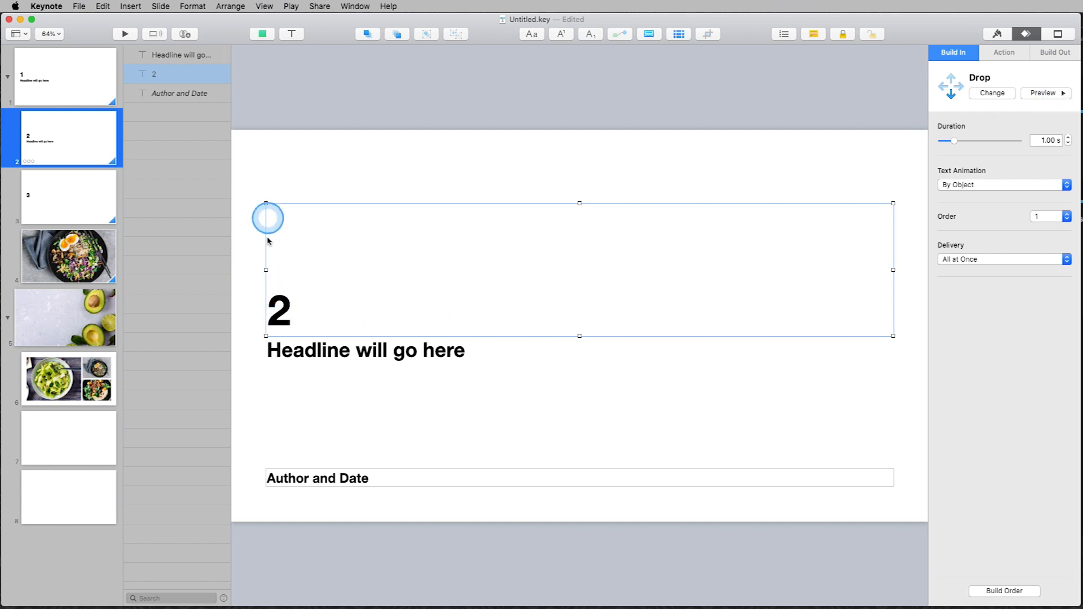
Add the Compress build-in effect to the text "Headline will go here" on slide 2.
click(305, 347)
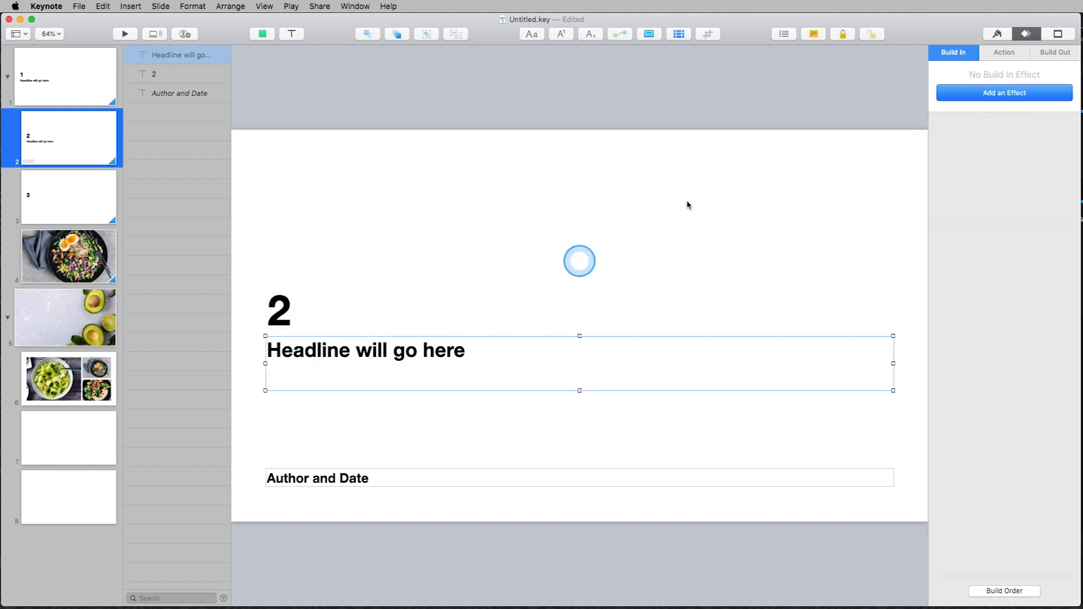
click(978, 93)
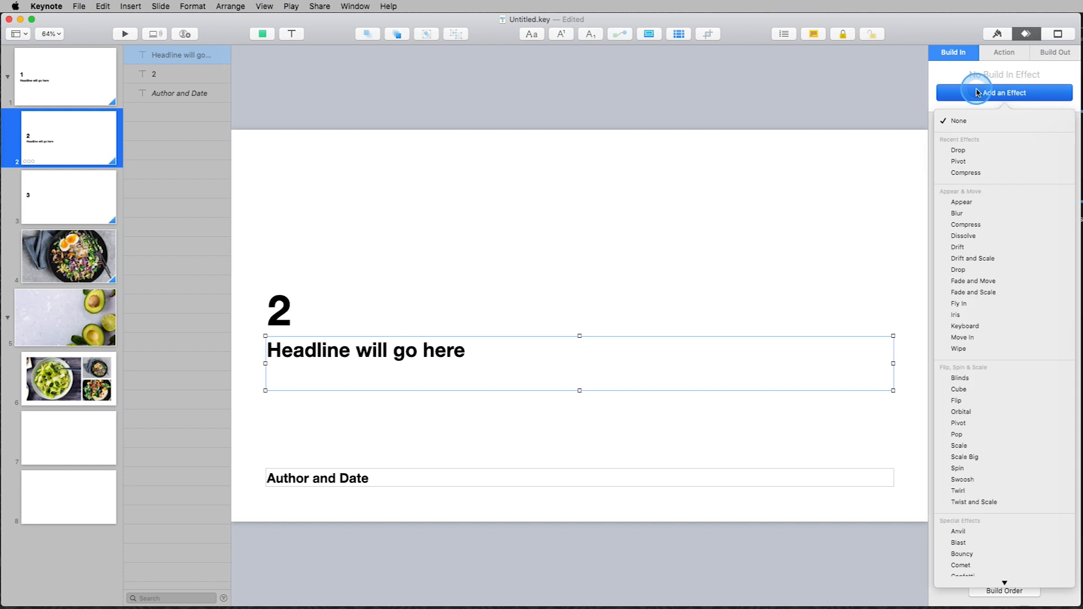
click(1011, 173)
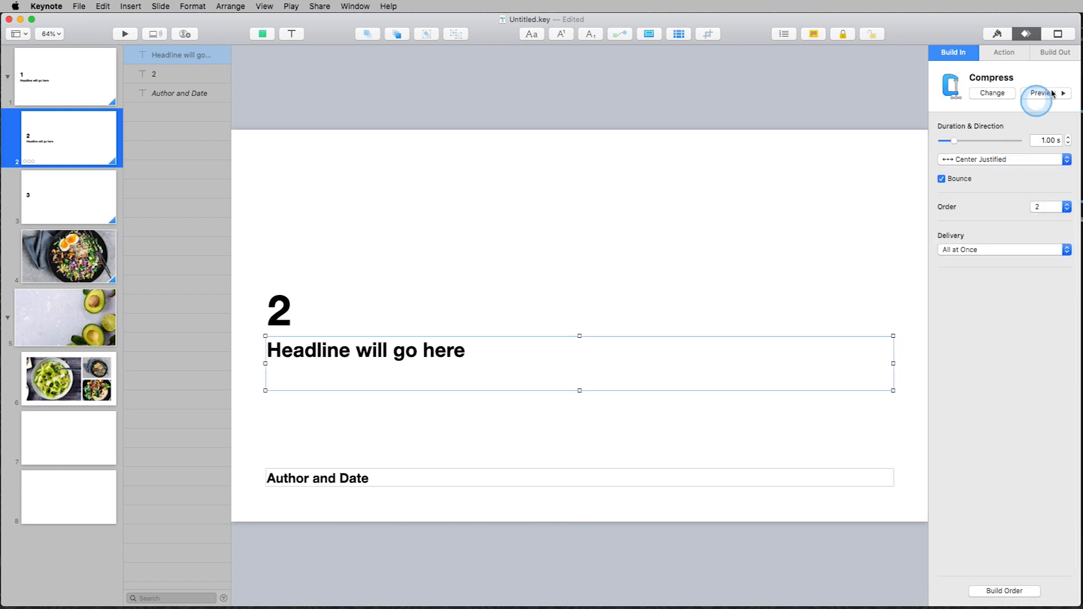
Open slide 2's build order, move its window over the slide, and compare the settings of the Drop and Compress builds.
click(1000, 592)
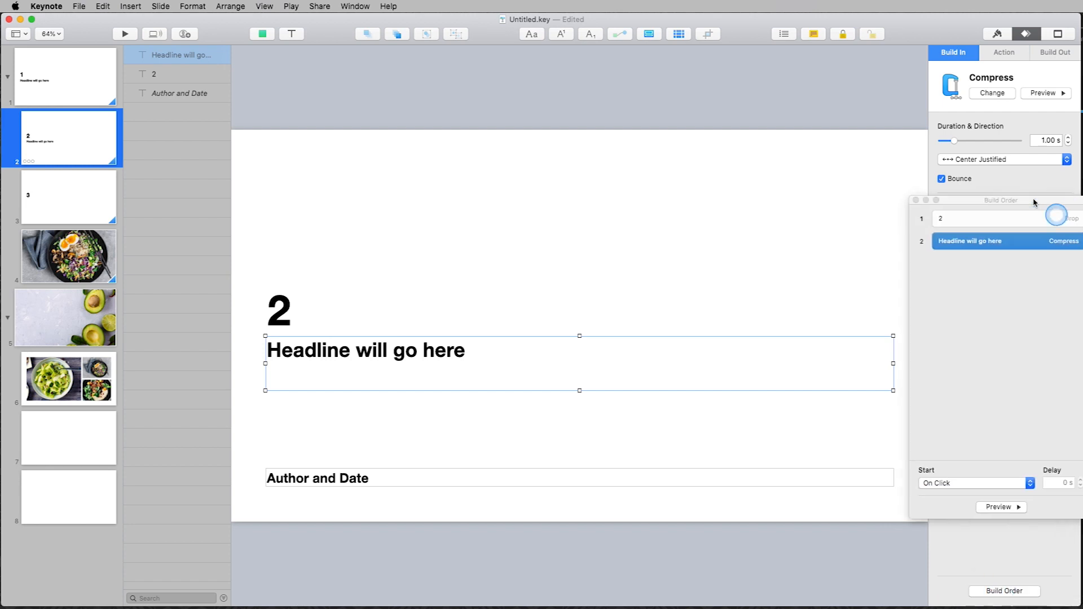
drag(1037, 197, 840, 140)
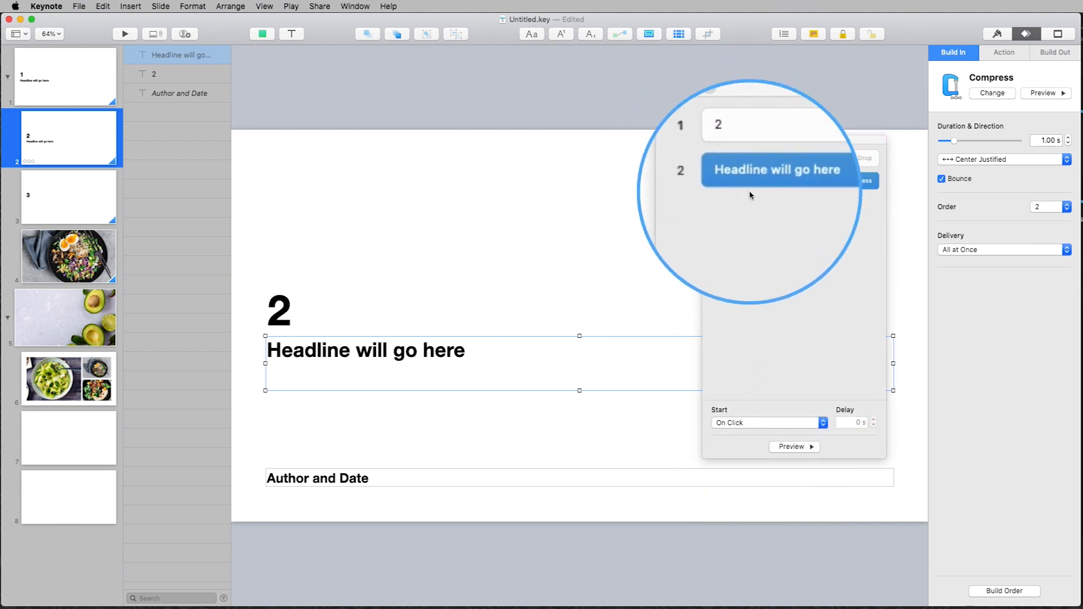
click(757, 158)
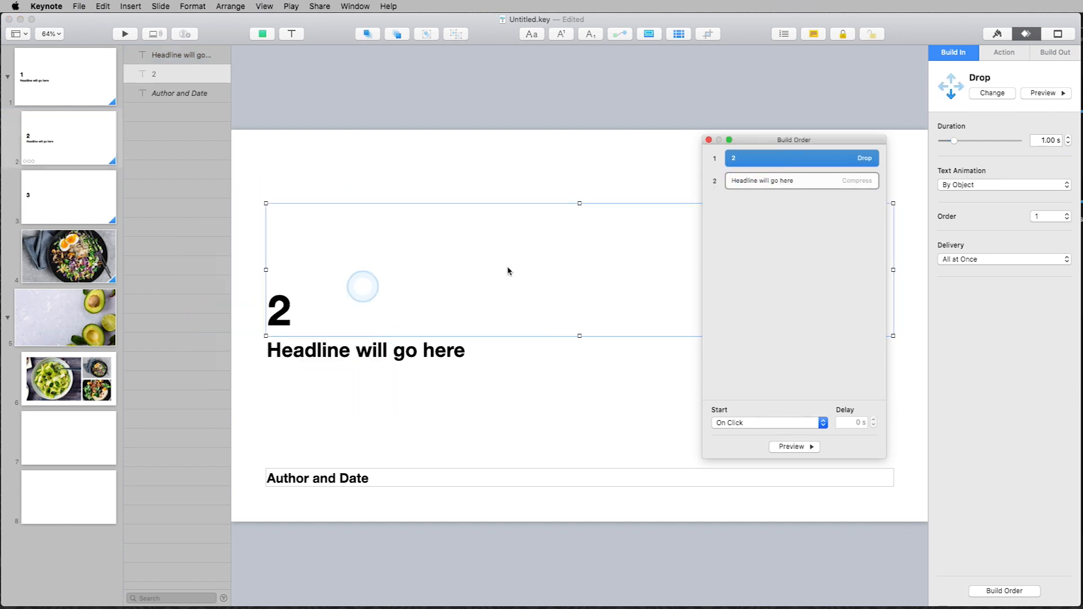
click(759, 183)
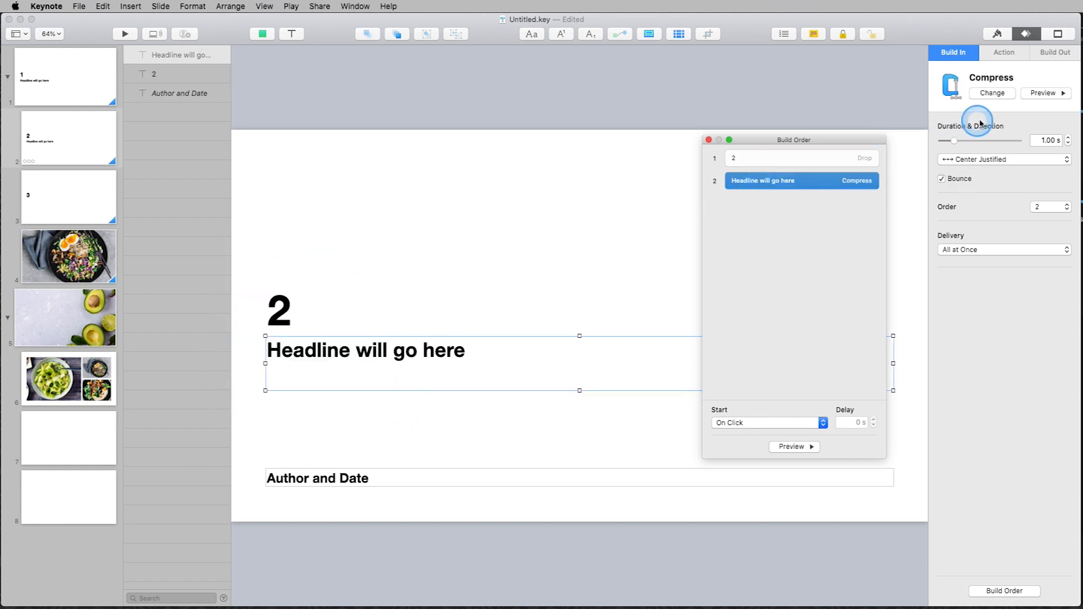
click(762, 159)
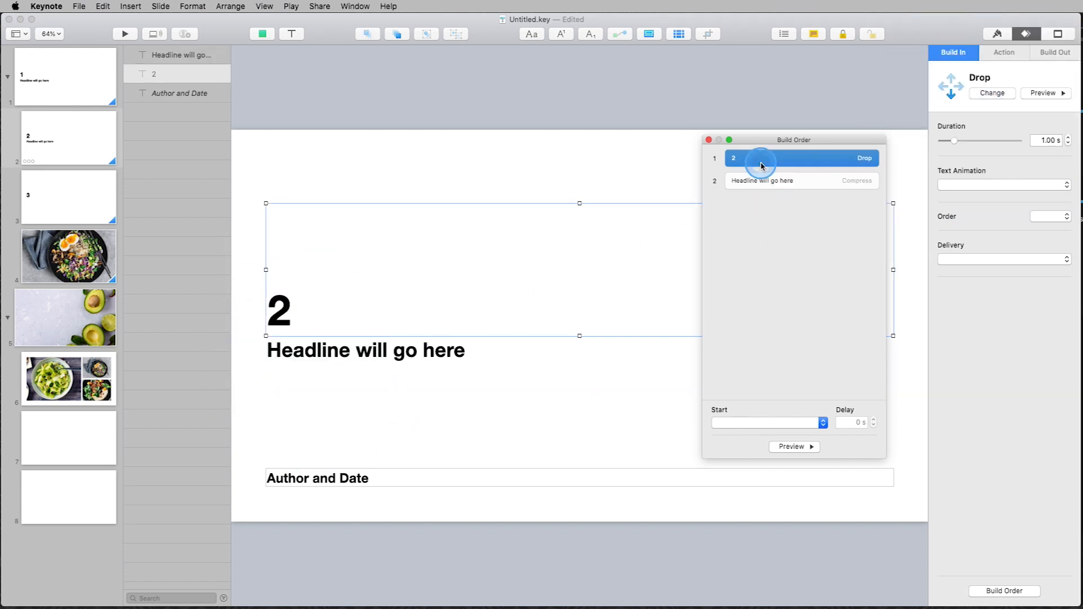
click(766, 182)
click(769, 160)
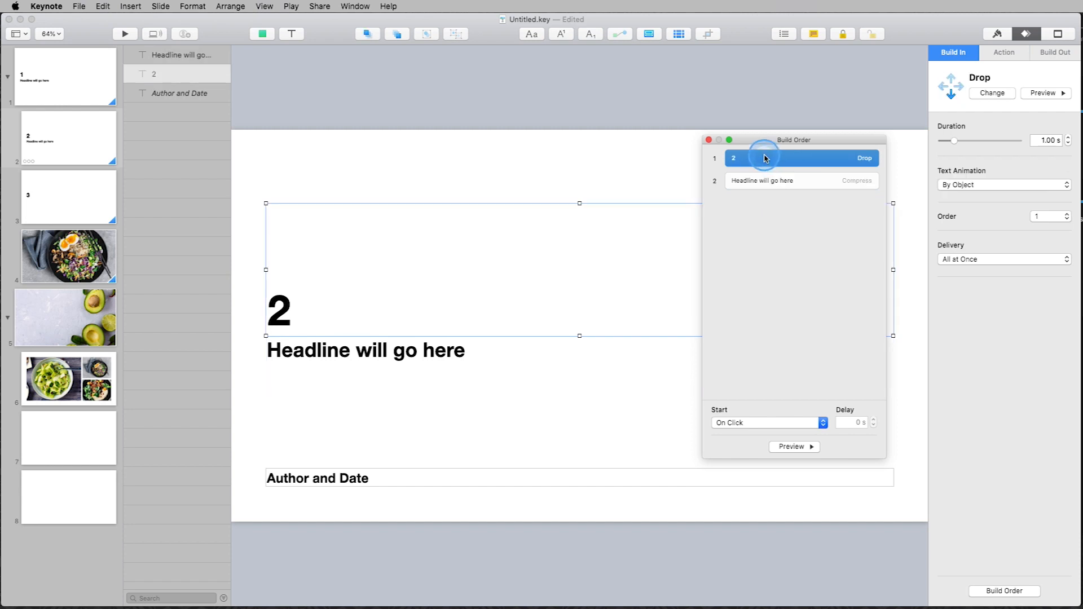
Check the Drop build's start options, keep On Click, and preview the title and headline builds from the build order.
click(742, 423)
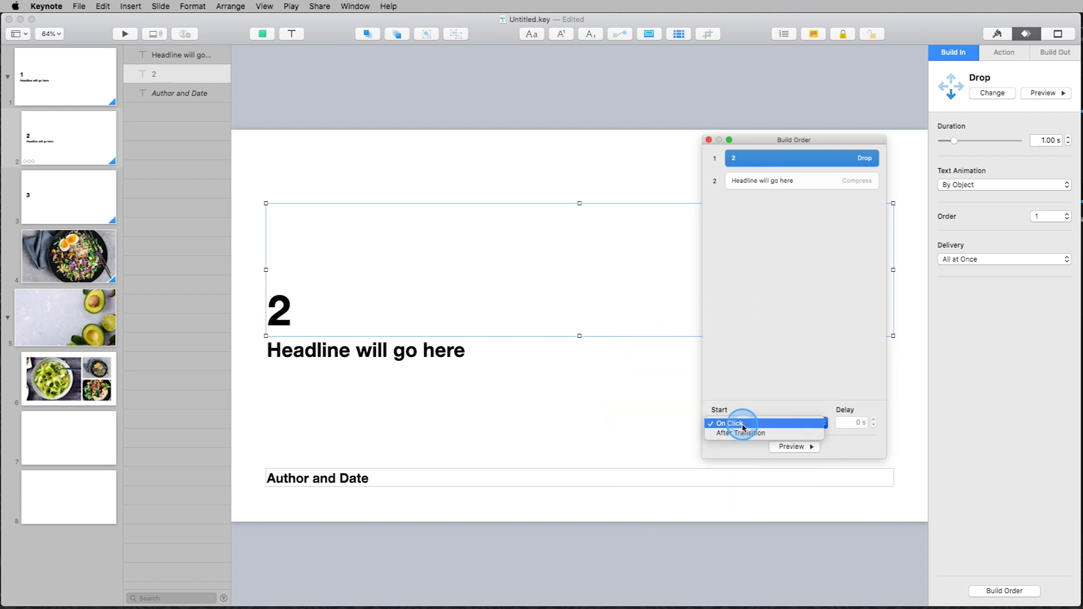
click(742, 423)
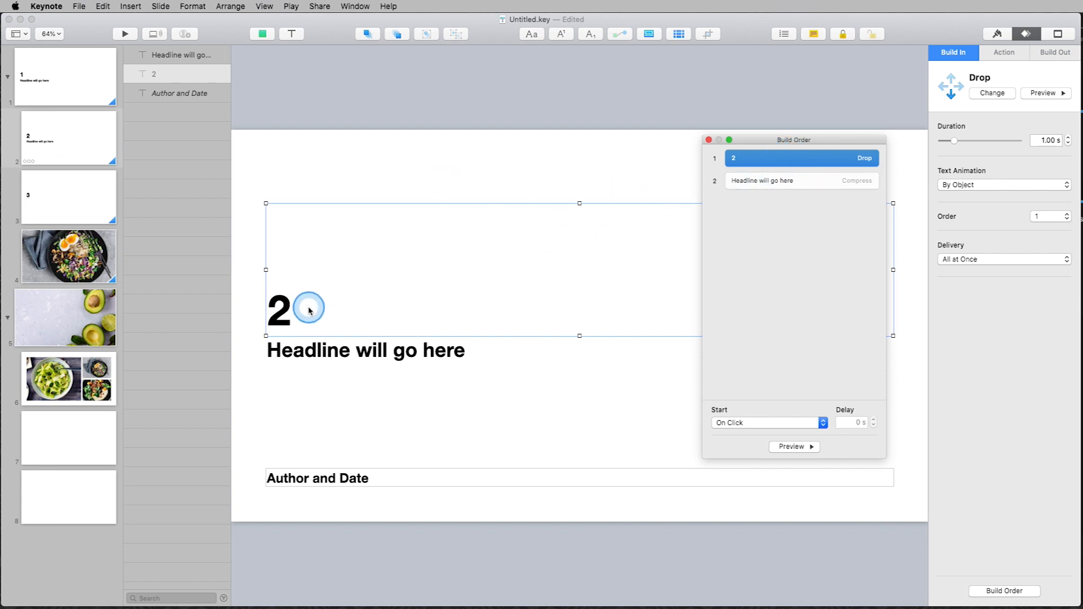
click(787, 447)
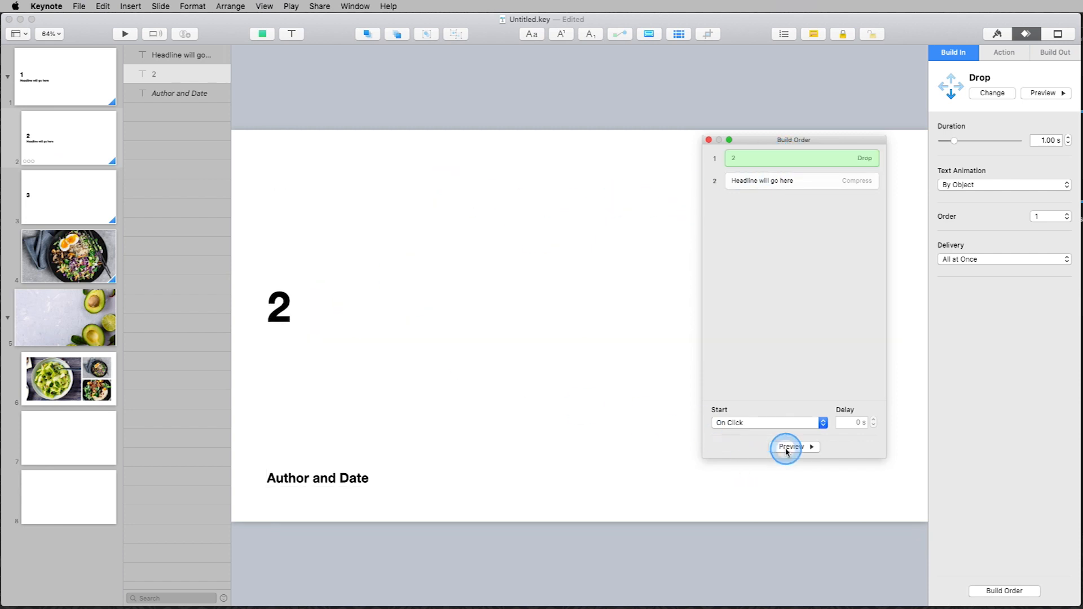
click(762, 180)
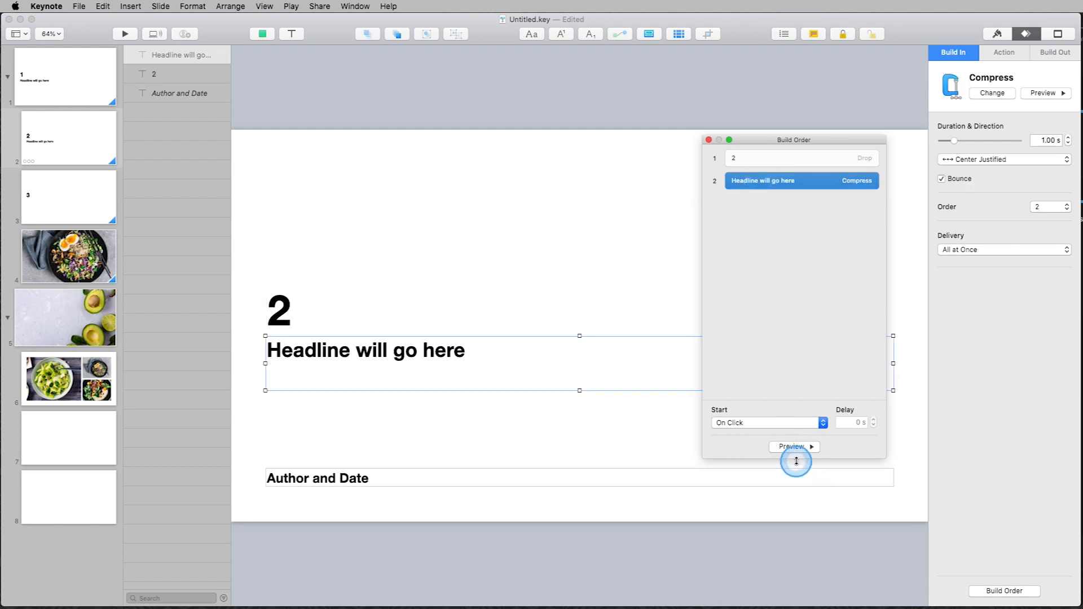
click(792, 447)
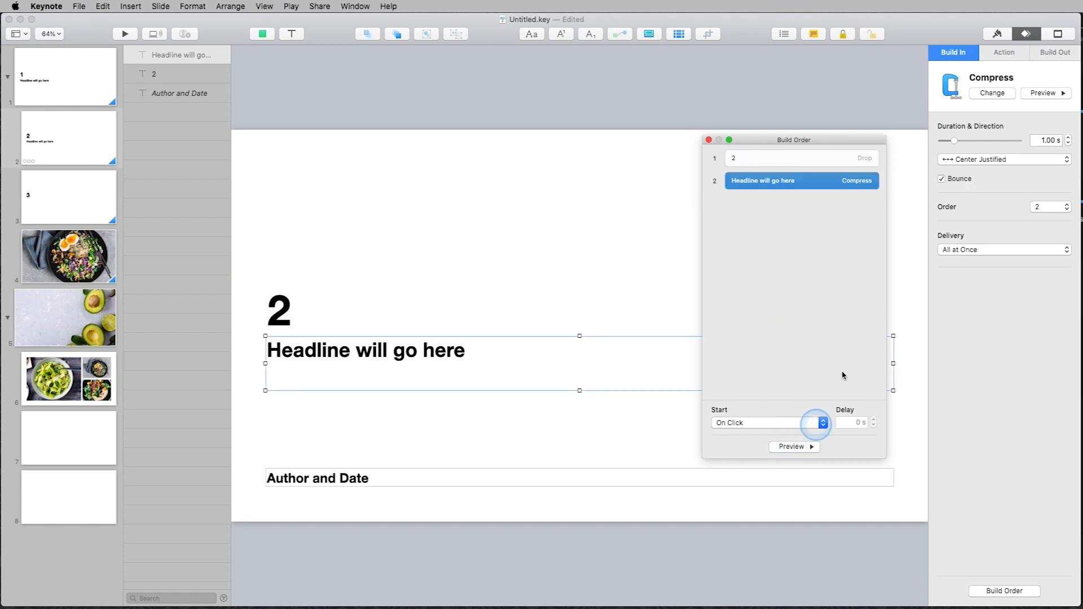
Turn off Bounce for the headline's Compress build, set its direction to Left Justified, and preview the effect.
click(943, 172)
click(951, 159)
click(964, 161)
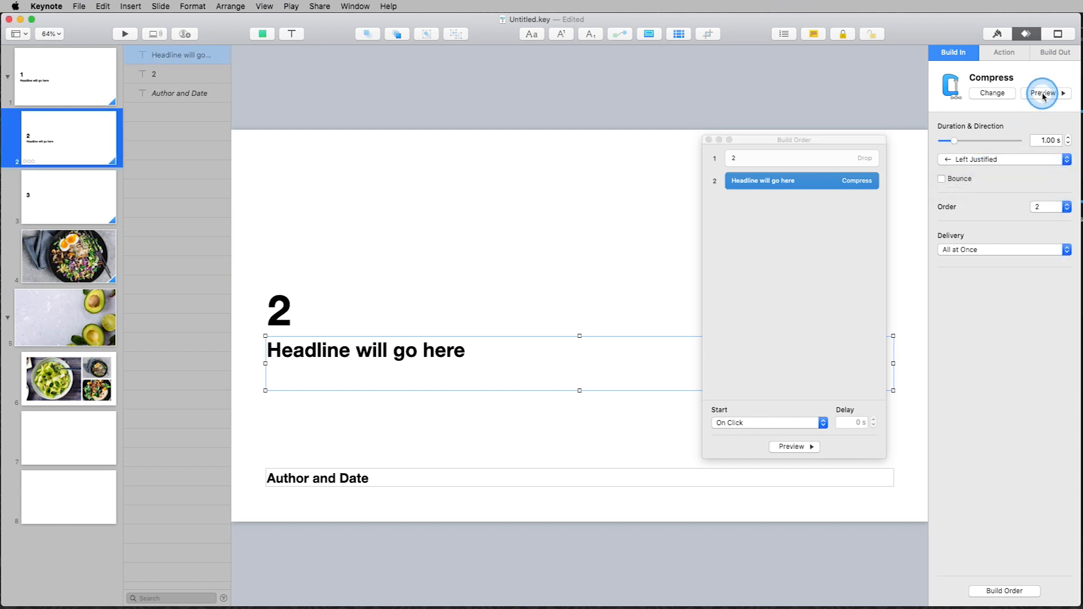
click(1042, 94)
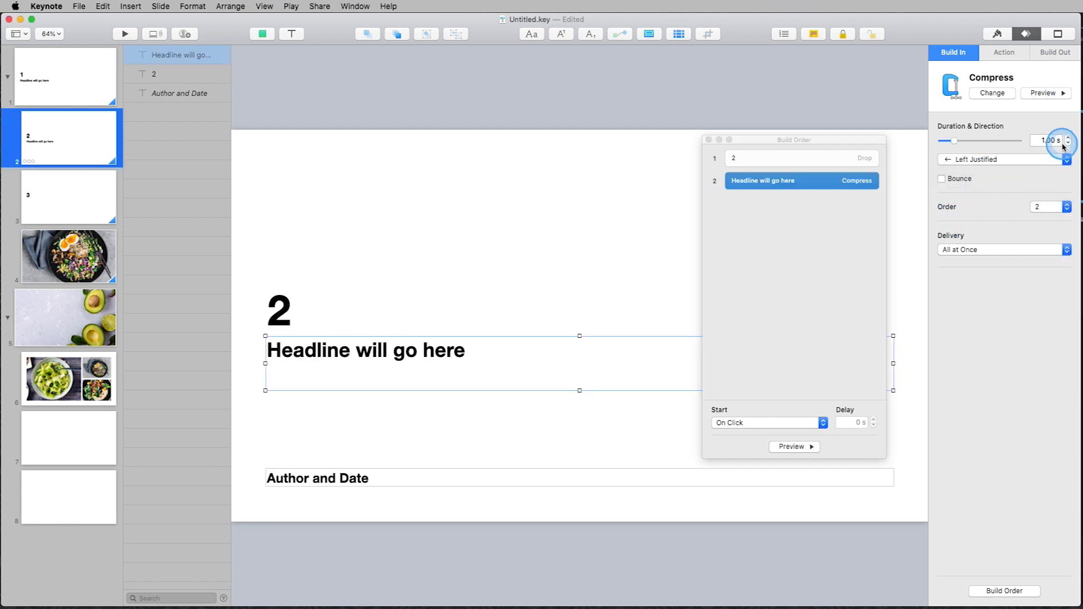
Set the title's Drop build on slide 2 to start After Transition.
click(754, 159)
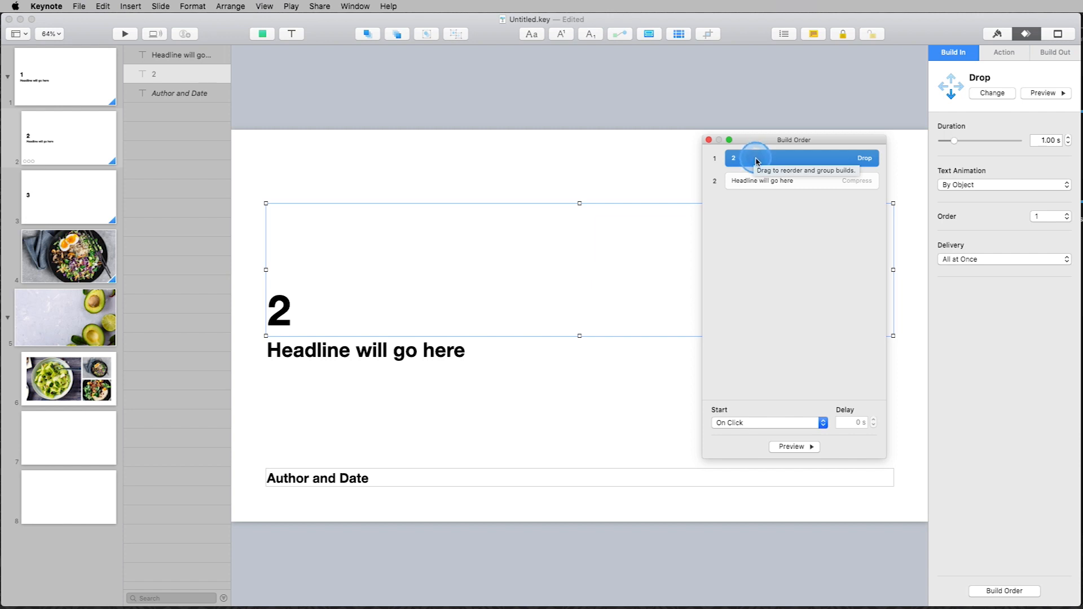
click(732, 423)
click(733, 433)
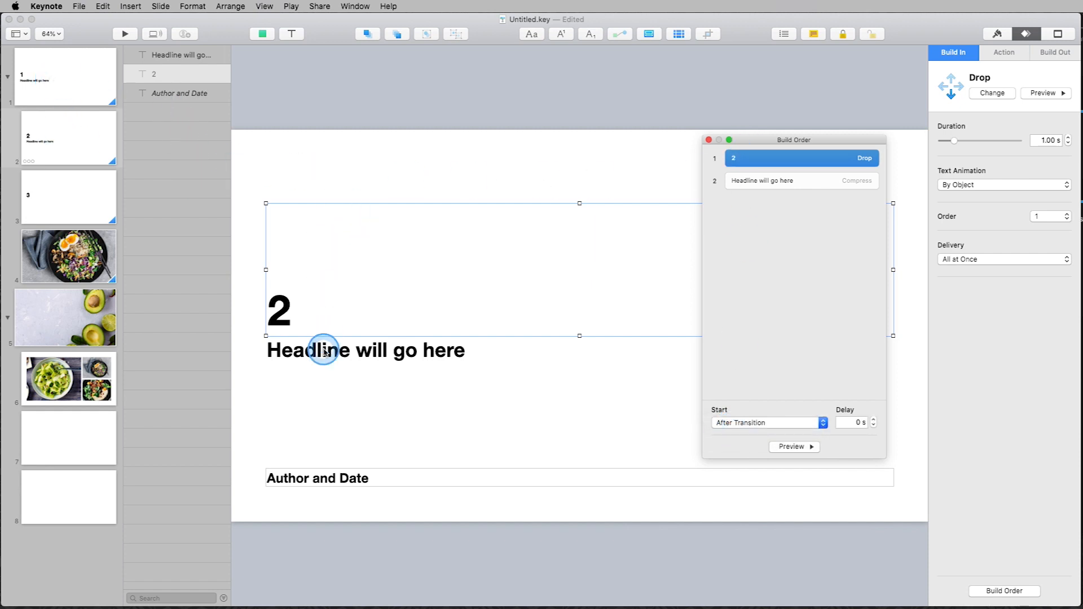
Set the headline's Compress build to start With Build 1 and preview both builds.
click(765, 181)
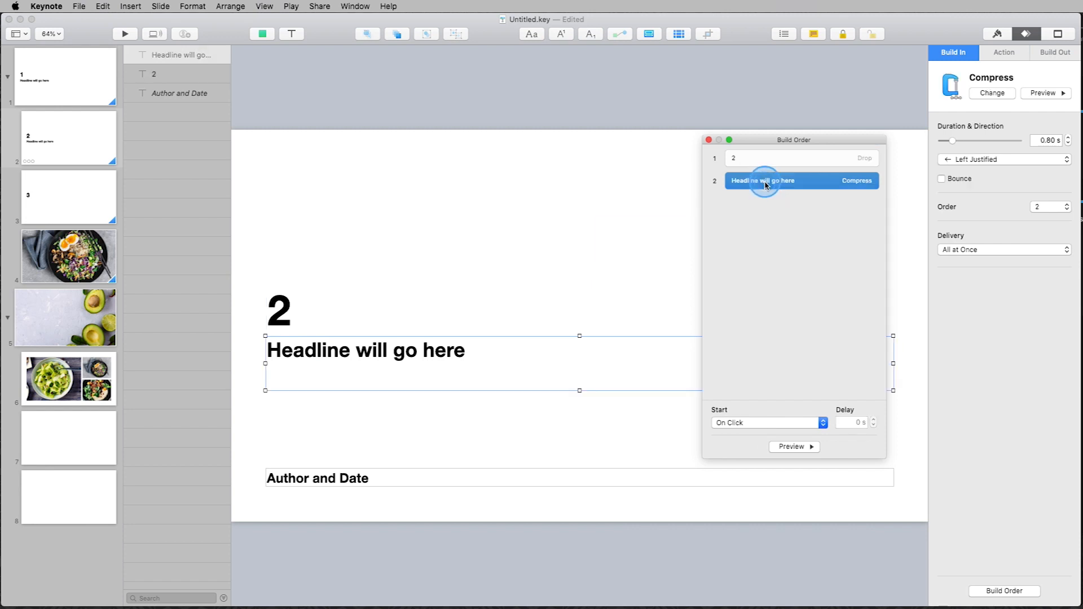
click(733, 423)
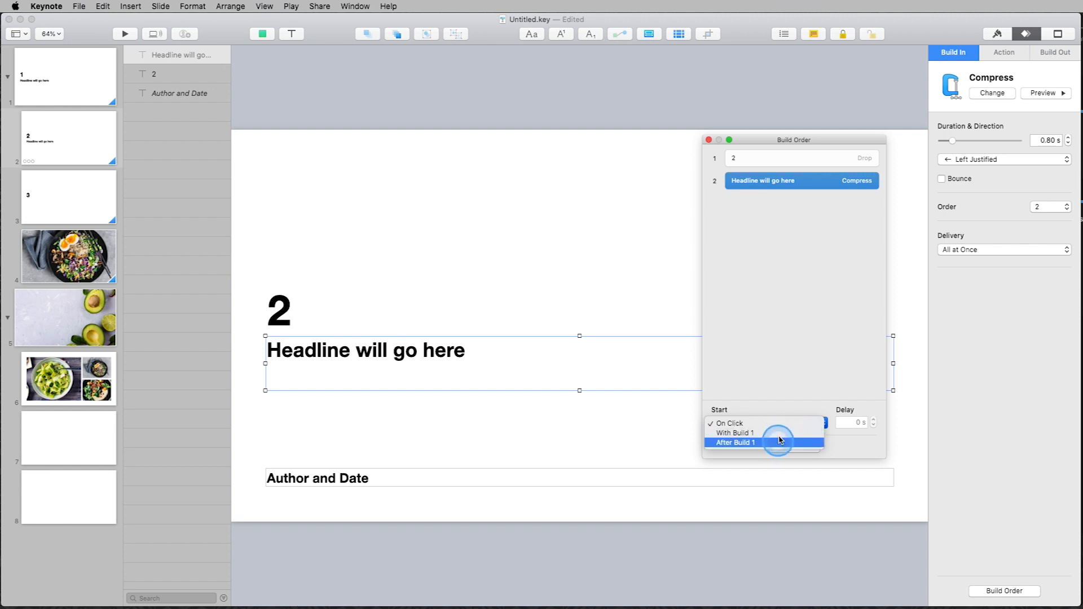
click(778, 433)
click(796, 448)
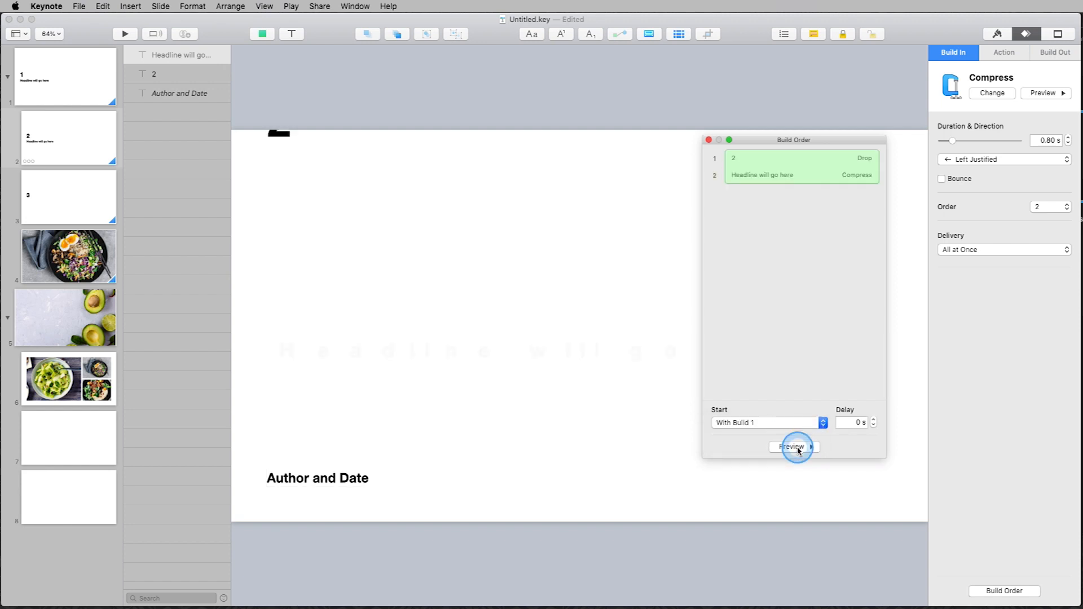
click(796, 448)
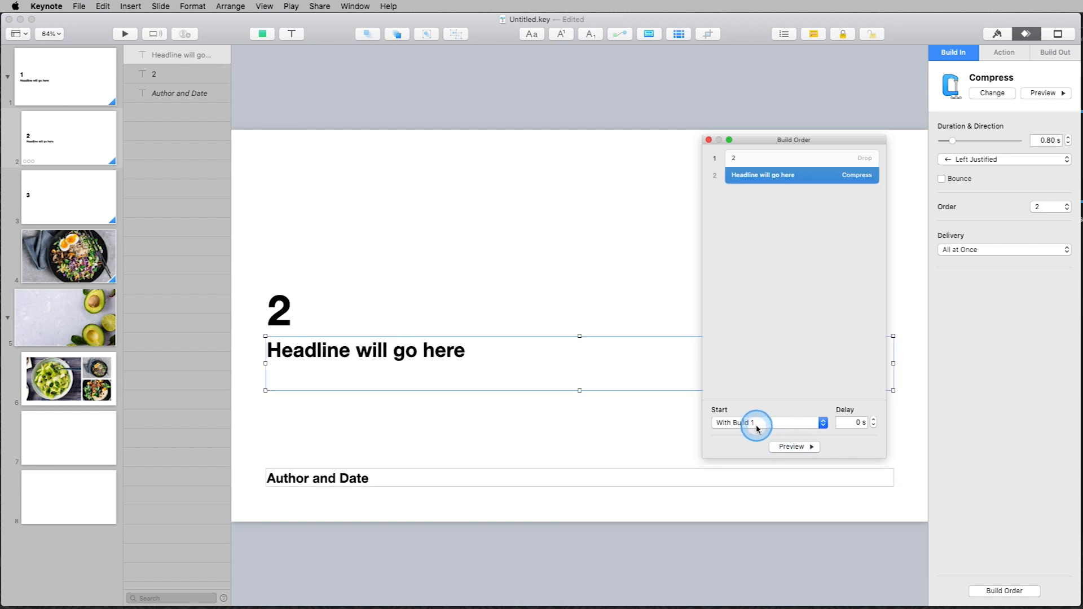
Compare the headline build's After Build 1 and With Build 1 start options by previewing each, ending on After Build 1.
click(756, 428)
click(753, 433)
click(790, 447)
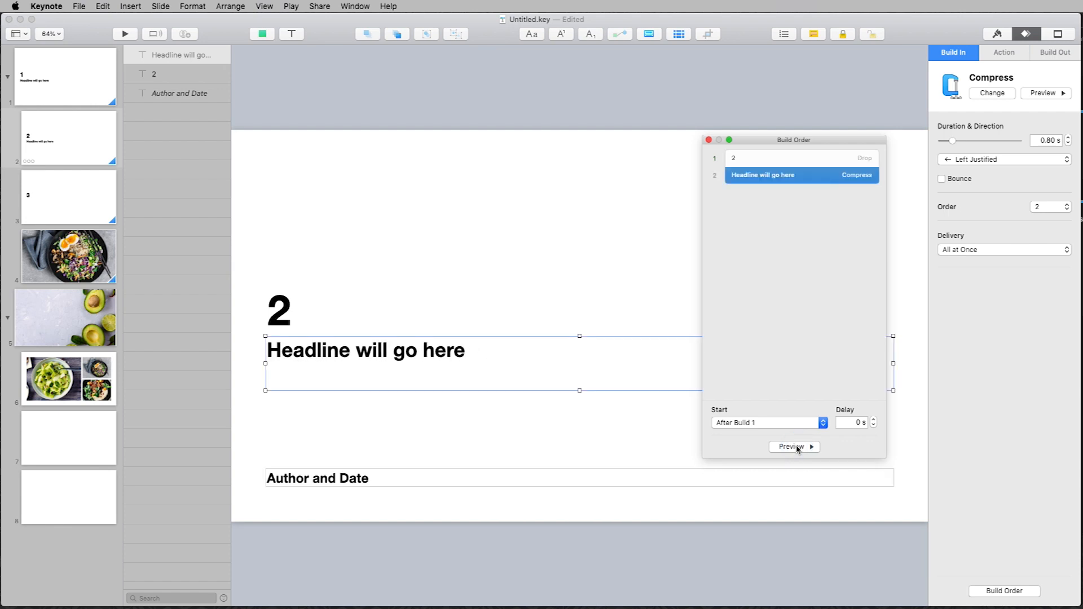
click(787, 429)
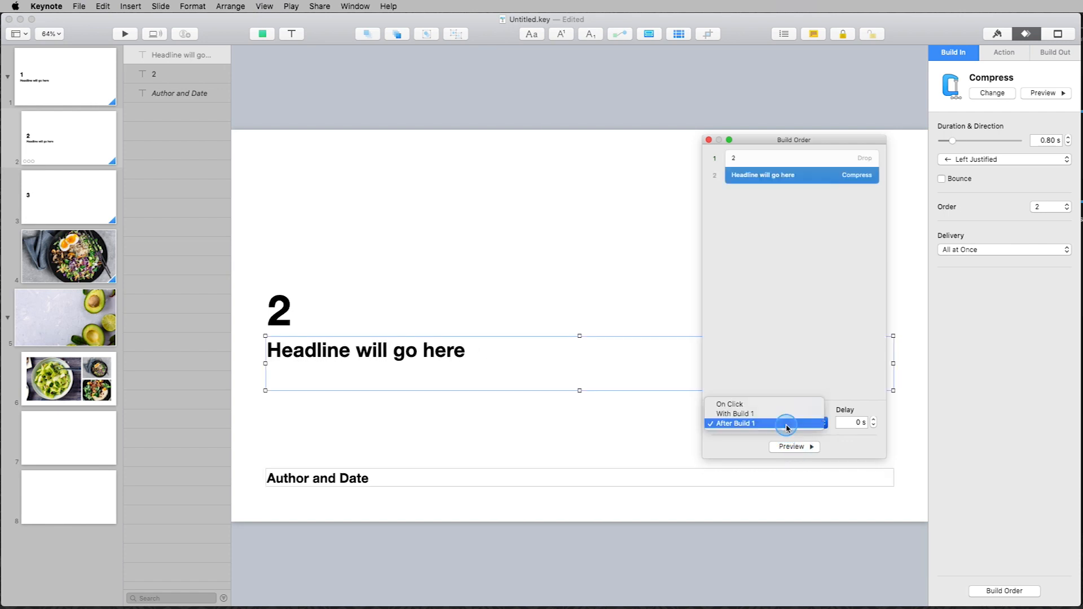
click(786, 415)
click(790, 447)
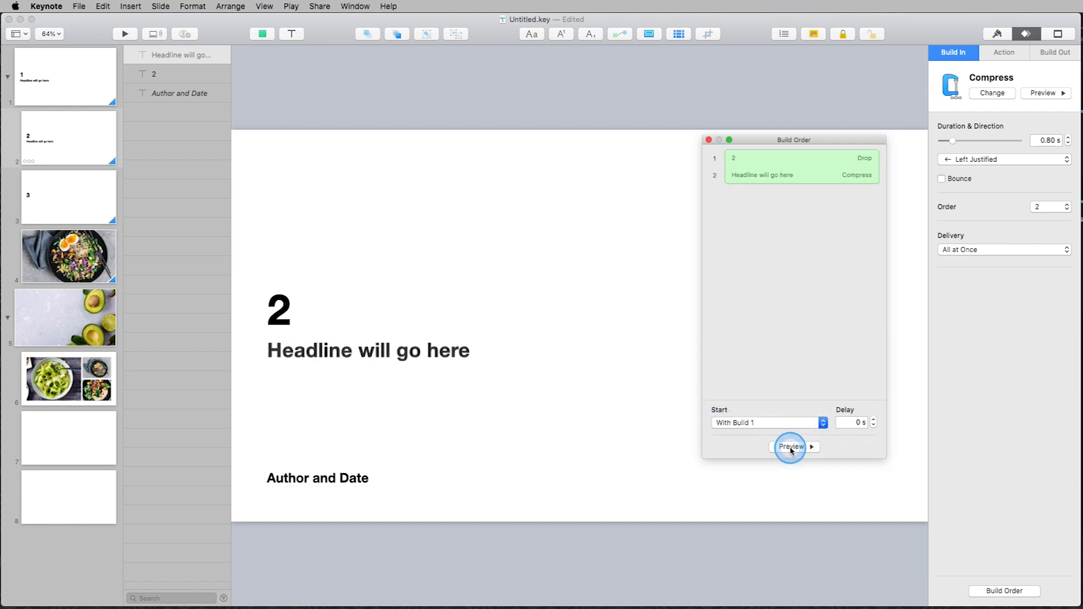
click(767, 427)
click(761, 439)
click(795, 446)
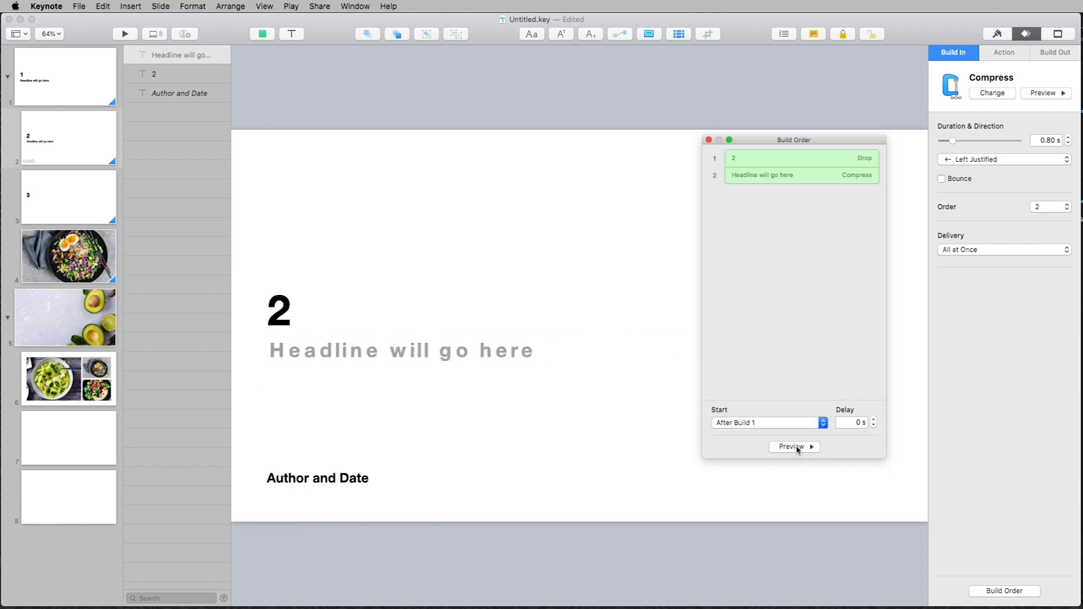
Set the headline's Compress build to start With Build 1 with a 0.30 s delay, previewing the timing.
click(780, 424)
click(778, 413)
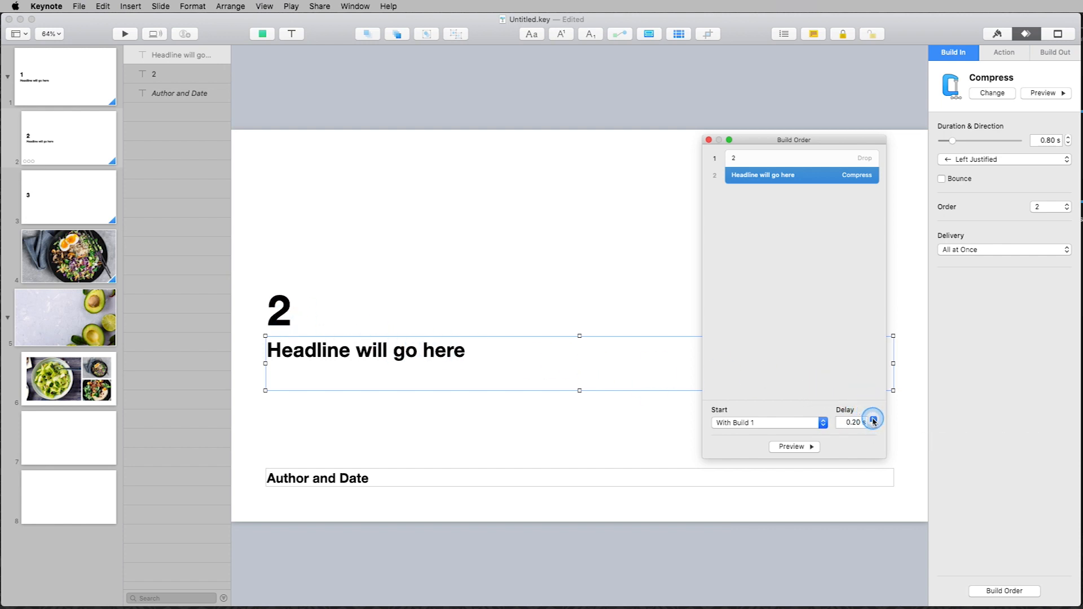
click(791, 447)
click(874, 426)
click(794, 446)
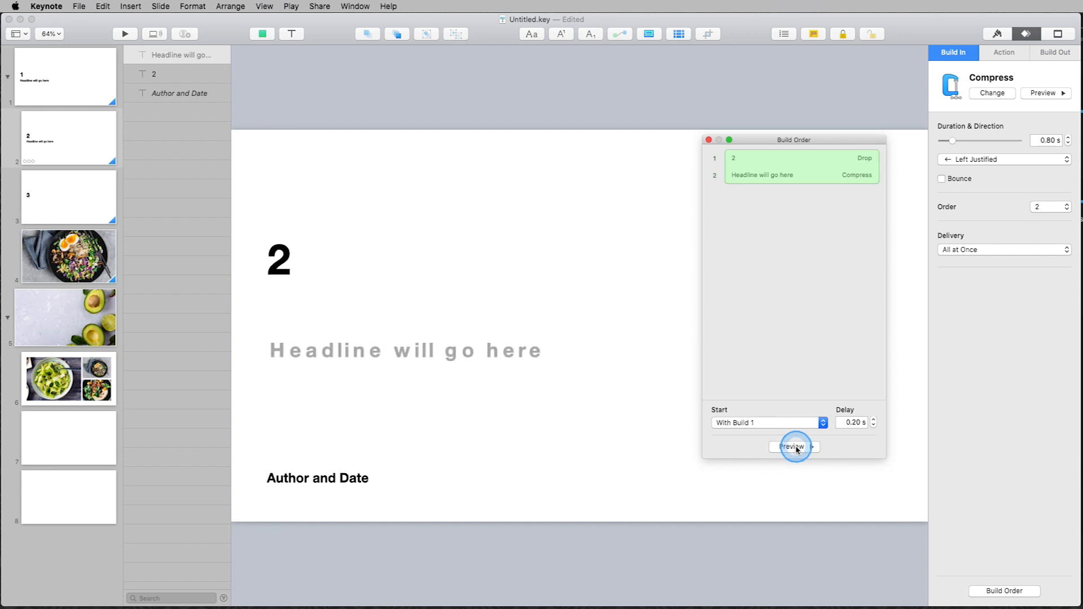
click(873, 421)
click(874, 420)
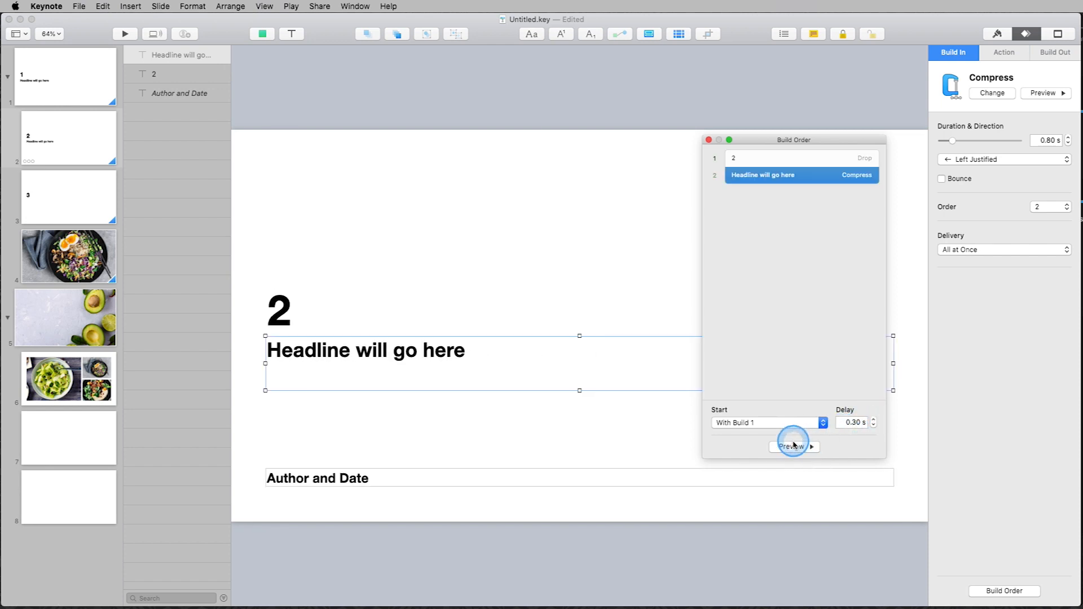
click(794, 447)
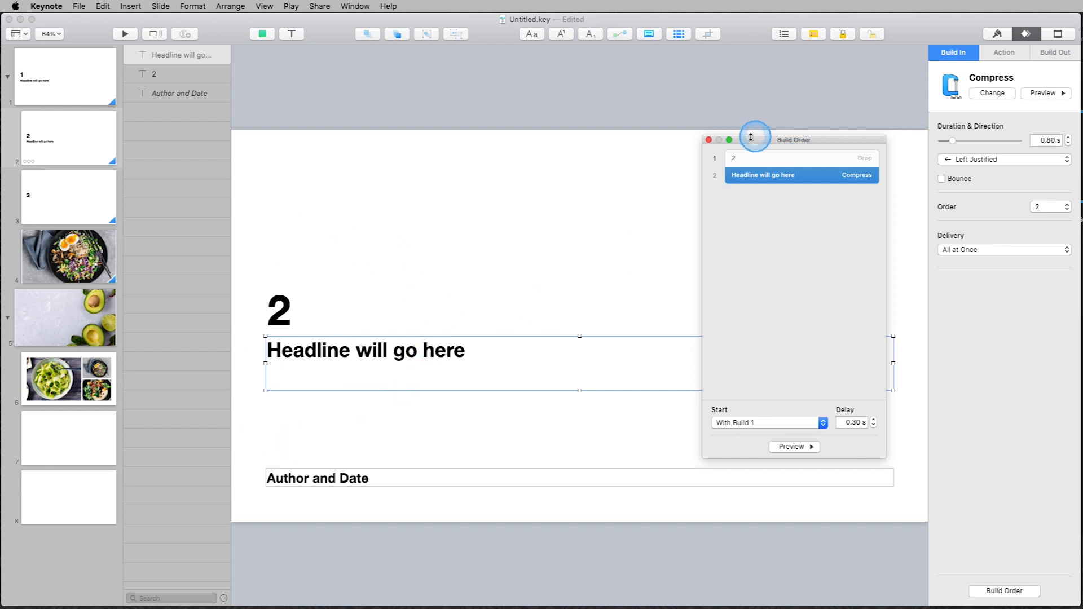
Check whether the "Author and Date" text on slide 2 has a build-in effect.
click(1009, 592)
click(750, 145)
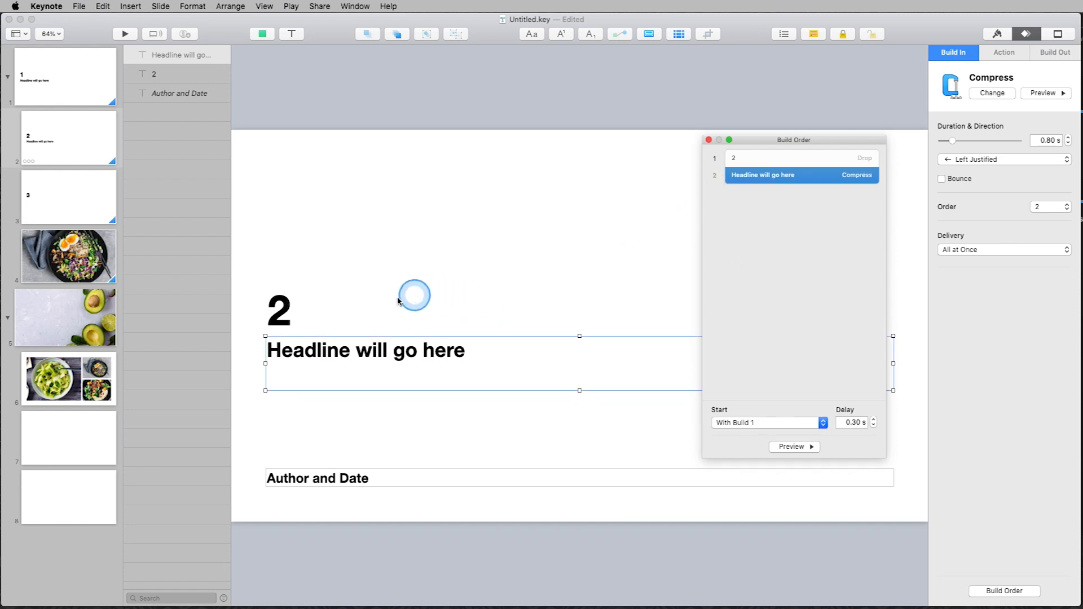
click(313, 480)
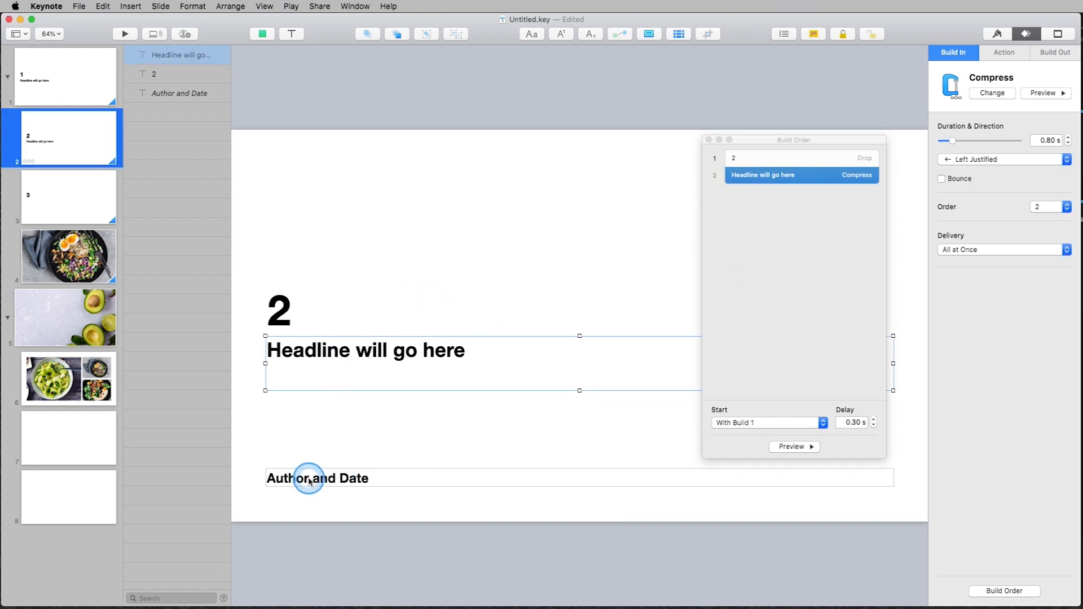
click(309, 479)
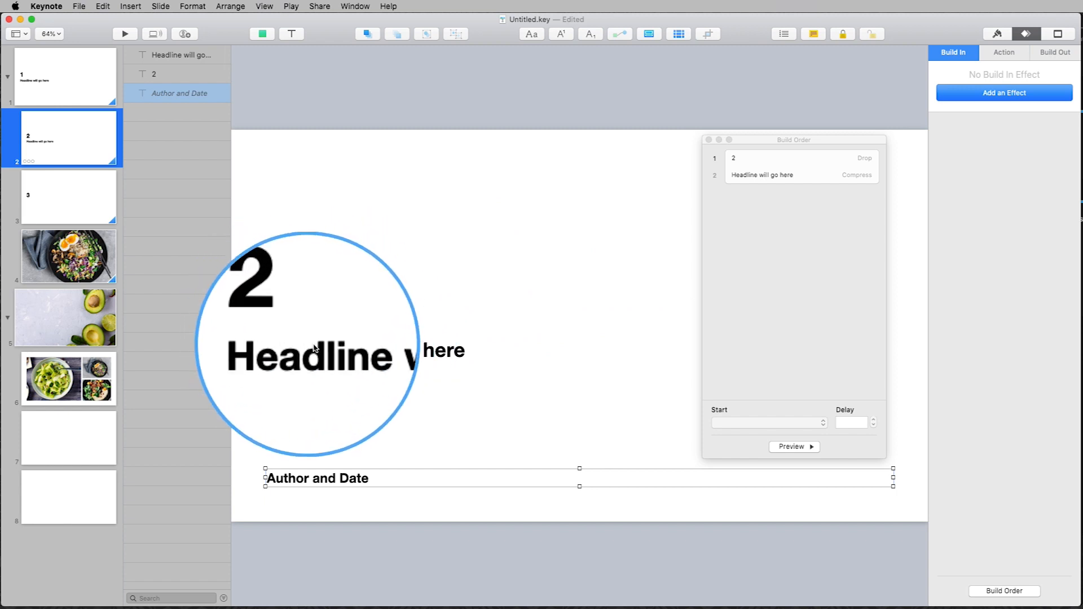
Change the build-in effect of the title "2", trying Compress first and settling on Iris.
click(281, 312)
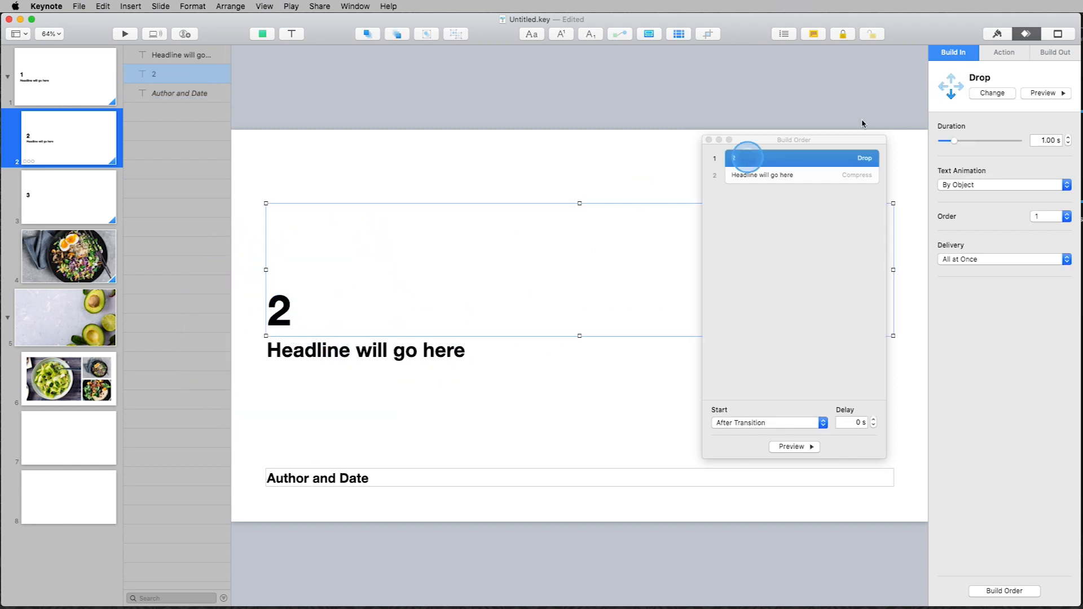
click(994, 94)
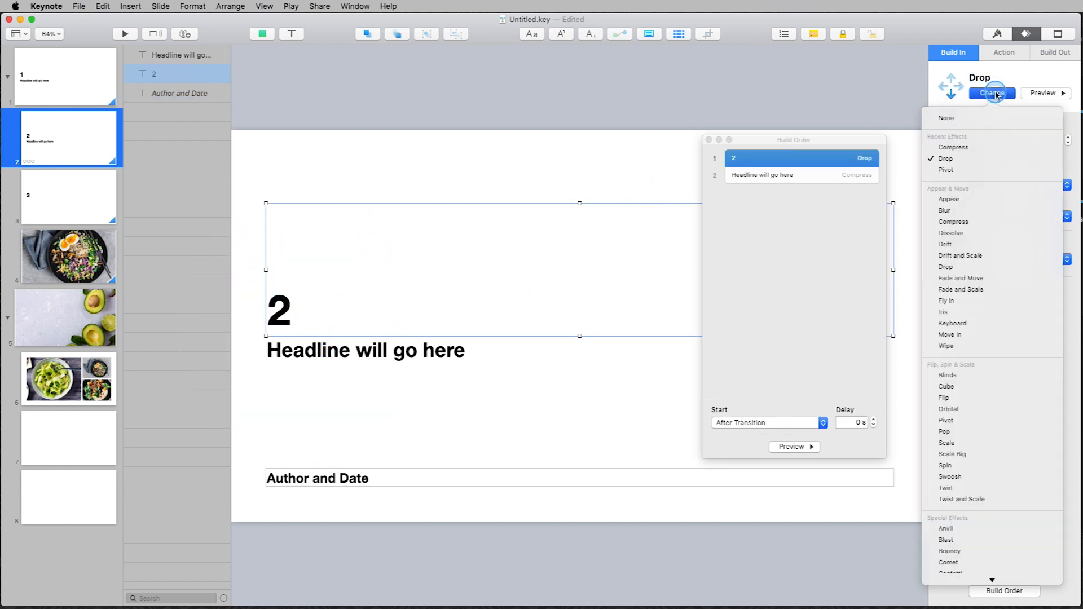
click(996, 222)
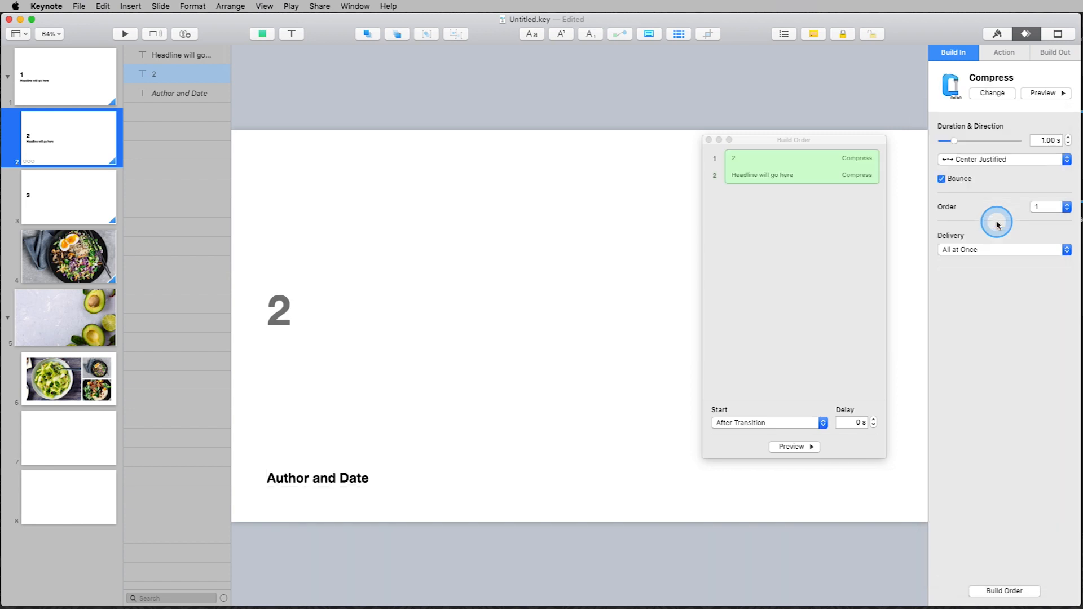
click(992, 93)
click(1000, 312)
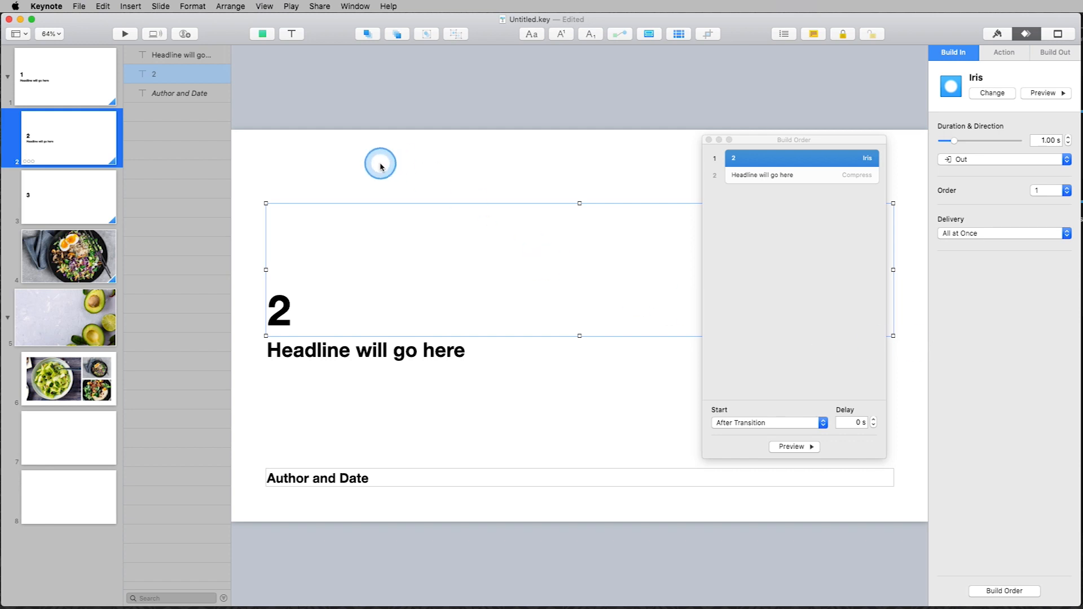
Look through slides 1 to 6 and their transition settings.
click(51, 105)
click(54, 138)
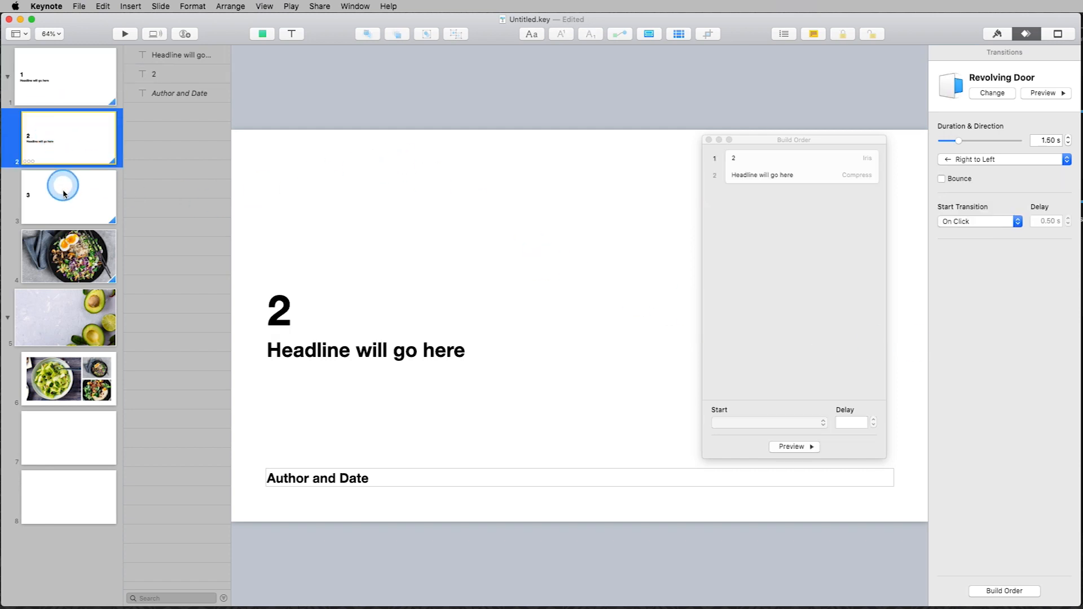
click(62, 194)
click(66, 246)
click(71, 320)
click(70, 367)
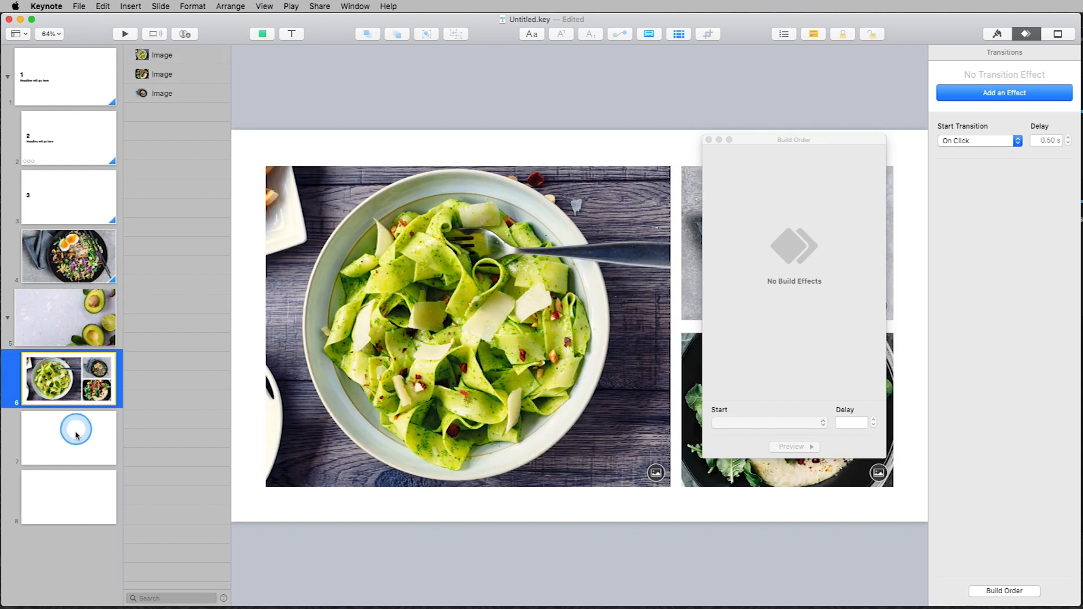
Reduce the presentation to a single blank slide by removing the other slides.
click(73, 440)
click(68, 499)
click(60, 74)
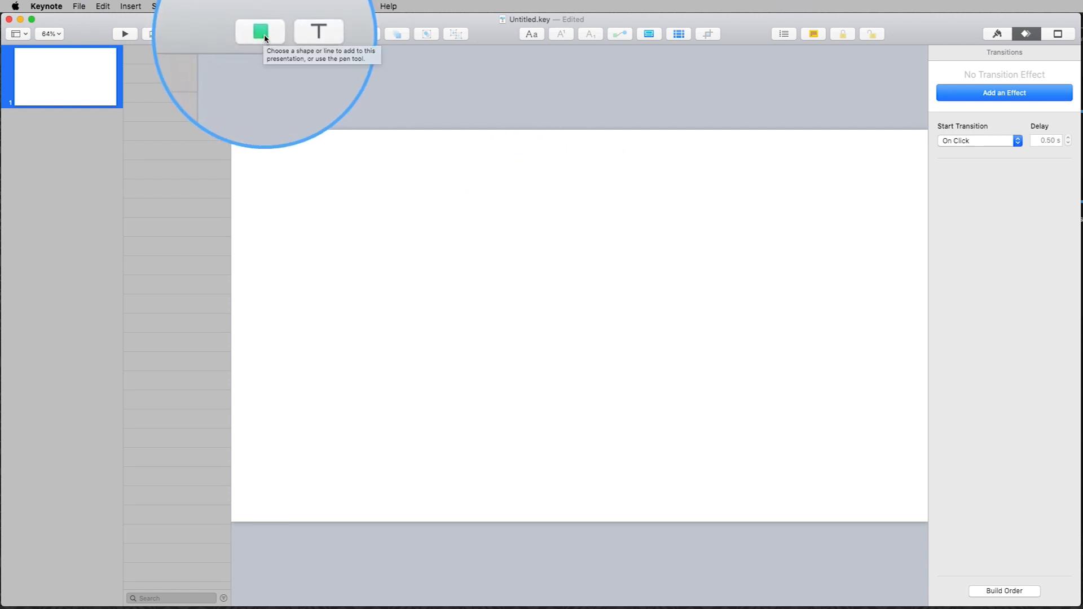
right_click(229, 36)
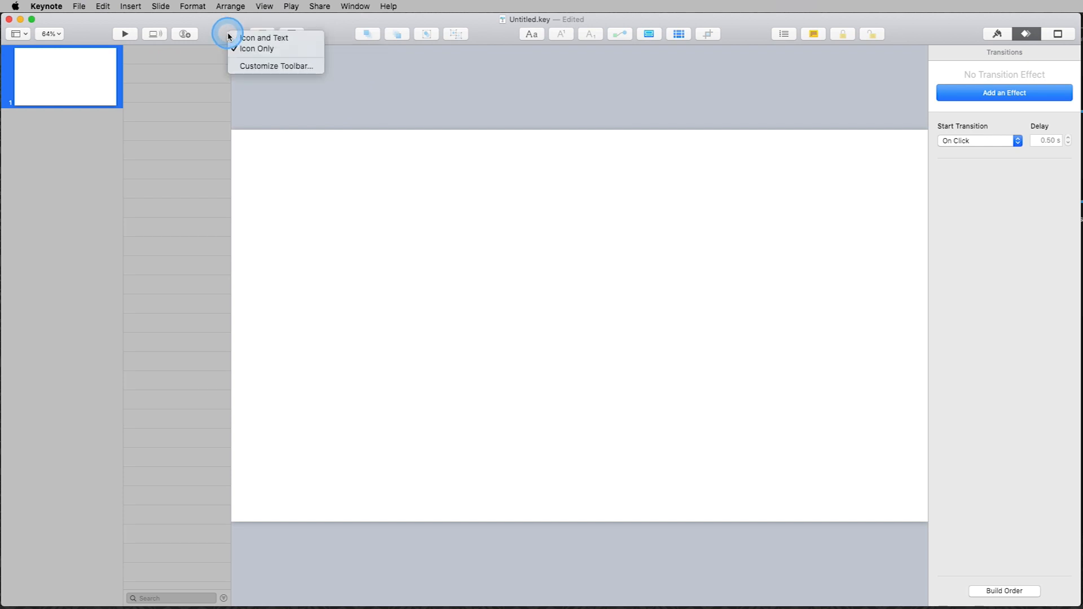
click(217, 27)
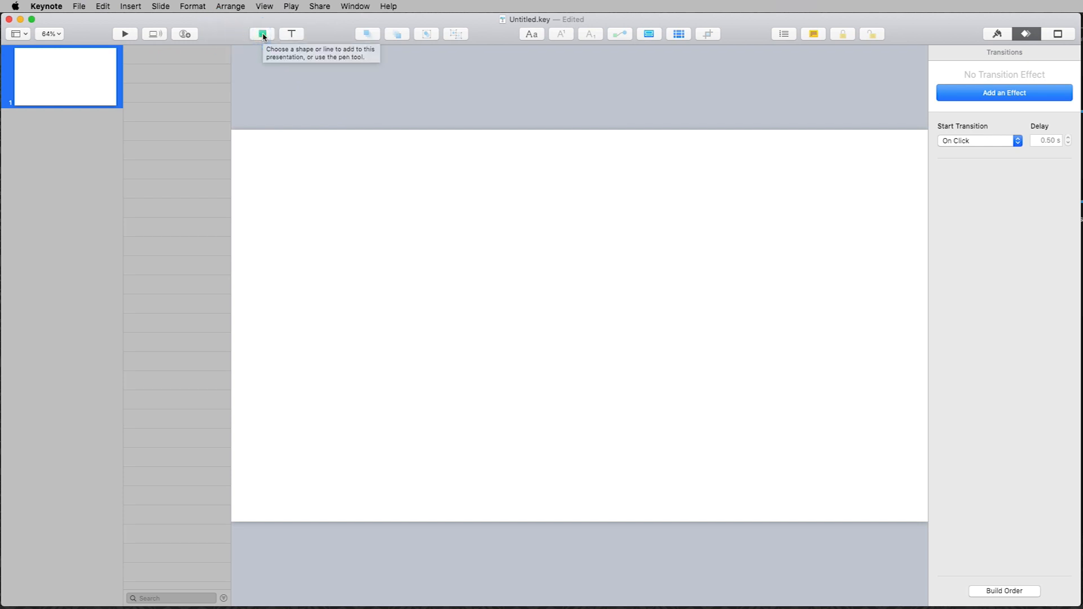
Open the shape library and examine the shapes in its categories from Geometry through Education.
click(263, 35)
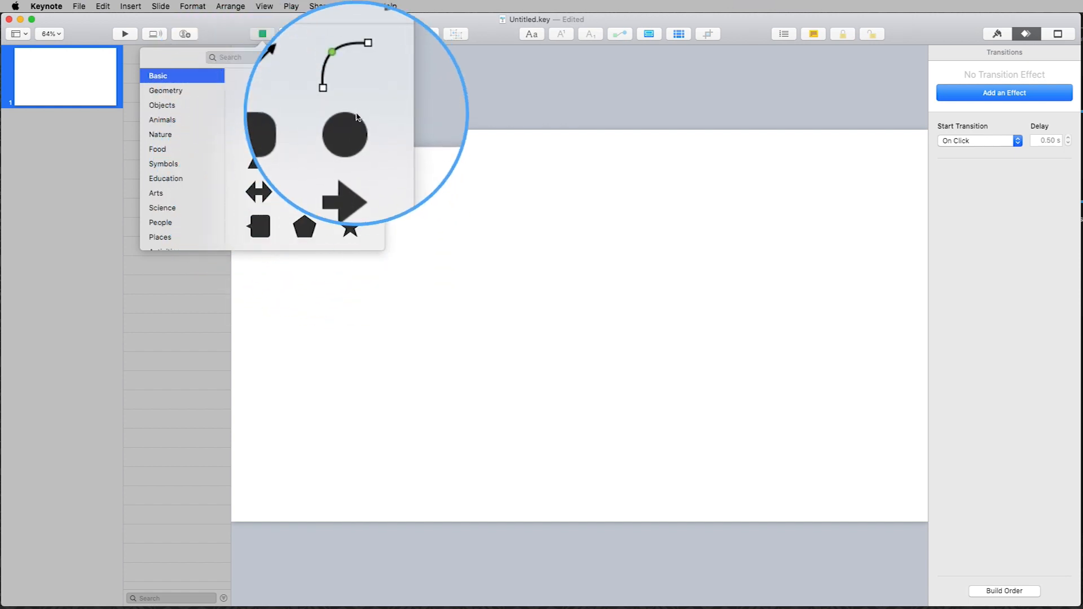
click(176, 96)
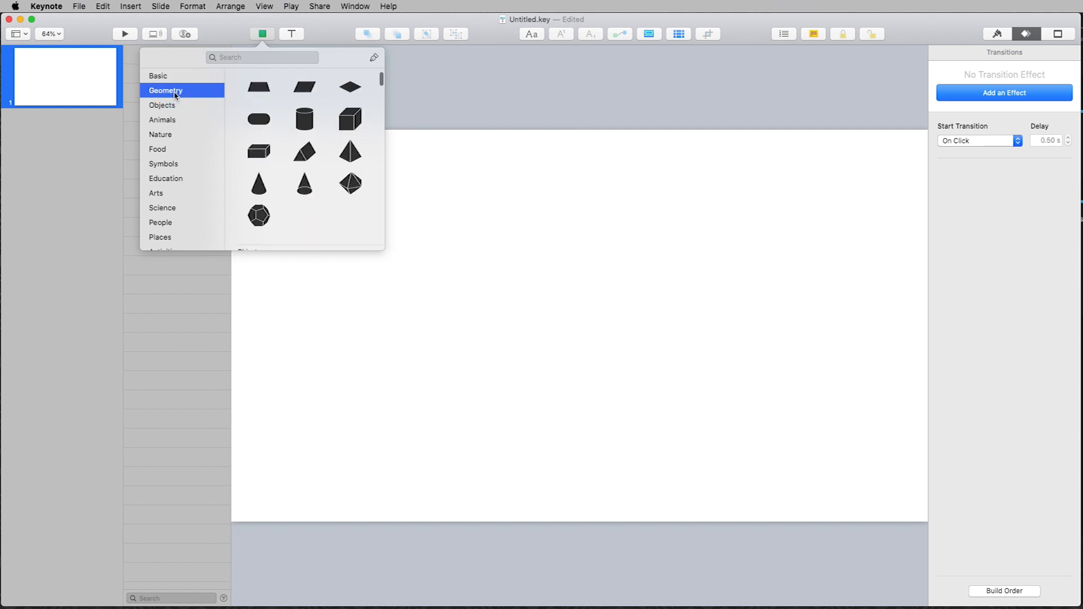
click(177, 107)
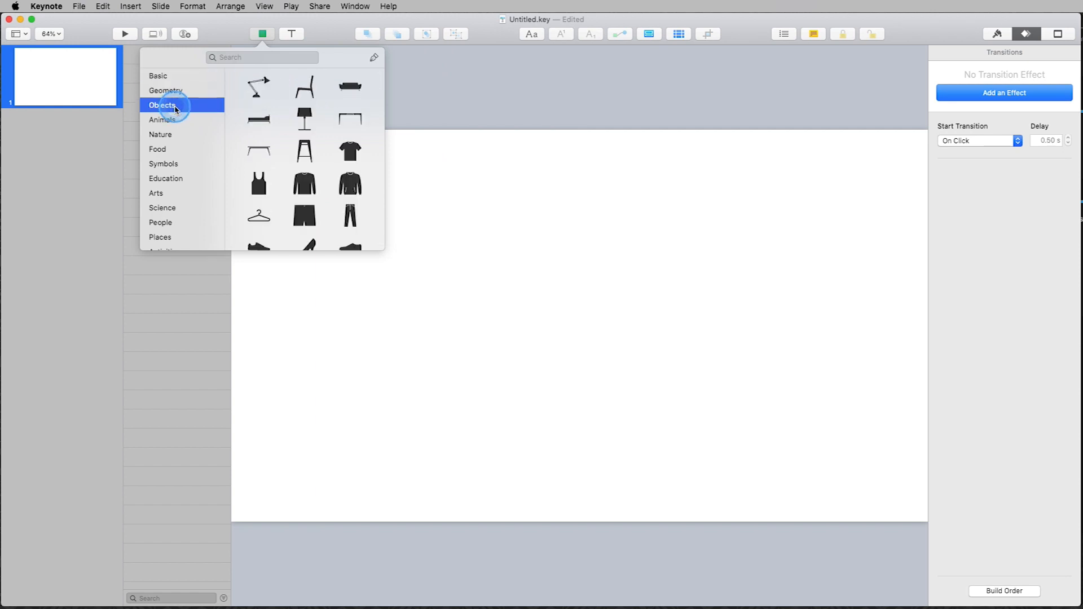
click(175, 118)
click(172, 136)
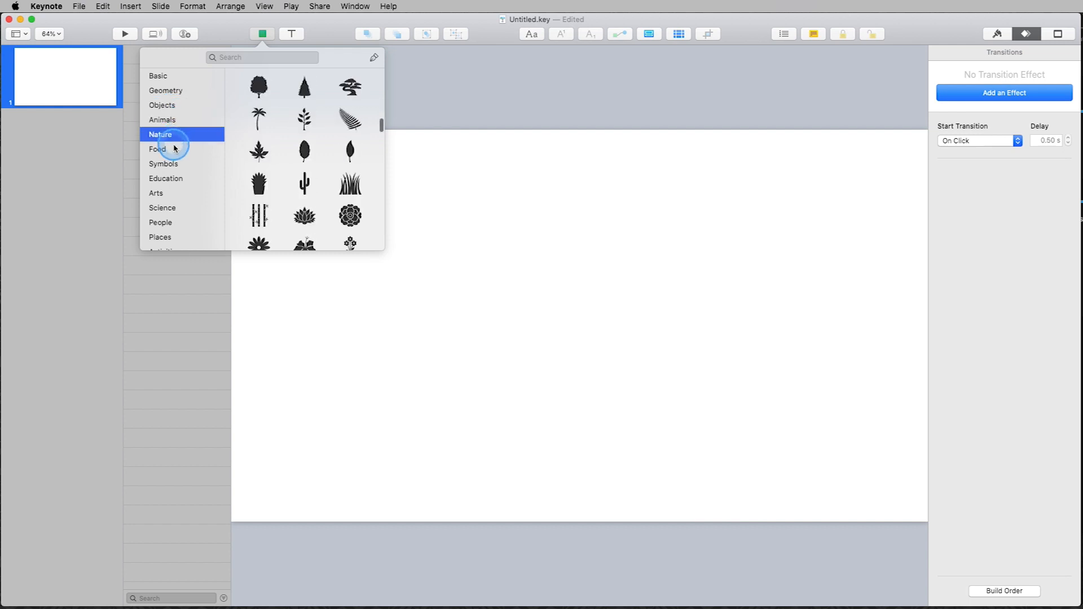
click(173, 151)
click(175, 165)
click(175, 179)
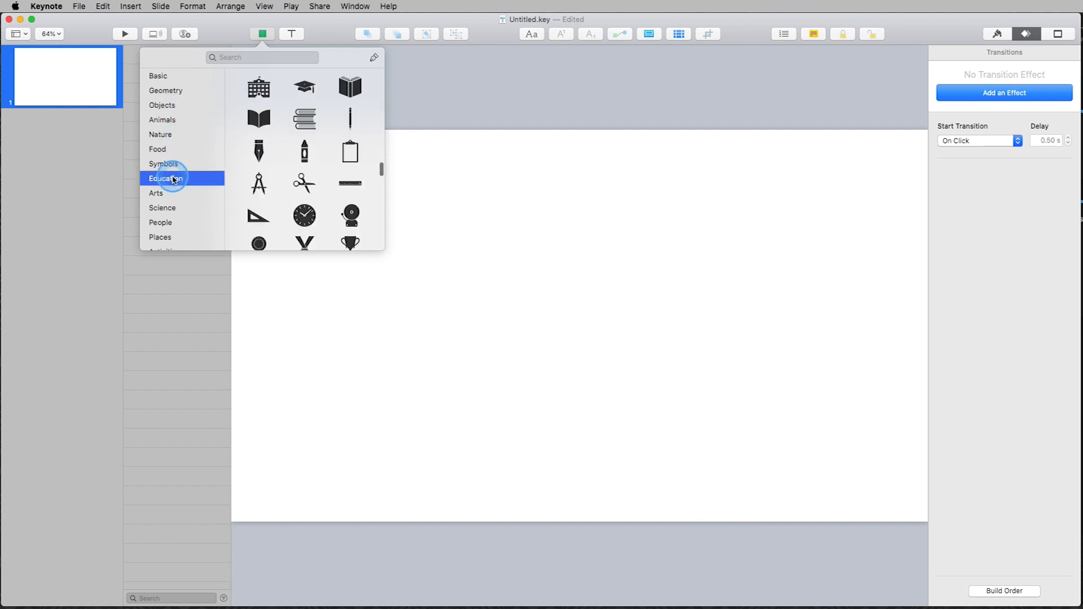
scroll(178, 180, down, 4)
scroll(206, 133, up, 4)
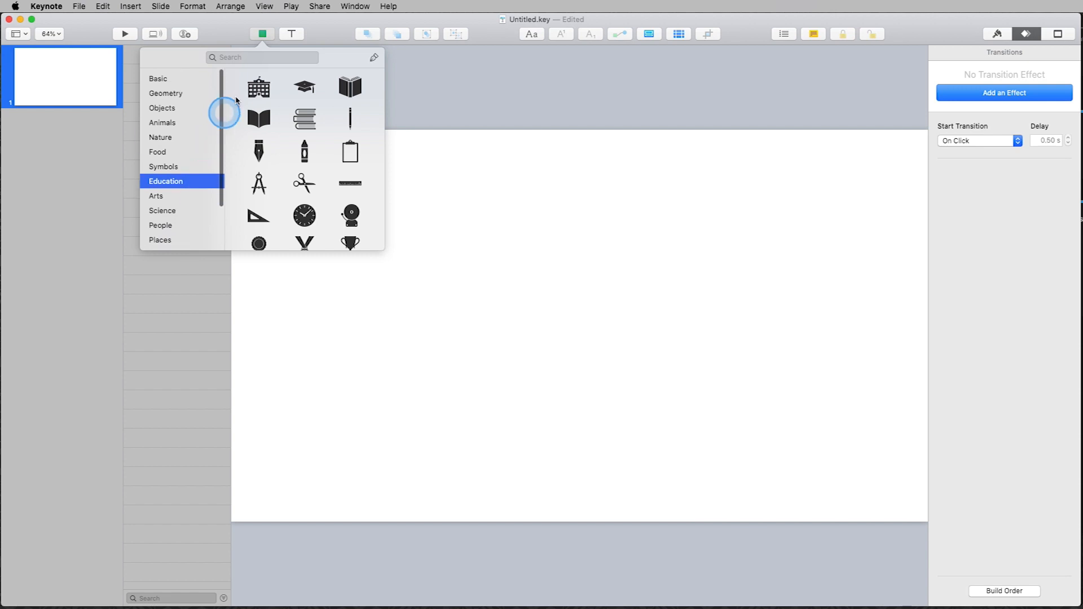
Browse the Places, People and Transportation shapes and insert the Compact Car shape onto the slide.
click(258, 55)
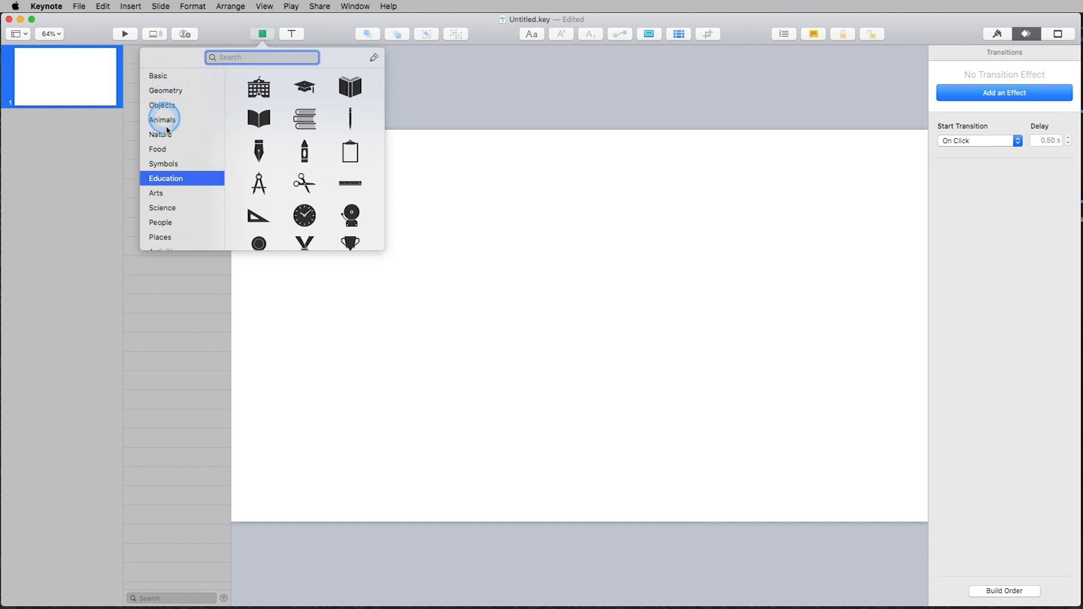
scroll(165, 125, down, 3)
click(167, 187)
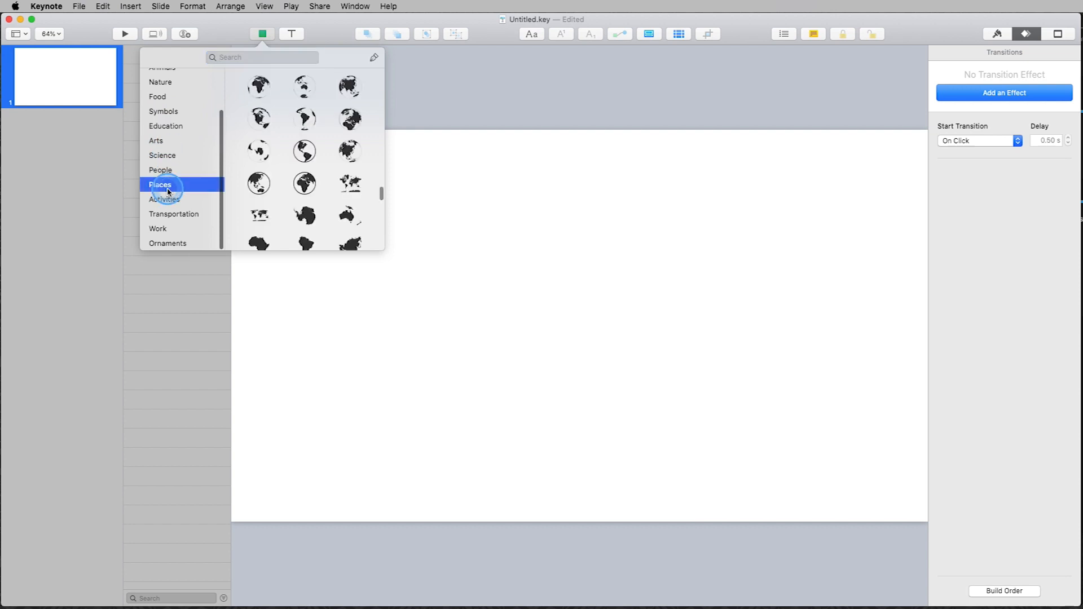
click(177, 171)
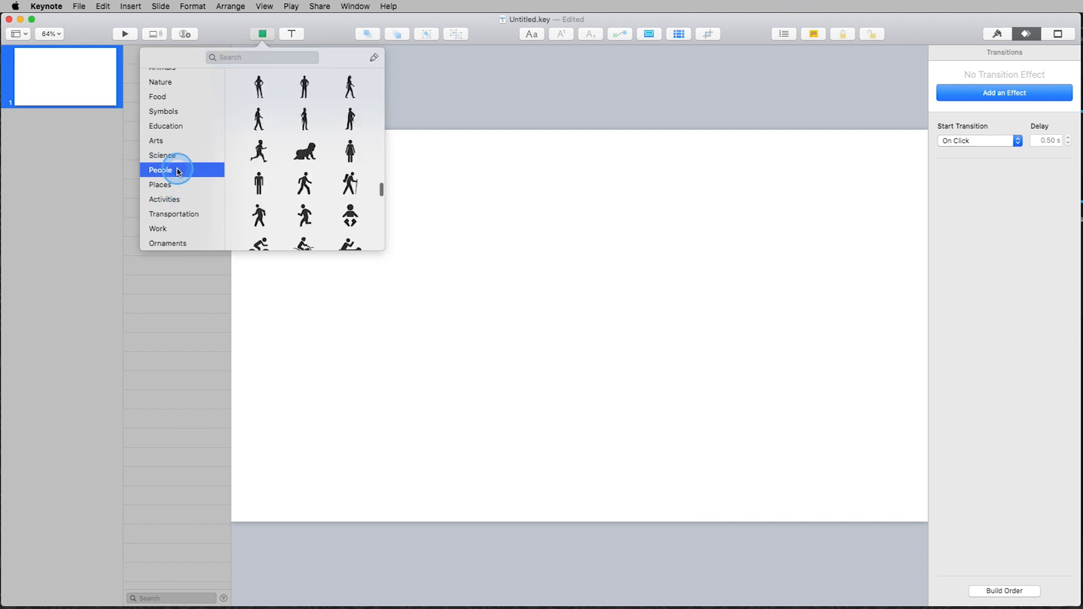
click(173, 214)
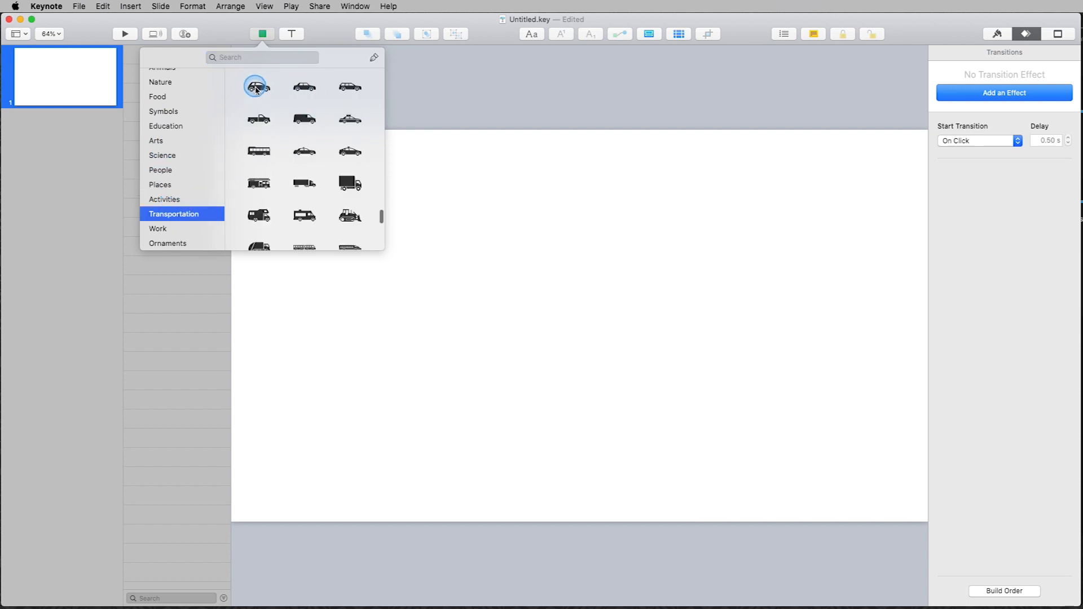
drag(263, 108, 582, 321)
right_click(602, 314)
click(597, 317)
Enlarge the compact car to about half the slide's width and centre it on the slide.
drag(601, 308, 774, 200)
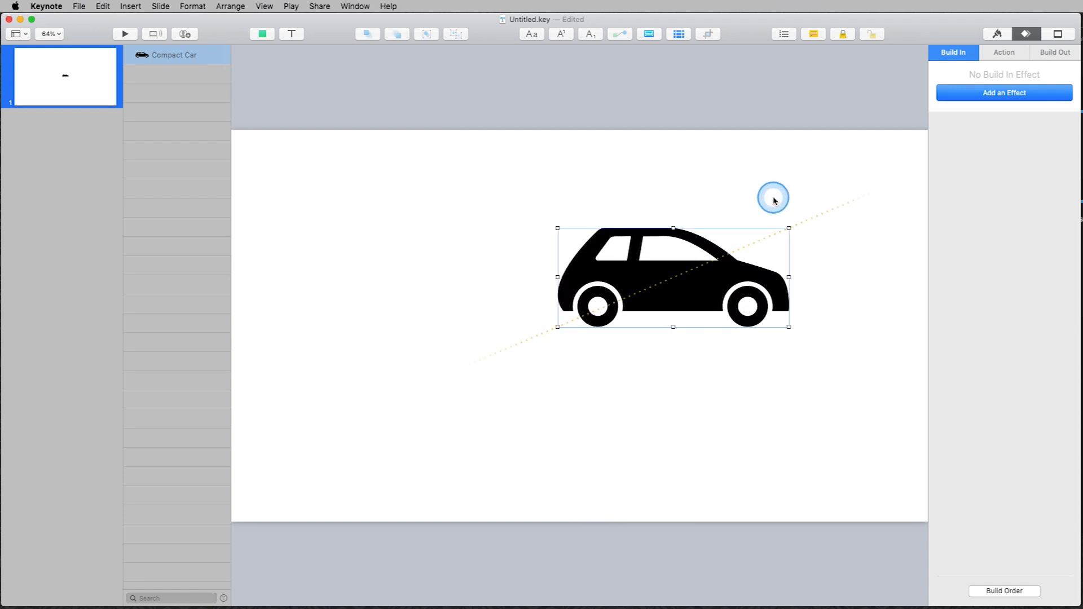
drag(709, 273, 617, 330)
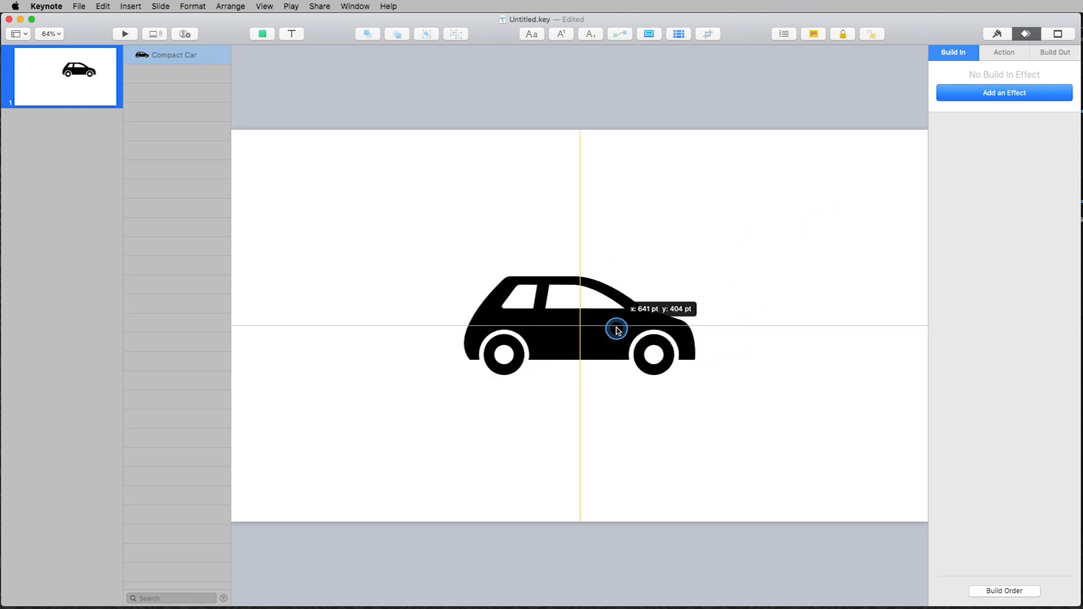
drag(699, 271, 796, 189)
drag(706, 295, 647, 330)
Insert a Rounded Rectangle from the Basic shapes and place it above the car as a wide, flat bar.
click(262, 35)
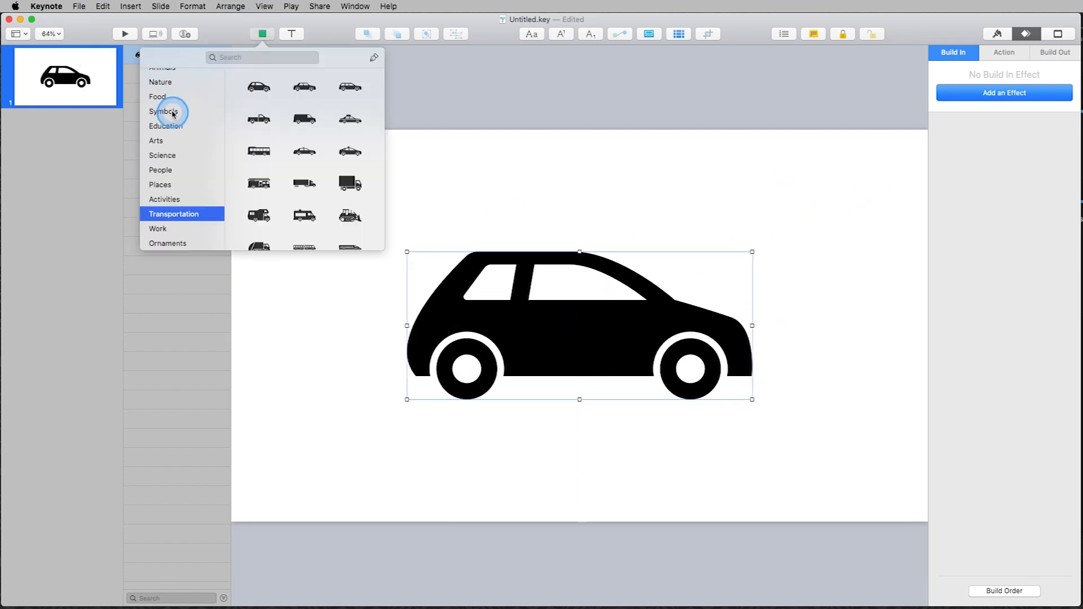
scroll(174, 114, up, 5)
click(158, 76)
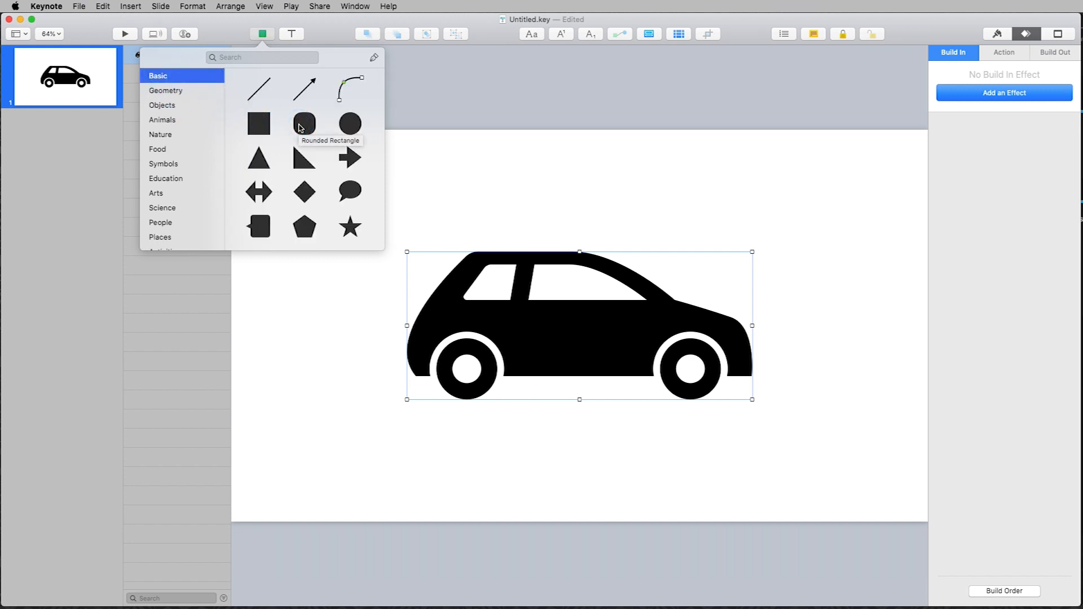
click(305, 123)
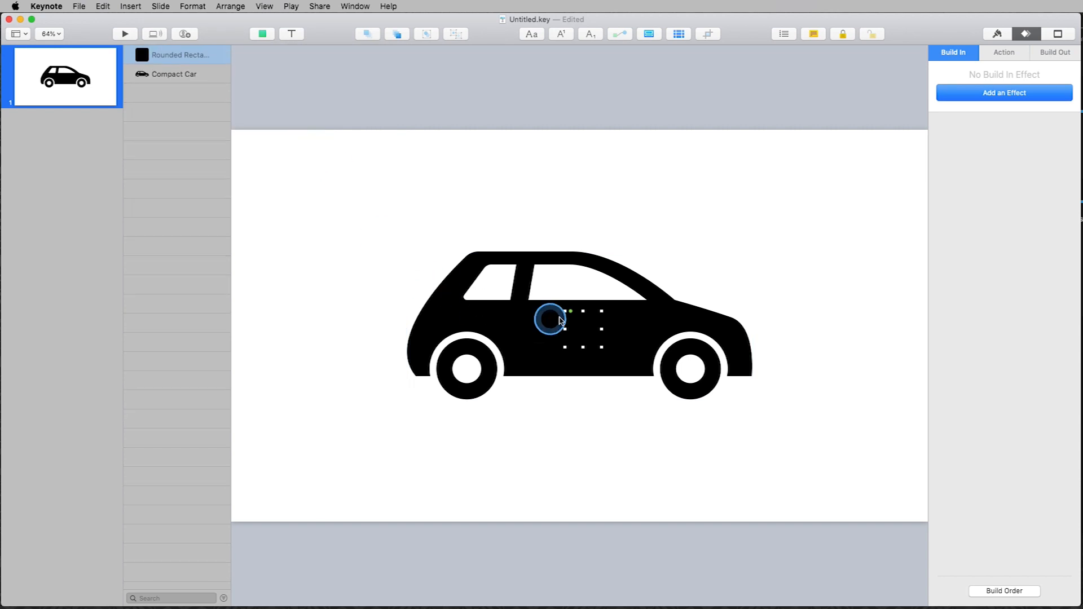
drag(579, 321, 626, 201)
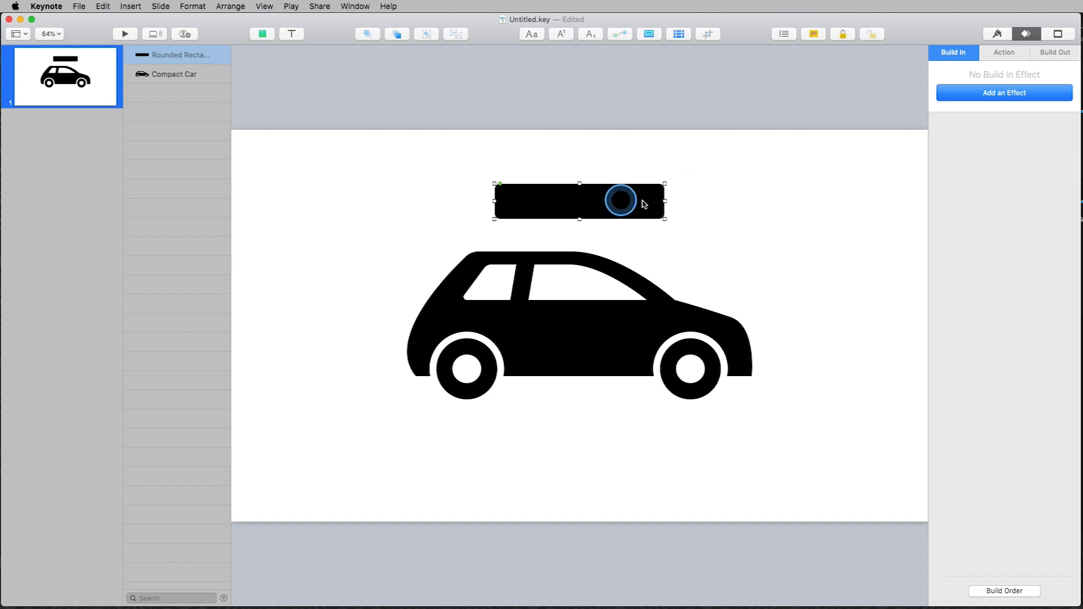
Try an orange color fill as the slide background, and set the background back to white.
click(996, 35)
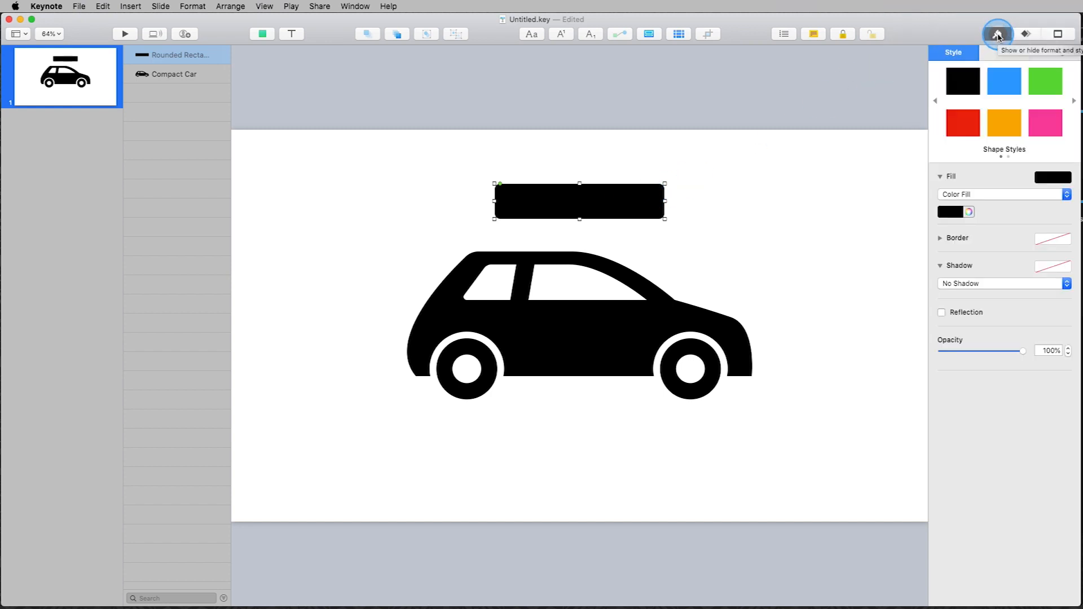
click(761, 228)
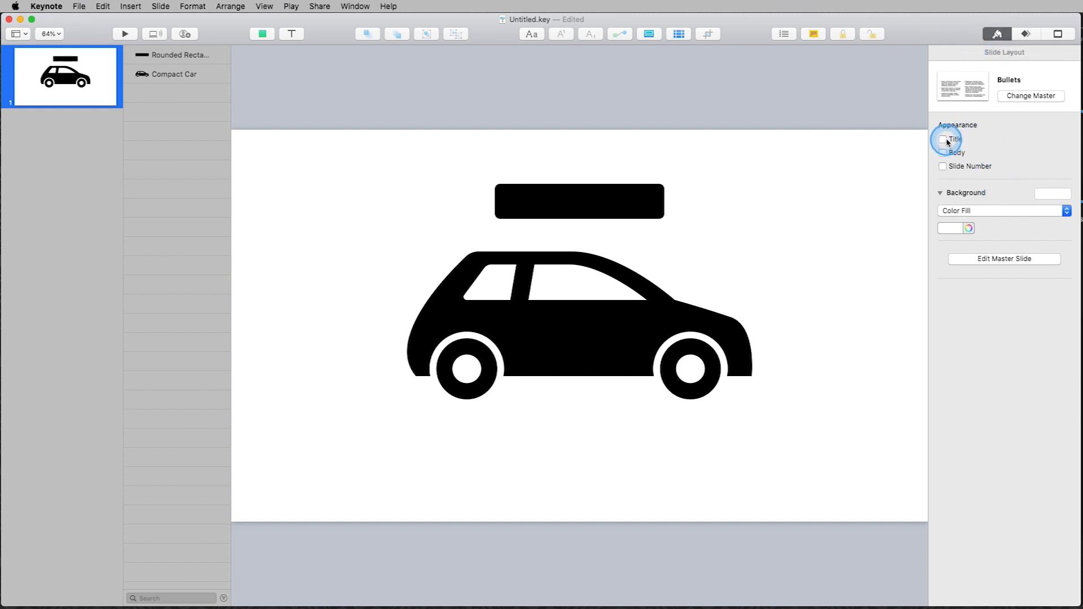
click(952, 229)
click(963, 291)
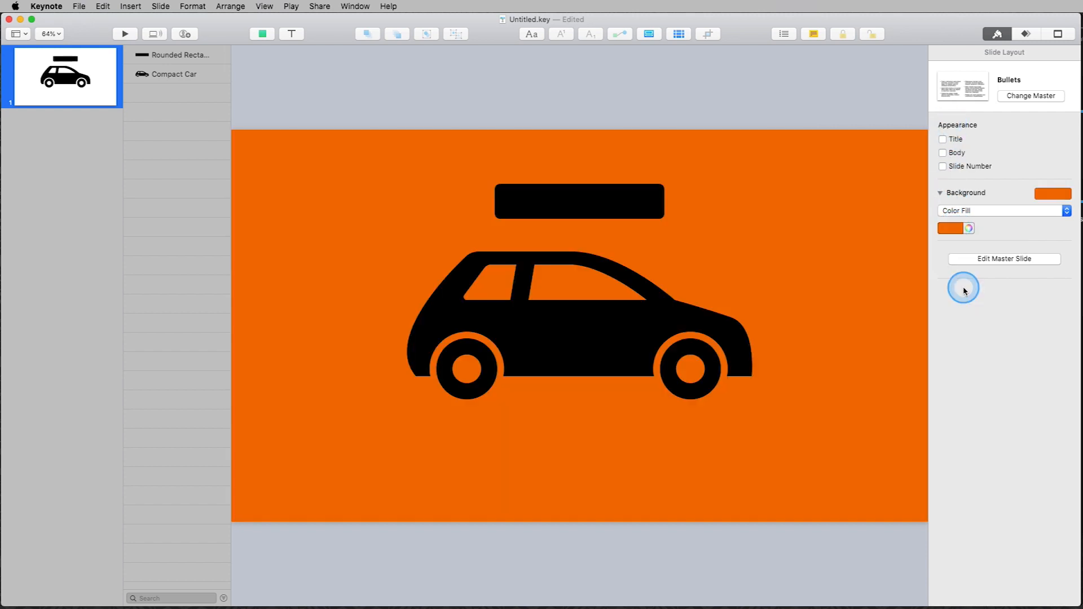
click(952, 229)
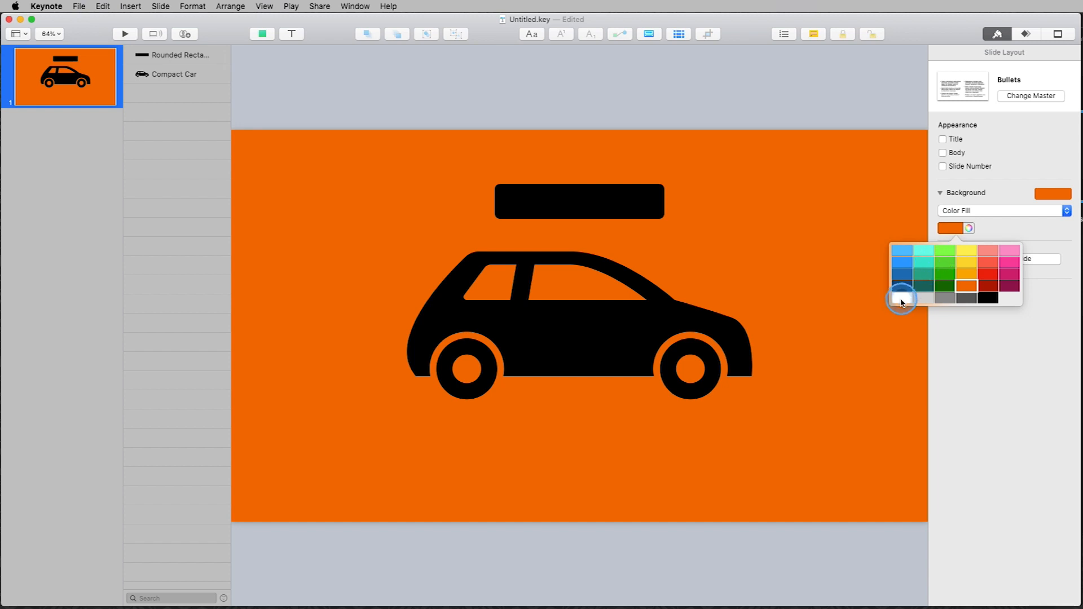
click(902, 298)
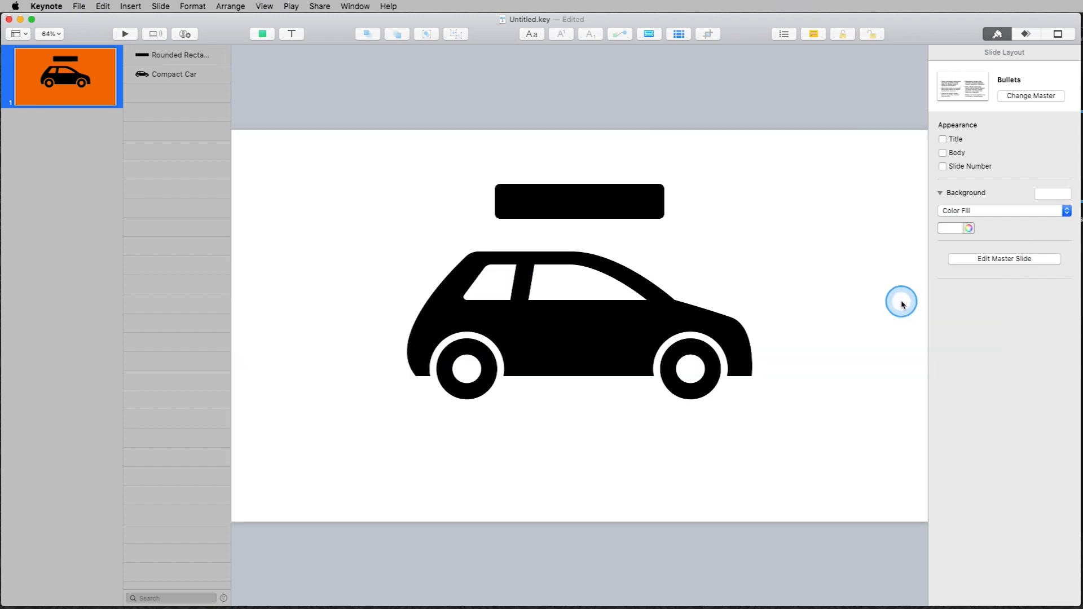
Try the pink and red shape styles on the rounded rectangle and check the empty custom style slots.
click(602, 205)
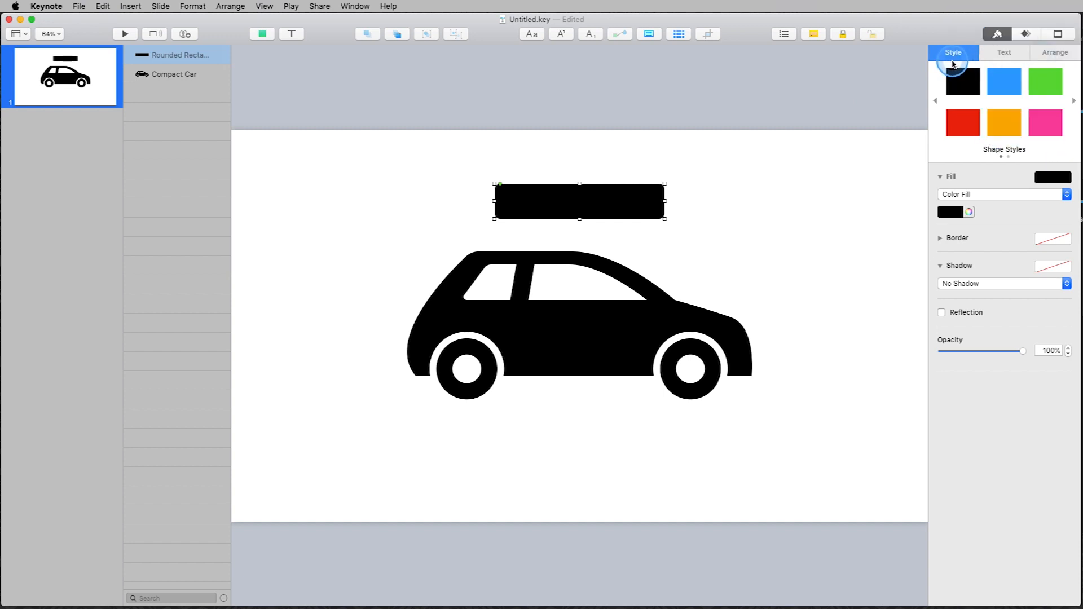
click(1003, 118)
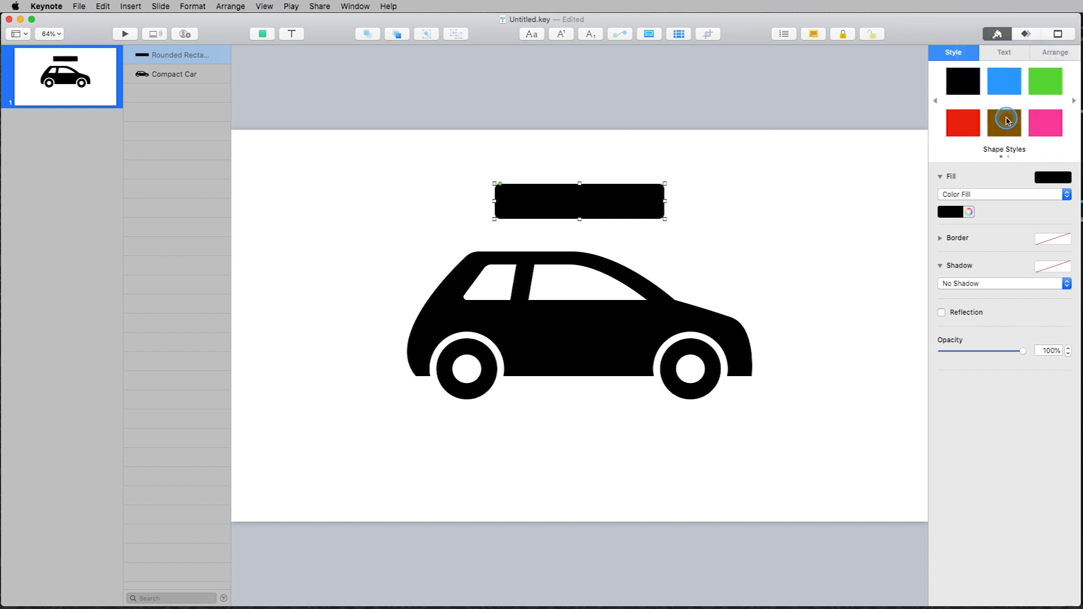
click(1042, 119)
click(1072, 101)
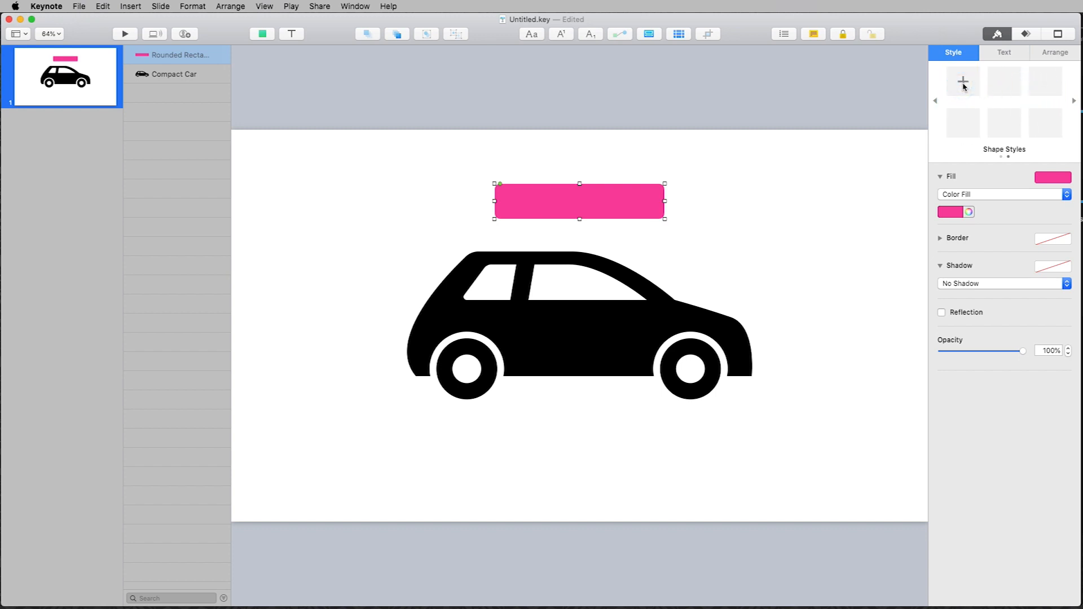
click(934, 101)
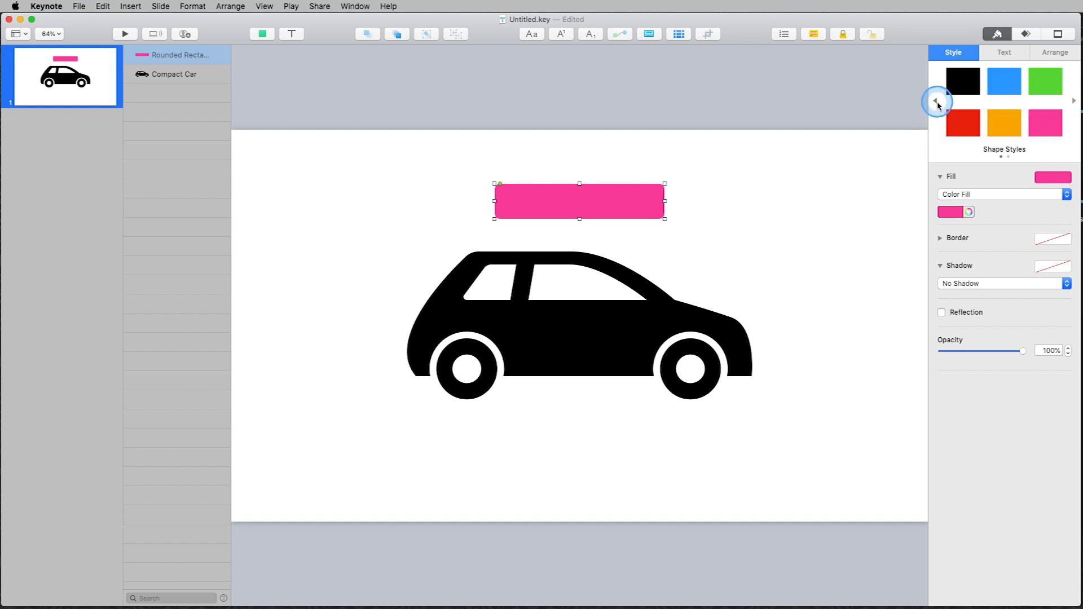
click(965, 126)
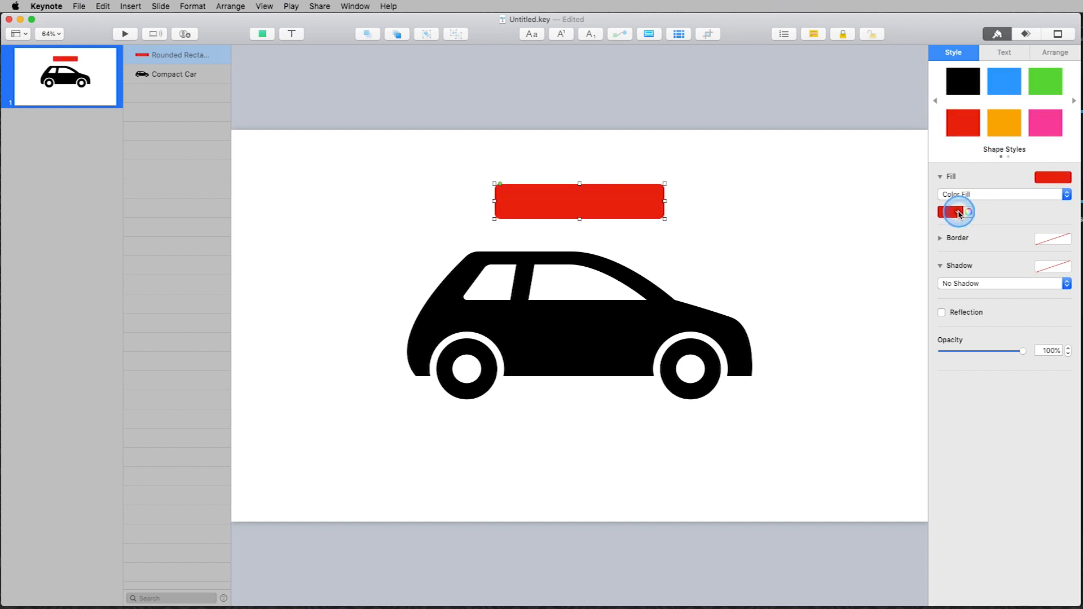
Try the palette's red and a lighter red as the rounded rectangle's color fill.
click(958, 213)
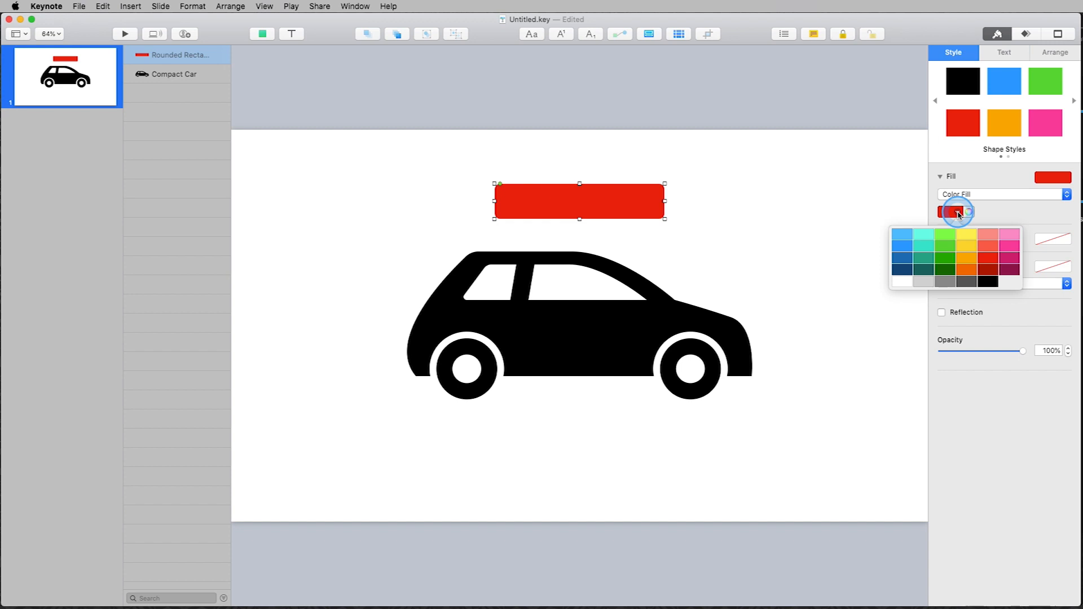
click(989, 258)
click(959, 212)
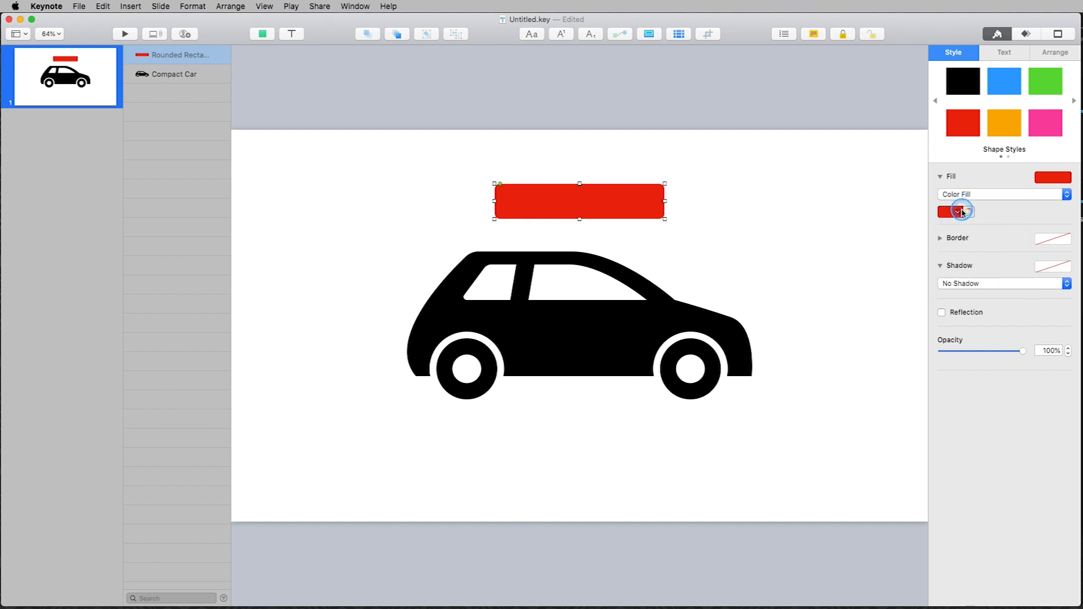
click(988, 246)
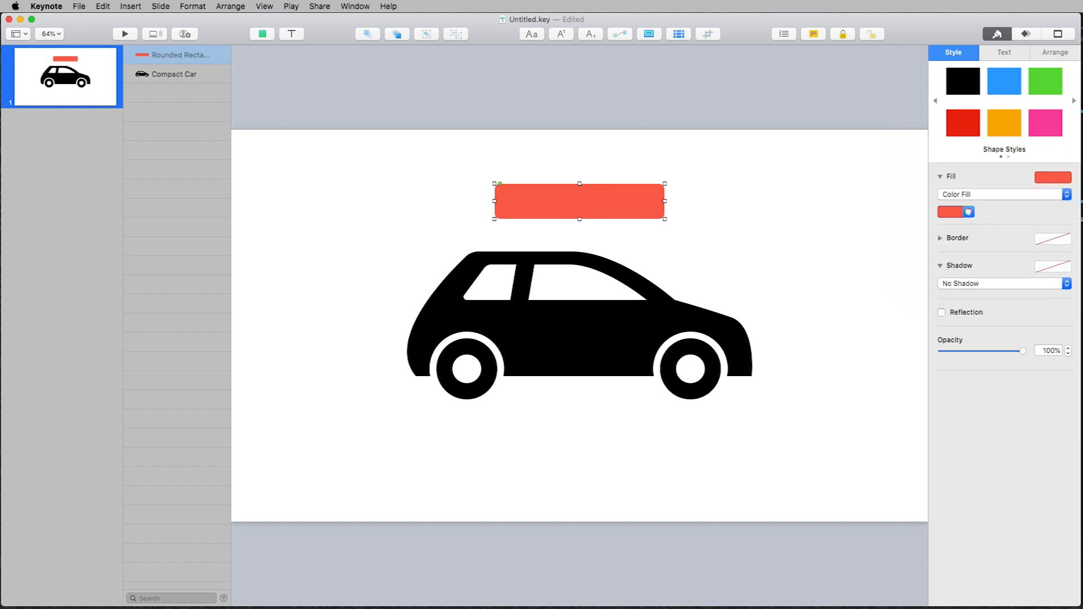
Fill the rounded rectangle with a custom mint green, hex 4DFFA0, picked from the color wheel.
click(969, 212)
drag(817, 141, 829, 168)
drag(860, 236, 814, 214)
Examine the RGB sliders, color palettes, image palettes and pencils, return to the color wheel and close the Color Fill window.
click(800, 173)
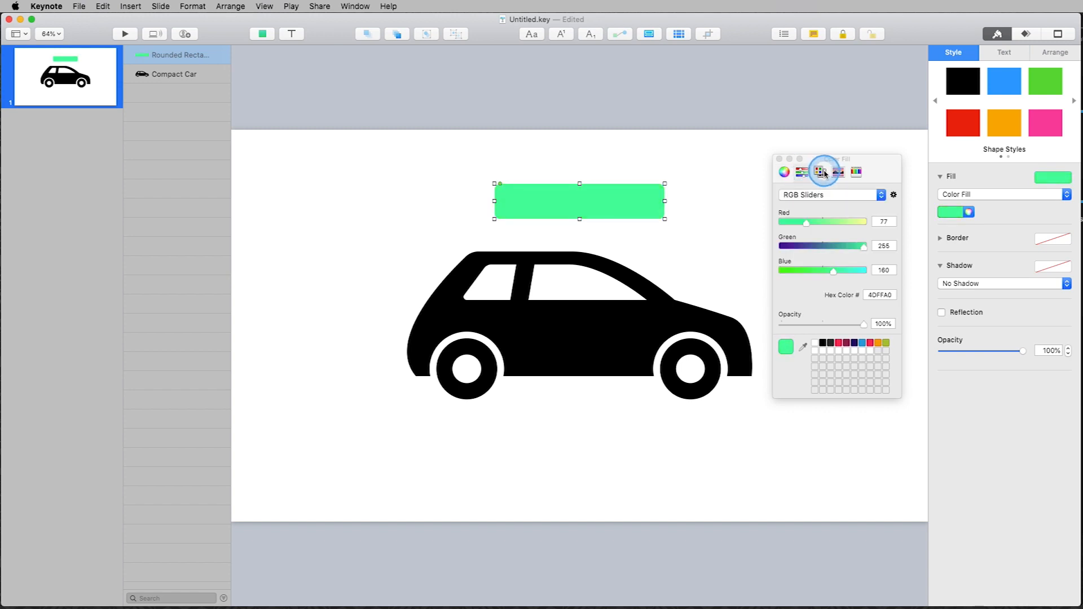
click(821, 172)
click(840, 173)
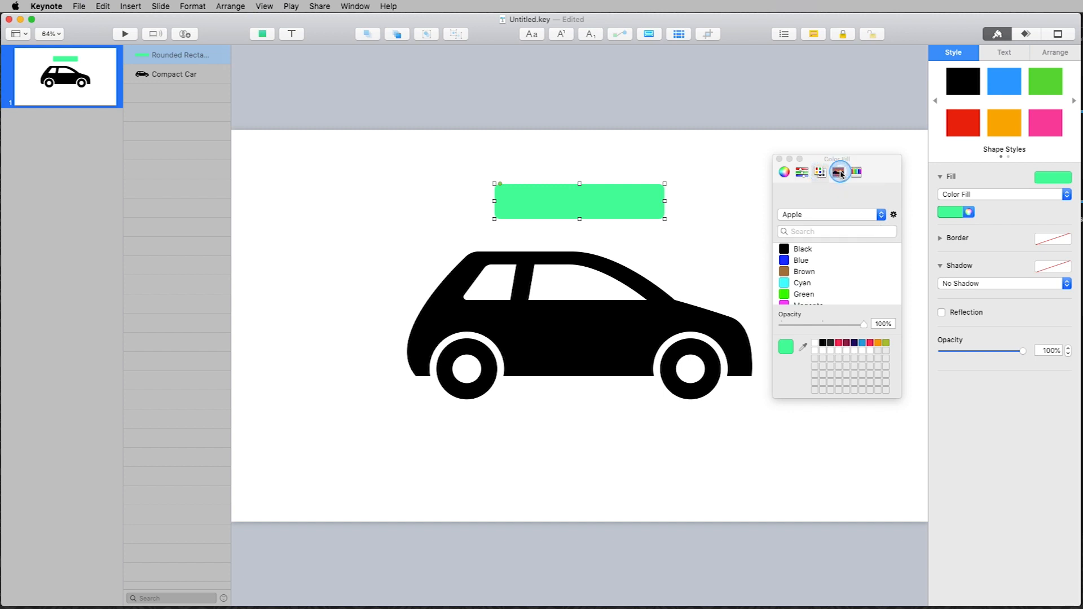
click(856, 172)
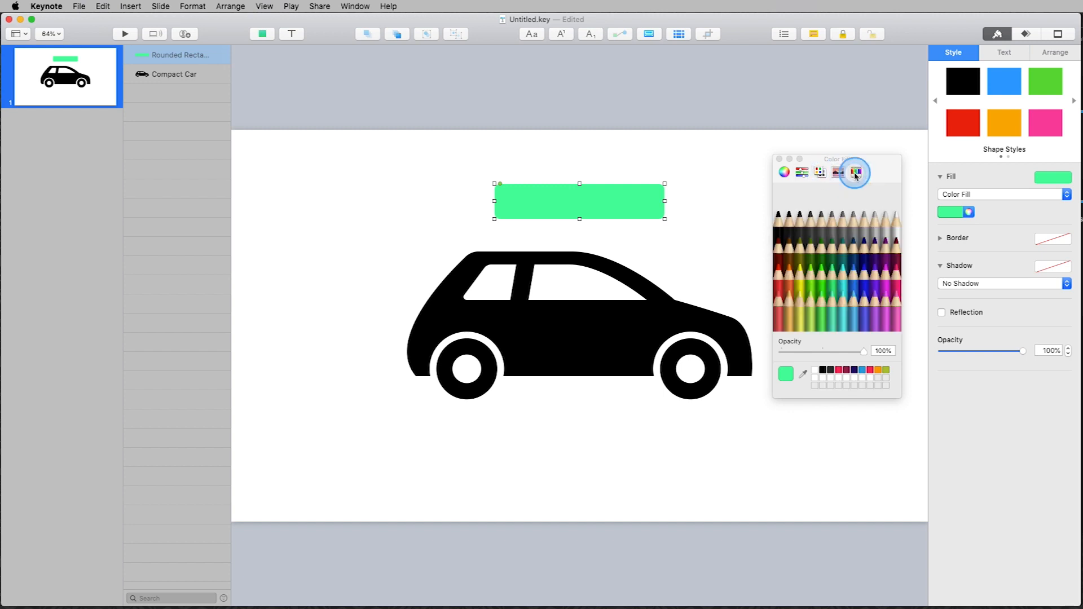
click(782, 179)
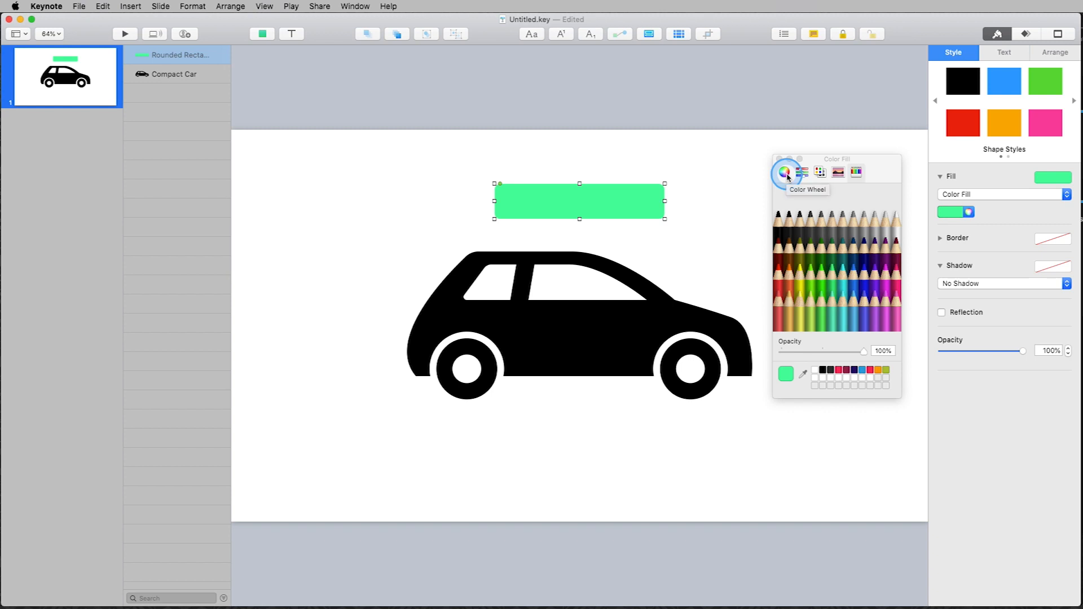
click(788, 177)
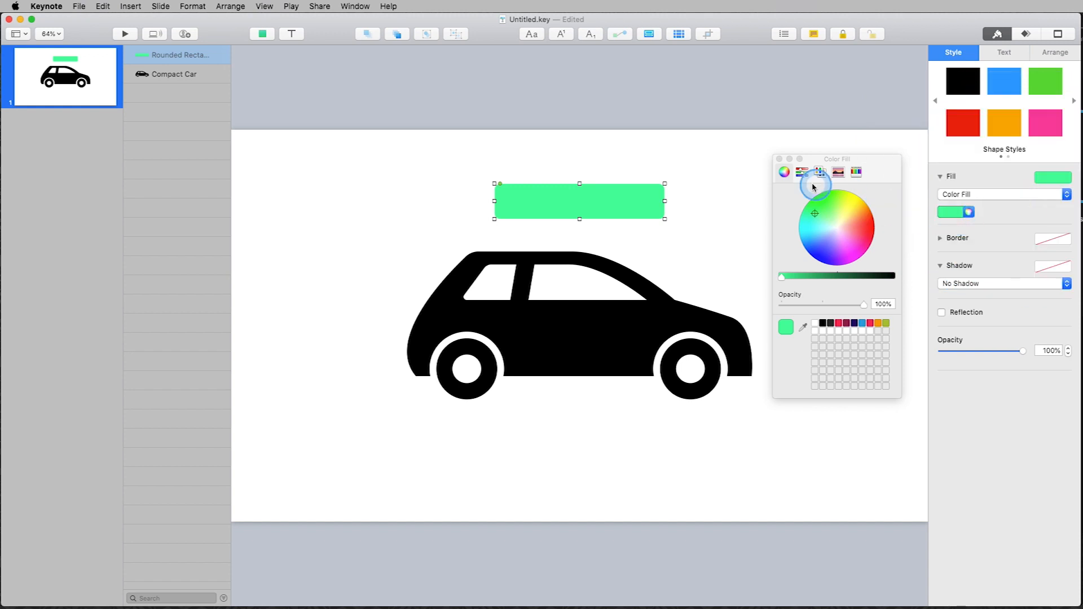
click(783, 167)
click(780, 160)
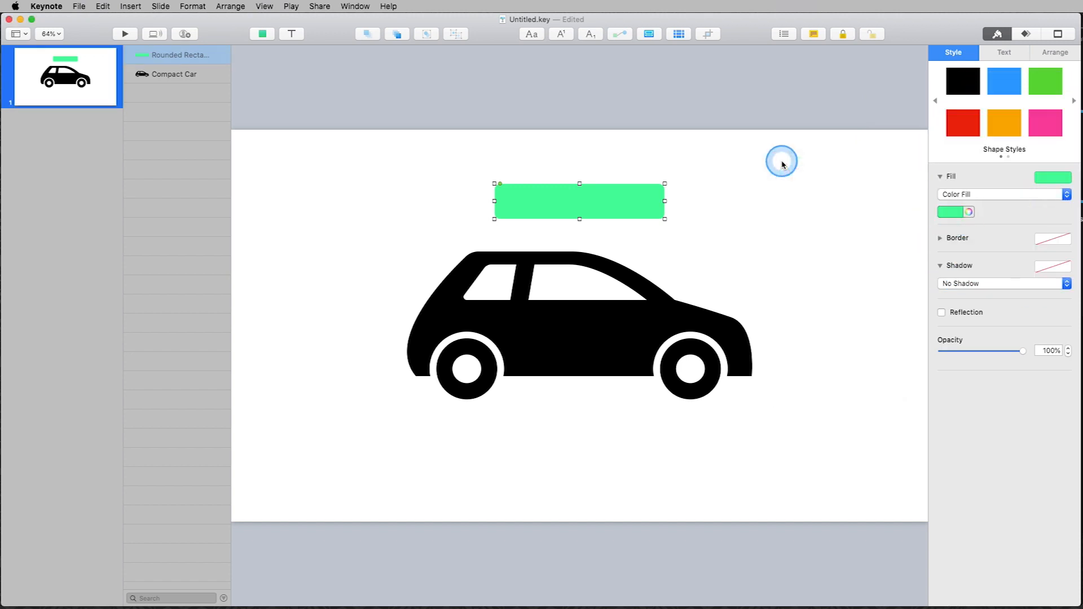
Give the rounded rectangle a dark green Line border 13 pt thick.
click(940, 238)
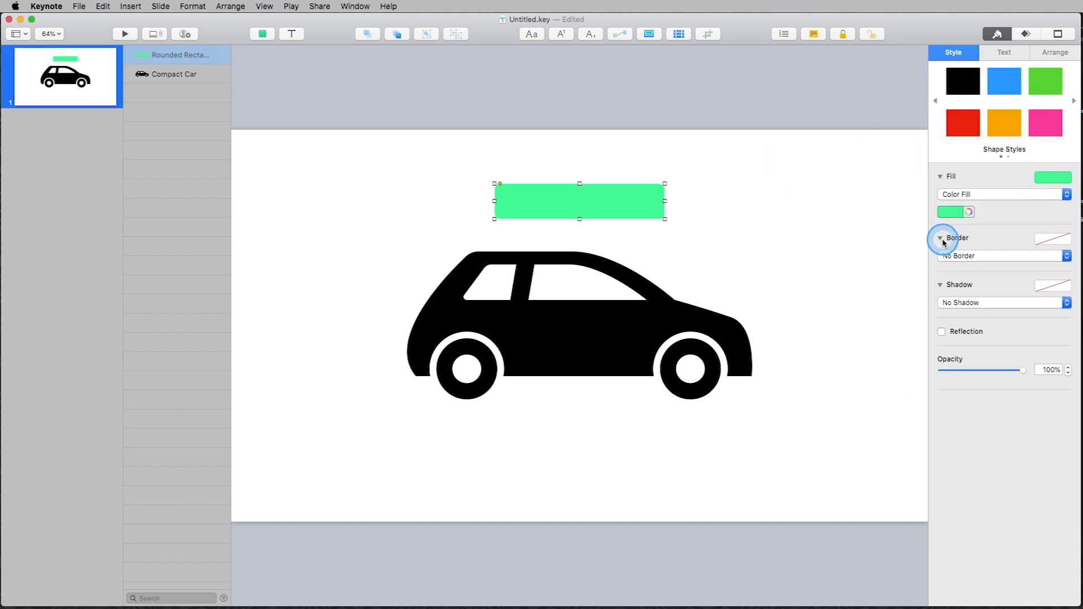
click(965, 257)
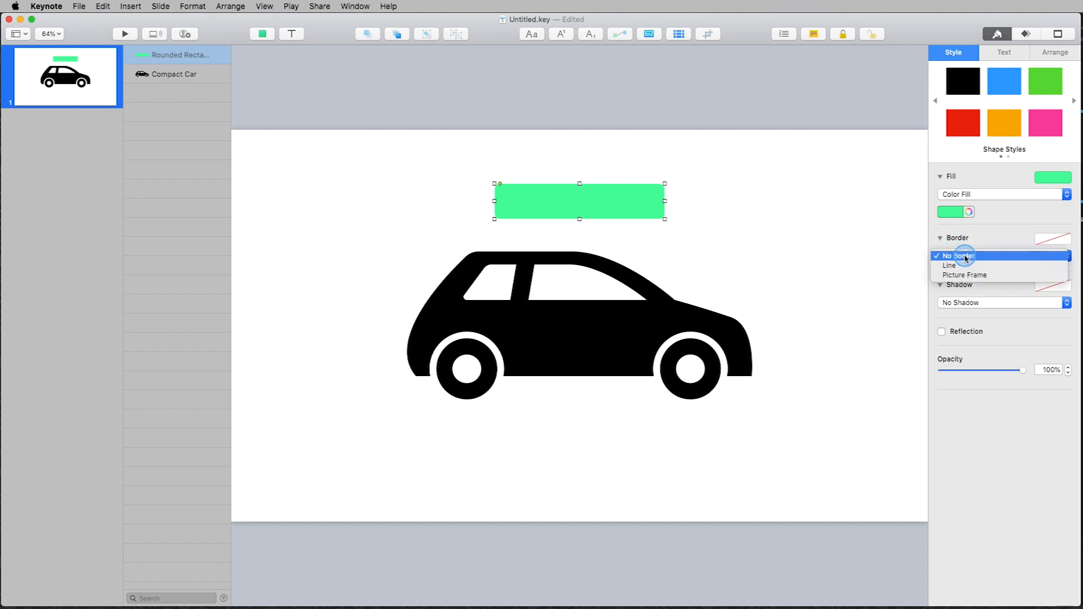
click(967, 265)
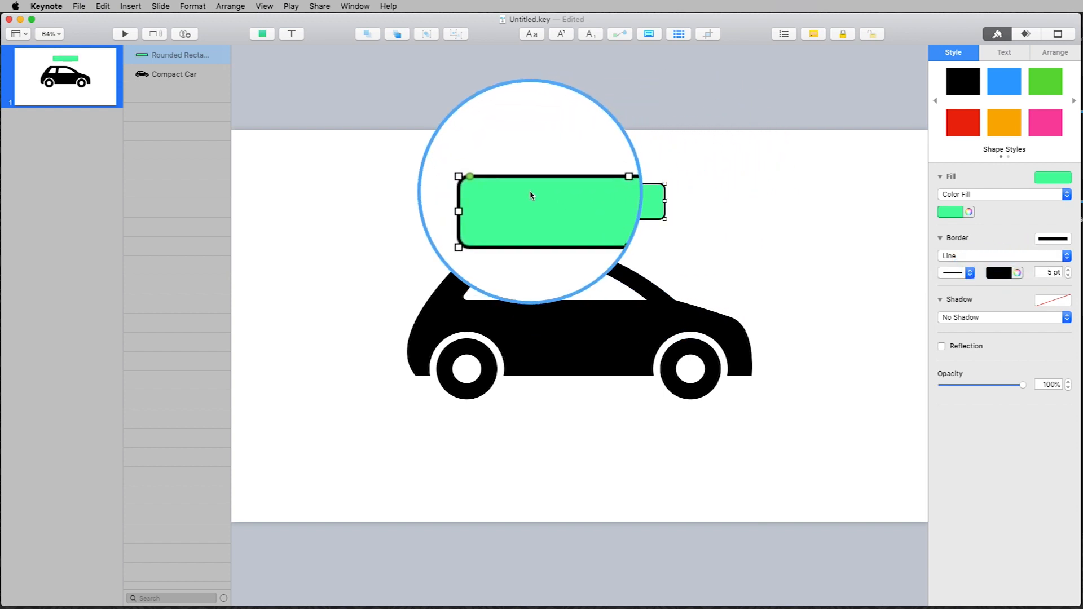
click(1068, 270)
click(1067, 269)
click(1067, 269)
click(1068, 269)
click(1068, 269)
click(1068, 269)
click(1067, 270)
click(1067, 270)
click(1014, 273)
click(995, 335)
Change the rectangle's border line style to square dots, long dashes and finally a rough, chalk-like stroke.
click(965, 272)
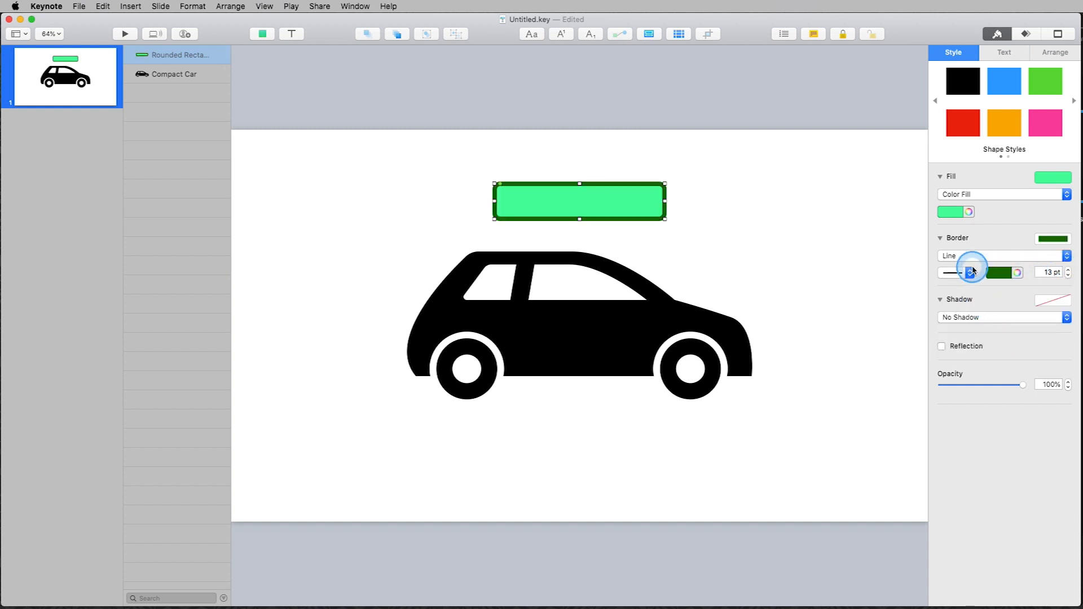
click(971, 285)
click(967, 272)
click(971, 295)
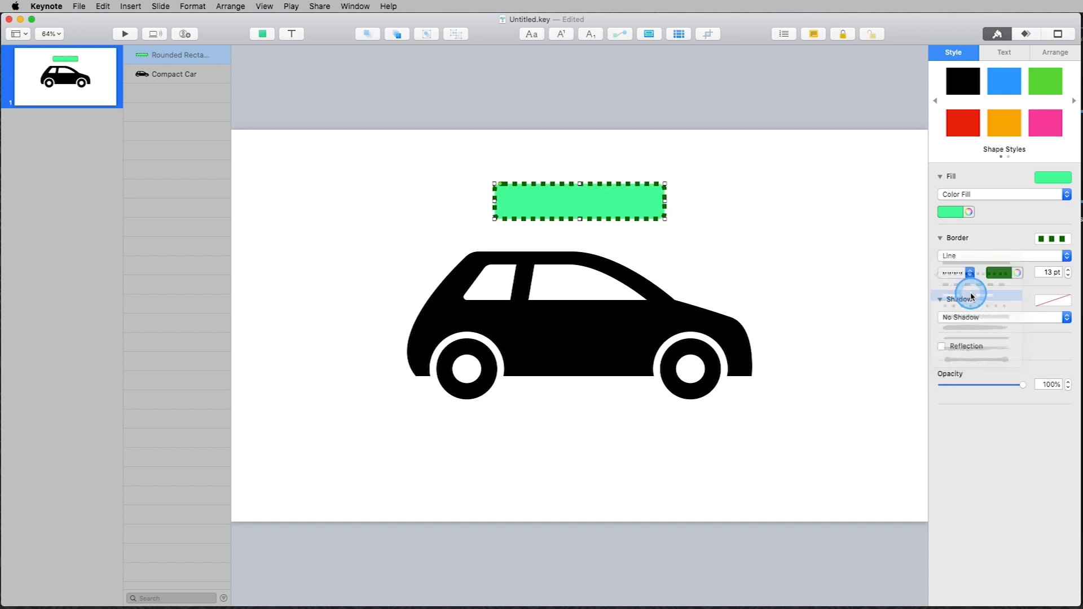
click(967, 272)
click(972, 295)
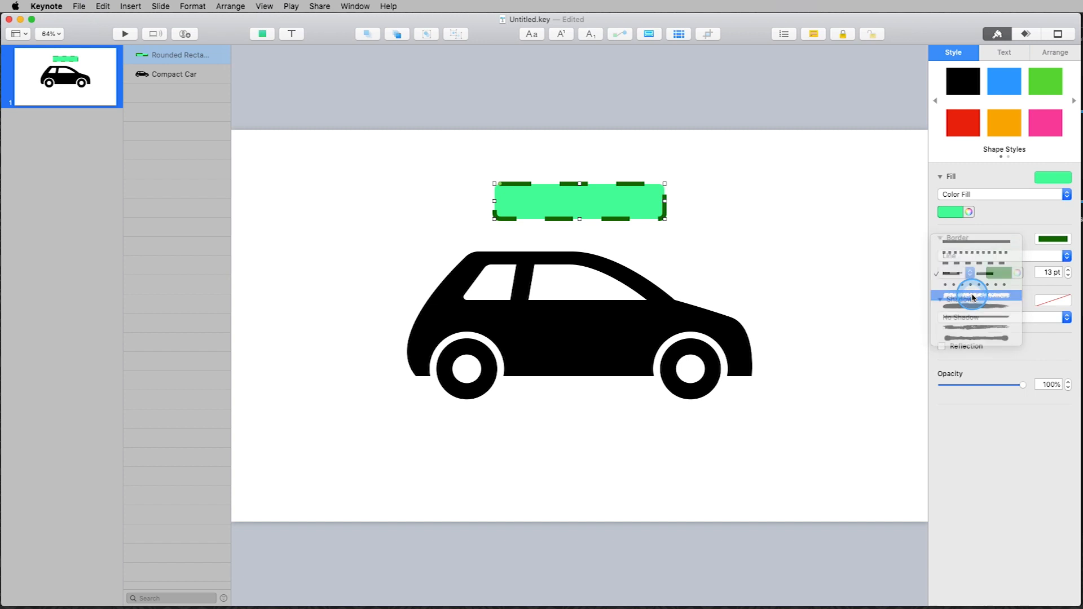
click(970, 273)
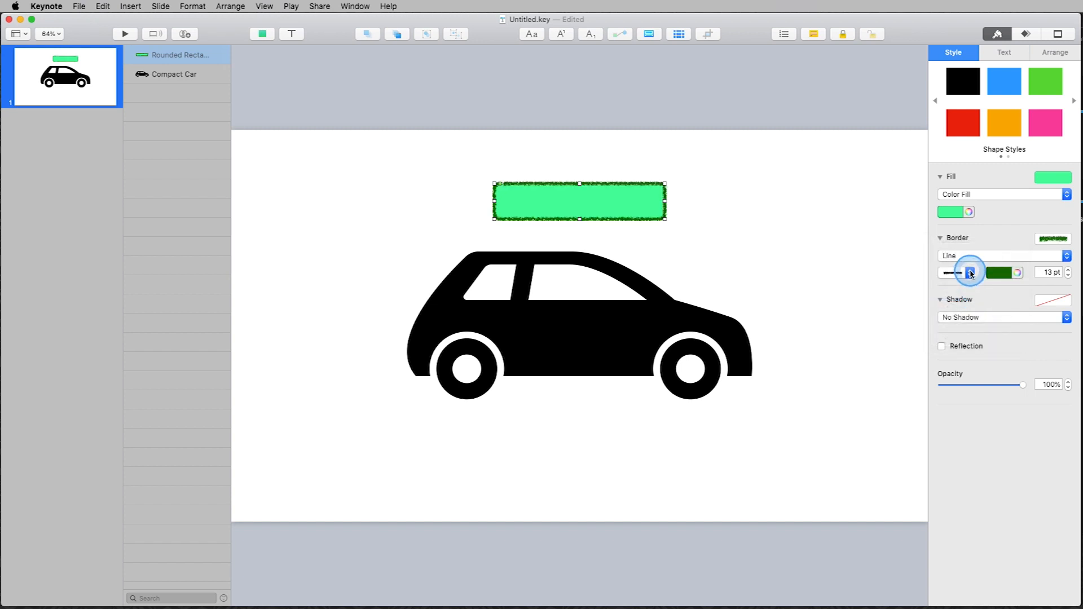
click(566, 207)
click(599, 214)
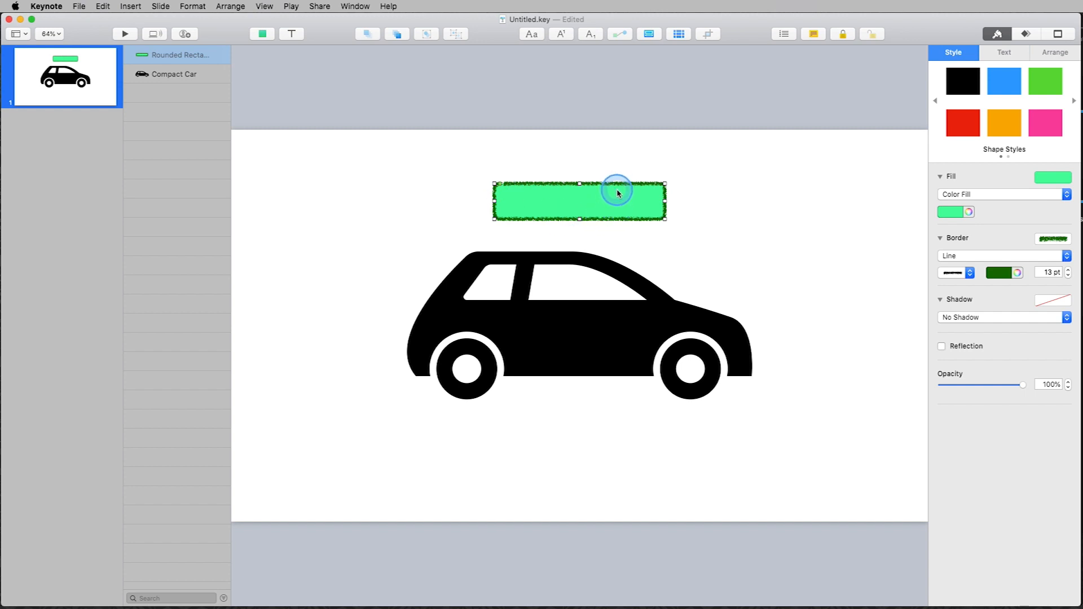
Give the rounded rectangle a Drop Shadow with 24 pt blur, 32 pt offset, 54% opacity and a 228.3° angle.
click(1003, 315)
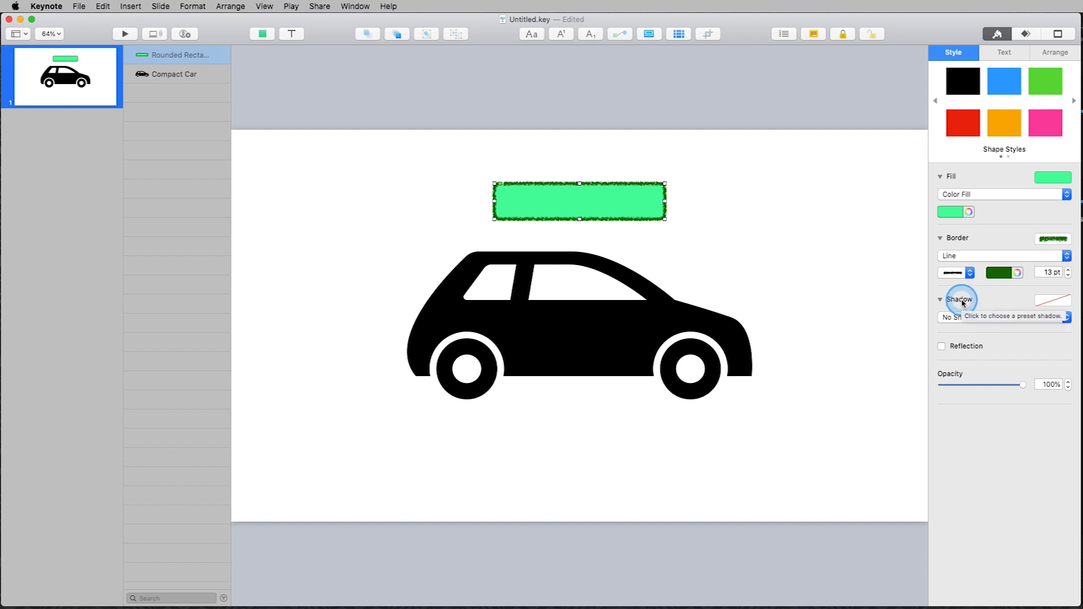
click(983, 317)
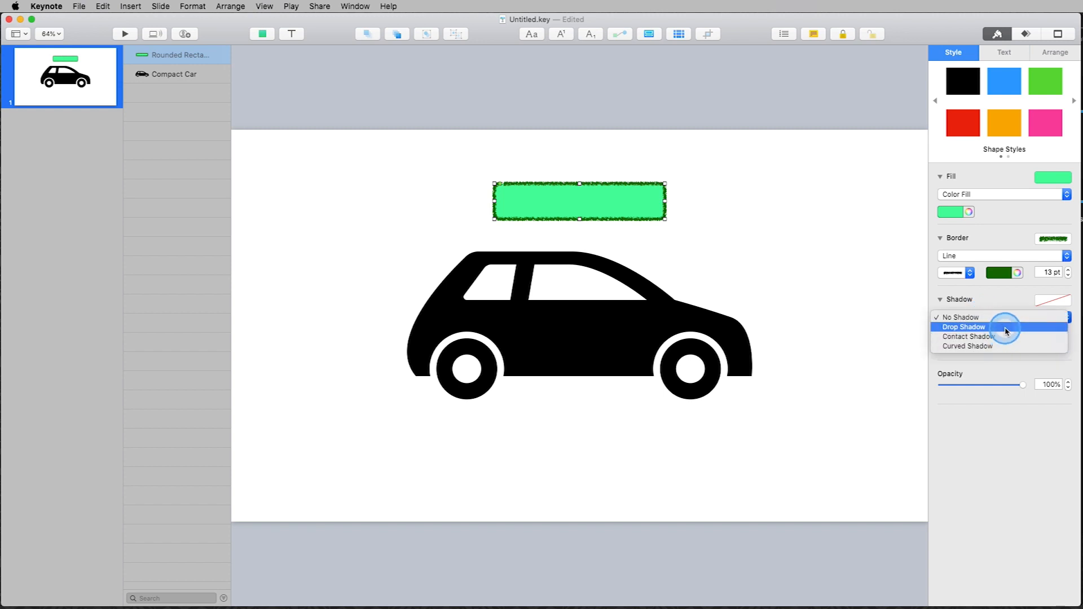
click(1007, 331)
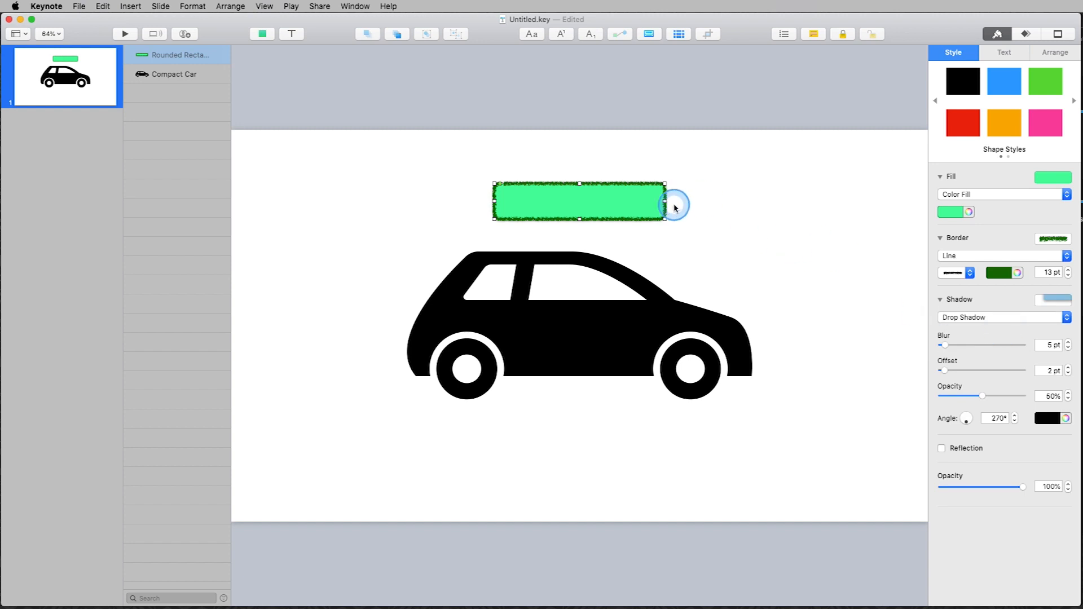
drag(950, 350, 996, 397)
drag(963, 431, 964, 424)
click(563, 201)
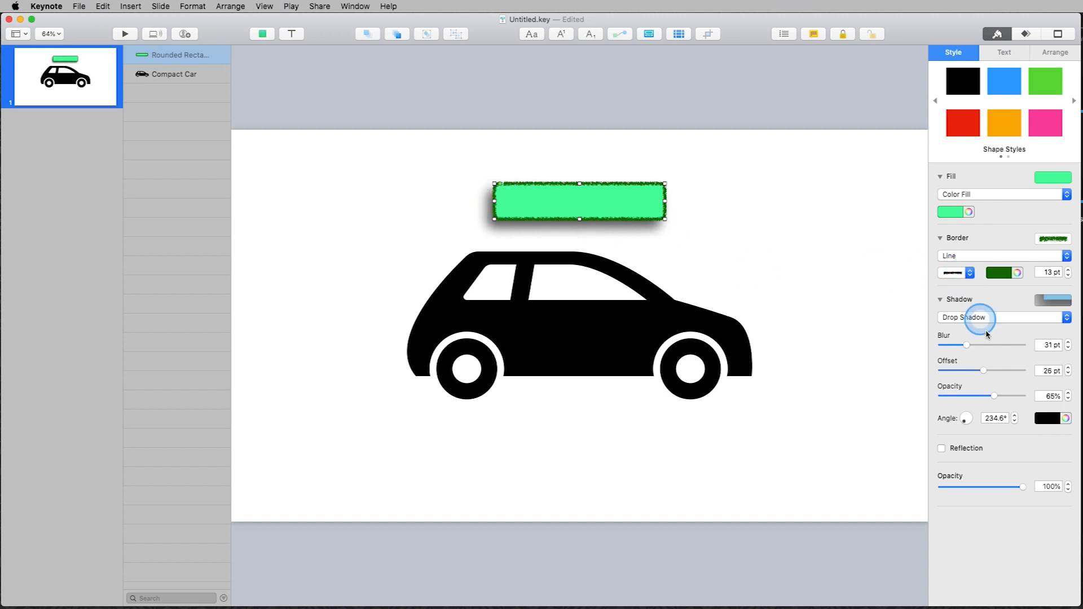
drag(966, 345, 952, 435)
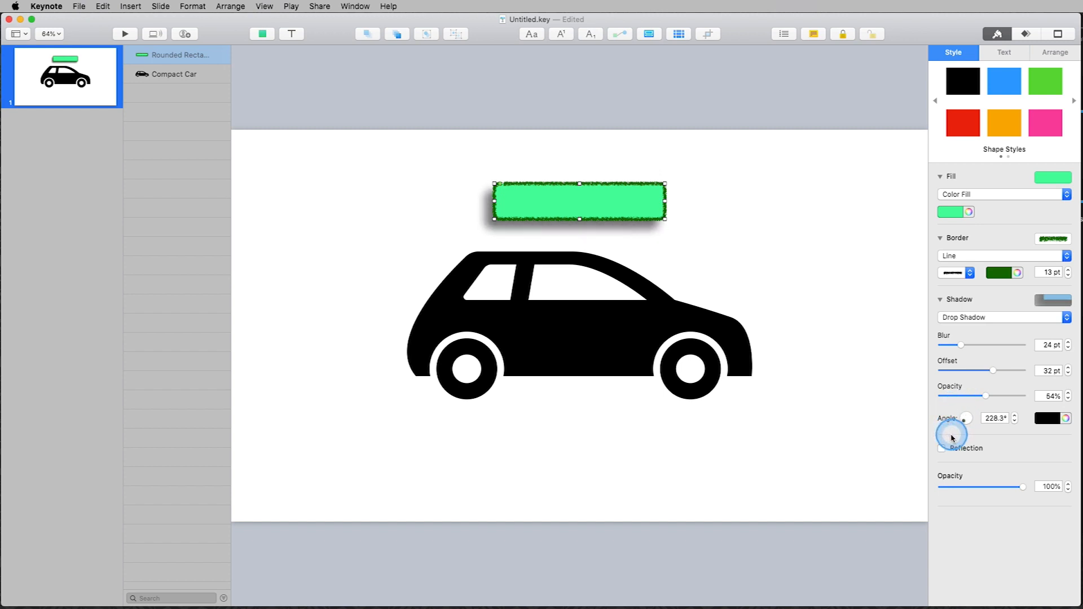
Try a reflection on the rounded rectangle, varying its strength to values such as 27%, and turn it off again.
click(942, 449)
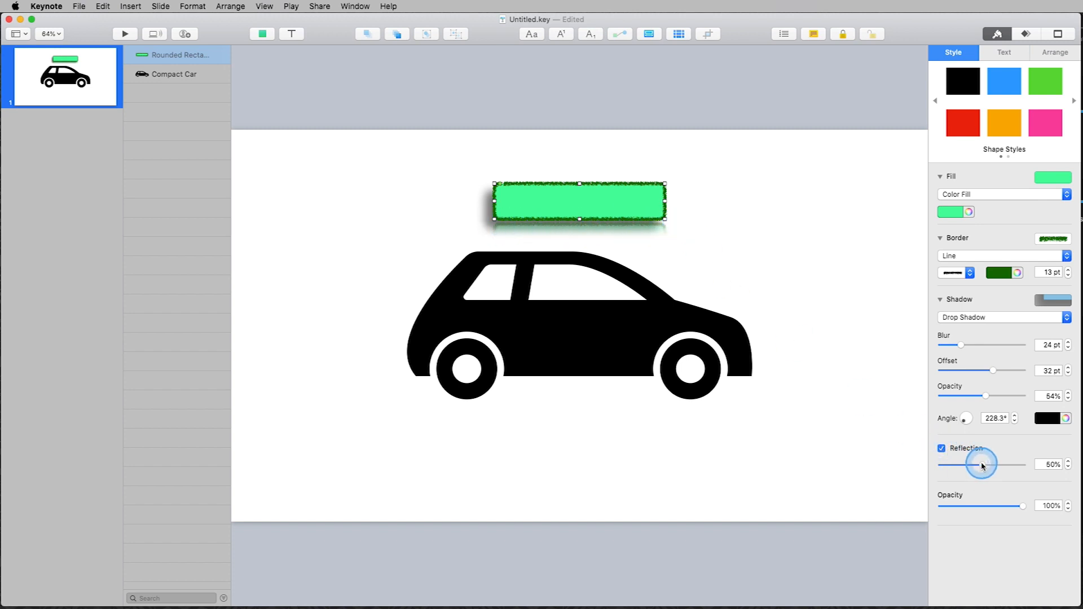
drag(1012, 464, 932, 467)
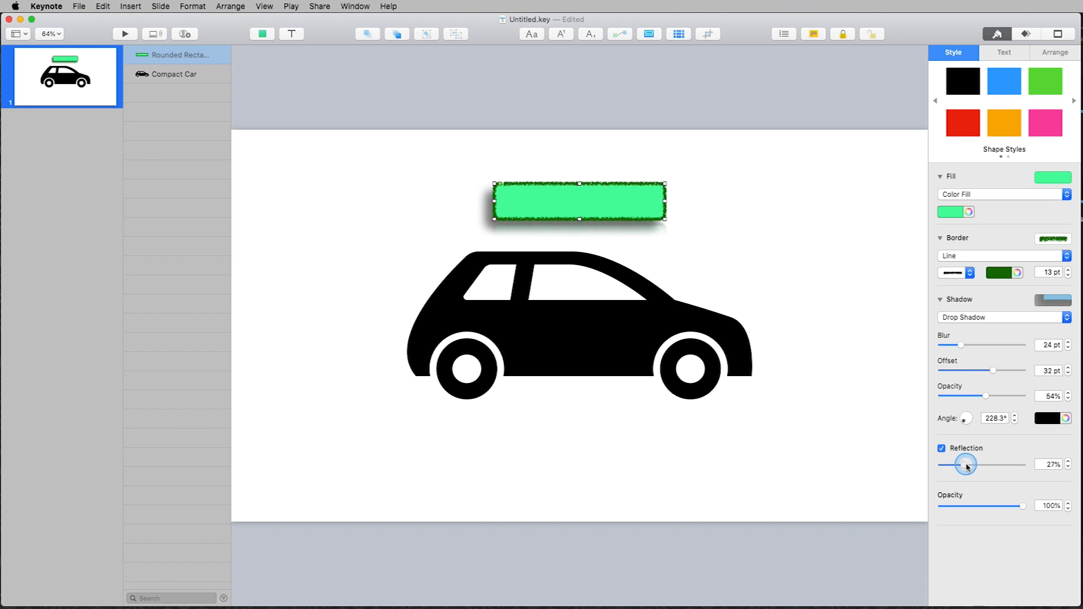
click(941, 449)
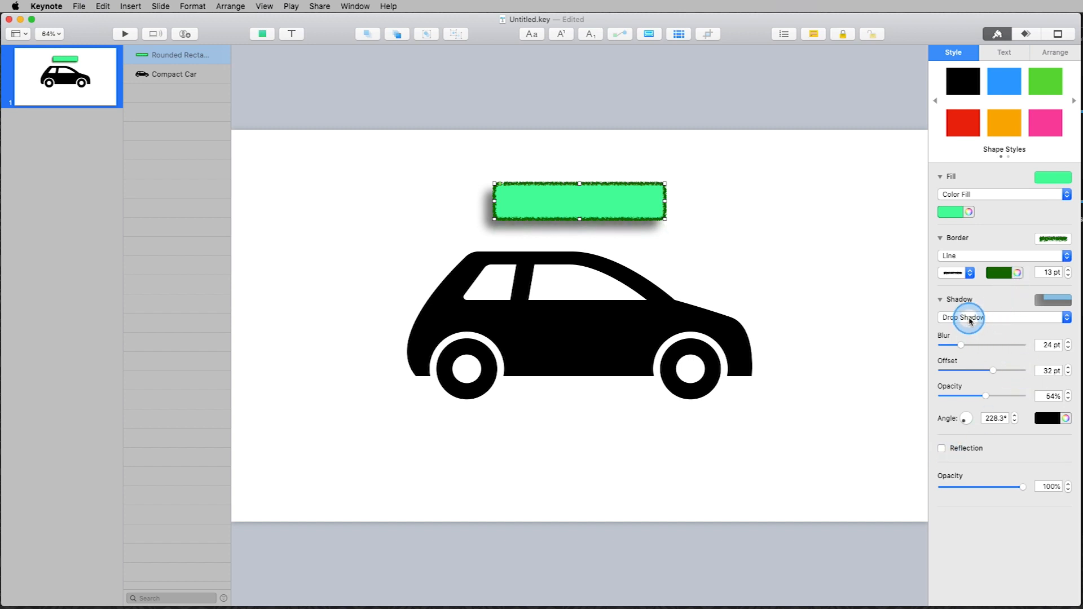
Change the green rounded rectangle's shadow type to Contact Shadow.
click(970, 320)
click(970, 327)
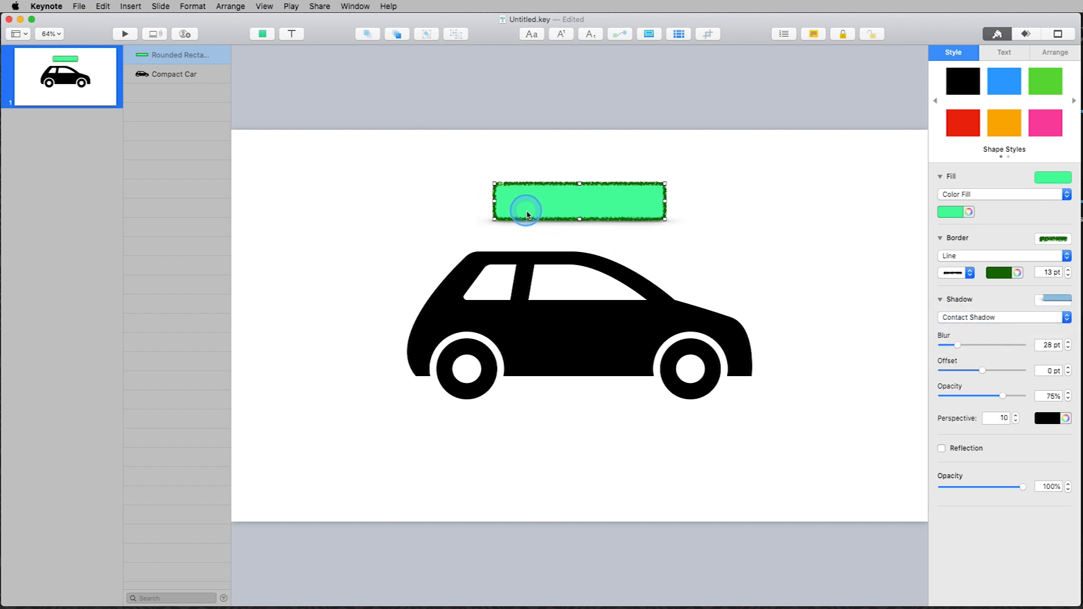
click(472, 204)
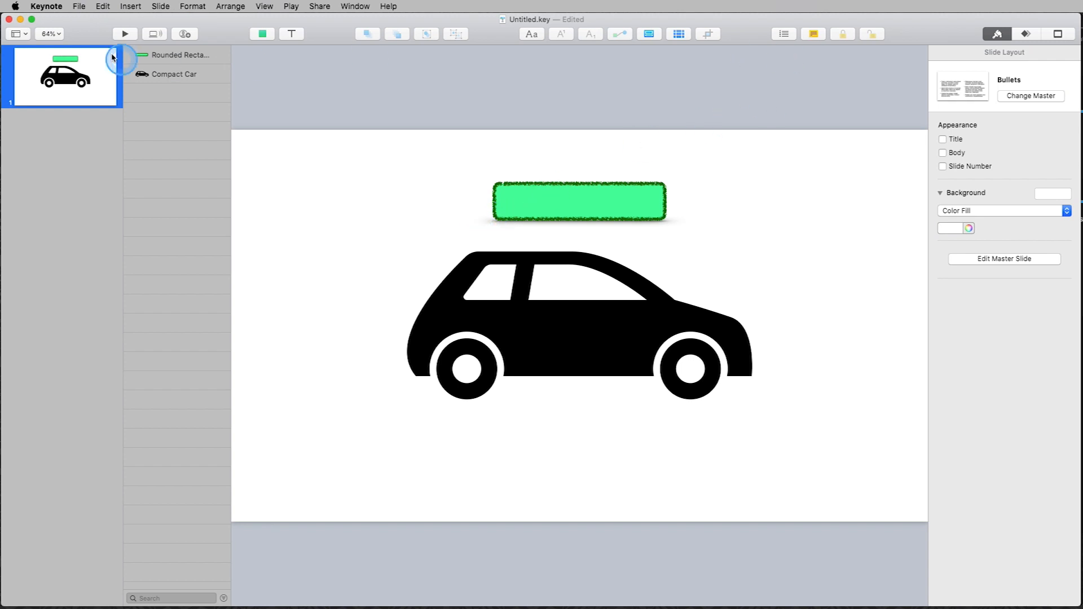
Apply a Contact Shadow to the compact car shape, removing any stray text entered in it.
click(49, 34)
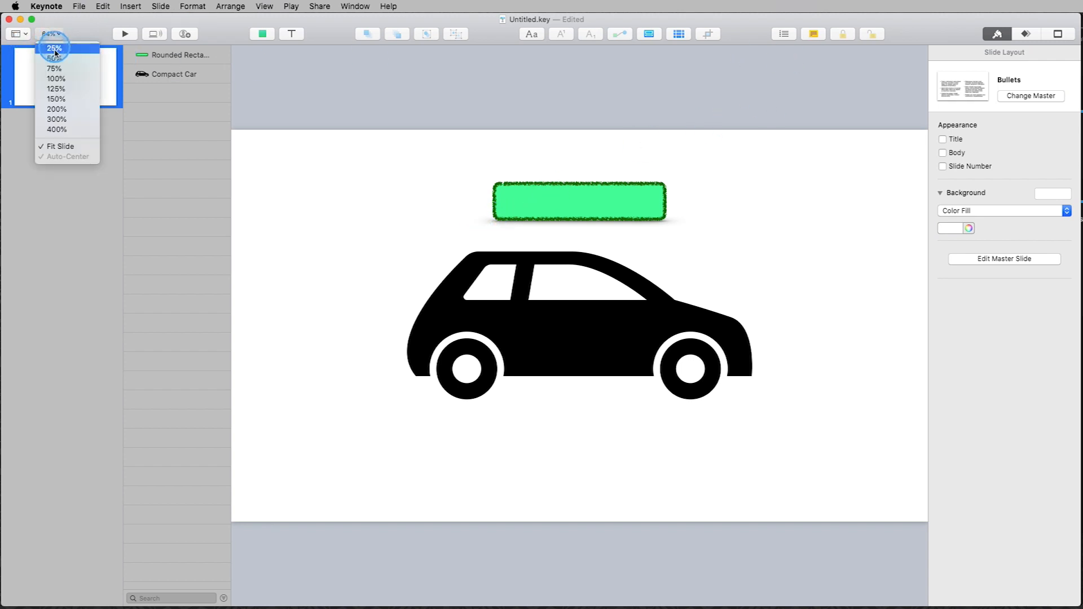
click(57, 89)
scroll(331, 145, down, 1)
scroll(332, 148, up, 1)
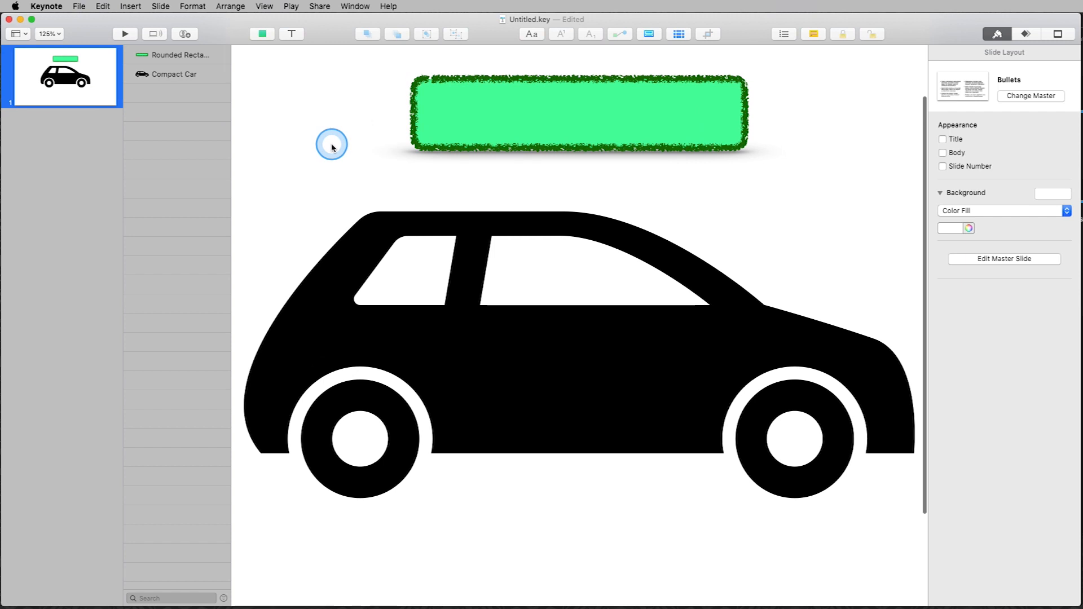
scroll(332, 147, up, 3)
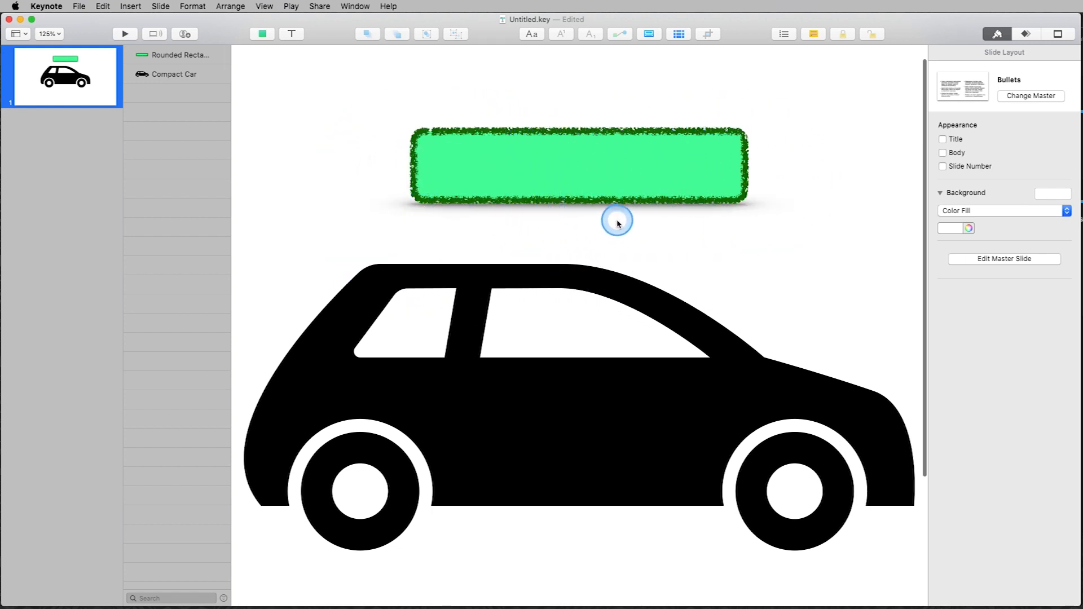
click(636, 381)
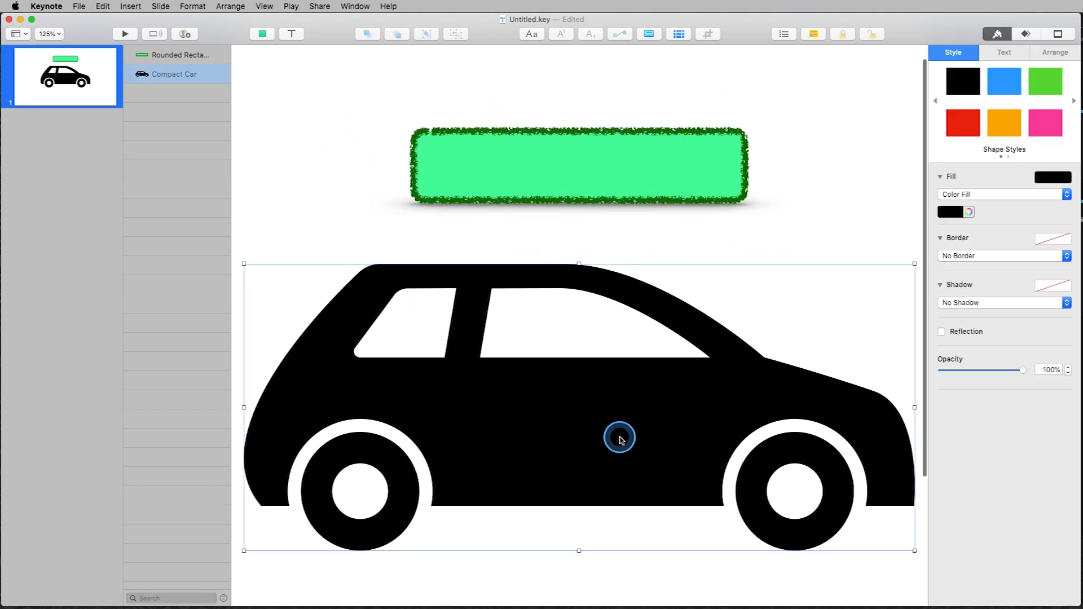
click(957, 303)
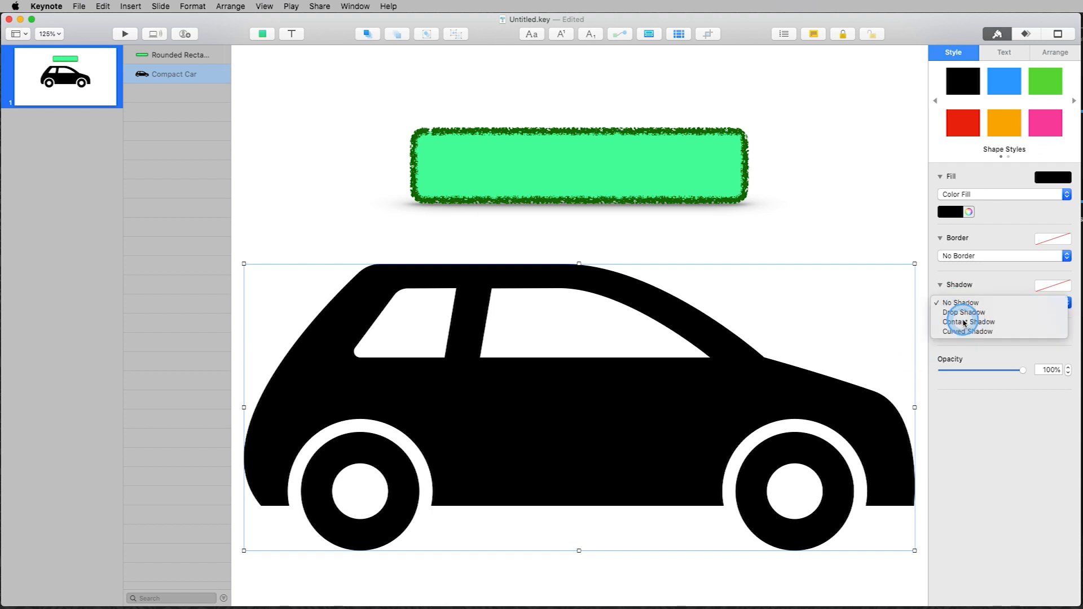
click(968, 321)
text(z)
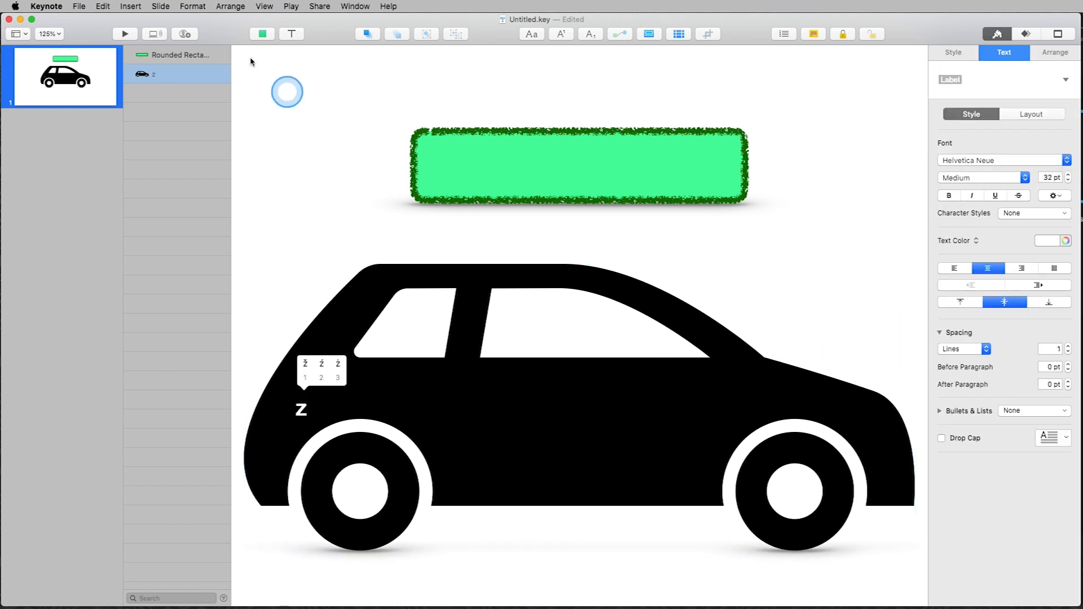
key(super+z)
Give the green rectangle a Curved Shadow bent fully inward, with a 15 pt offset and 57% opacity.
click(45, 34)
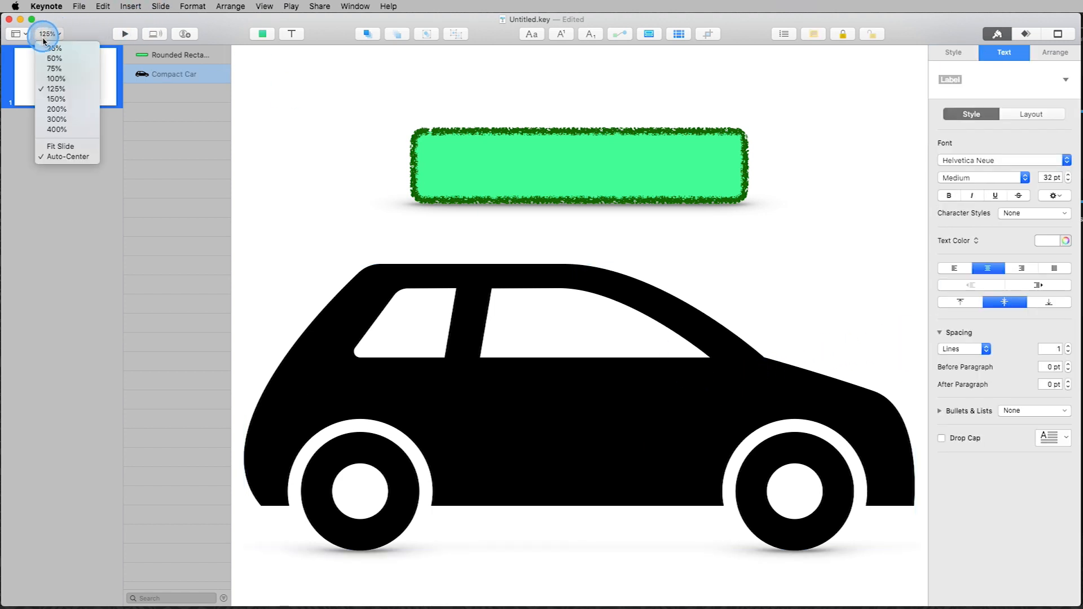
click(61, 147)
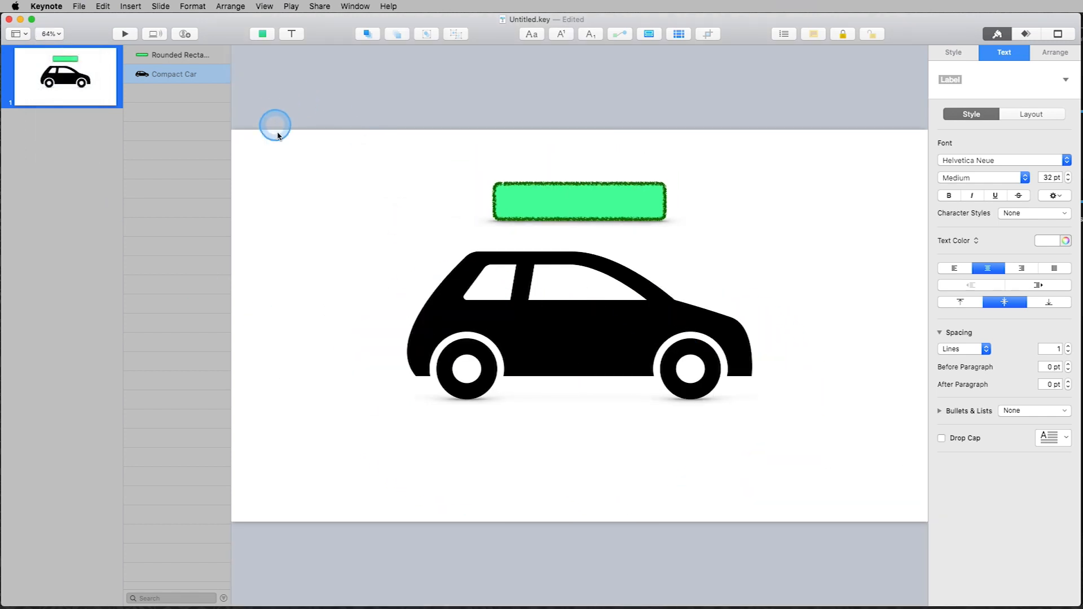
click(284, 154)
click(560, 198)
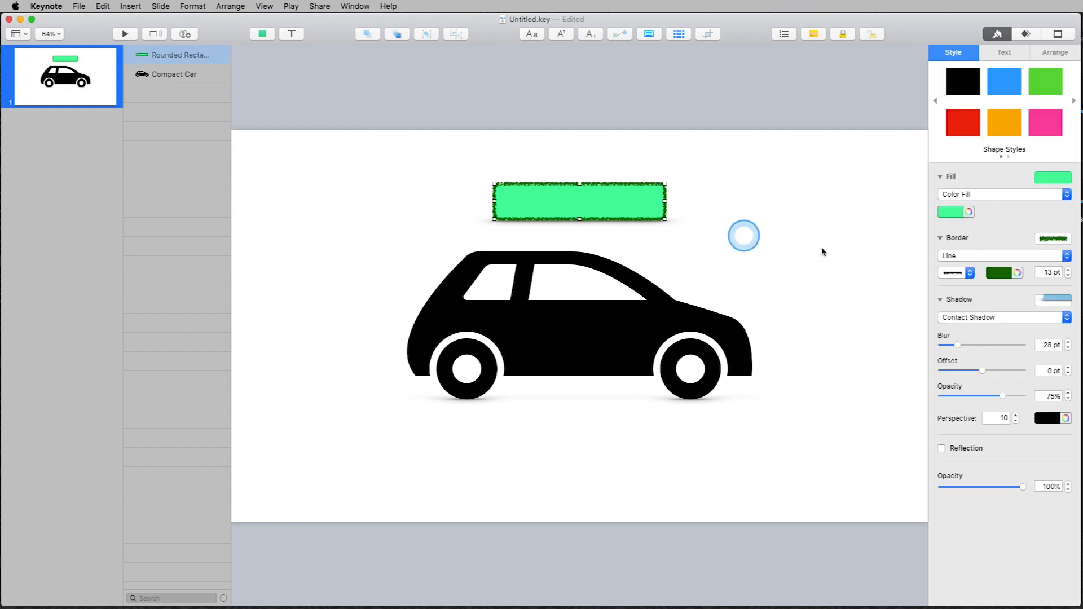
click(979, 316)
click(979, 329)
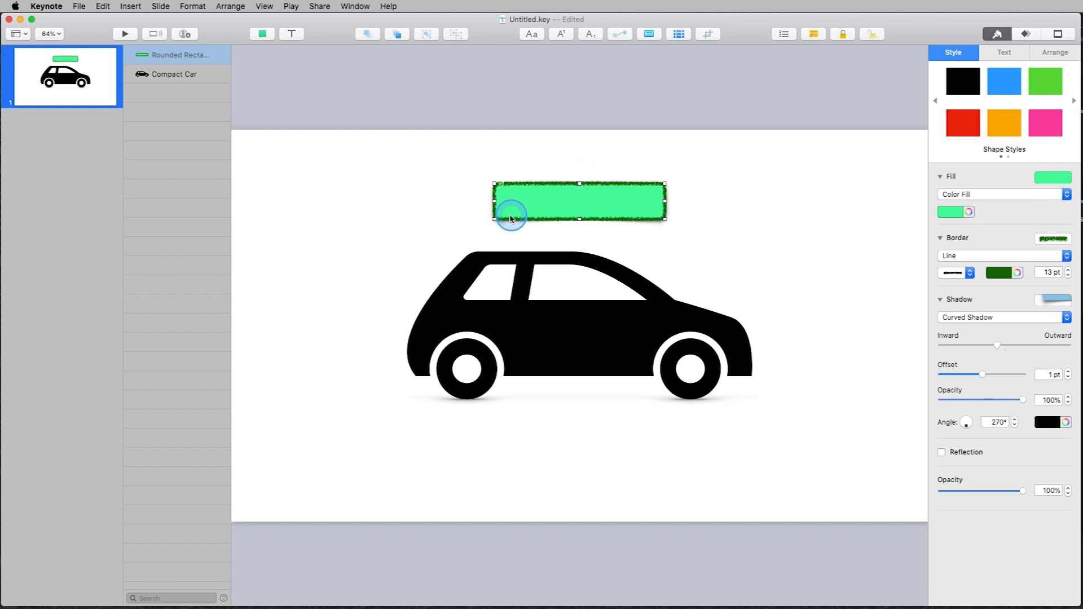
drag(981, 375, 894, 371)
drag(986, 373, 932, 375)
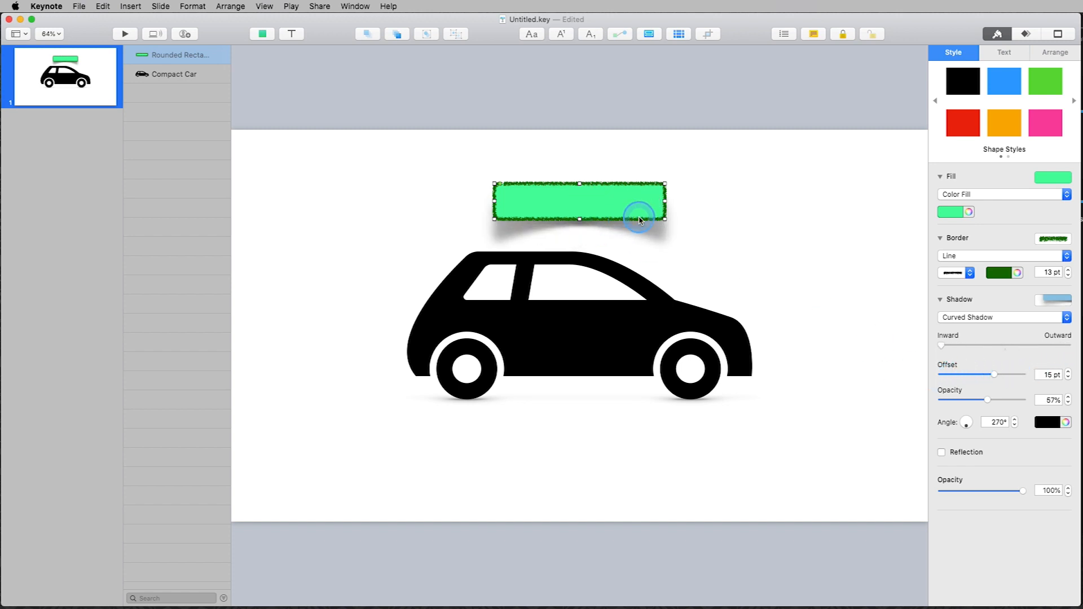
Move the green rectangle over the car's front and duplicate it twice below, forming an evenly spaced column of three.
drag(636, 209, 642, 200)
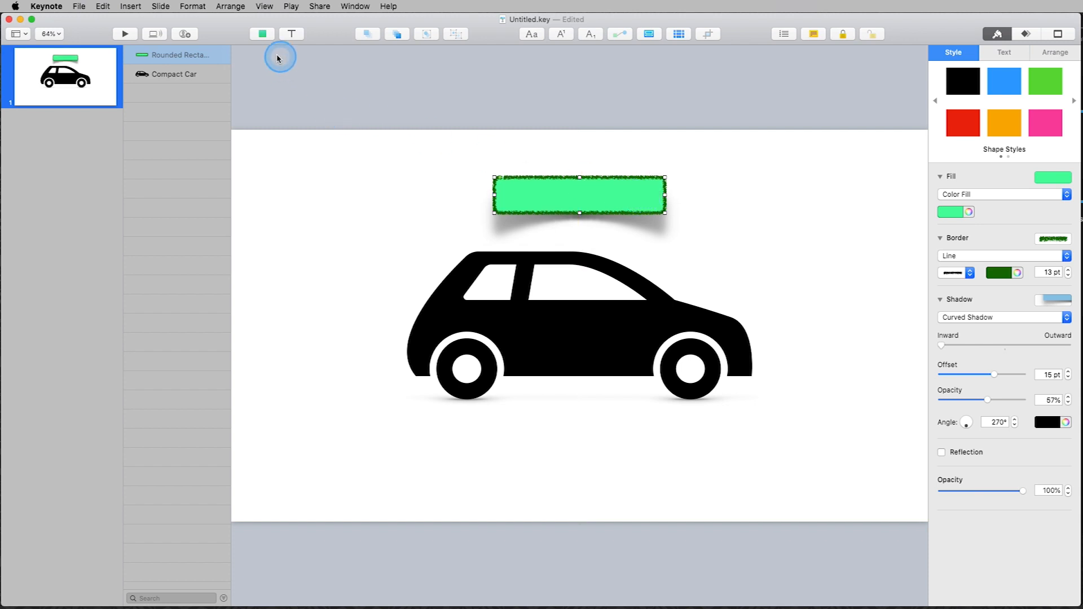
drag(556, 186, 701, 252)
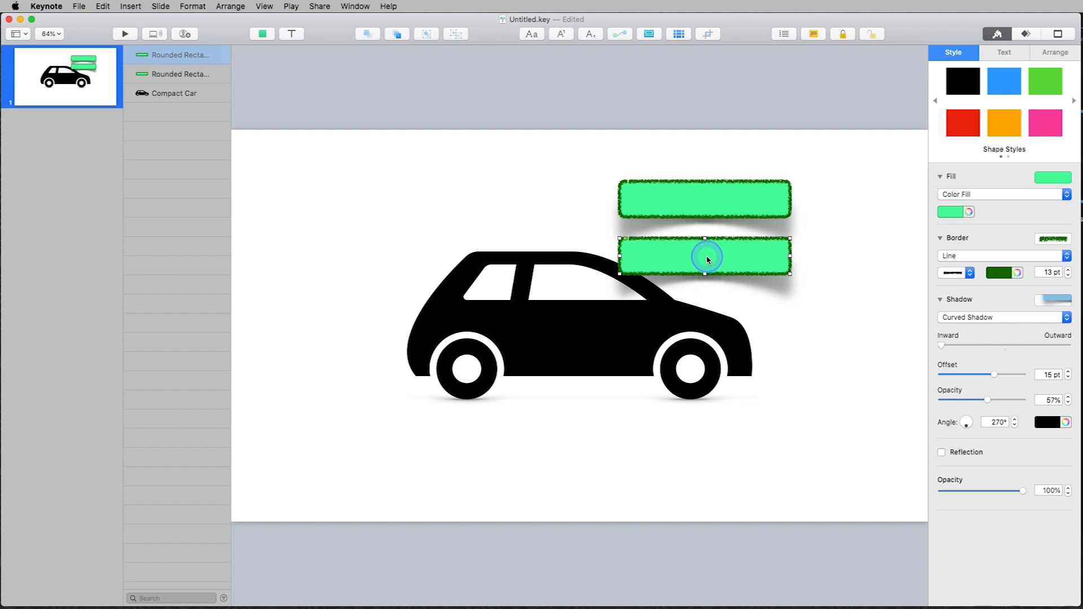
click(709, 292)
click(712, 267)
drag(712, 263, 710, 321)
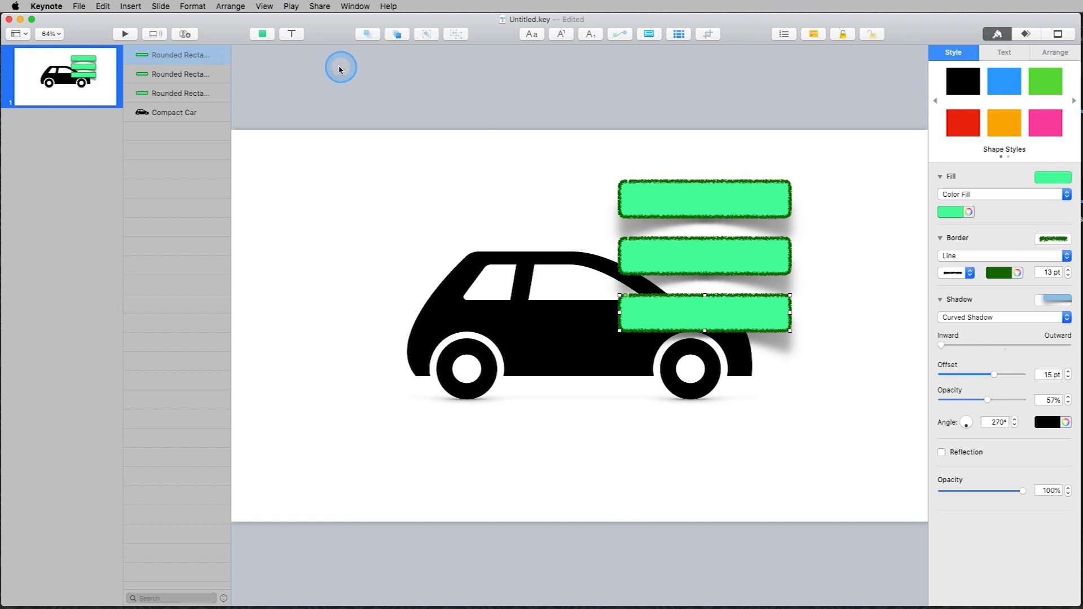
Label the three green rectangles from top to bottom as Text, Text 2 and Text 3.
click(707, 204)
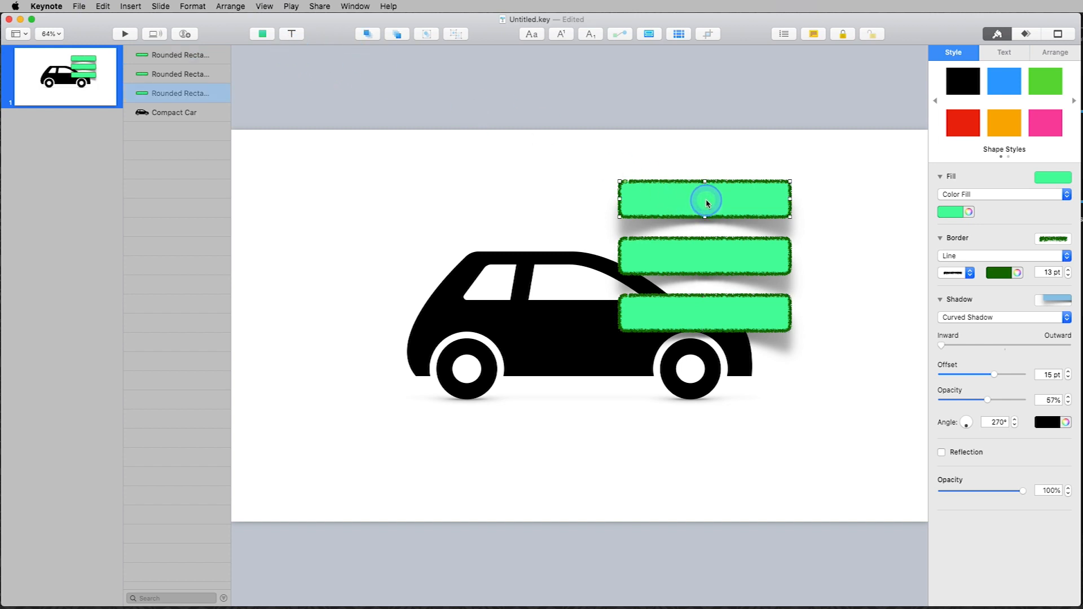
double_click(706, 198)
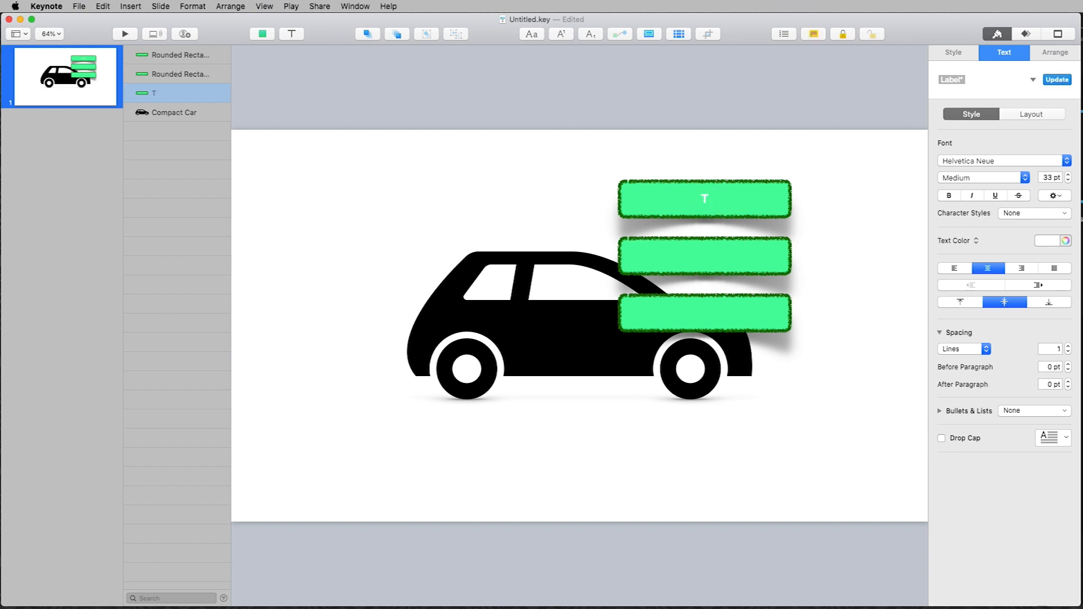
key(super+a)
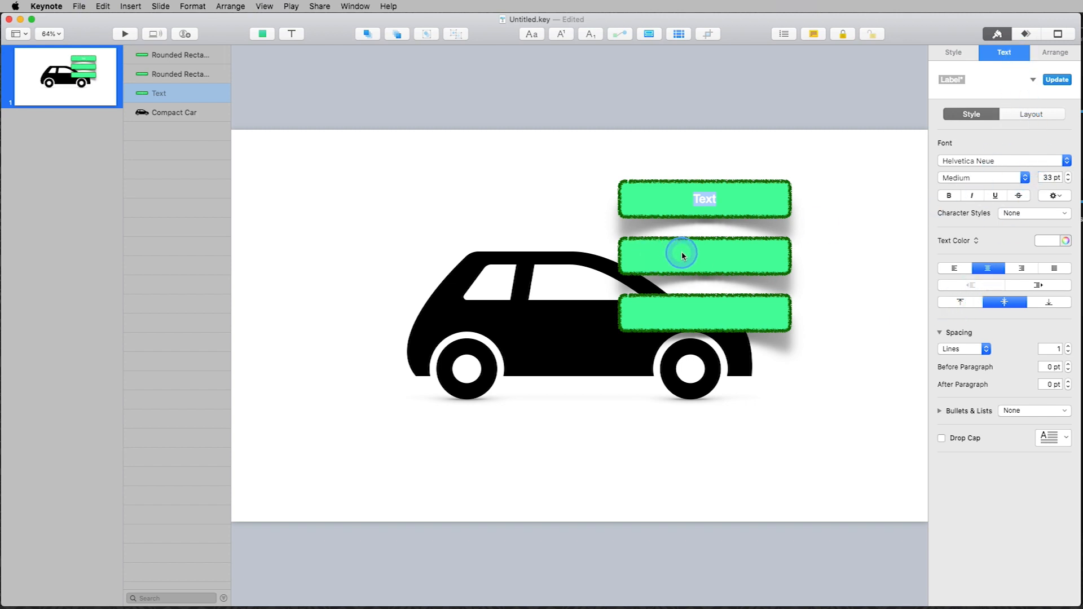
click(704, 257)
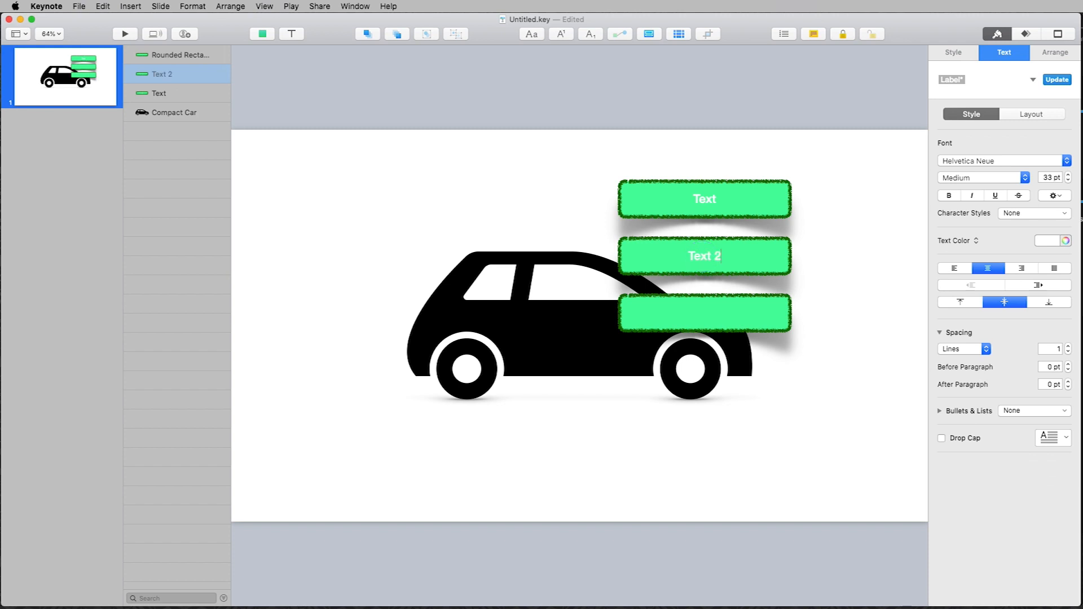
click(696, 315)
click(697, 312)
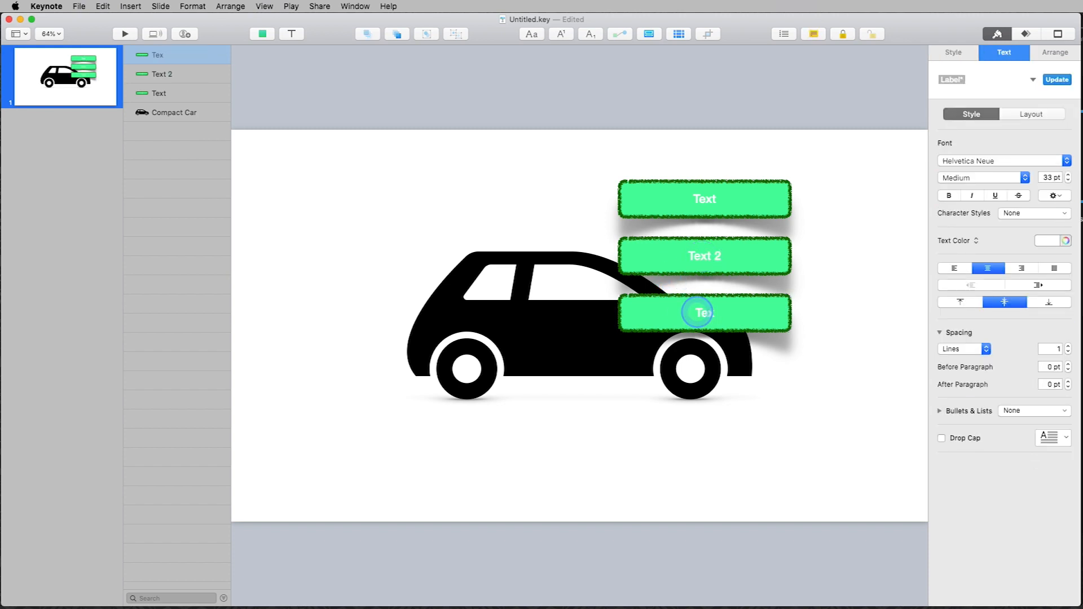
click(895, 232)
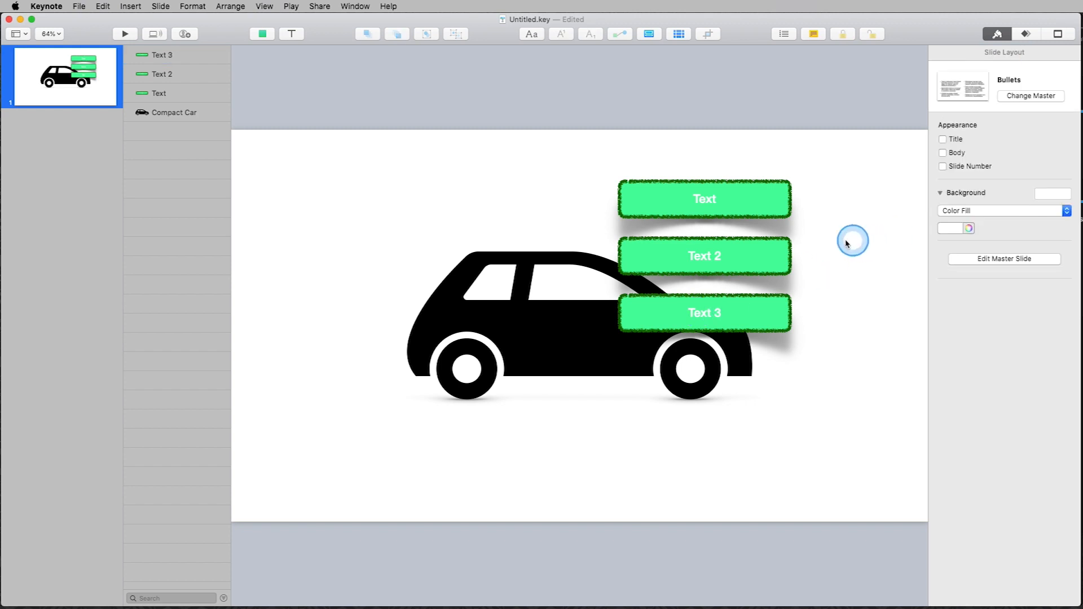
Move the Text and Text 3 rectangles to about x 1171 pt so they overlap the Text 2 rectangle.
click(714, 198)
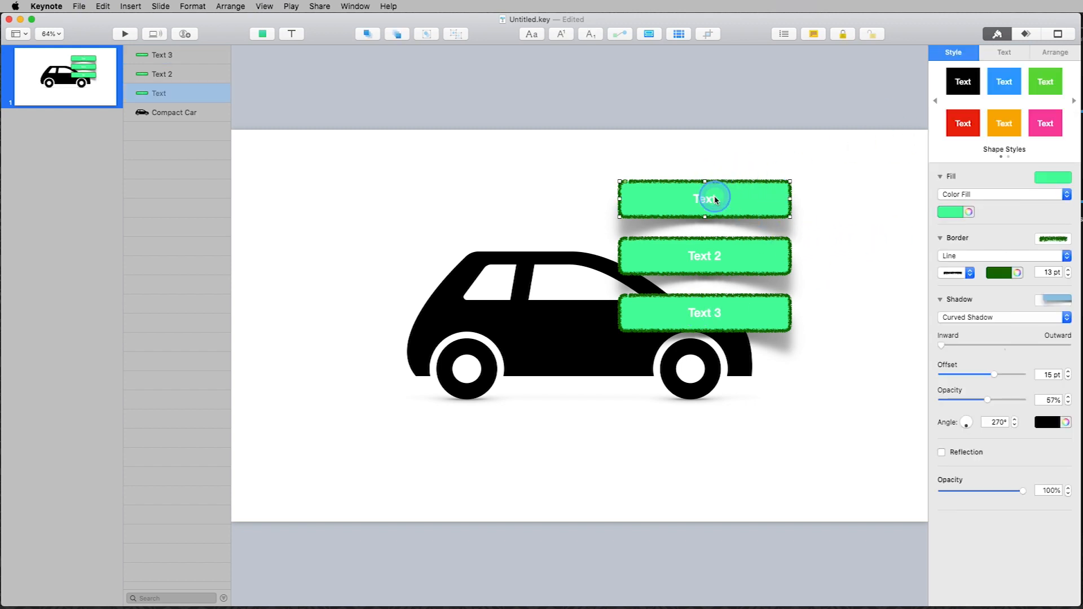
click(1053, 55)
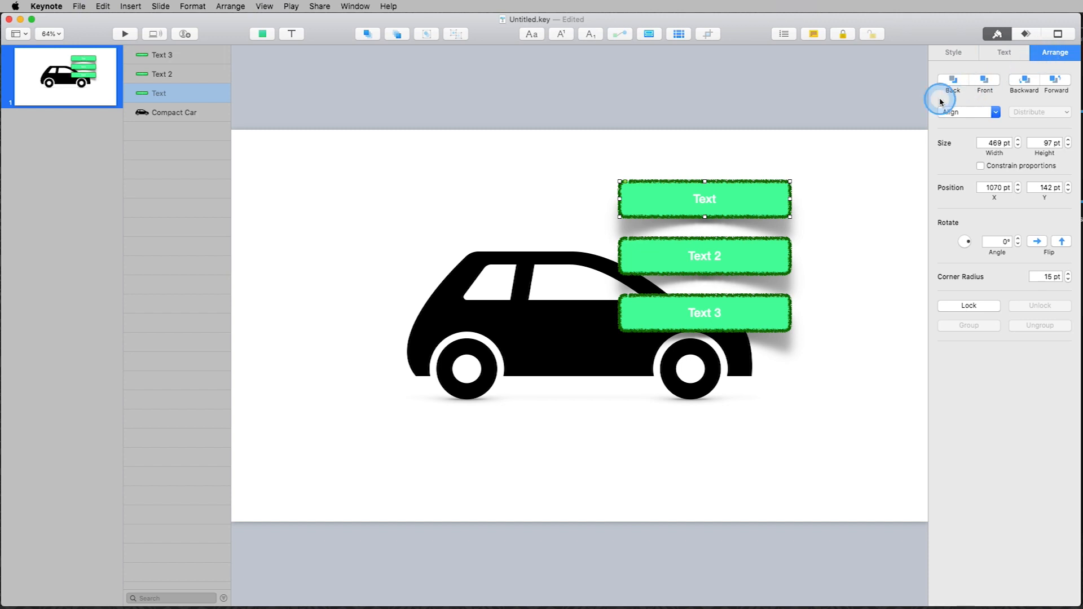
drag(757, 200, 789, 240)
drag(769, 316, 805, 284)
Send the Text rectangle to the back of the stacking order, behind the car.
click(810, 225)
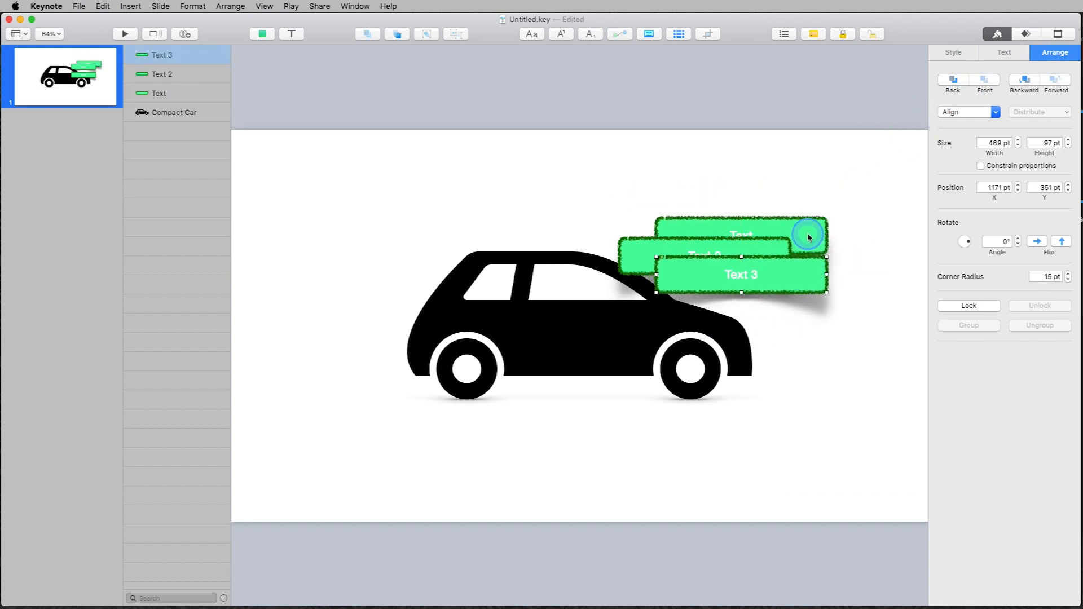
click(953, 80)
click(985, 80)
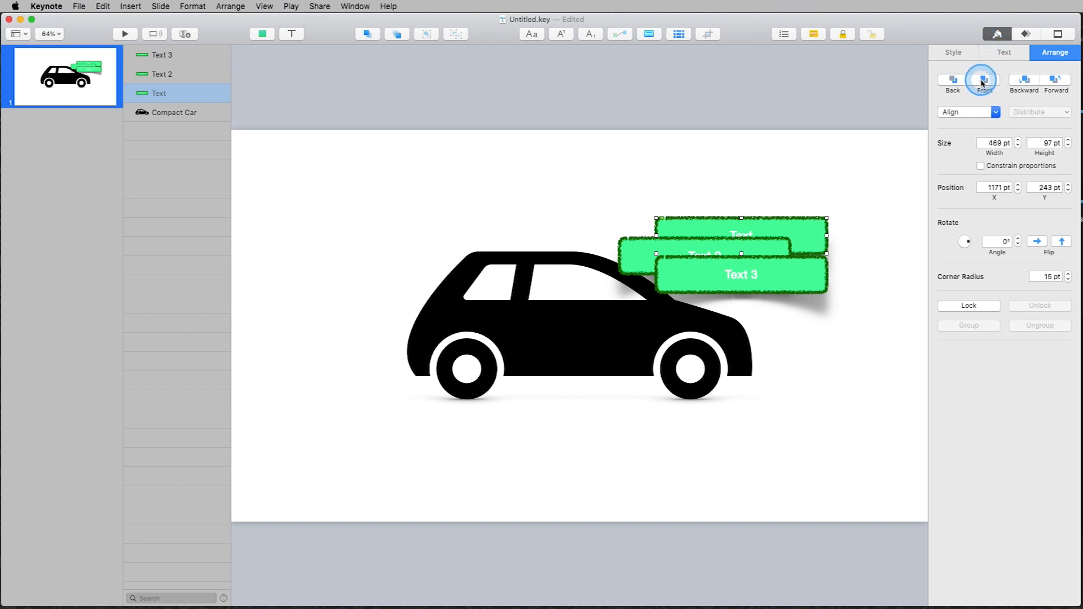
click(953, 81)
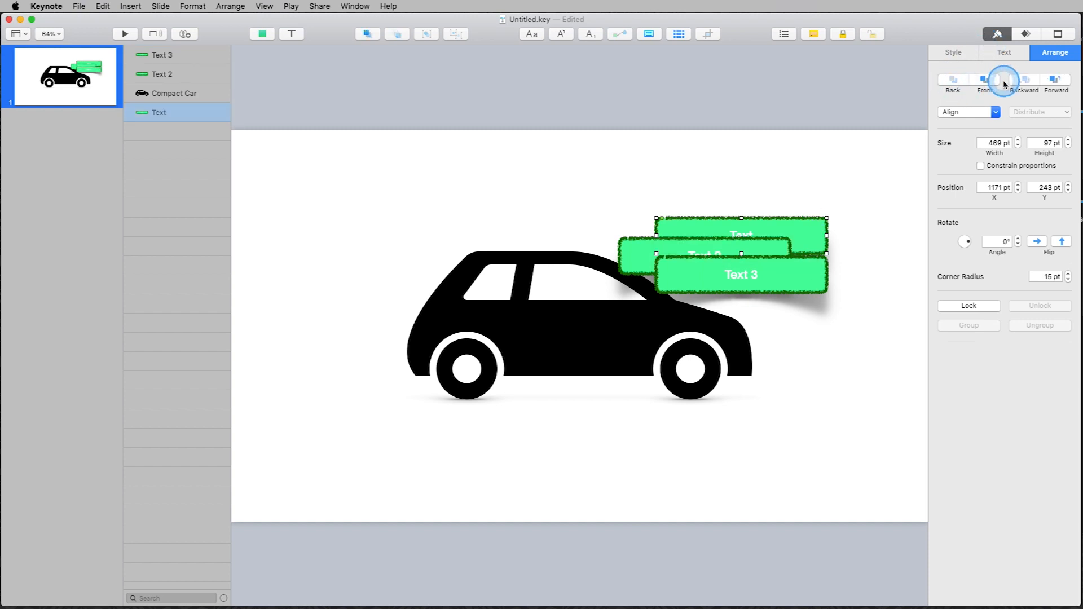
click(975, 85)
click(960, 85)
Select all three green text rectangles and align them by their left edges.
drag(744, 169, 805, 324)
click(966, 115)
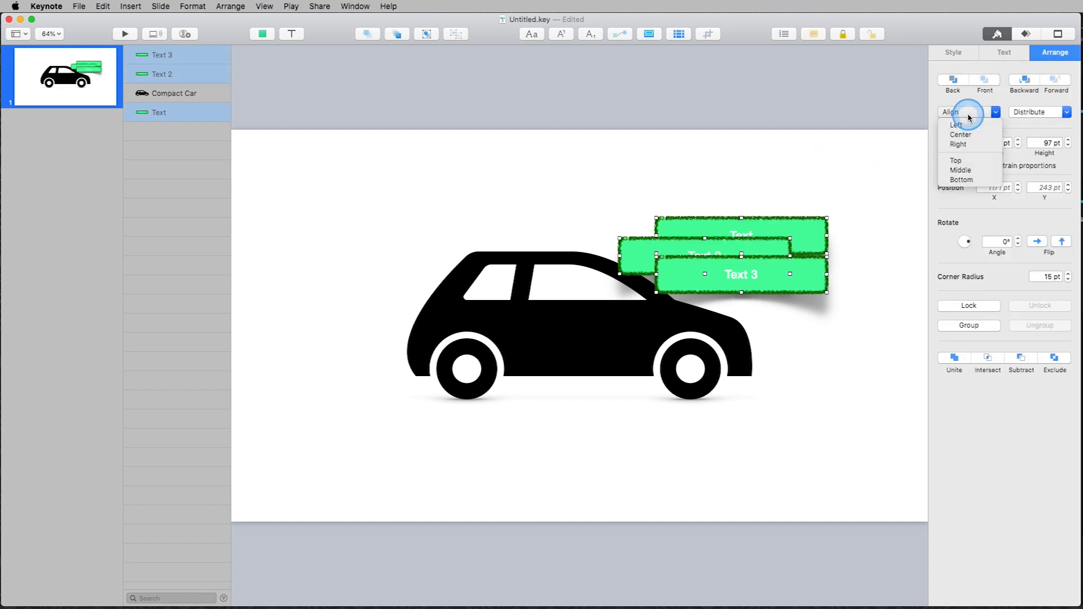
click(972, 125)
Try the Middle alignment on the three rectangles and undo it.
click(970, 113)
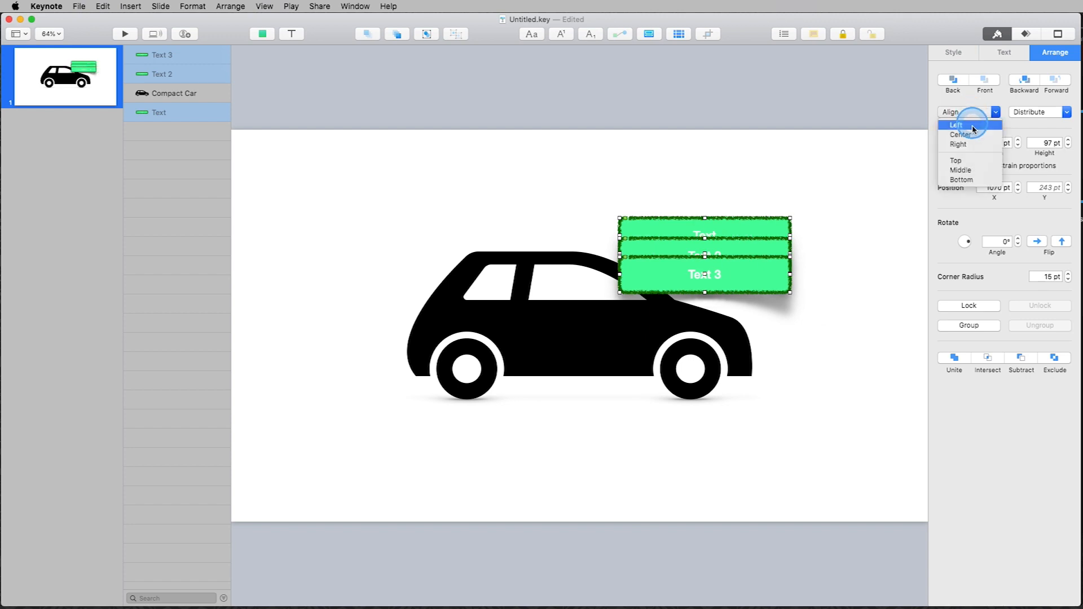
click(970, 169)
key(super+z)
Move the Text rectangle up above Text 2 and Text 3 down to about y 682 pt, keeping them in one column.
click(803, 263)
drag(793, 239, 768, 185)
drag(760, 294, 761, 414)
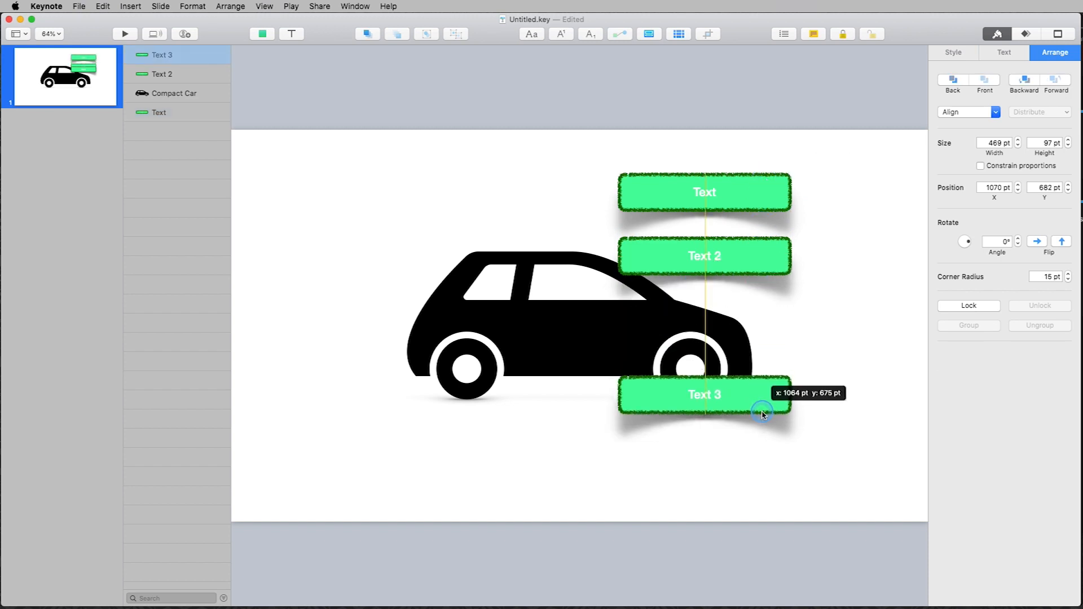
Select all three text rectangles and distribute them vertically.
shift+click(736, 250)
shift+click(733, 182)
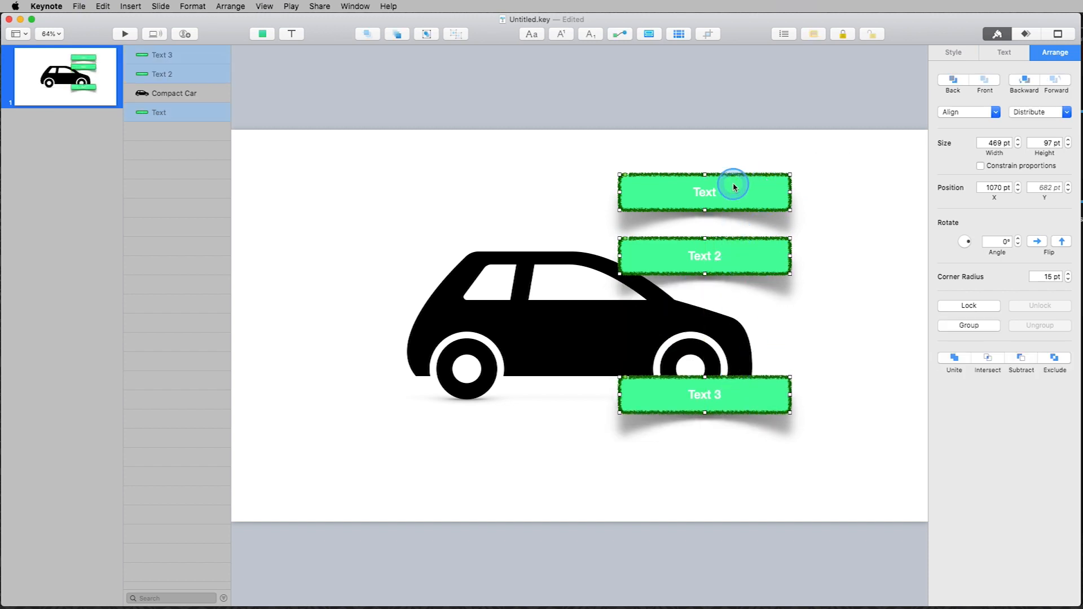
click(1028, 113)
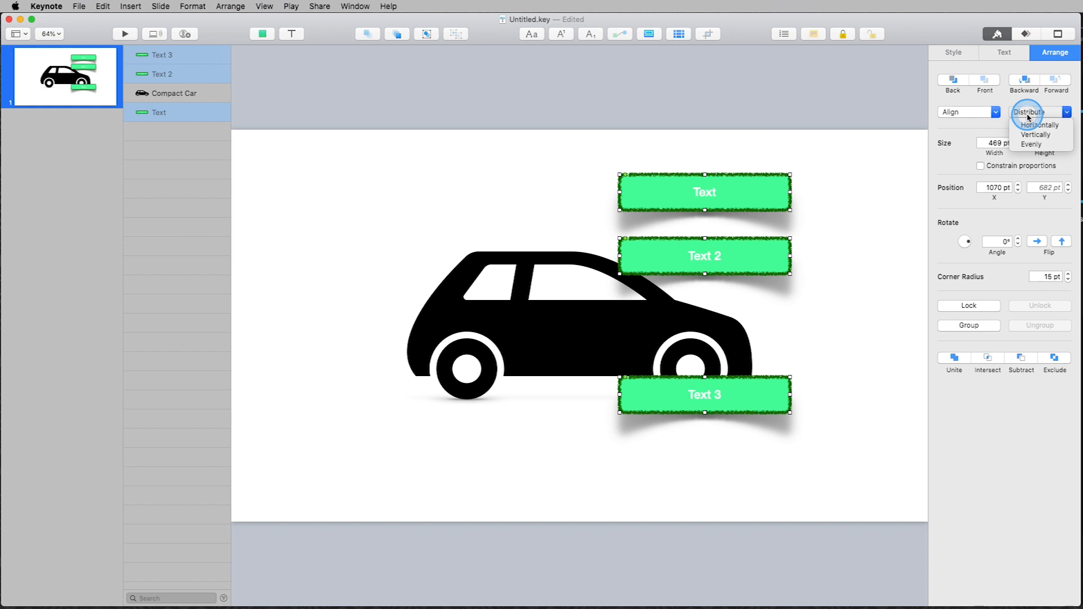
click(1027, 125)
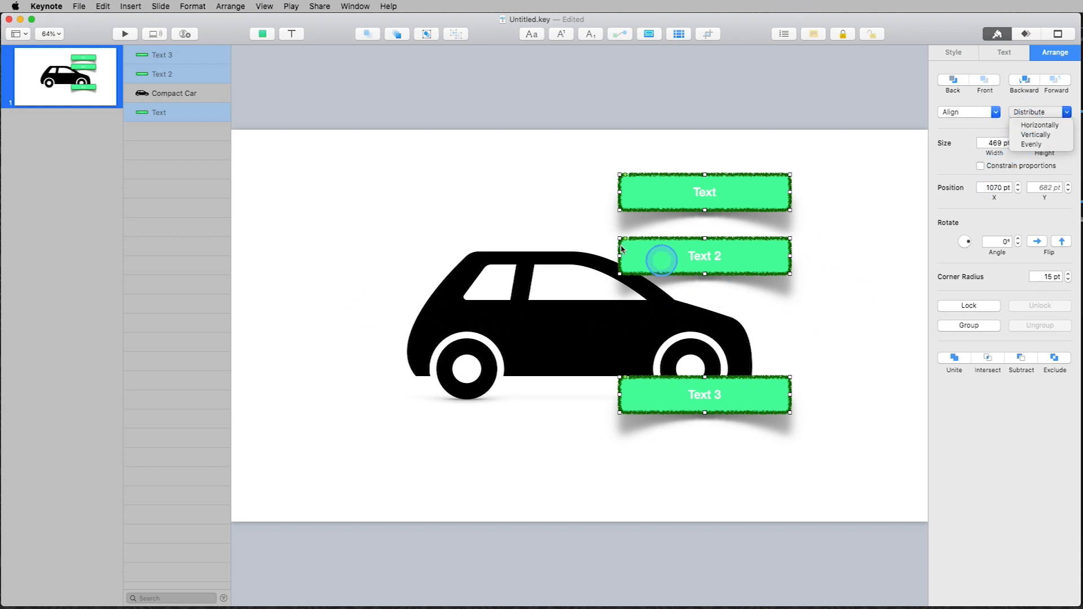
click(1036, 137)
Move the Text 2 rectangle up just below Text, and Text 3 up to about y 508 pt.
click(836, 337)
drag(751, 301, 745, 260)
drag(737, 380, 737, 317)
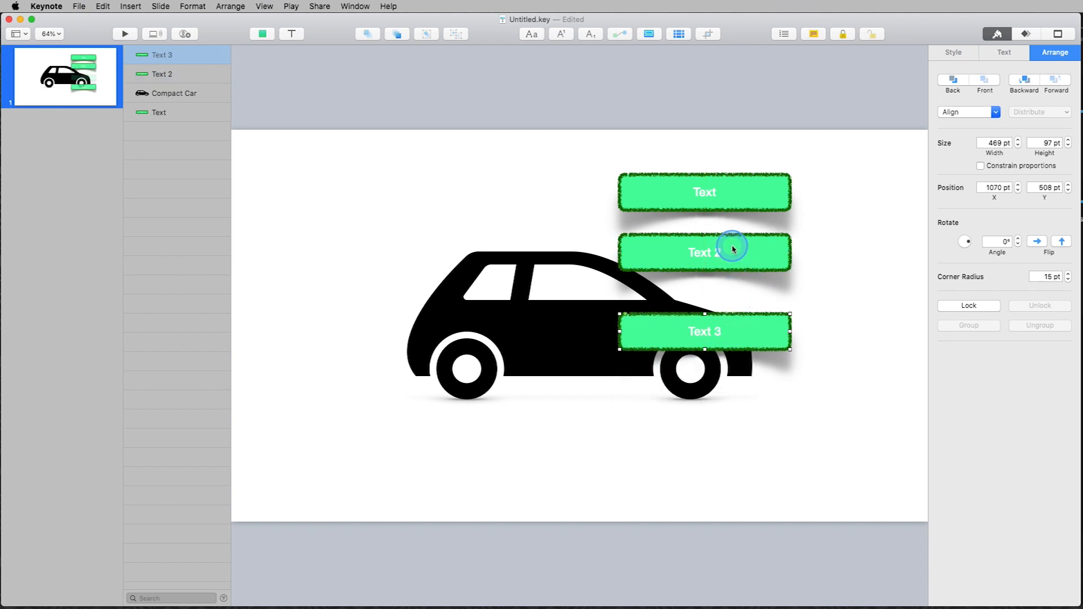
Even out the vertical spacing of the repositioned Text, Text 2 and Text 3 rectangles by distributing them vertically.
shift+click(733, 249)
shift+click(732, 188)
click(1040, 111)
click(1037, 135)
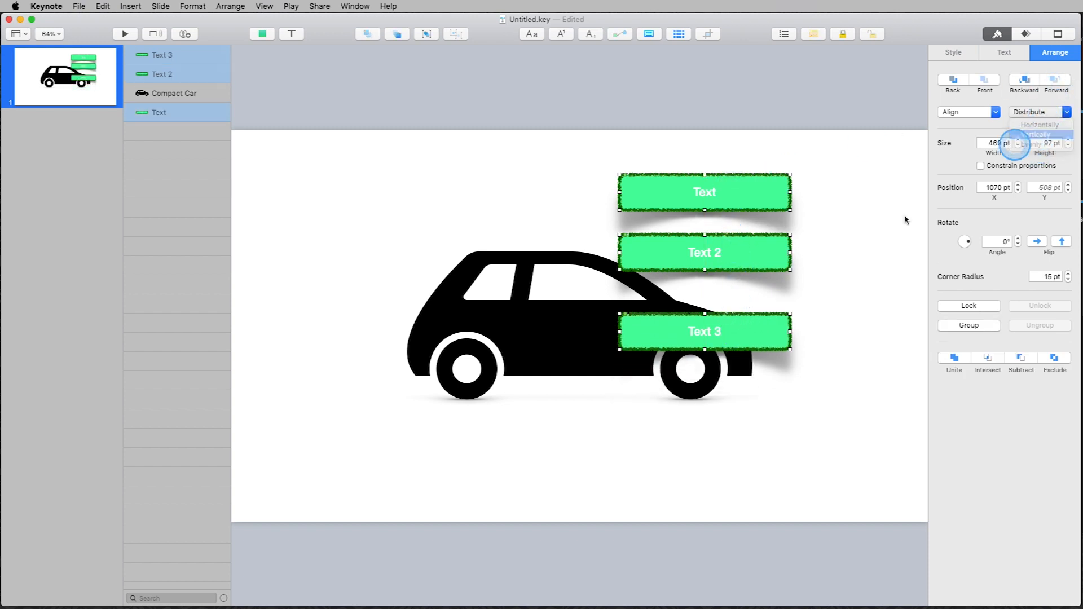
Enlarge the top Text rectangle freehand to about 569 pt wide and 152 pt high.
click(869, 216)
click(762, 194)
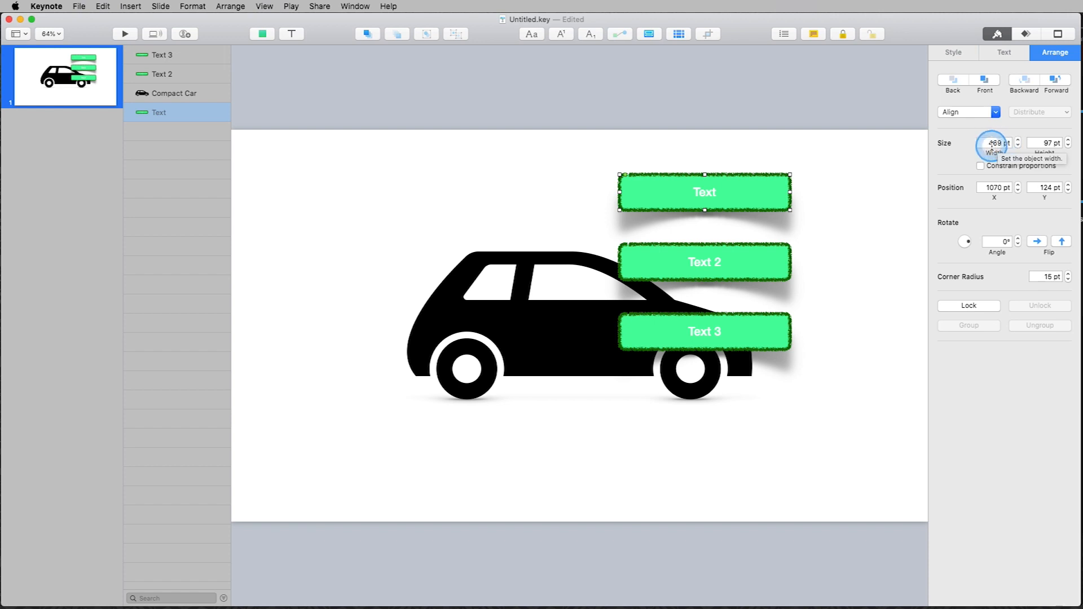
drag(790, 209, 825, 230)
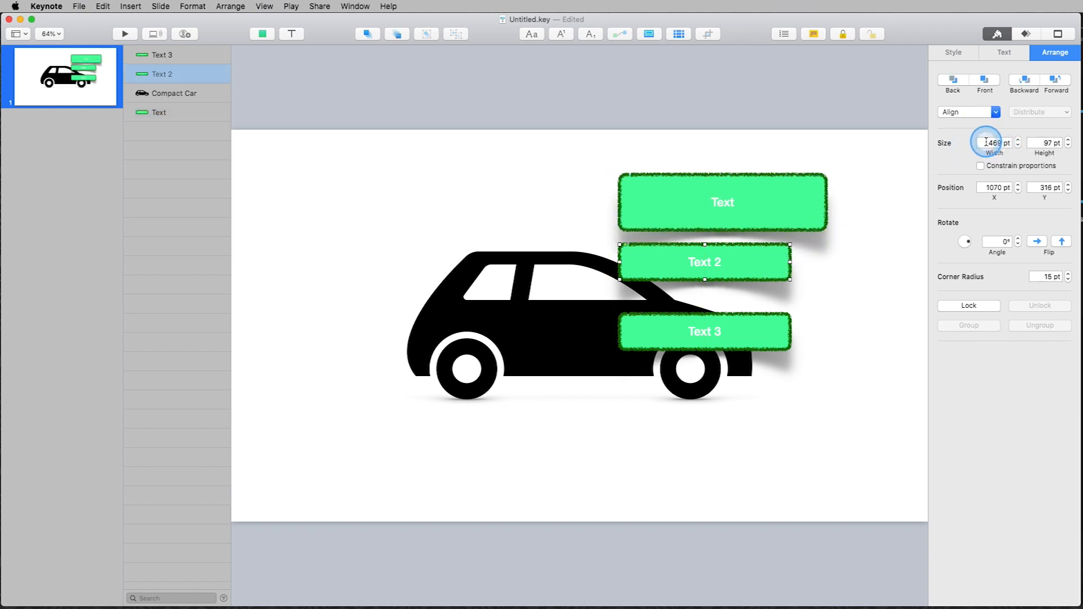
Set the Text rectangle's size to exactly 469 pt wide and 97 pt high so it matches the other two.
click(750, 185)
click(986, 144)
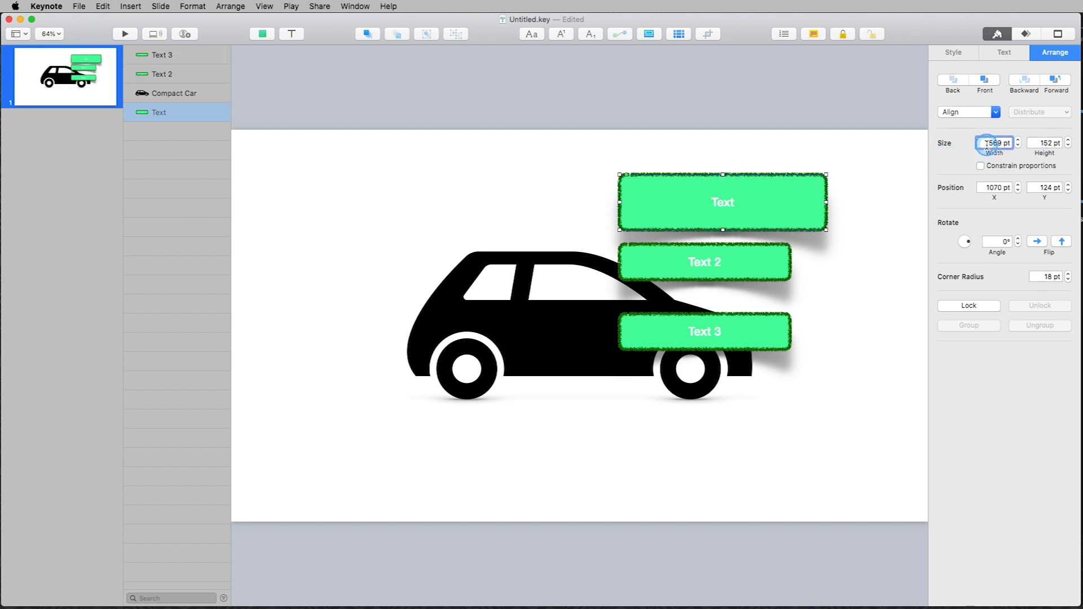
text(469)
key(Tab)
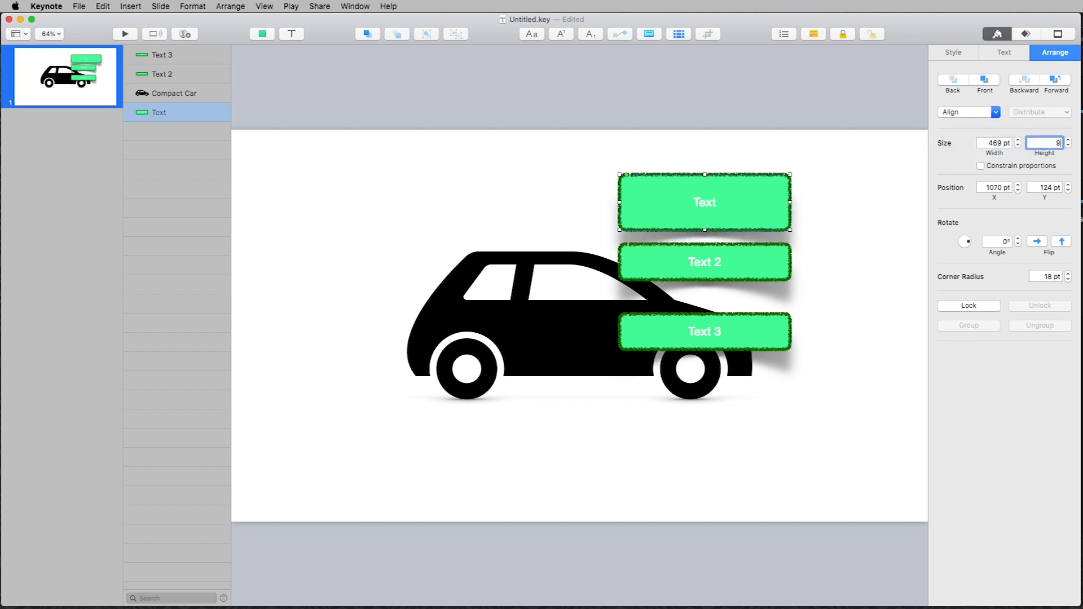
text(97)
key(Return)
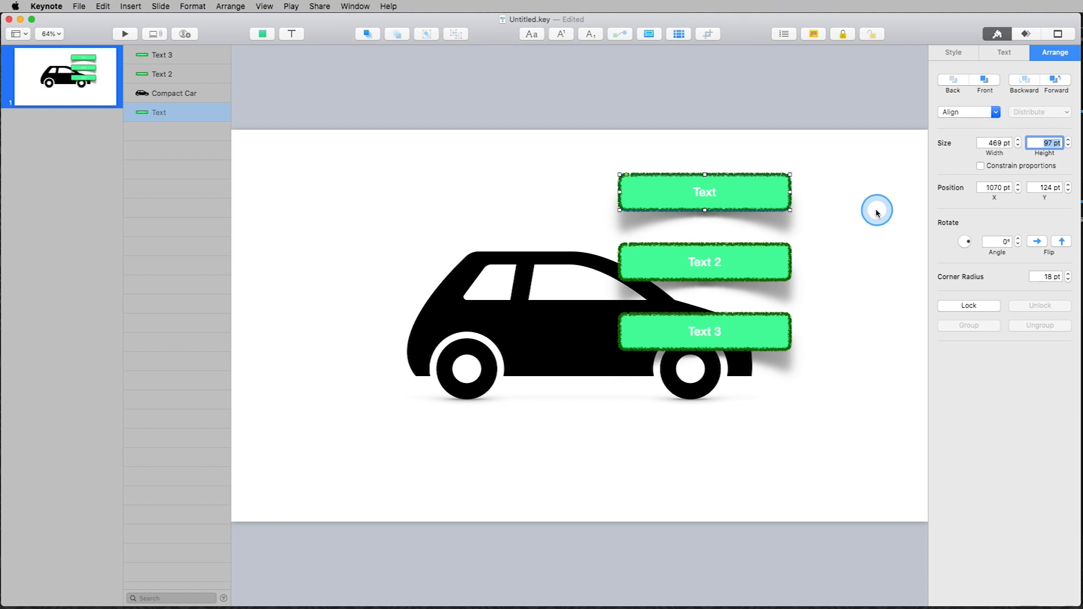
click(878, 213)
click(746, 200)
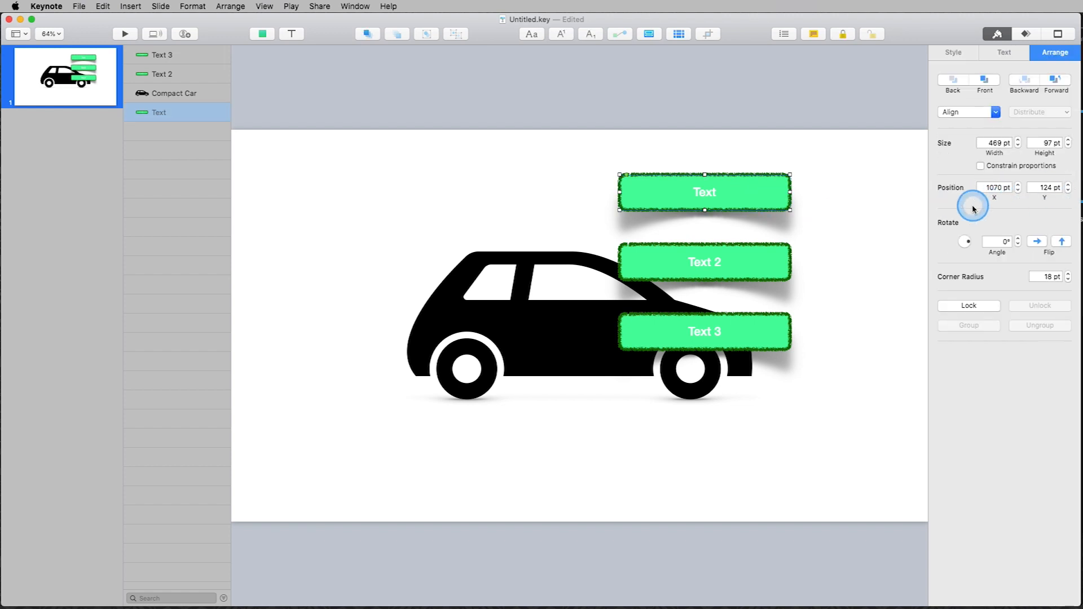
drag(967, 242, 991, 254)
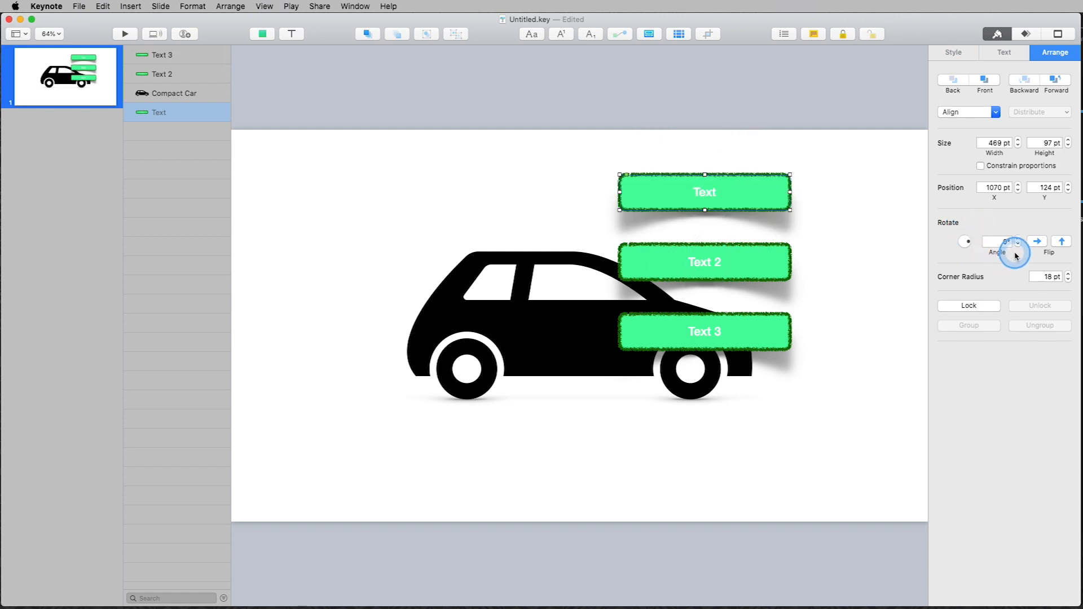
click(1001, 242)
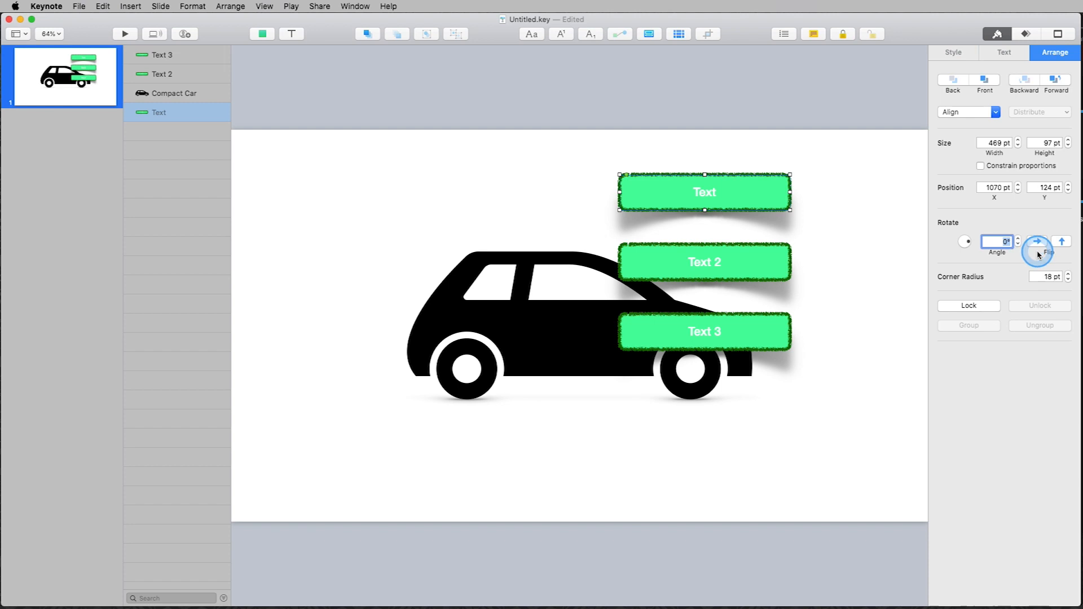
click(1062, 242)
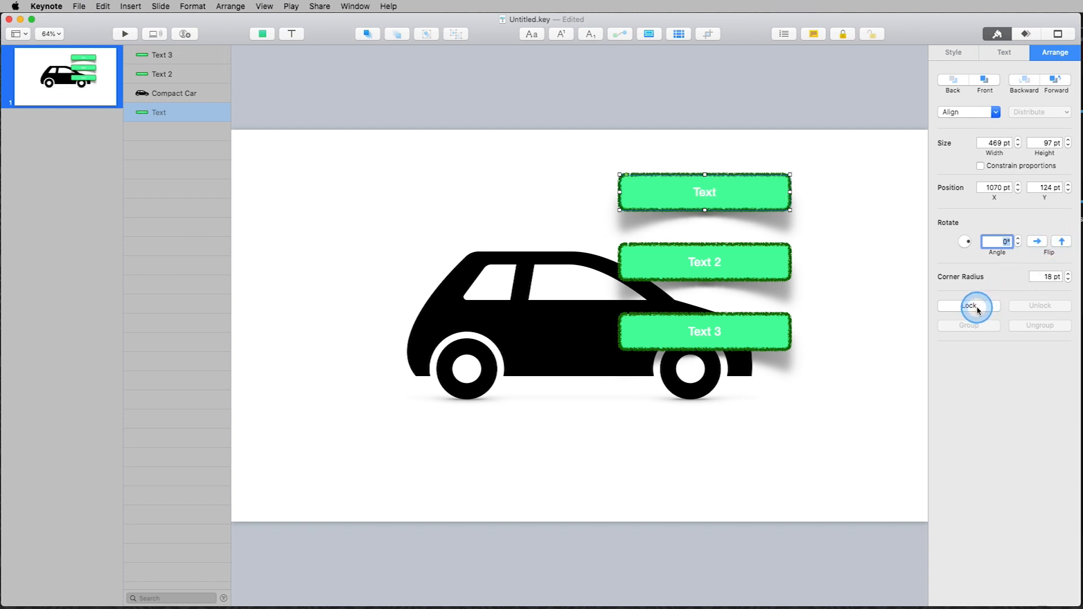
Try out the Text rectangle's corner radius at 50 pt and at a much smaller value.
click(1043, 277)
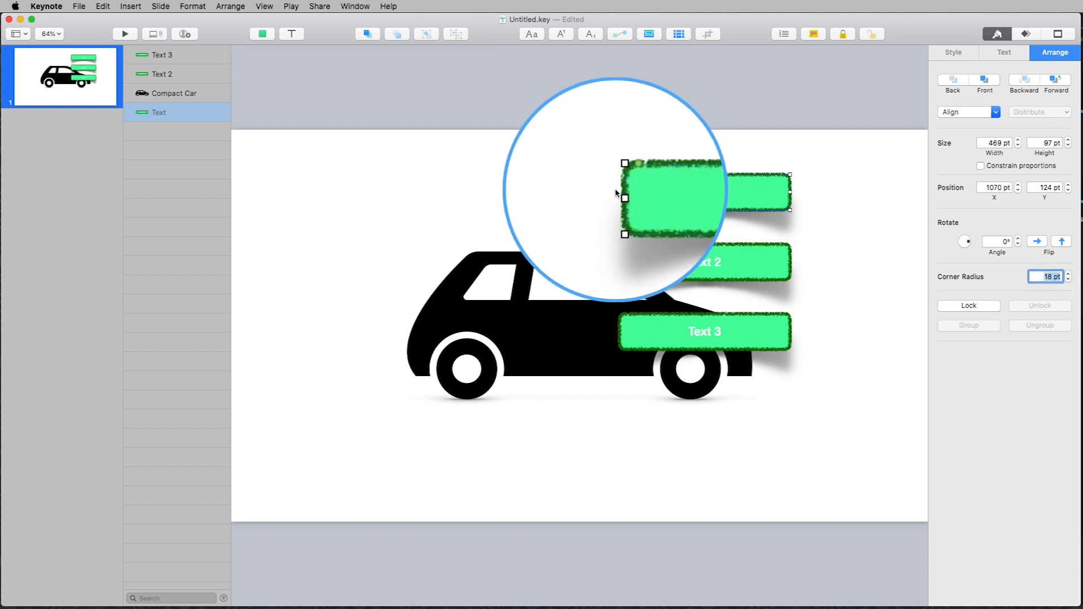
text(50)
key(Return)
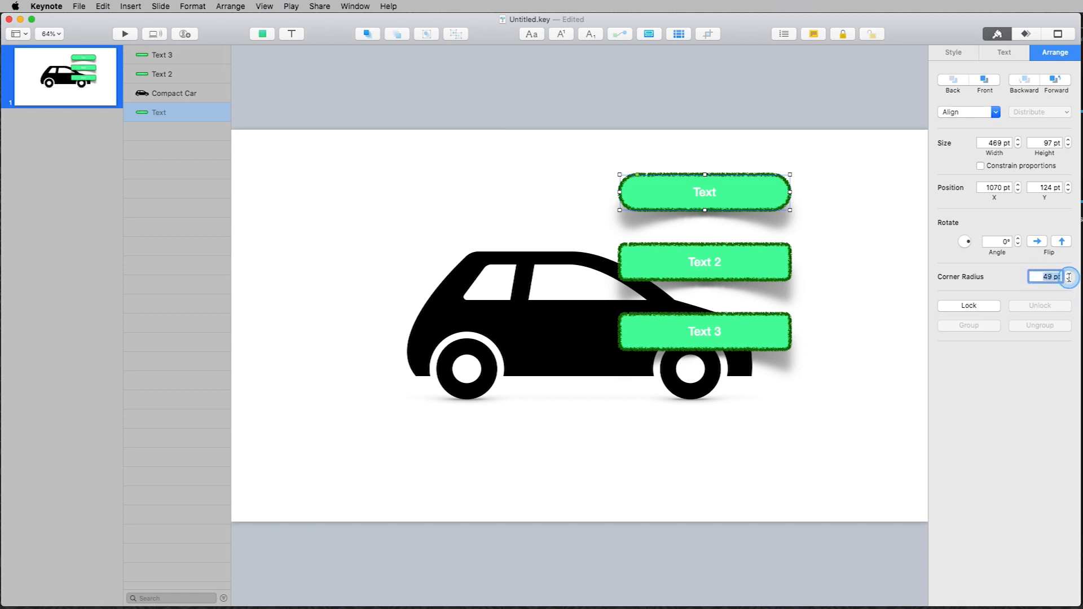
key(Return)
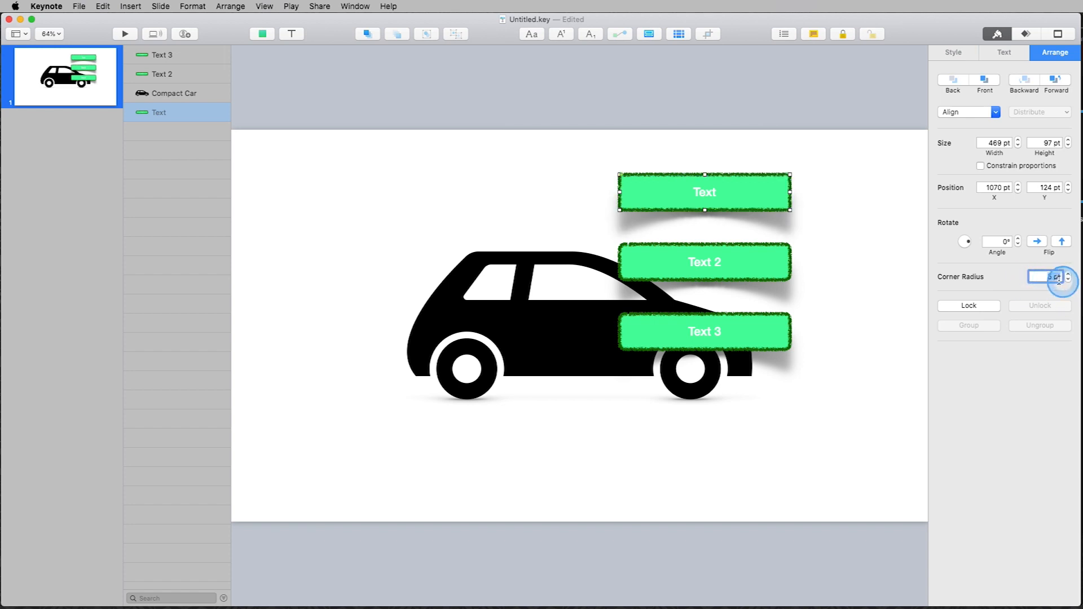
Set the Text rectangle's corner radius to 20 pt and deselect it.
text(20)
key(Return)
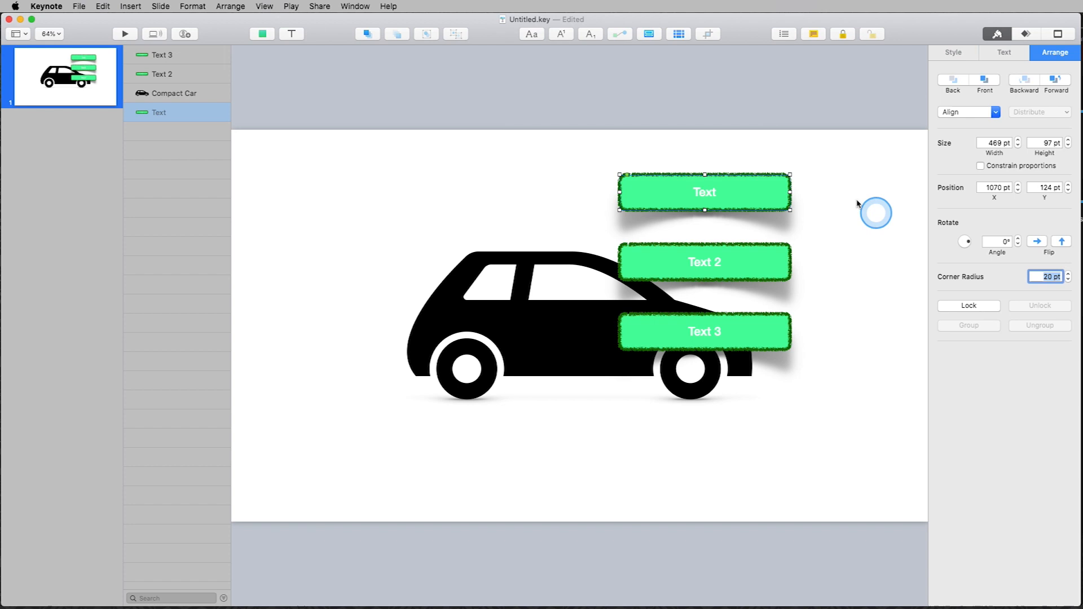
click(720, 155)
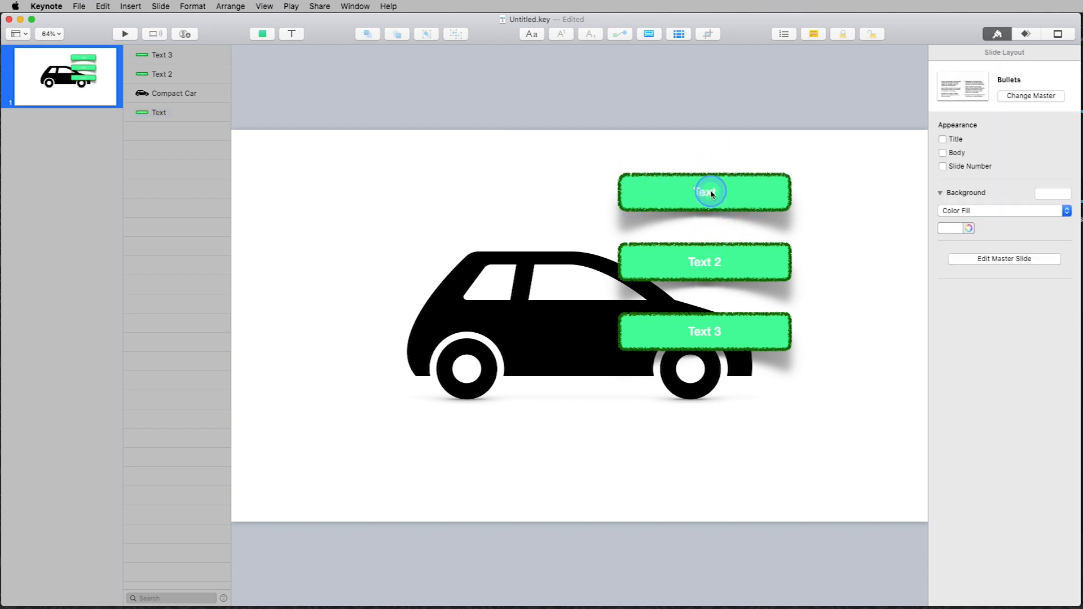
Add an arrow line above the car, running from about x 514 pt to x 799 pt at y 205 pt.
click(263, 34)
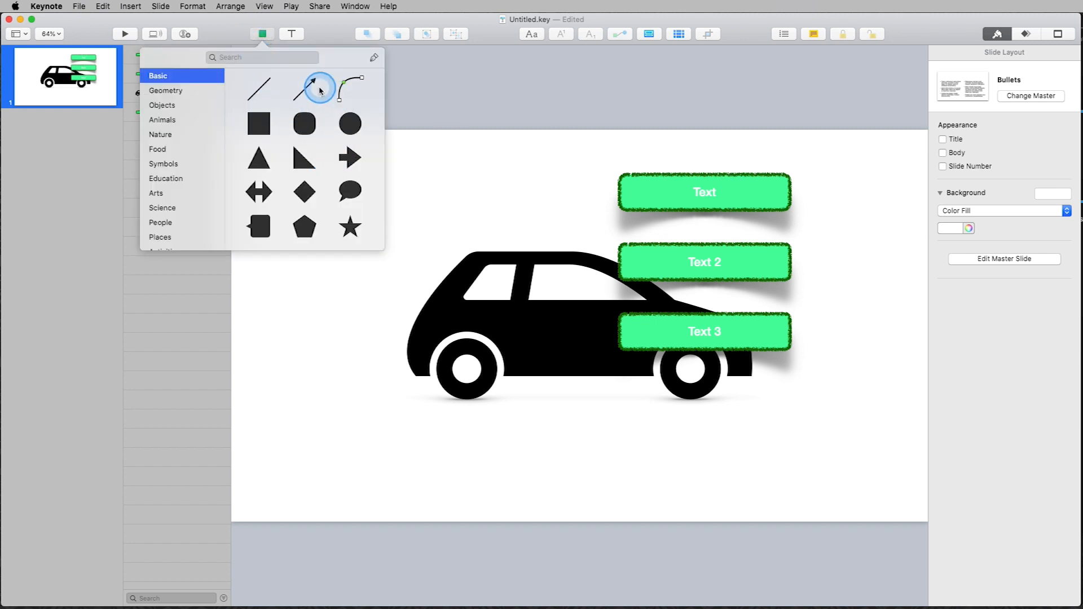
click(313, 85)
drag(583, 328, 506, 205)
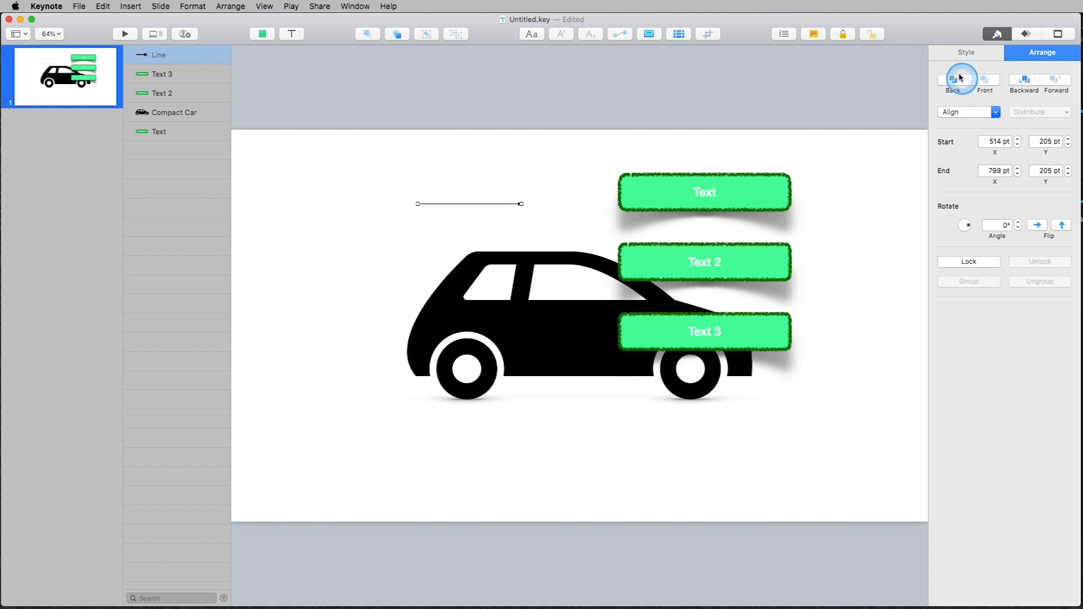
Set the arrow line's stroke width to 20 pt.
click(966, 52)
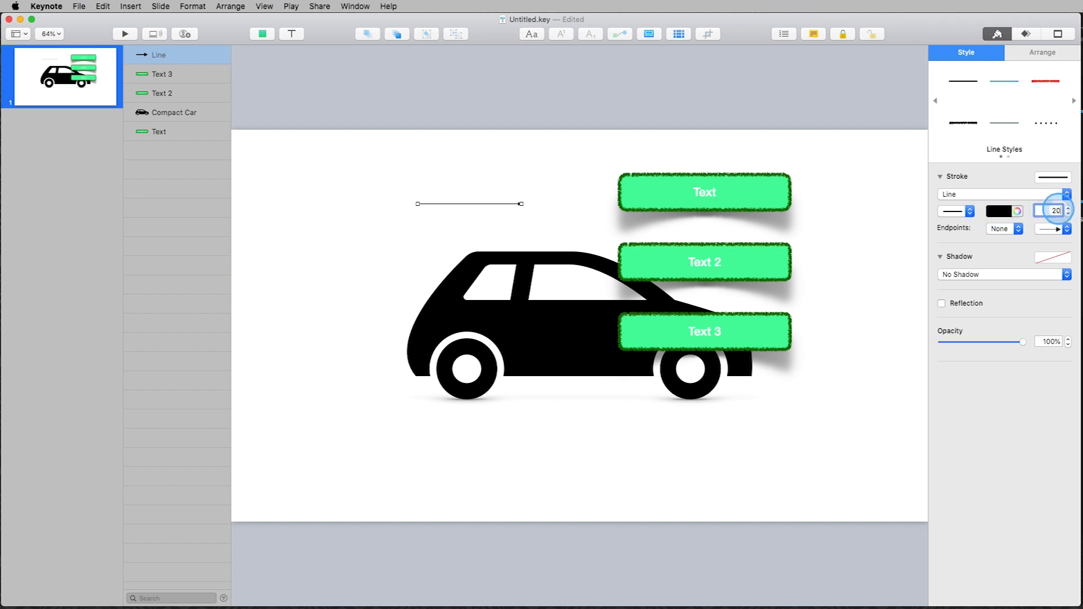
click(1057, 210)
text(20)
key(Return)
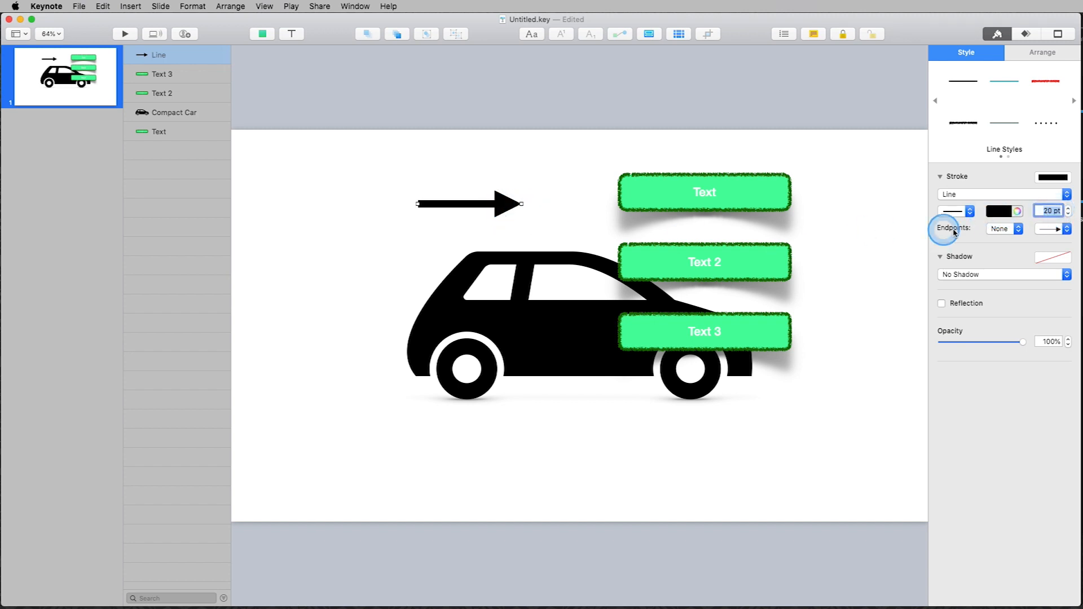
Put an arrowhead on the line's left end and, after trying a diamond, a reversed arrowhead on its right end.
click(1014, 230)
click(1012, 238)
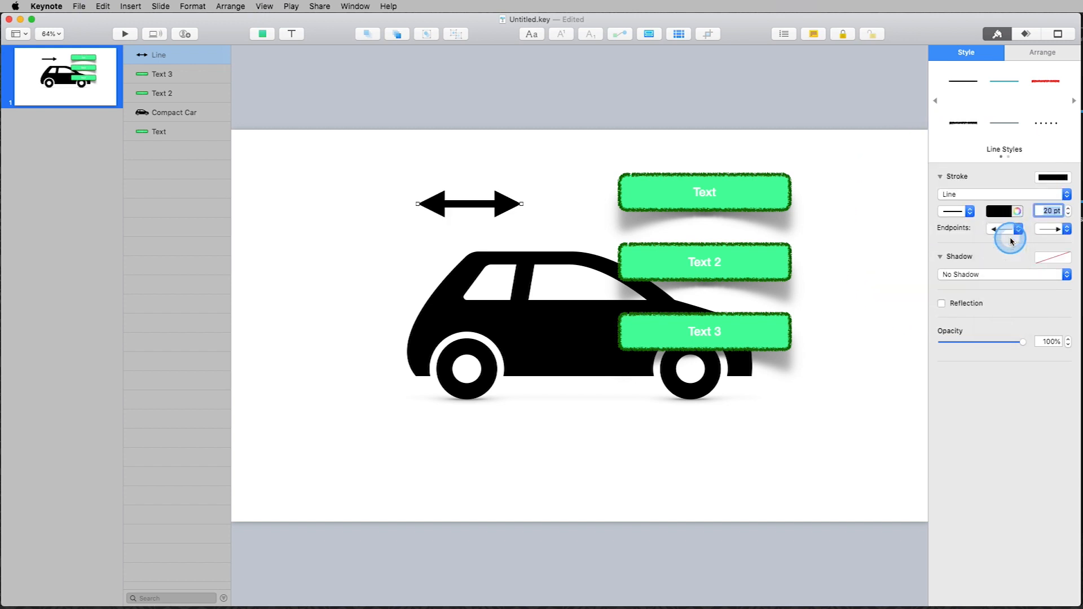
click(1052, 230)
click(1052, 242)
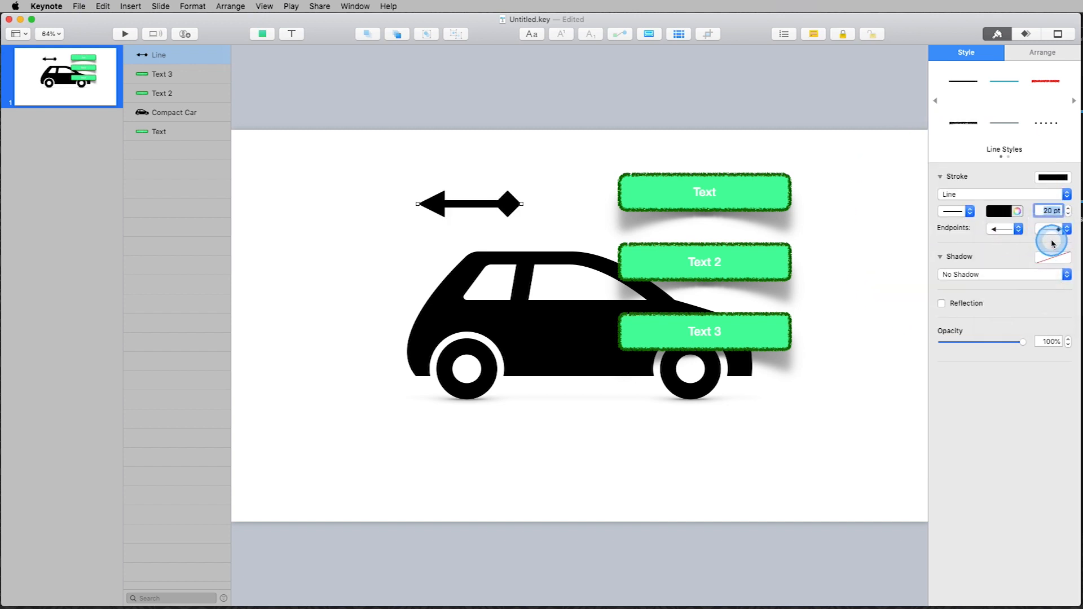
click(1052, 229)
click(1049, 287)
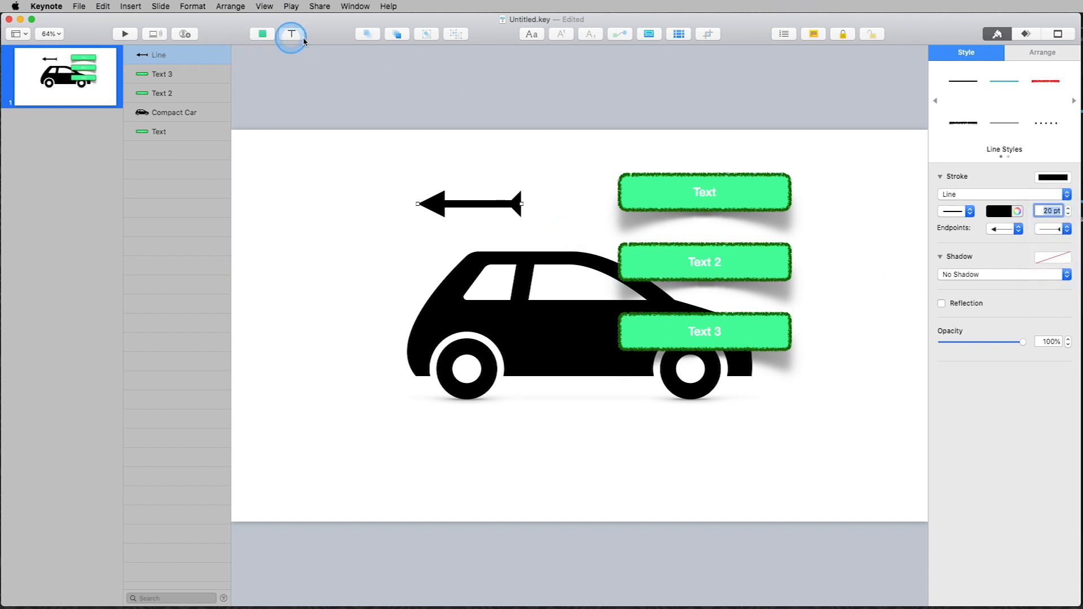
Draw a freeform outline around the car and text rectangles with the Pen tool, mixing curved and straight segments.
click(263, 34)
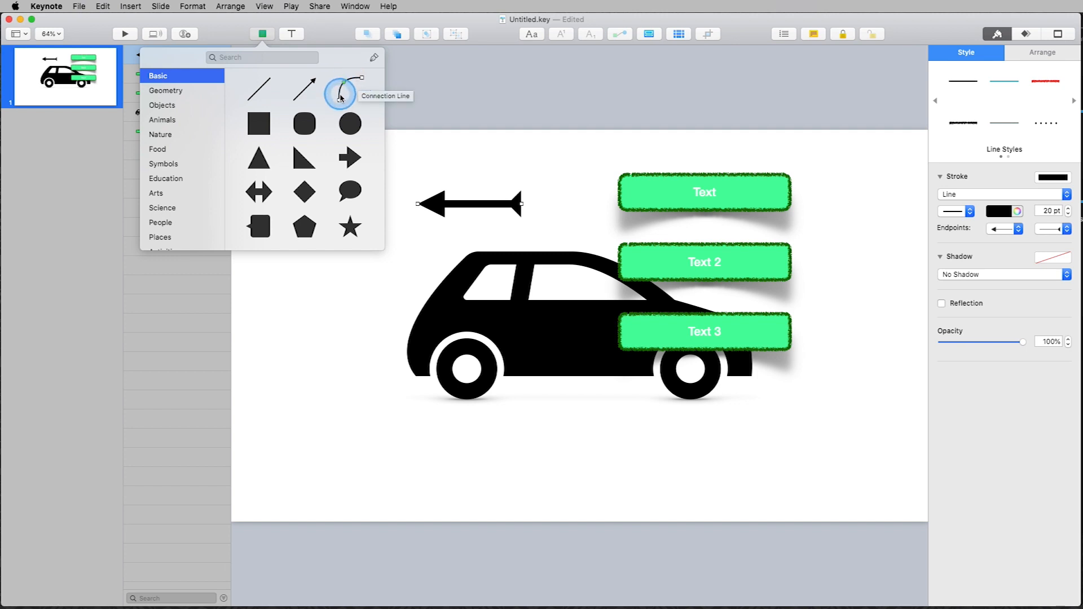
click(375, 59)
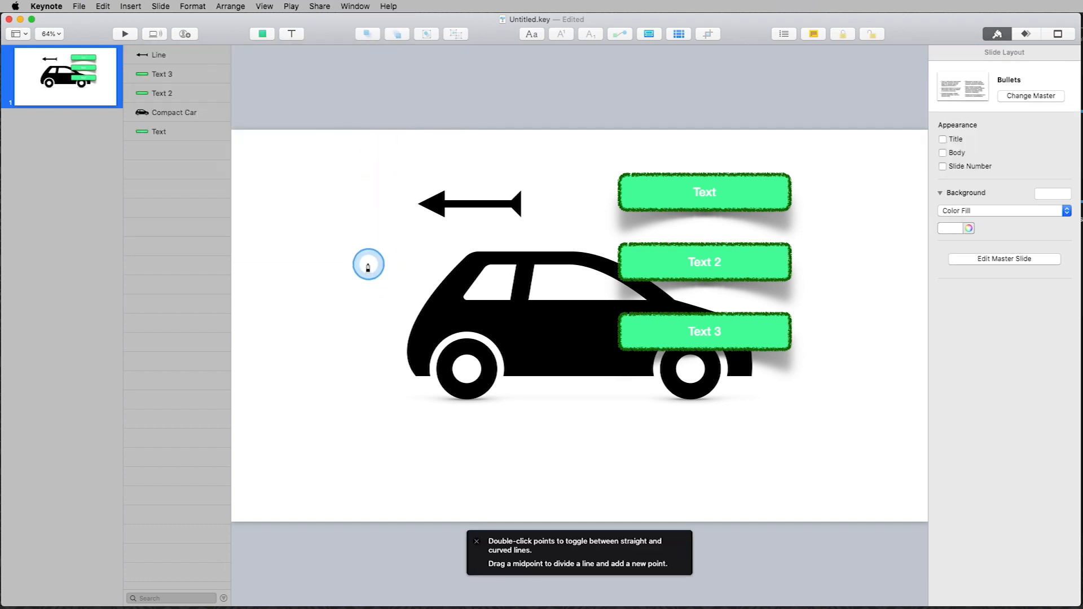
click(317, 237)
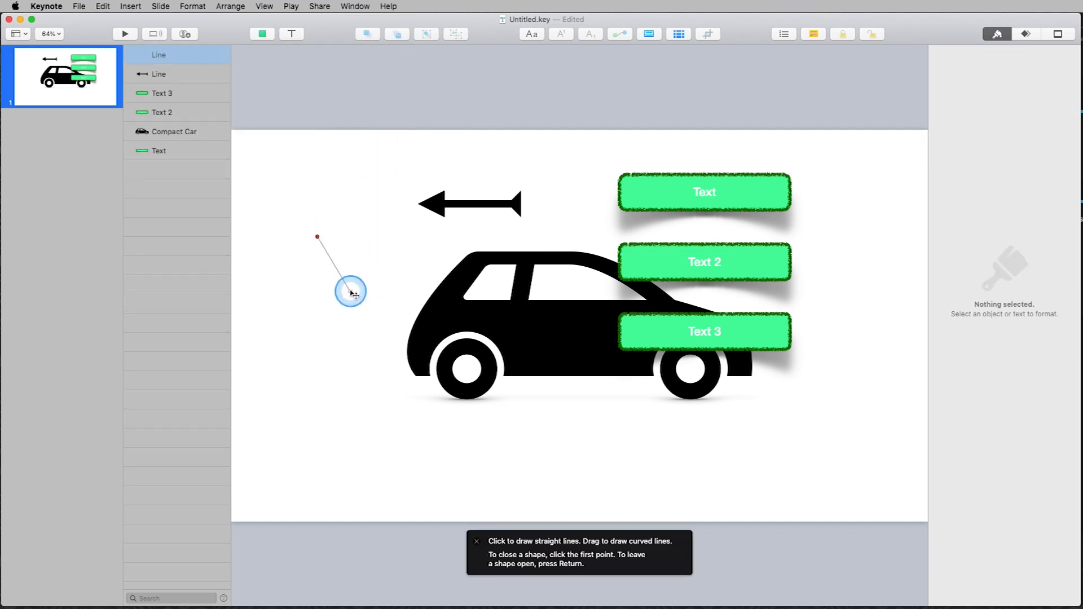
drag(439, 242, 472, 237)
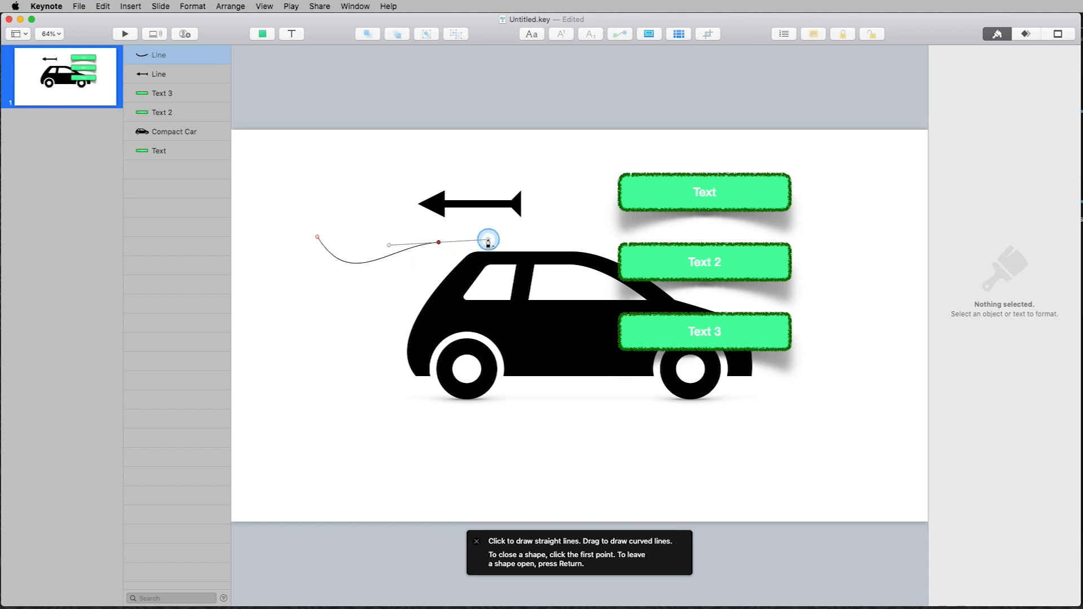
drag(576, 185, 611, 177)
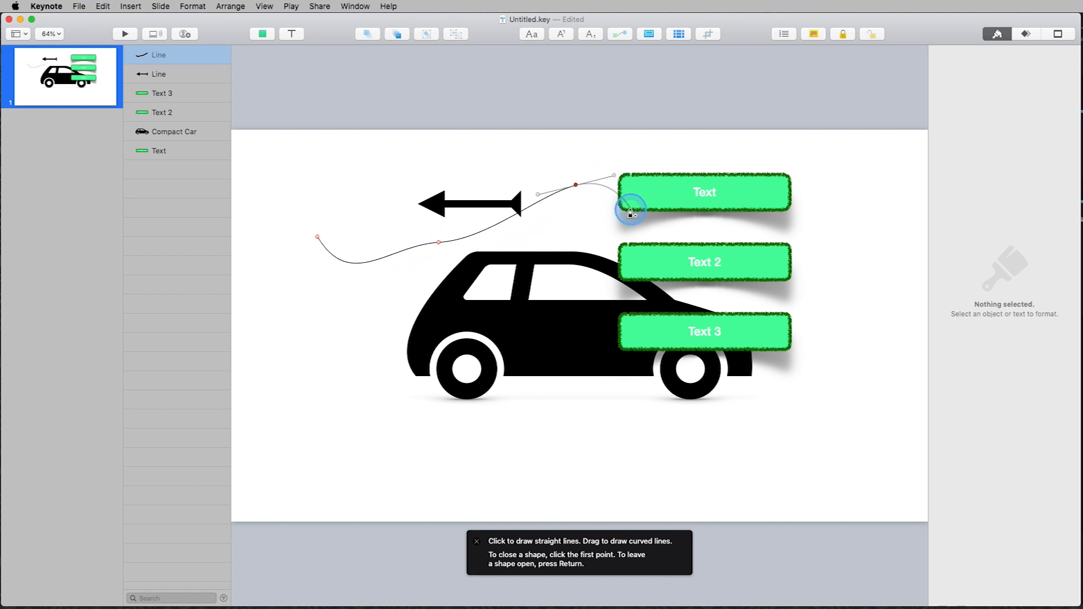
drag(776, 295, 880, 232)
click(878, 311)
click(838, 387)
click(724, 410)
click(559, 419)
drag(353, 373, 350, 335)
drag(320, 296, 303, 281)
drag(317, 237, 350, 291)
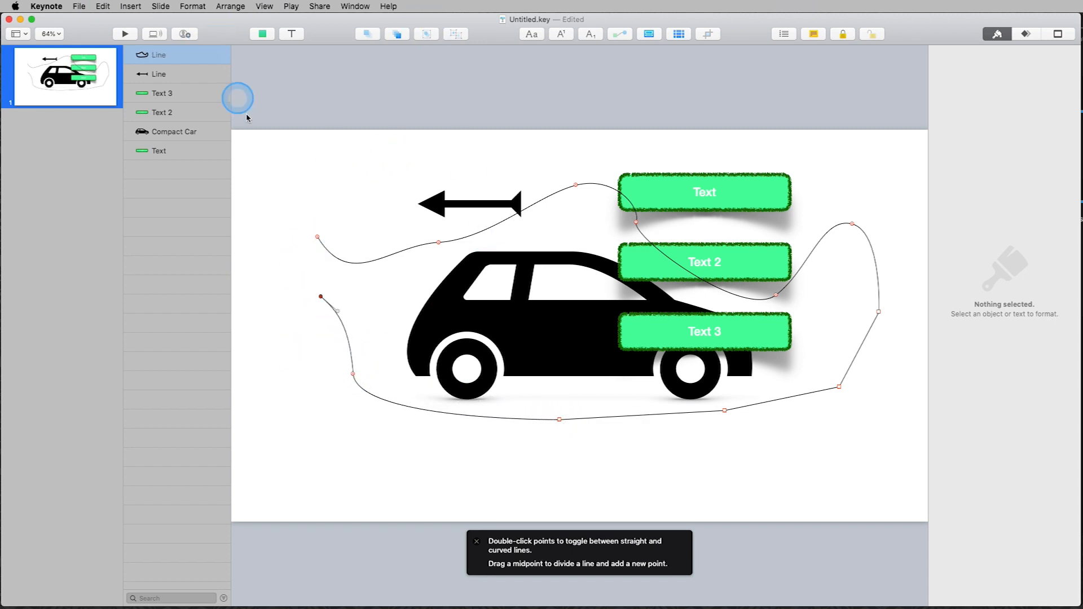
Delete the freeform outline drawn around the car.
click(357, 238)
click(361, 261)
key(Delete)
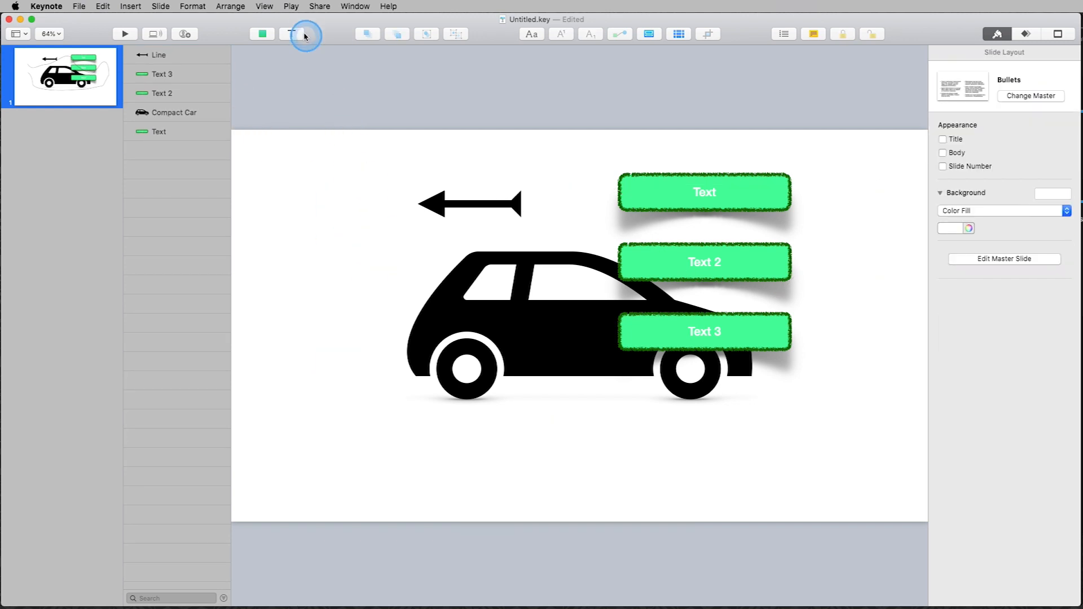
Add a quote bubble and place it beside the arrow, at about x 234 pt, y 199 pt.
click(258, 35)
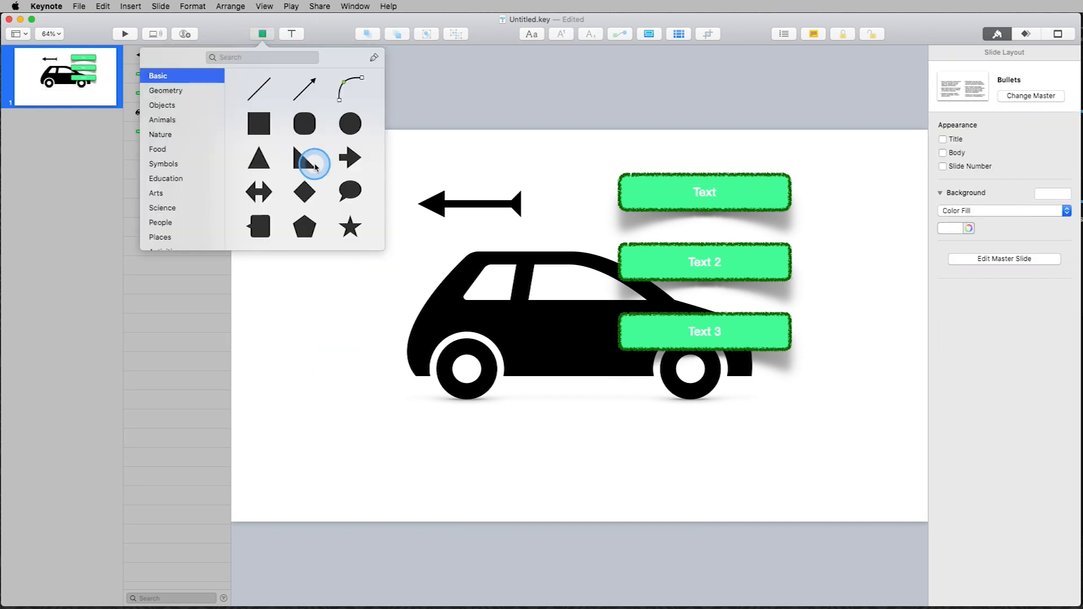
click(351, 180)
drag(578, 329, 352, 230)
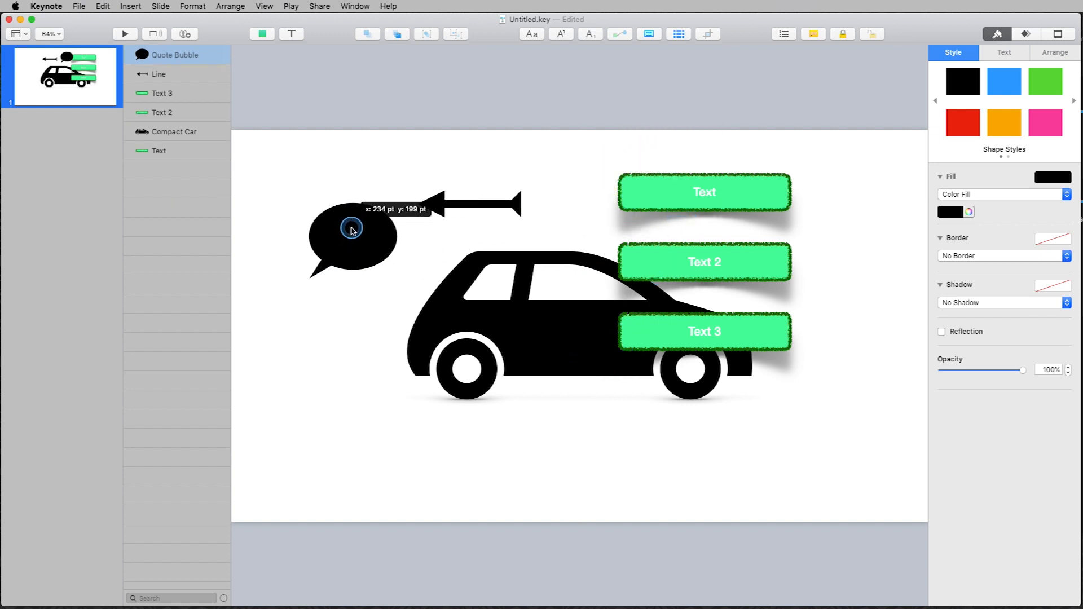
Add a basic square and place it below the quote bubble, near the slide's lower left.
click(263, 34)
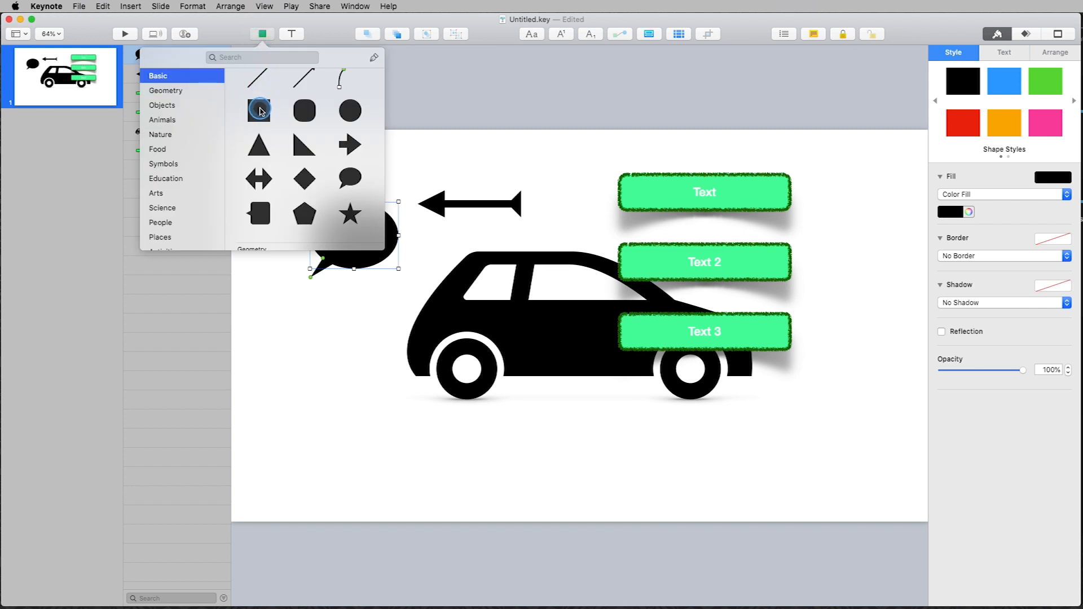
click(260, 110)
drag(583, 341, 354, 434)
Duplicate the slide and delete everything on the copy except the square.
click(39, 84)
key(super+d)
drag(290, 114, 862, 319)
key(Delete)
Enlarge the square into a large rectangle mid-slide and give it a tiled dark grey texture as image fill.
drag(356, 421, 767, 496)
mouse_move(661, 387)
mouse_down()
mouse_move(672, 358)
mouse_move(665, 365)
mouse_move(676, 365)
mouse_move(662, 366)
mouse_up()
drag(973, 195, 982, 224)
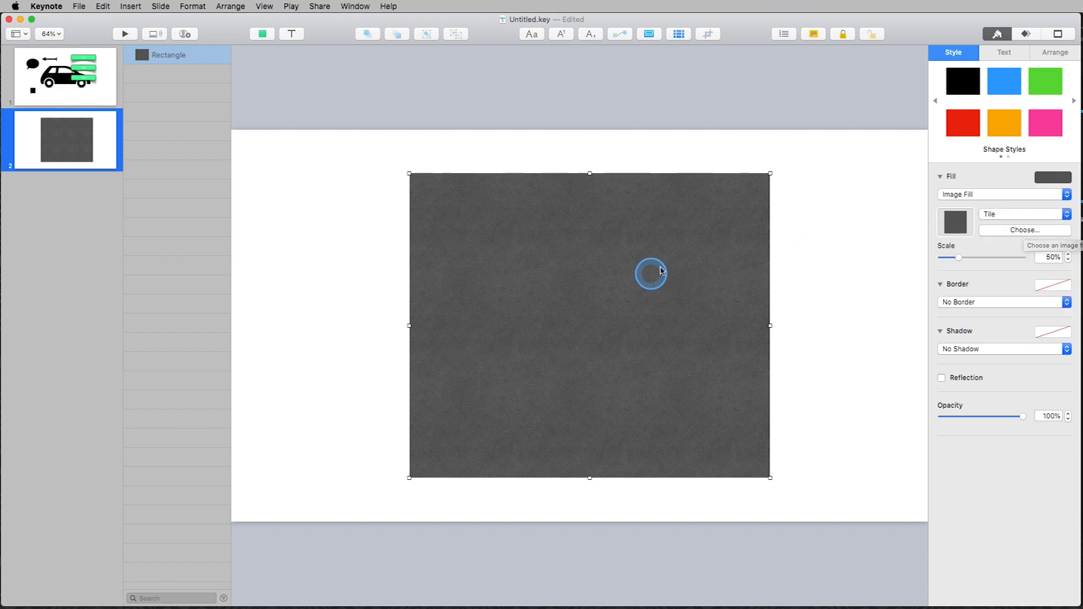
Shrink the textured rectangle to a near-square and move it to the slide's upper left.
drag(771, 173, 670, 226)
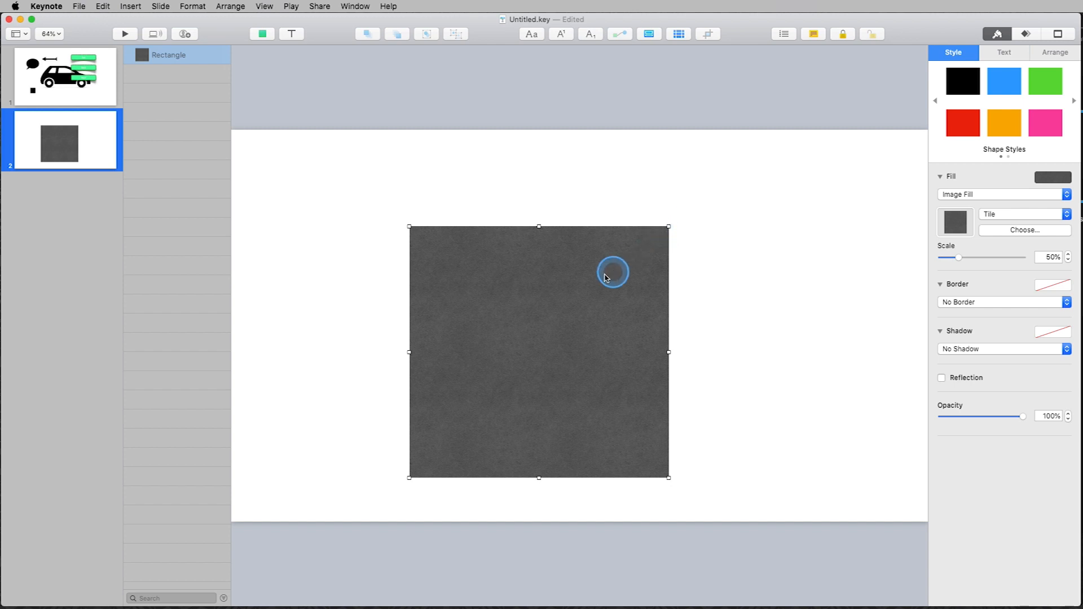
click(589, 261)
click(582, 201)
drag(570, 281, 433, 220)
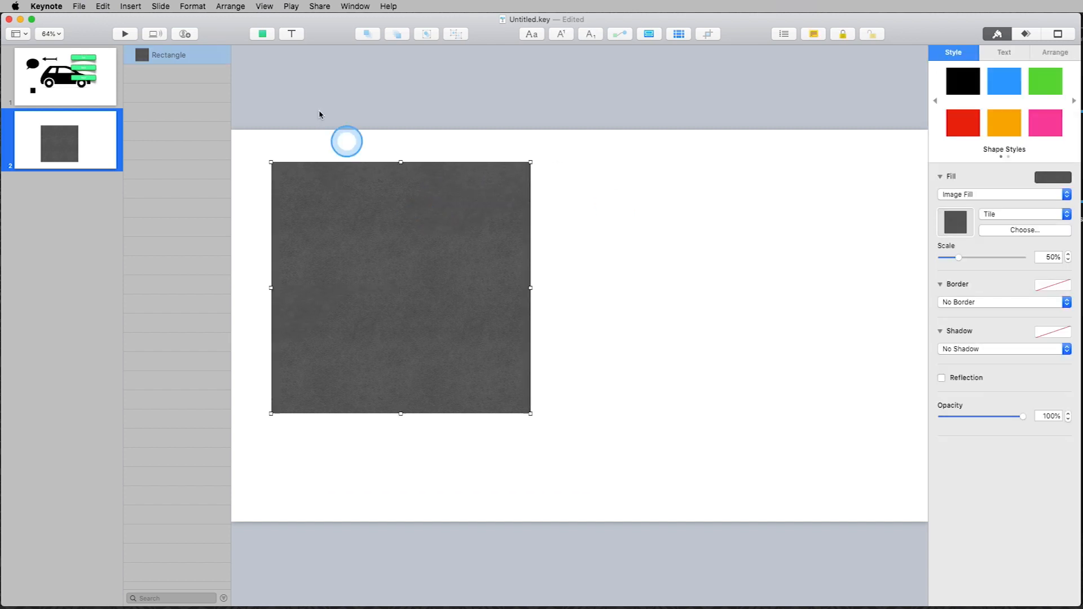
click(263, 34)
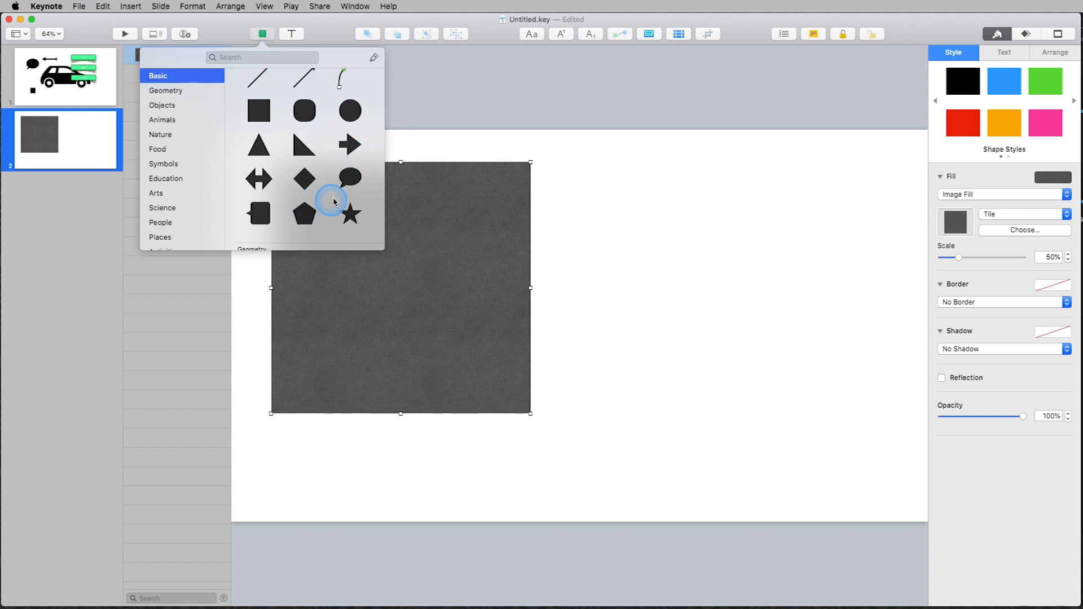
click(648, 221)
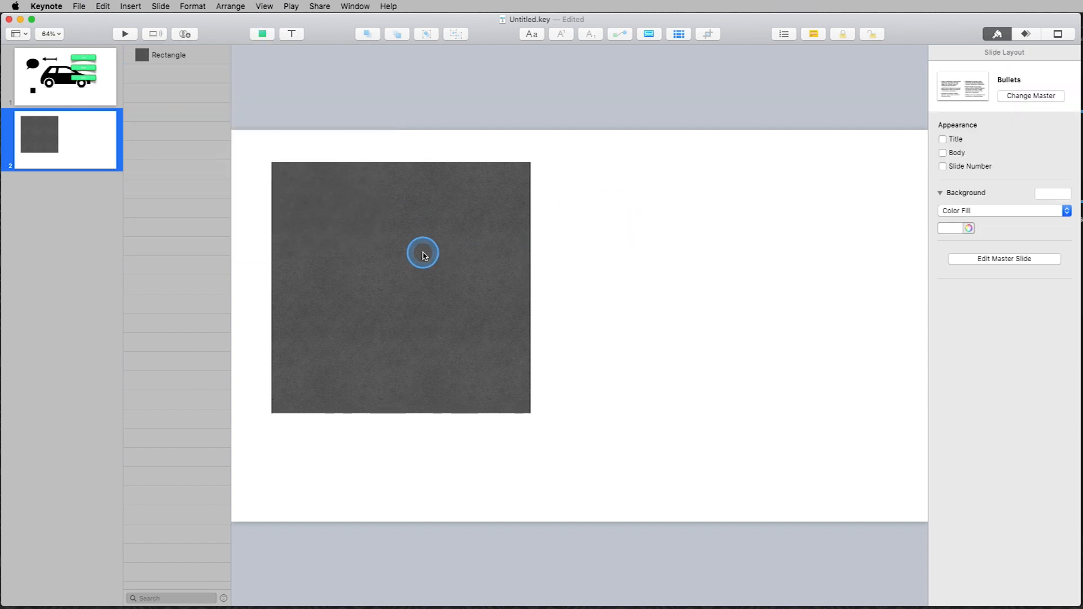
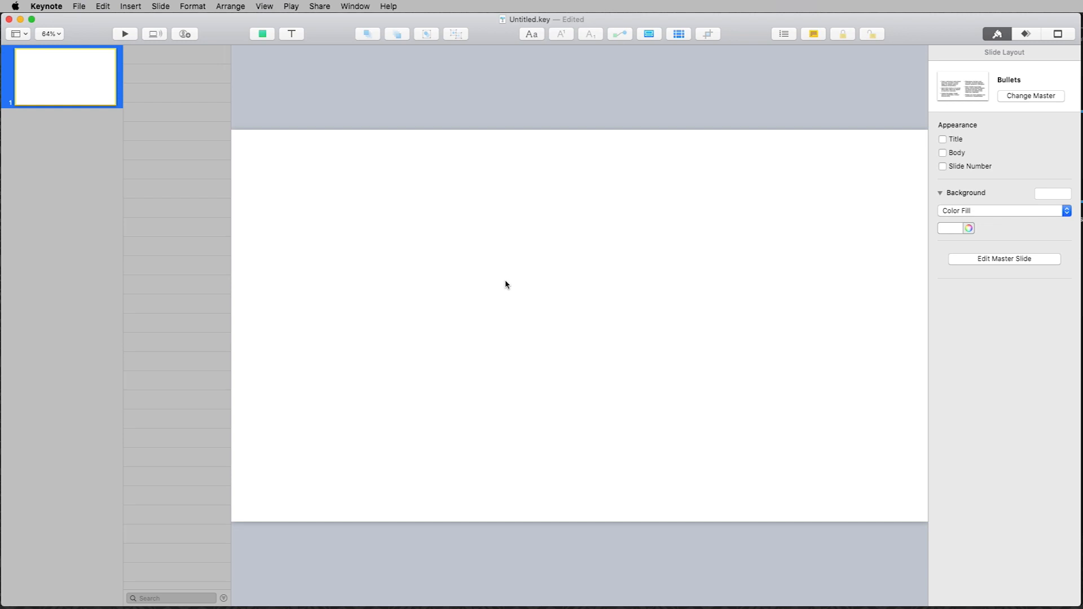
Add a text box reading "TEXT GOES HERE" to the blank slide, set in the RIVERHACK font.
click(293, 35)
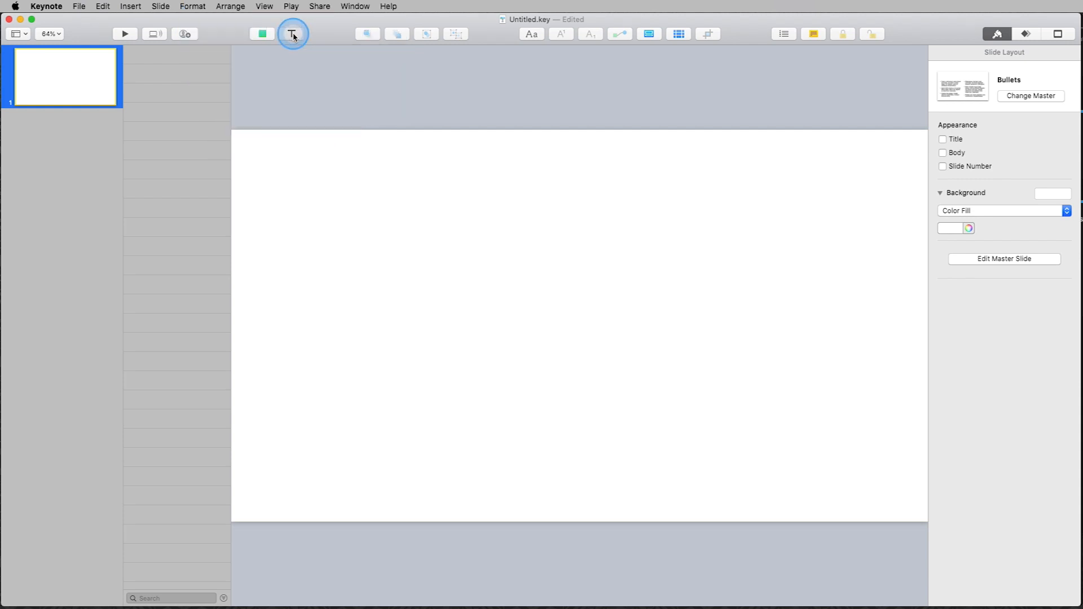
click(590, 328)
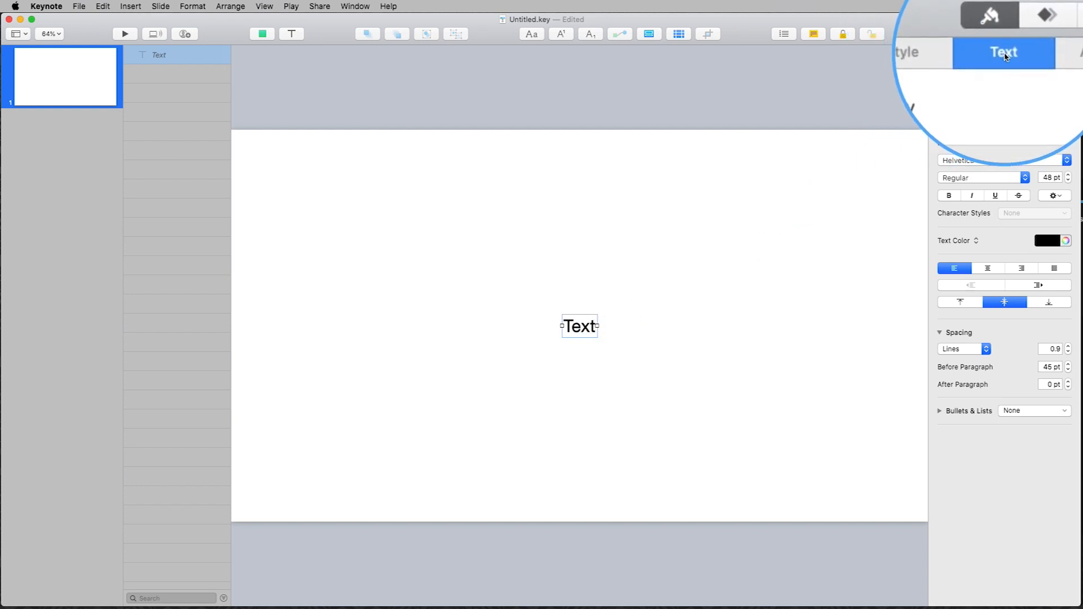
click(1005, 54)
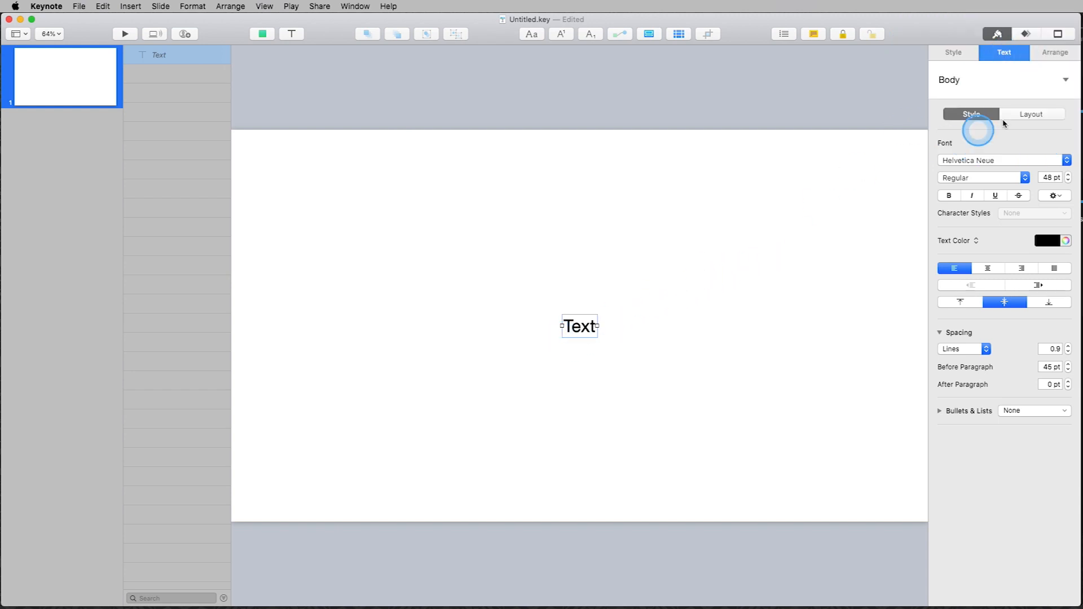
click(973, 161)
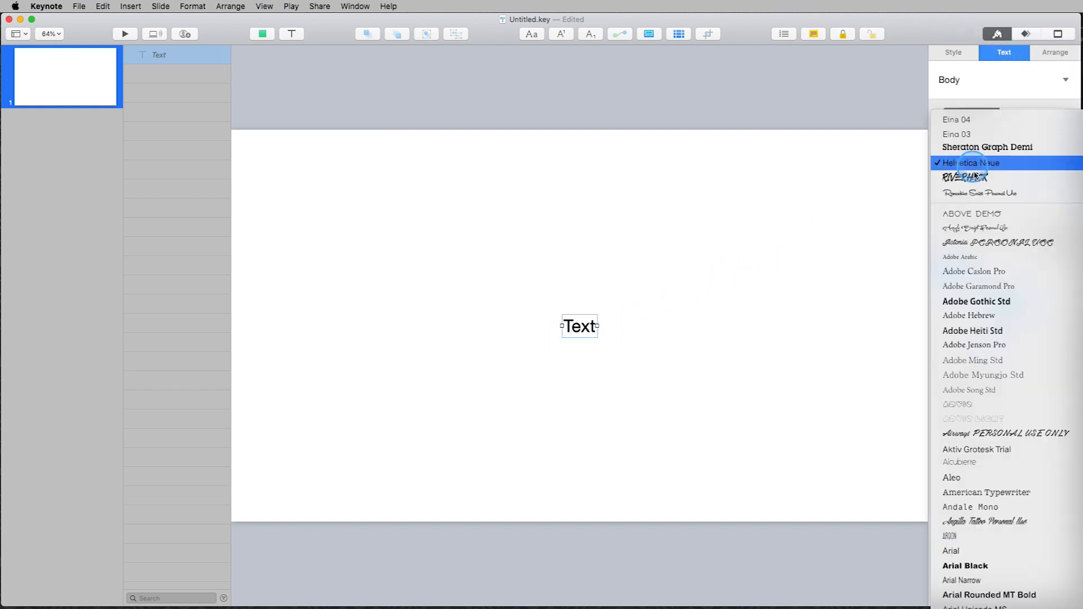
click(975, 178)
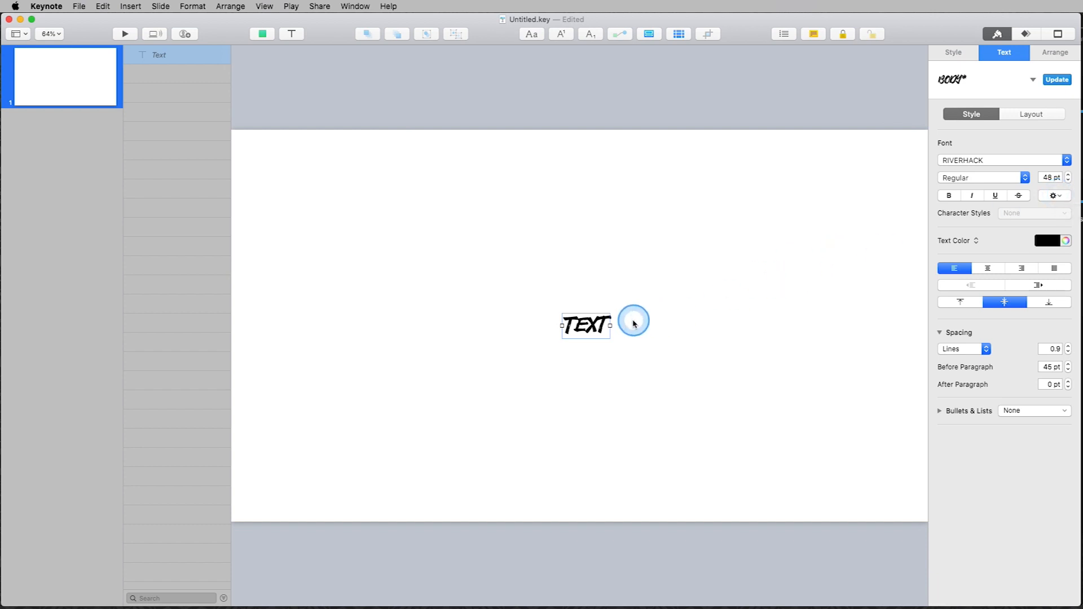
key(Escape)
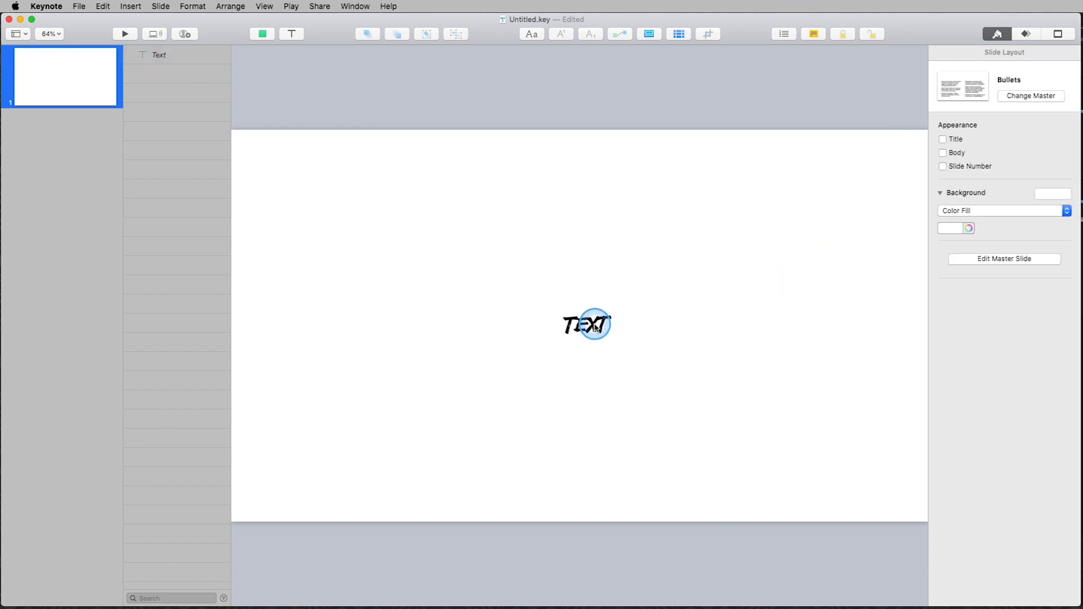
double_click(595, 325)
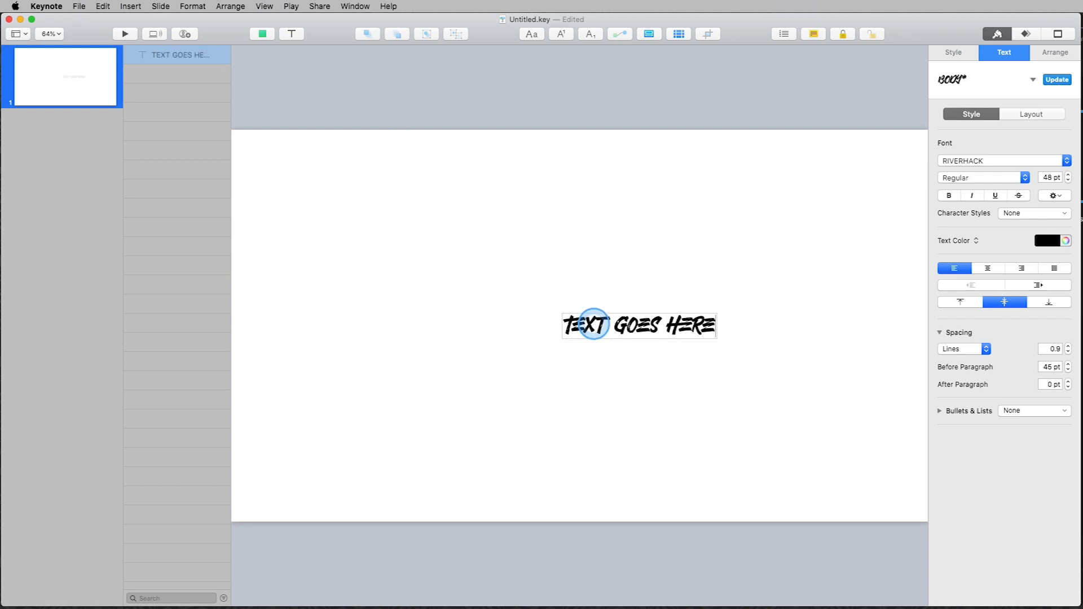
Set the text size to 200 pt and move the text box to the middle of the slide.
triple_click(594, 324)
click(1069, 178)
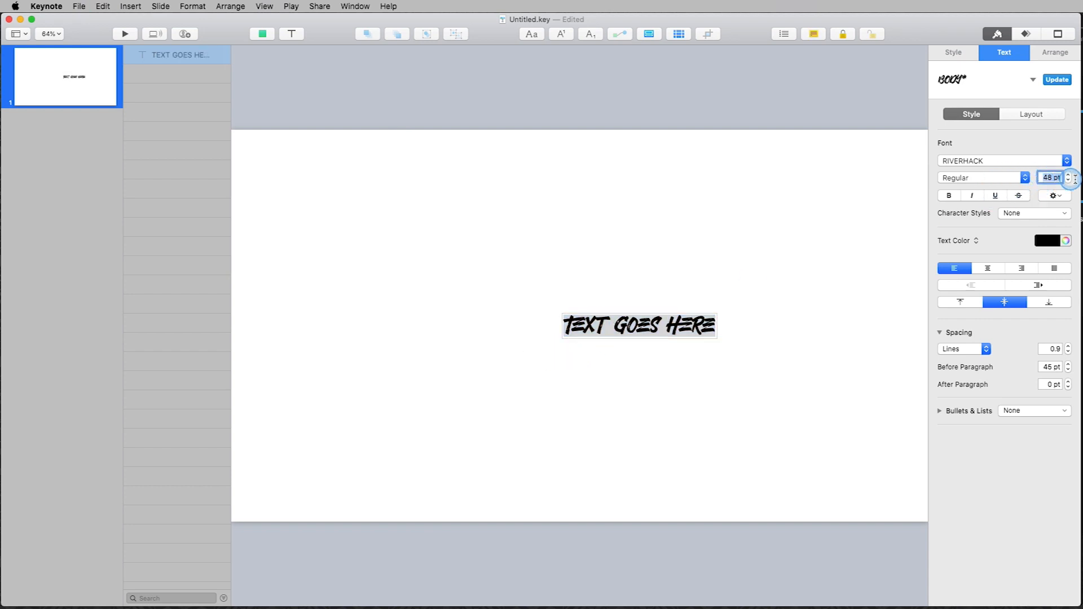
text(200)
key(Return)
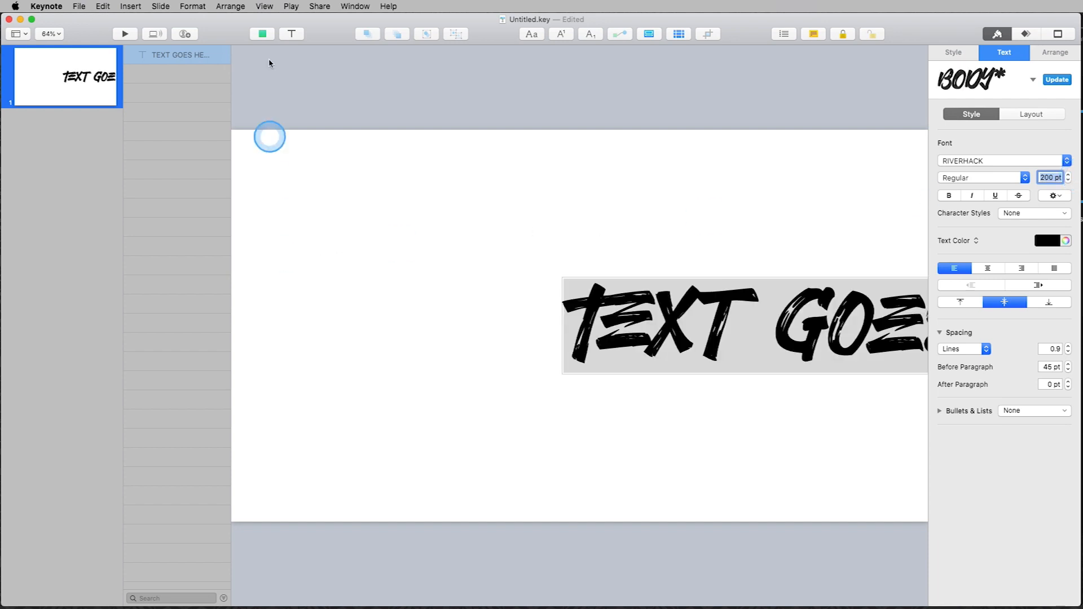
click(350, 143)
drag(598, 310, 291, 302)
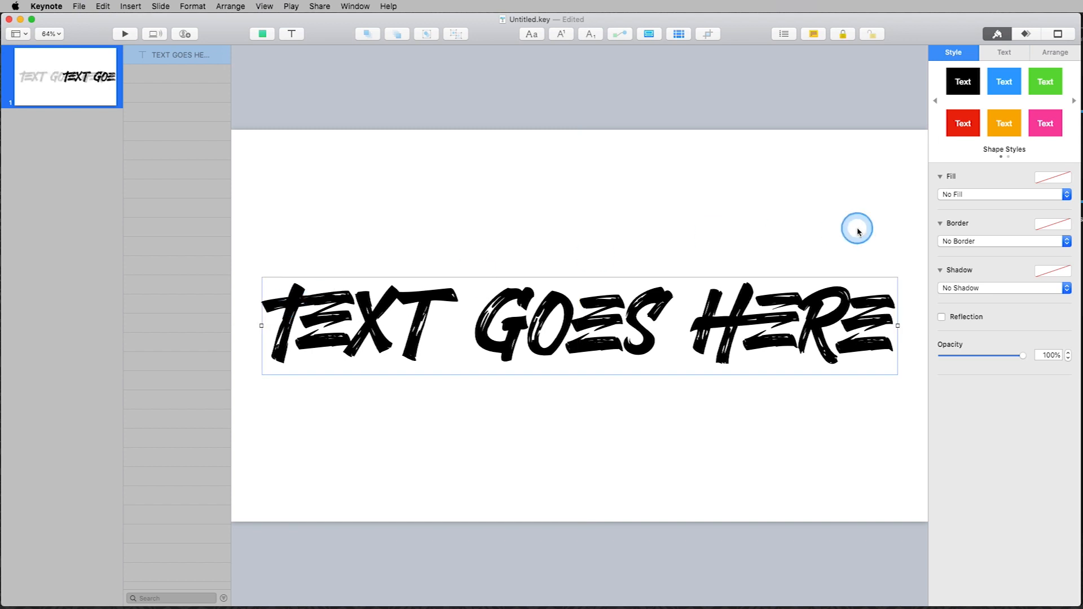
Narrow the window and open the advanced character options for the whole "TEXT GOES HERE" text.
double_click(810, 310)
key(super+a)
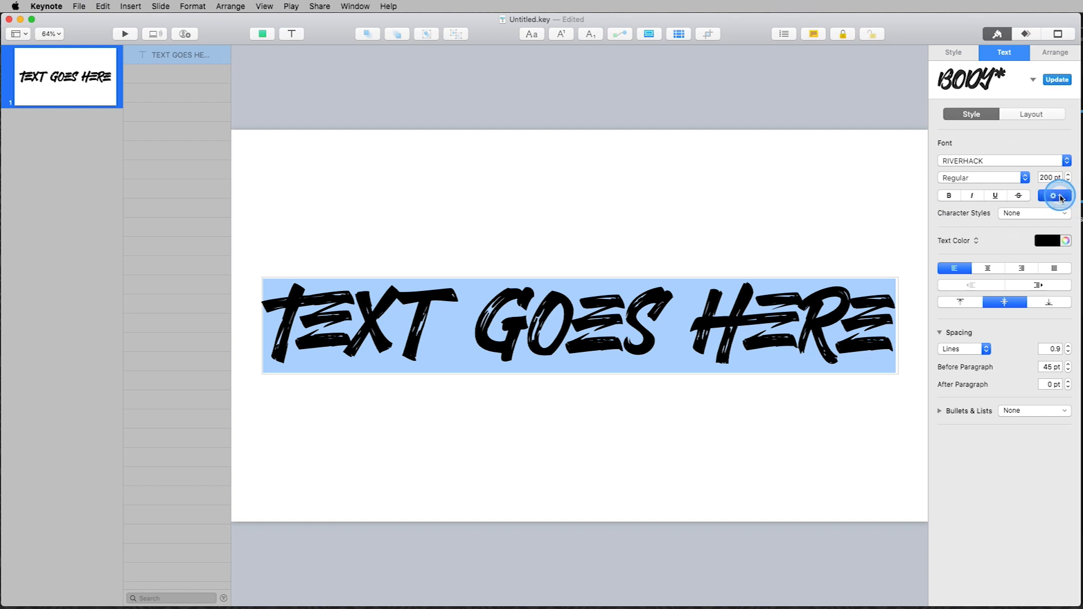
click(1058, 197)
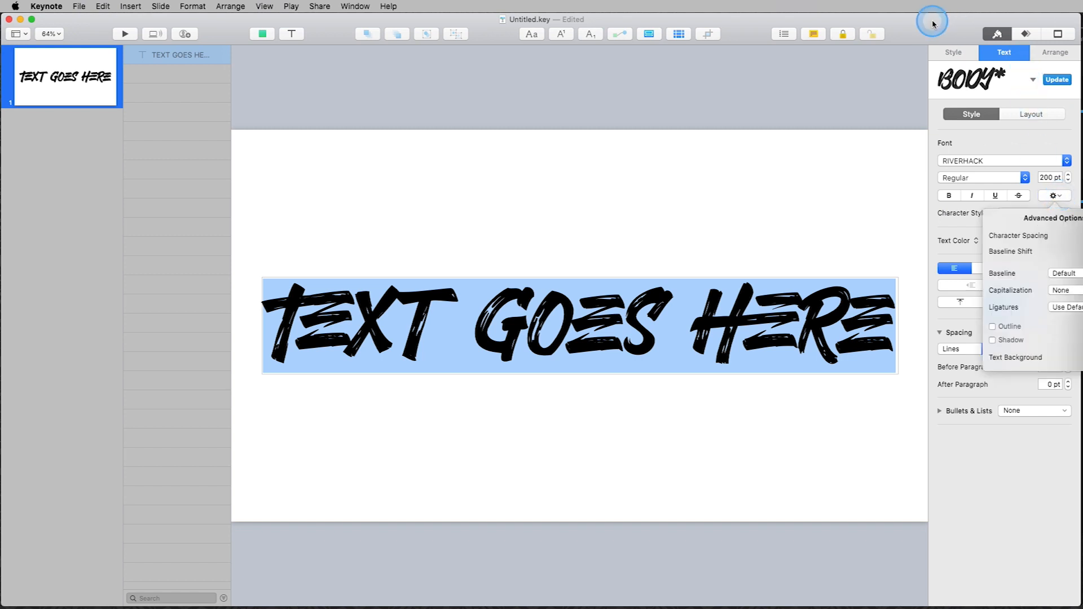
click(1005, 419)
drag(1076, 603, 1023, 604)
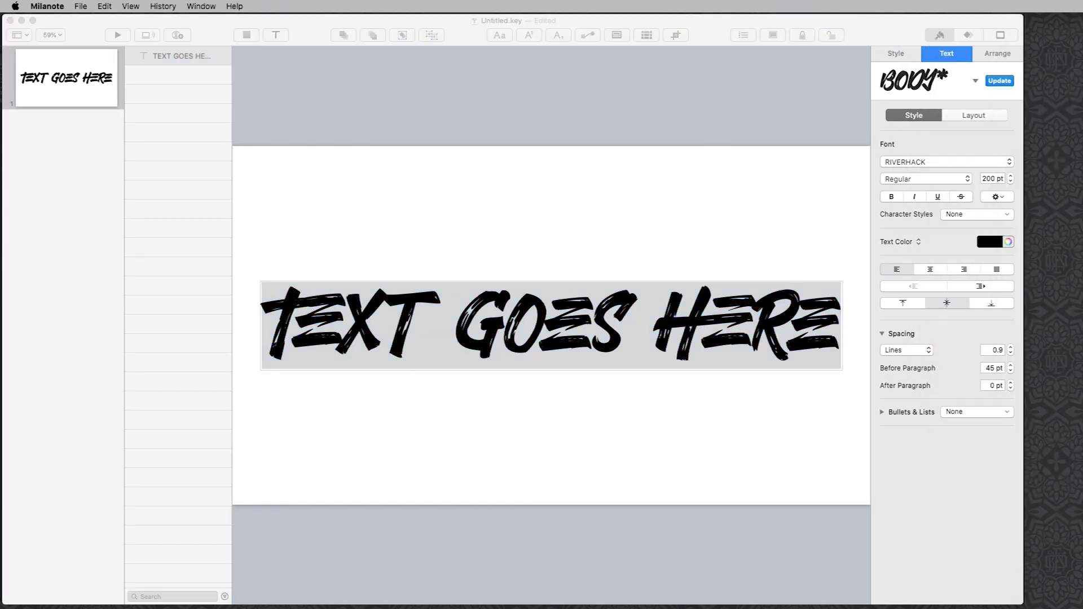
click(997, 197)
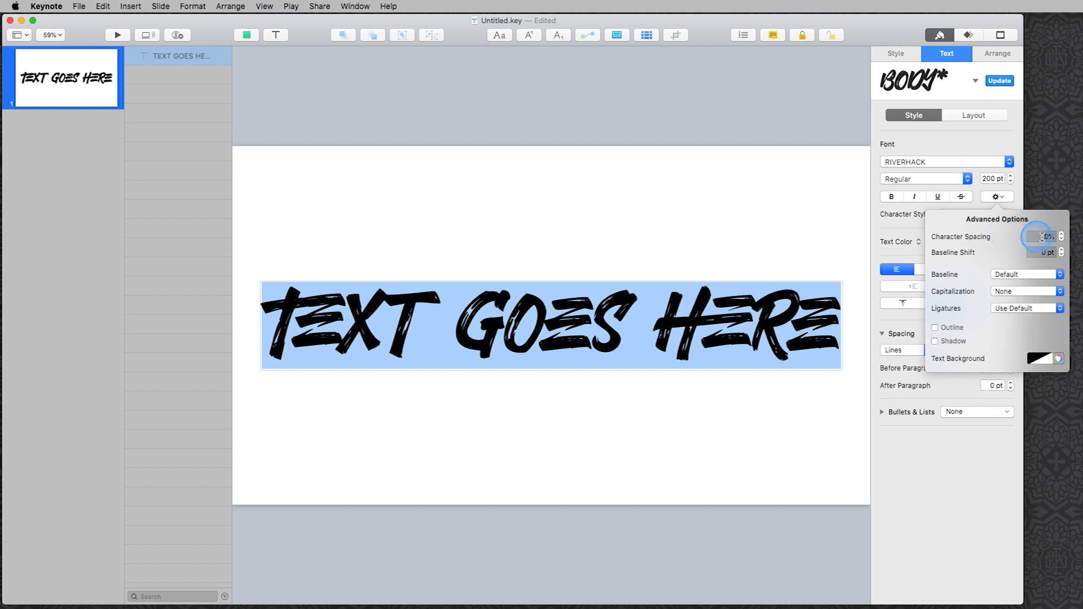
Try wider and then much tighter character spacing on the whole text.
click(1062, 234)
click(1062, 234)
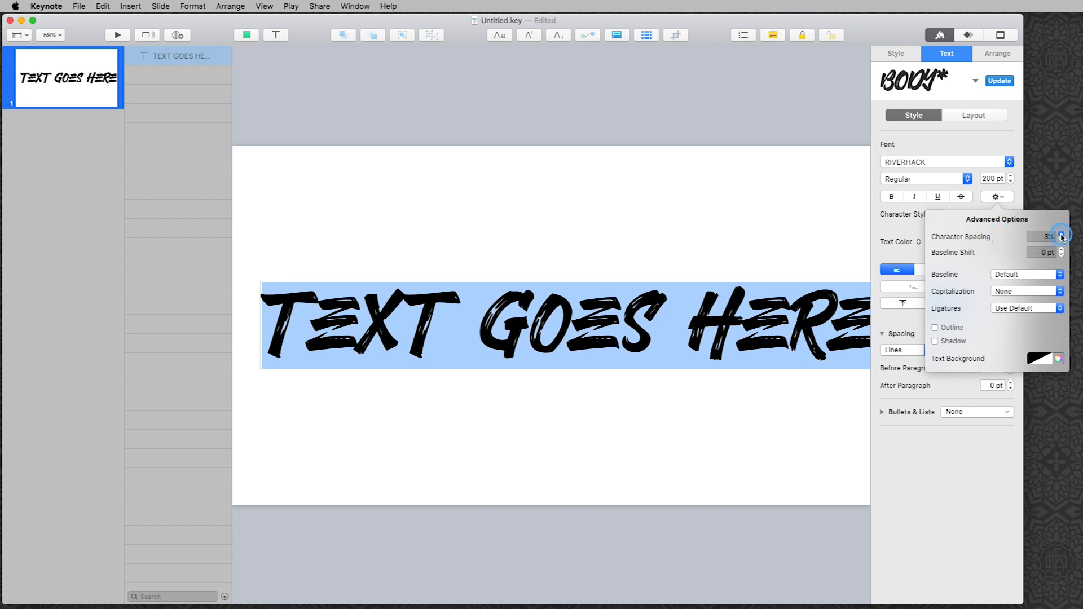
click(1062, 234)
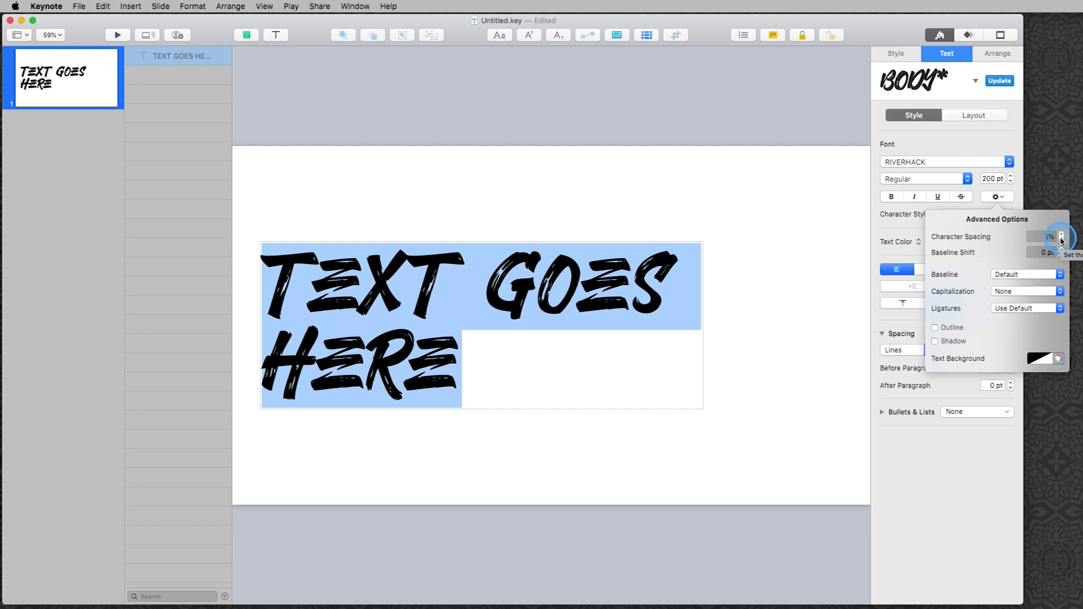
click(1061, 240)
click(1061, 239)
click(1062, 239)
click(1061, 239)
click(1061, 239)
click(1061, 239)
click(1061, 239)
click(1061, 239)
click(1061, 239)
click(1062, 239)
click(1061, 239)
click(1062, 239)
click(1061, 239)
click(1062, 239)
click(1062, 239)
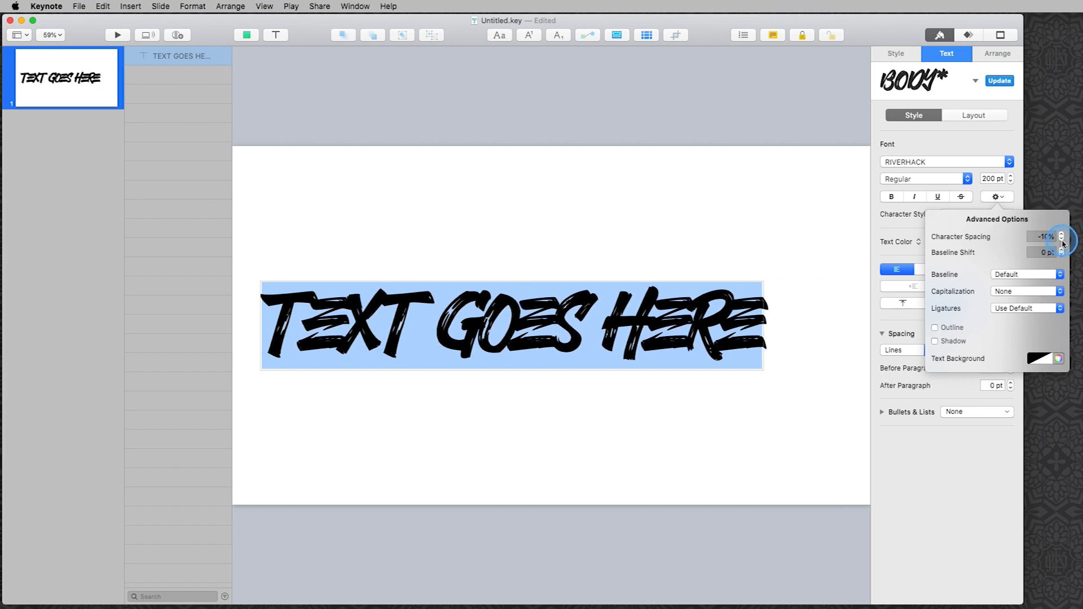
Set the text's character spacing to -4%.
click(1061, 235)
click(1062, 235)
click(1061, 234)
click(1062, 235)
click(1061, 235)
click(1062, 234)
click(1061, 240)
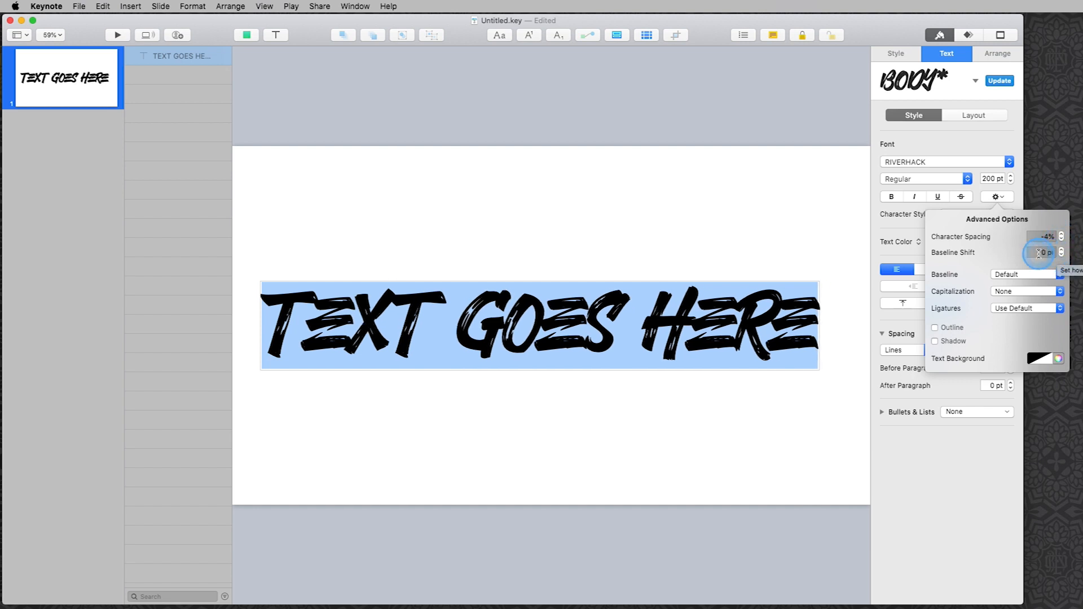
Try a baseline shift of -6 pt on the text and return it to 0 pt.
click(1062, 255)
click(1062, 255)
click(1061, 255)
click(1062, 255)
click(1061, 255)
click(1061, 255)
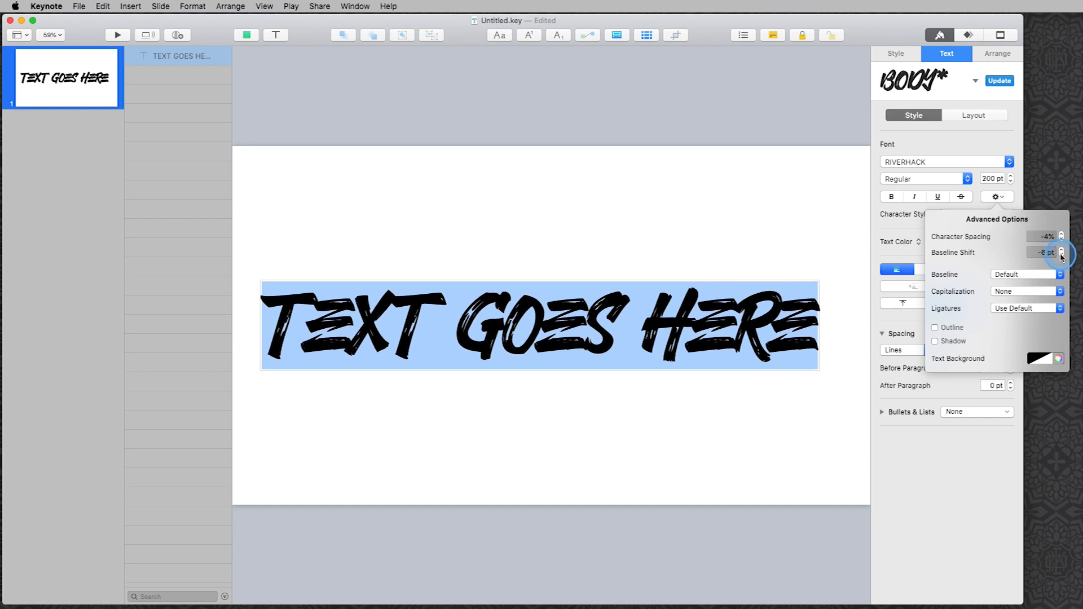
click(1061, 249)
click(1061, 250)
click(1061, 249)
click(1061, 249)
click(1062, 249)
click(1061, 249)
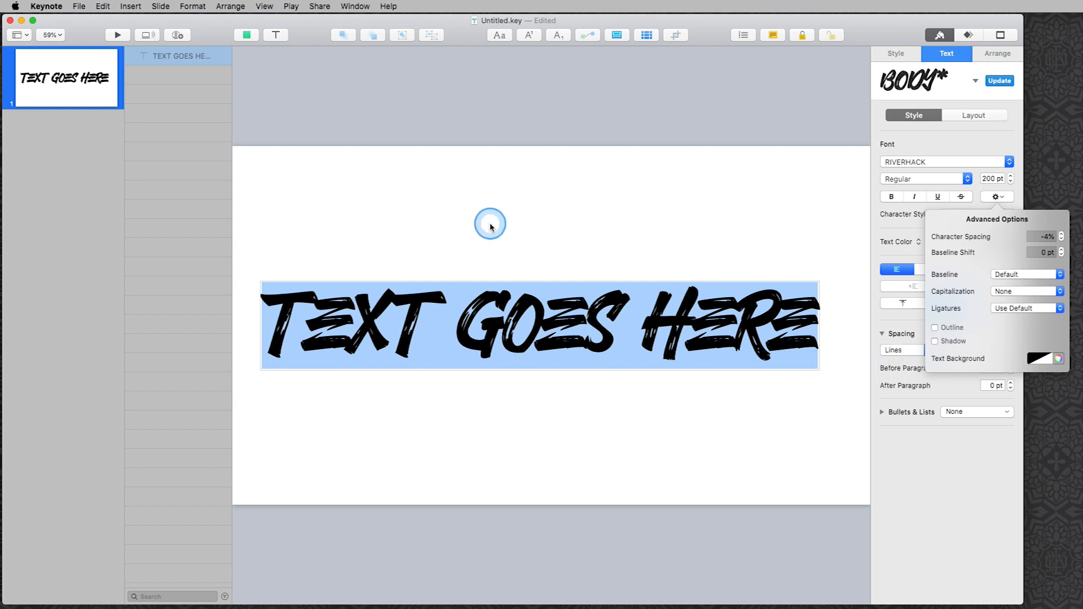
Try the Superscript baseline on the word "HERE" and return it to Default.
click(1005, 274)
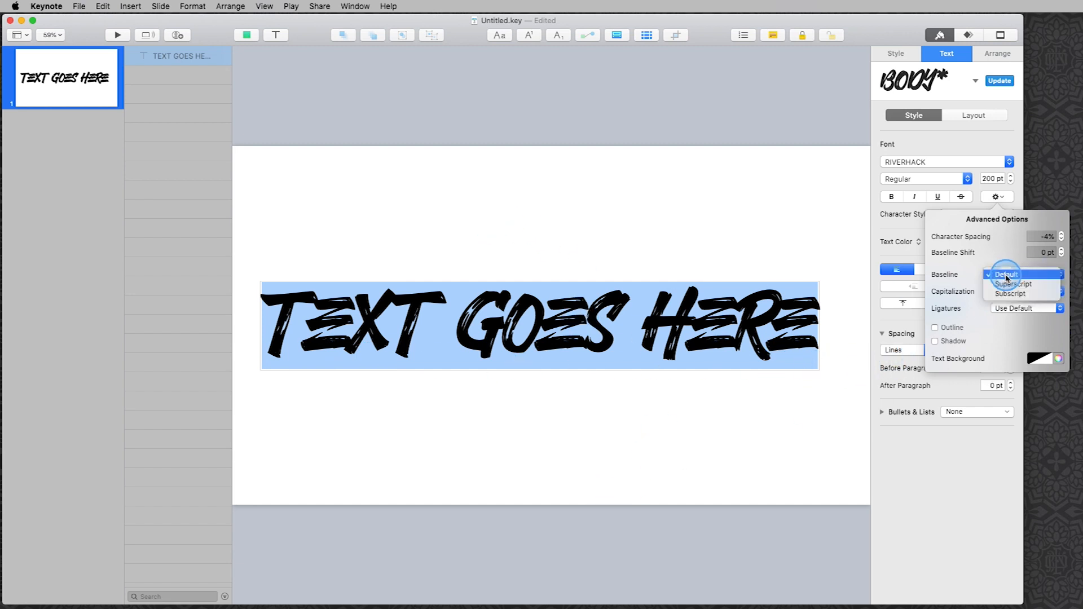
click(781, 306)
click(764, 309)
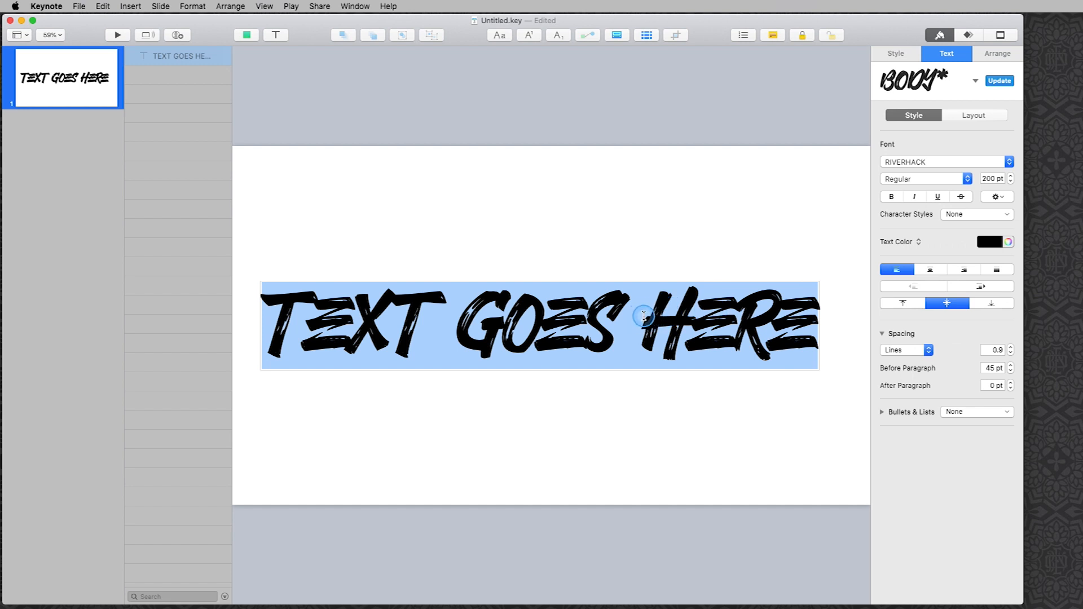
click(642, 320)
drag(641, 321, 804, 332)
click(1018, 215)
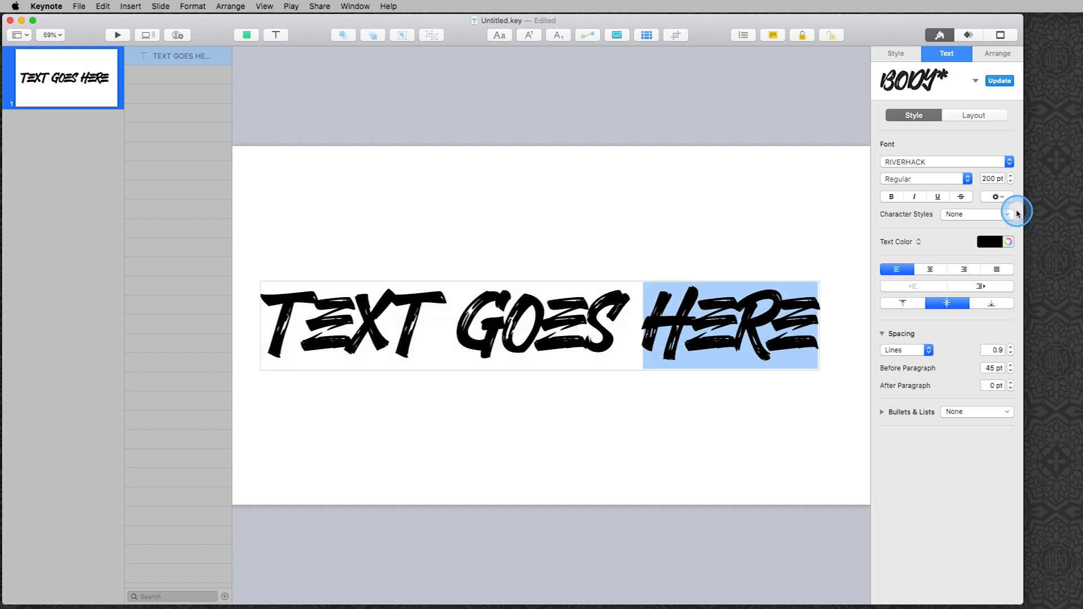
click(1007, 202)
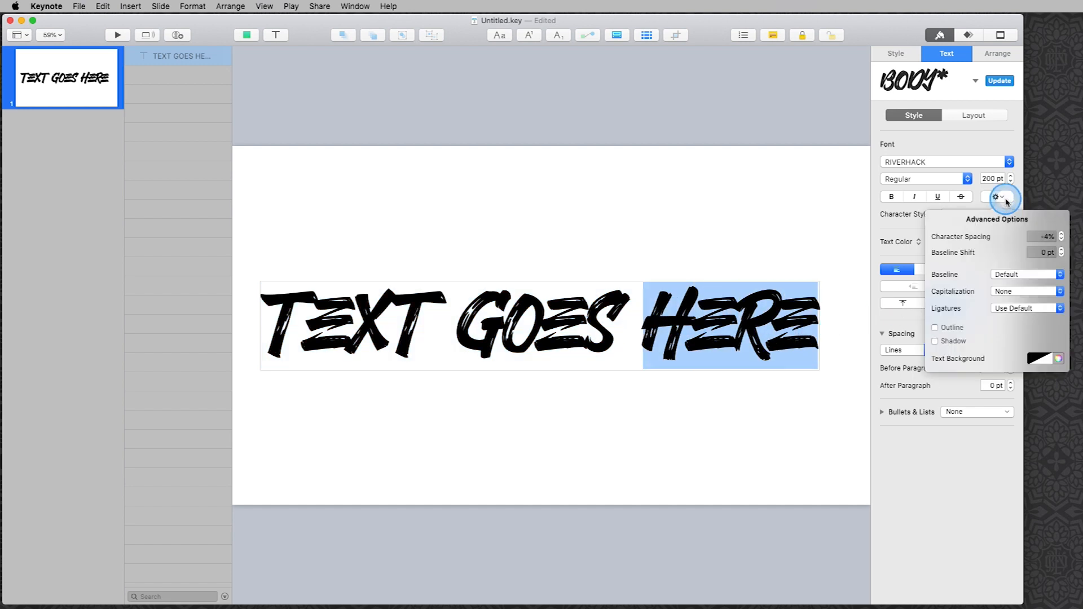
click(1007, 280)
click(1005, 285)
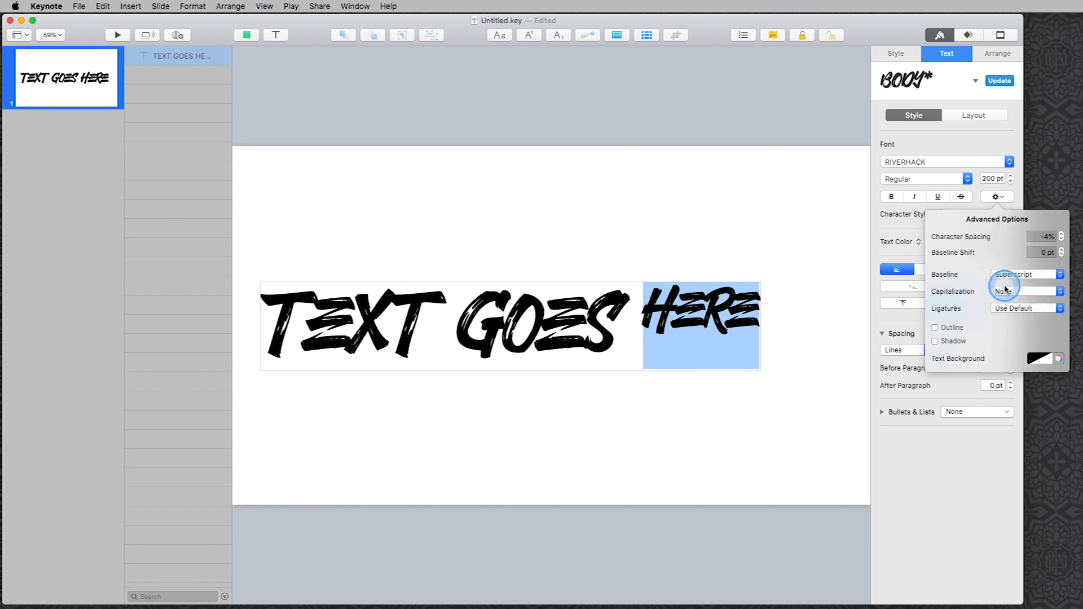
click(1007, 281)
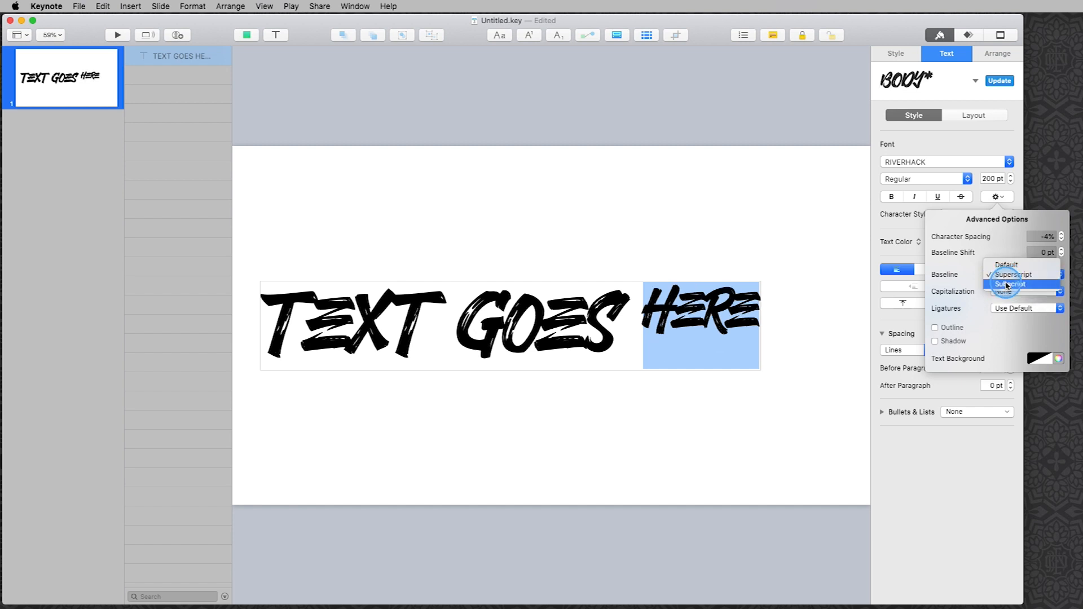
click(1008, 271)
click(575, 297)
click(636, 249)
Centre the text box on the slide and widen the window slightly.
click(623, 307)
drag(623, 307, 635, 306)
drag(1018, 601, 1051, 603)
Change the text's font to Eina 04 and replace the wording with "Text goes here".
click(973, 54)
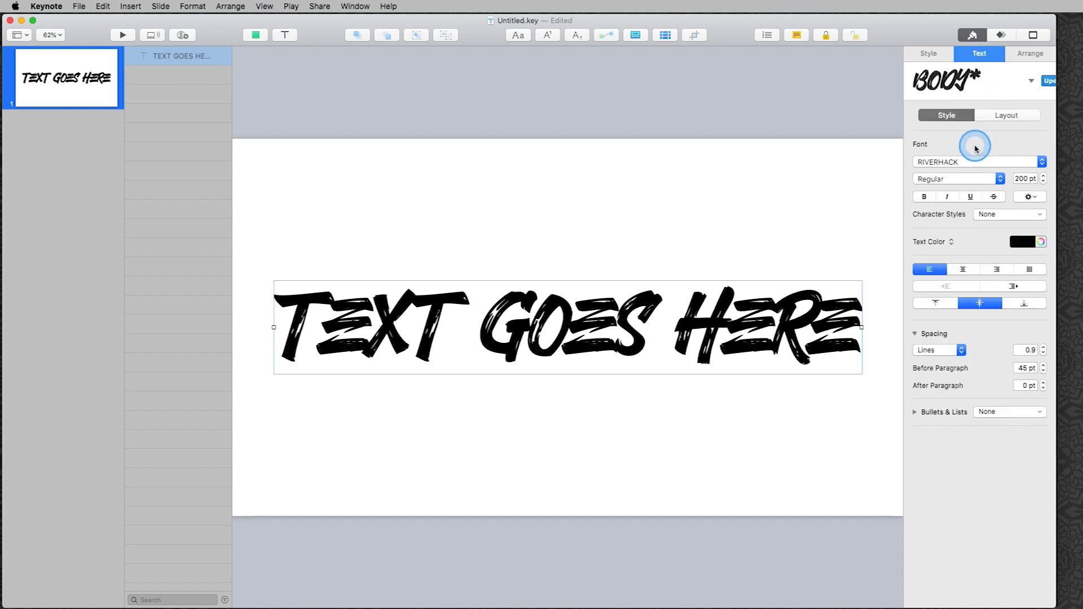
click(954, 161)
click(951, 181)
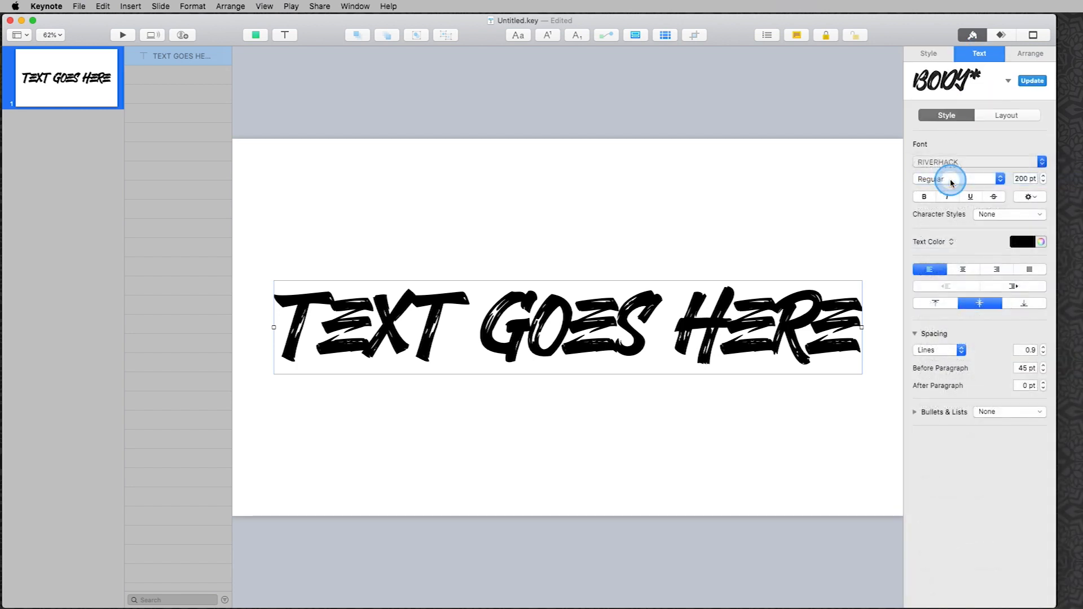
click(580, 332)
key(super+a)
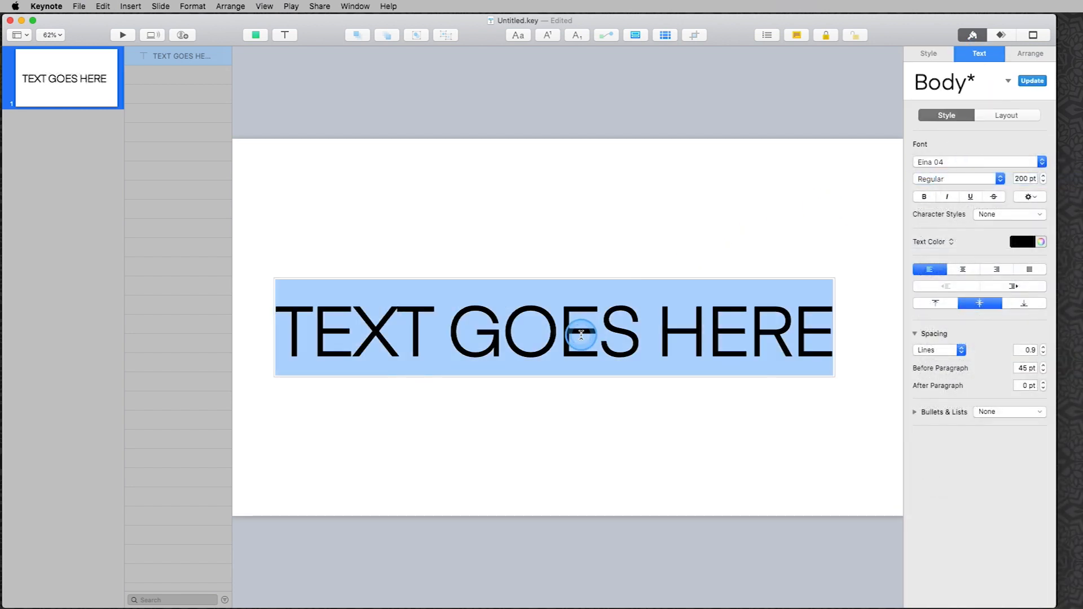
text(Text goes)
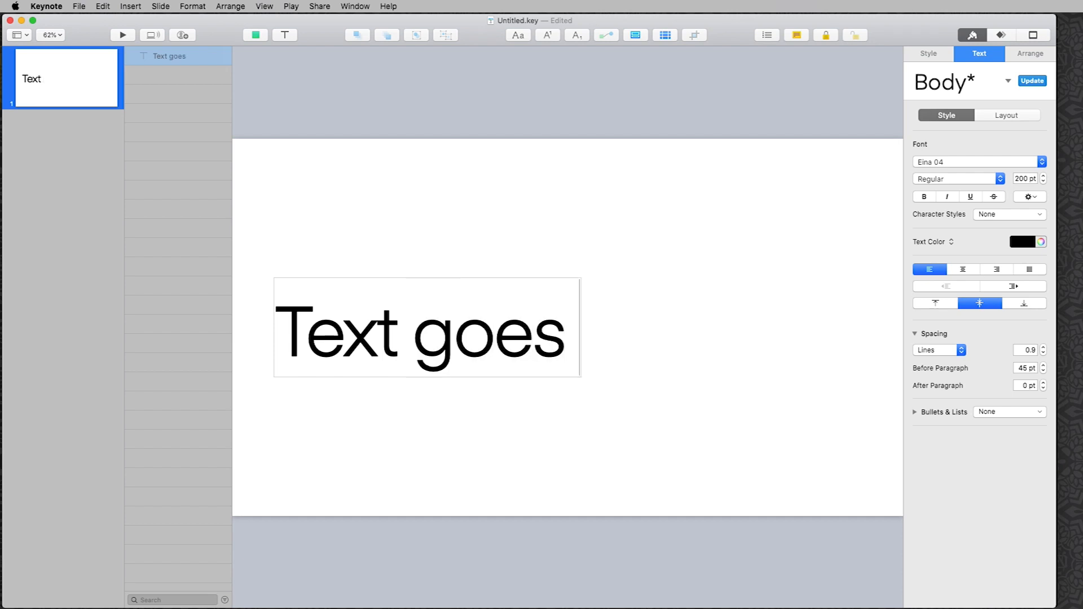
text( here)
click(713, 221)
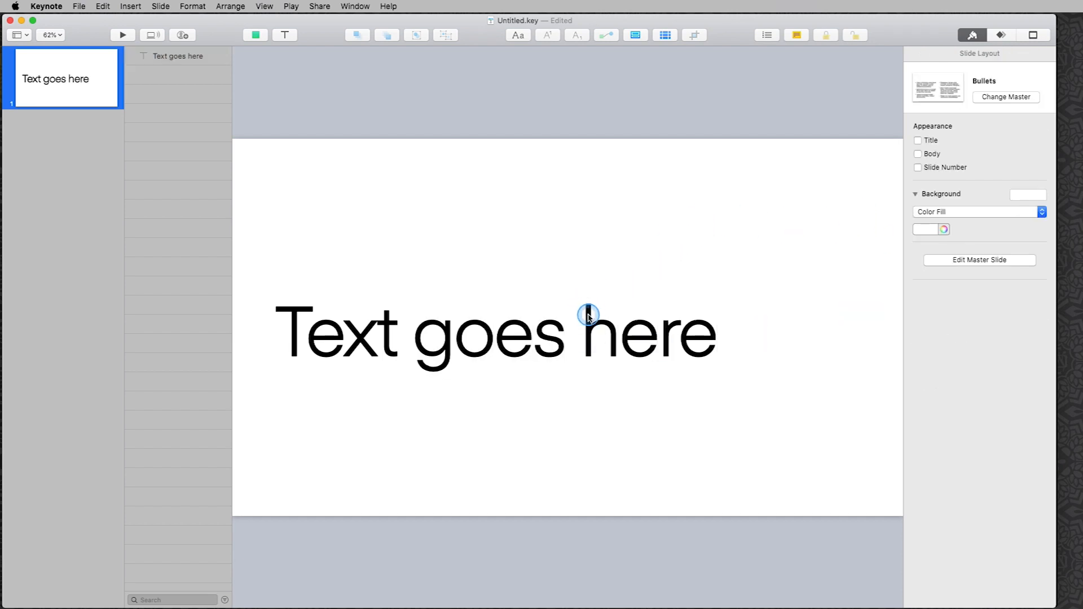
Try the All Caps and Small Caps capitalization options on the text "Text goes here".
click(588, 316)
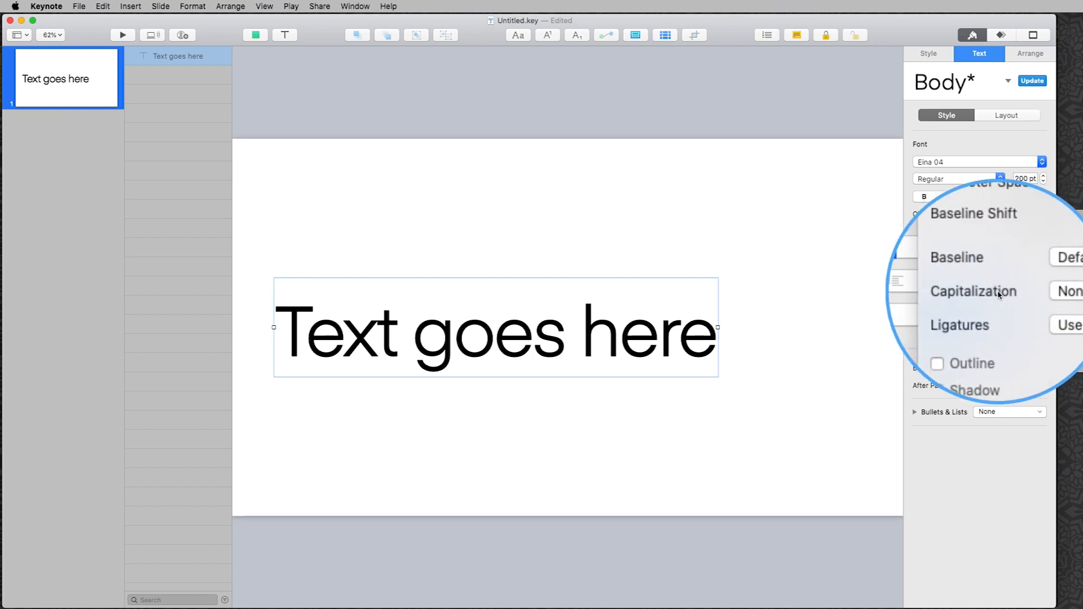
click(1044, 293)
click(1042, 301)
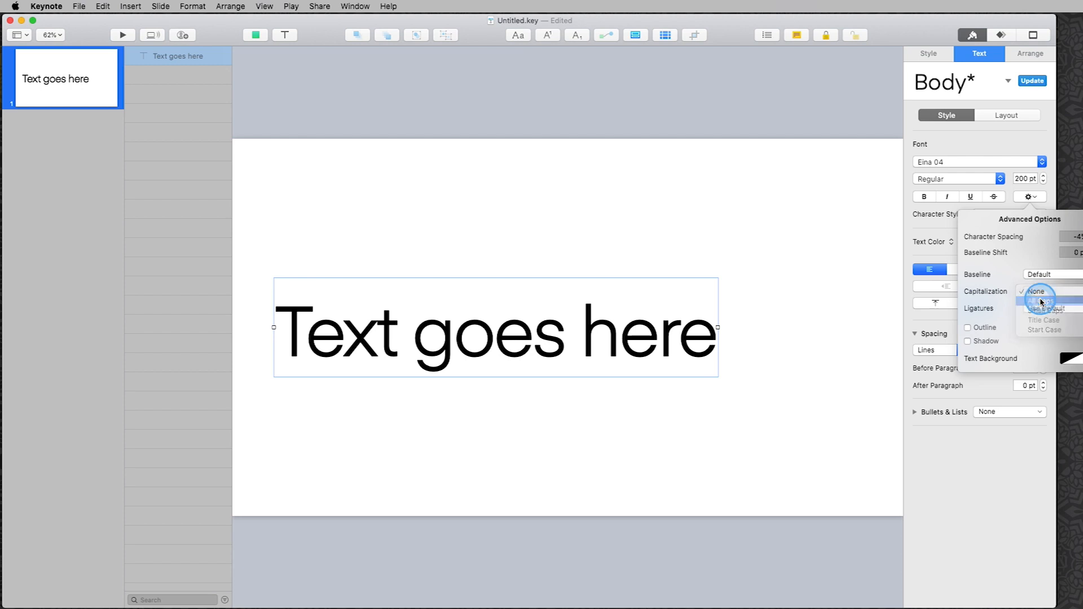
click(1043, 292)
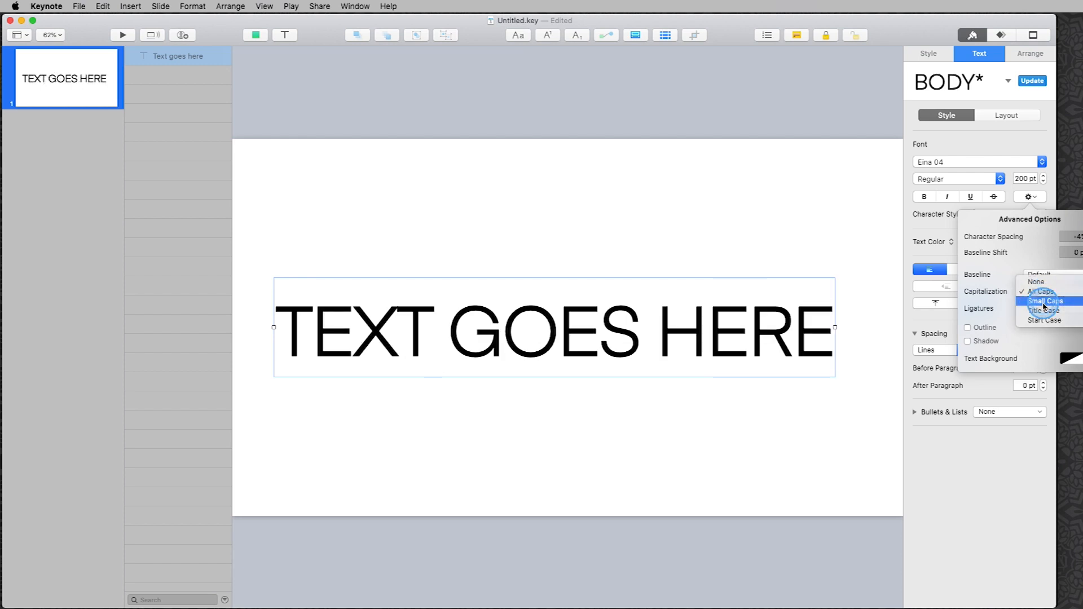
click(1043, 302)
click(314, 329)
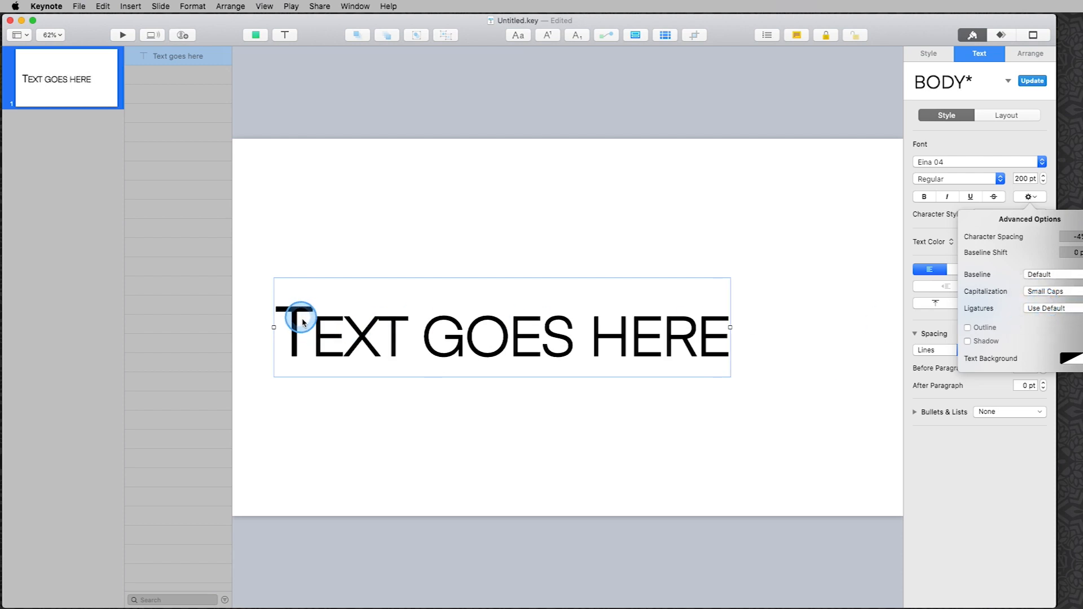
Try Title Case, Start Case and All Caps on the text, then return the capitalization to None.
click(1036, 298)
click(1038, 302)
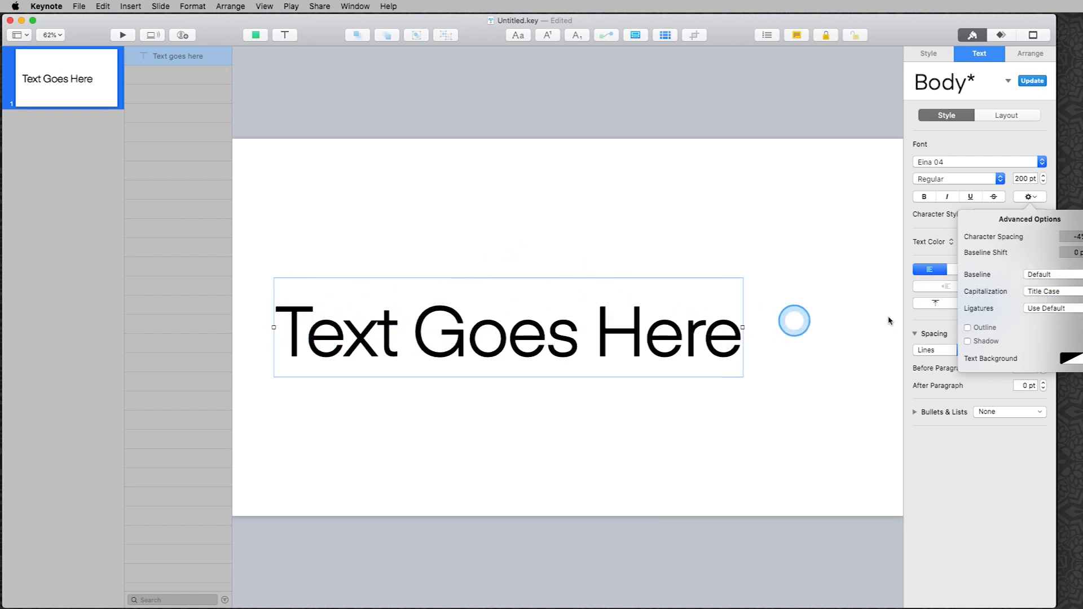
click(1040, 292)
click(1043, 301)
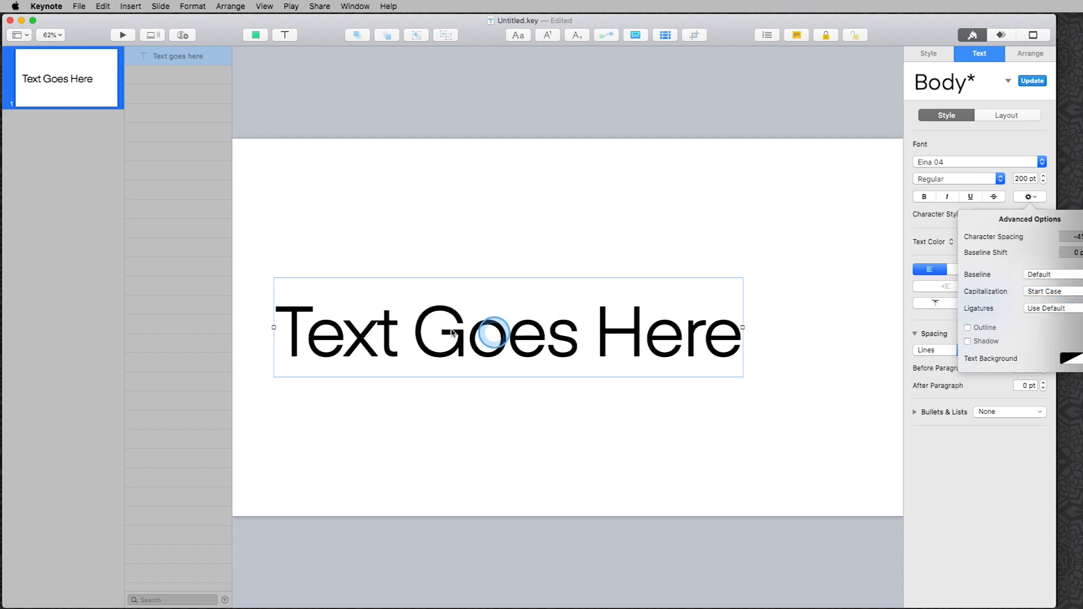
click(1044, 291)
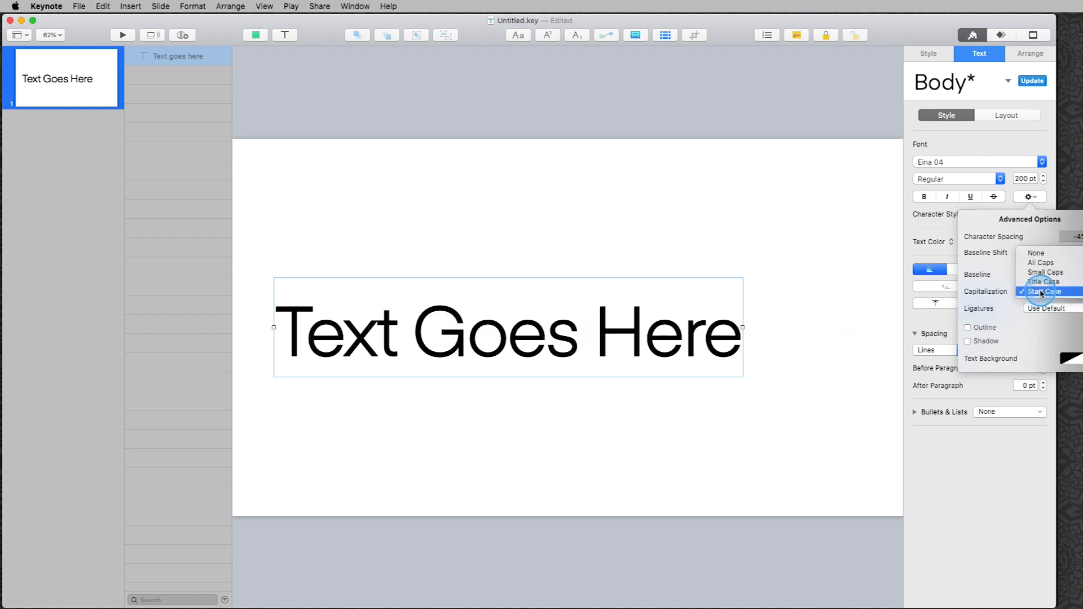
click(1041, 263)
click(1039, 289)
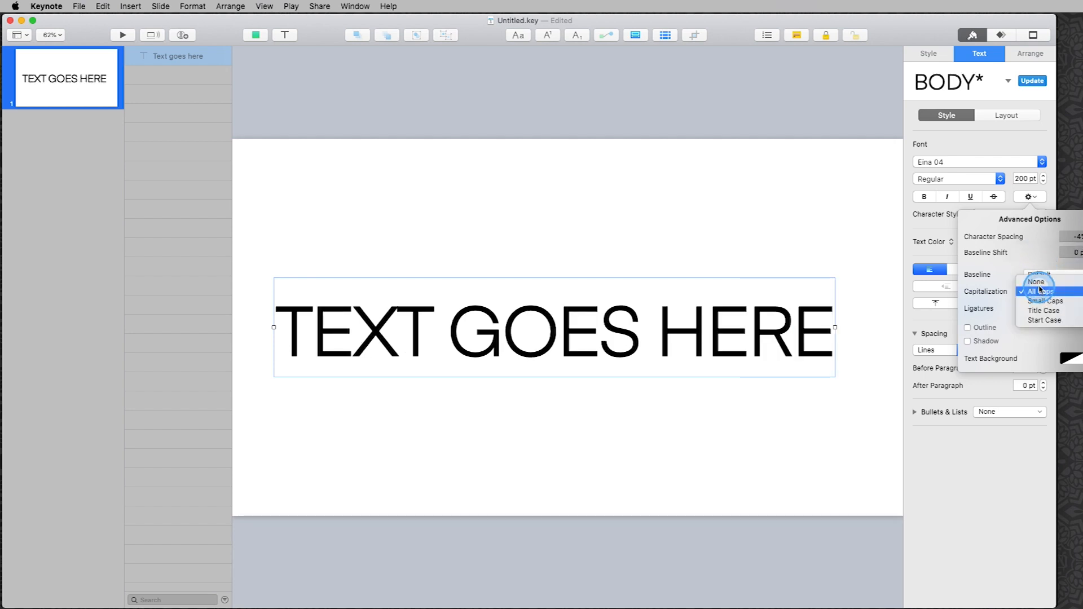
click(1037, 282)
Turn on a solid outline for the text and colour it yellow.
click(1050, 308)
click(1050, 309)
click(966, 328)
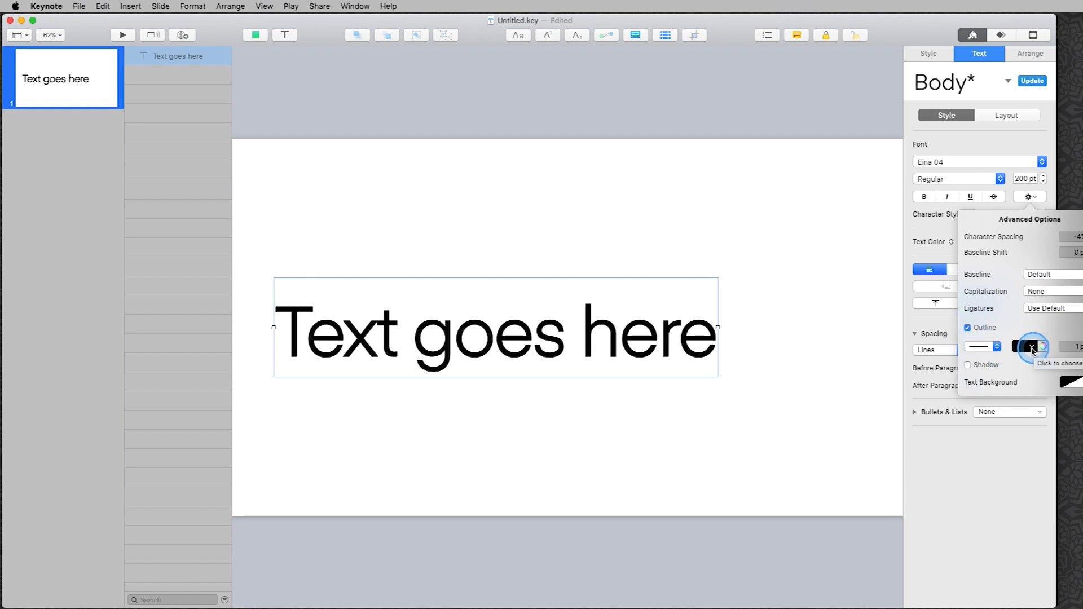
click(1033, 347)
click(1041, 392)
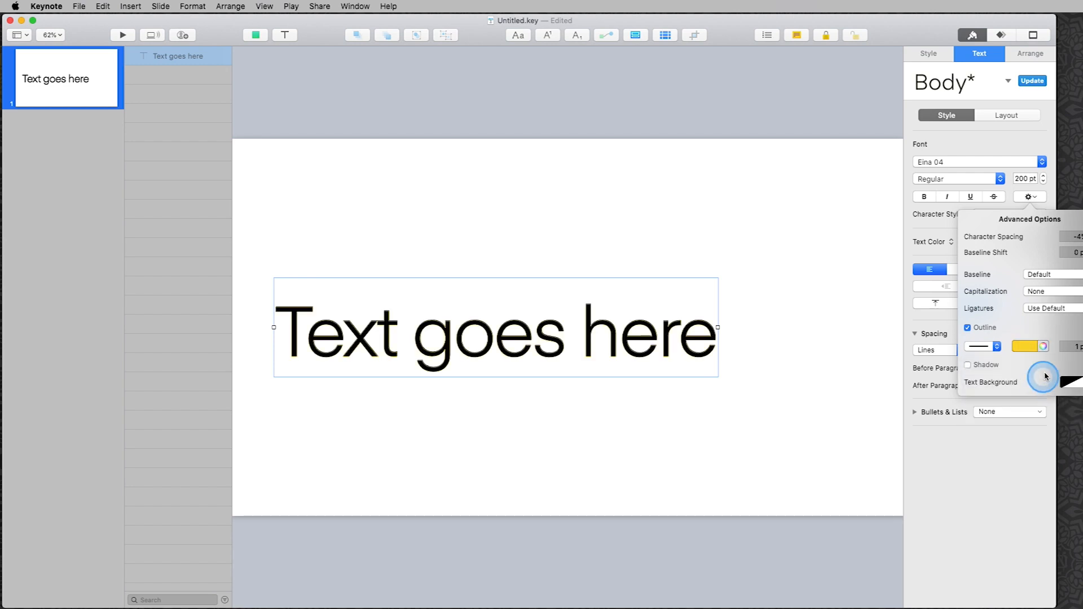
Increase the text outline's thickness to 7 pt.
click(1082, 344)
click(1082, 344)
click(1082, 344)
click(1082, 344)
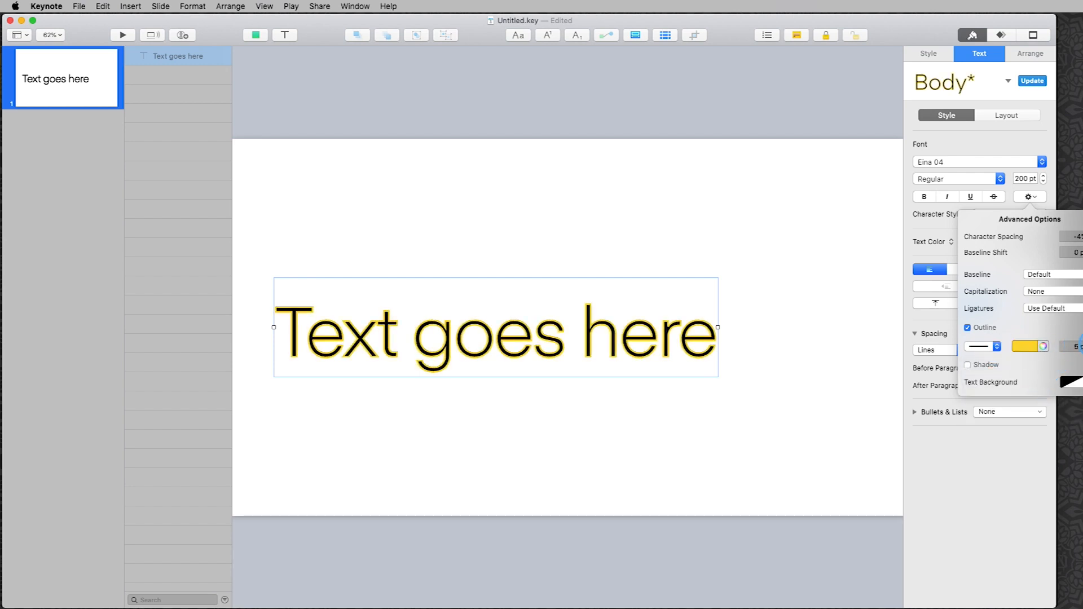
click(1082, 344)
click(1082, 344)
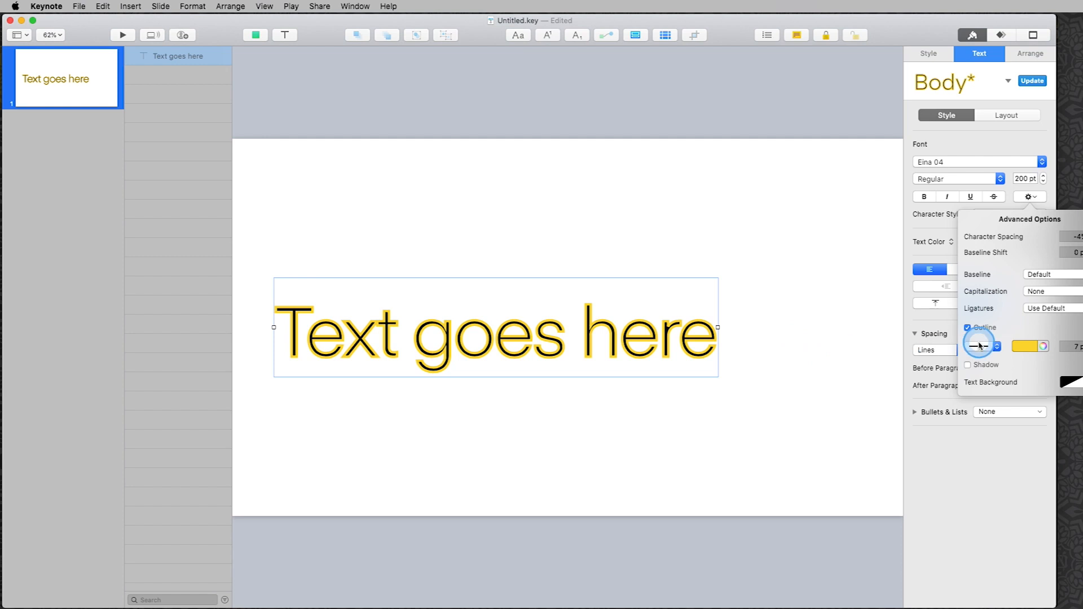
Turn on the text shadow and reduce the outline thickness to 5 pt.
click(968, 366)
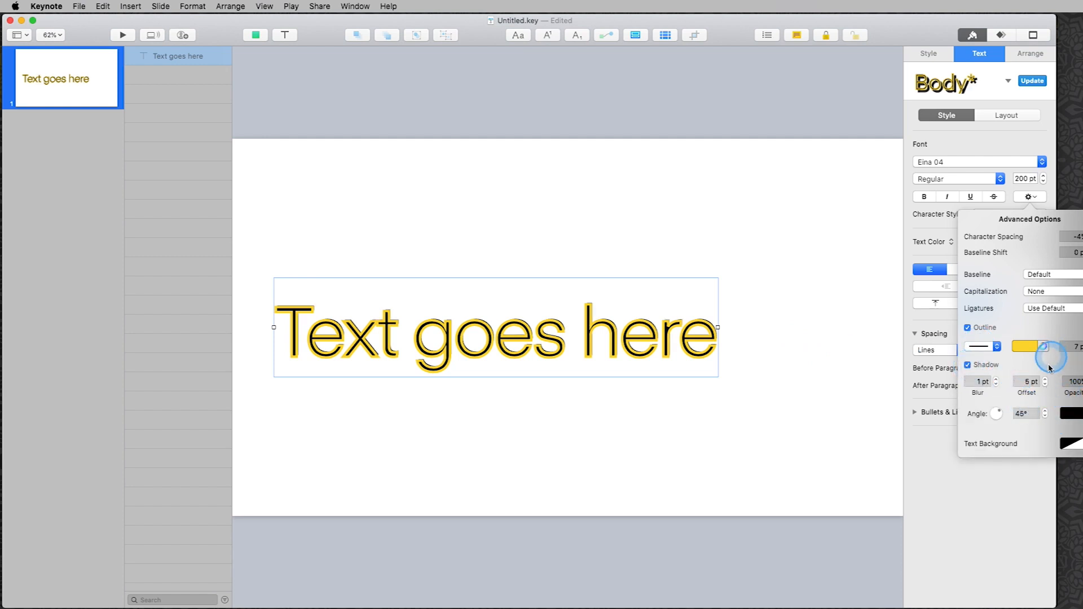
click(1082, 349)
click(1082, 349)
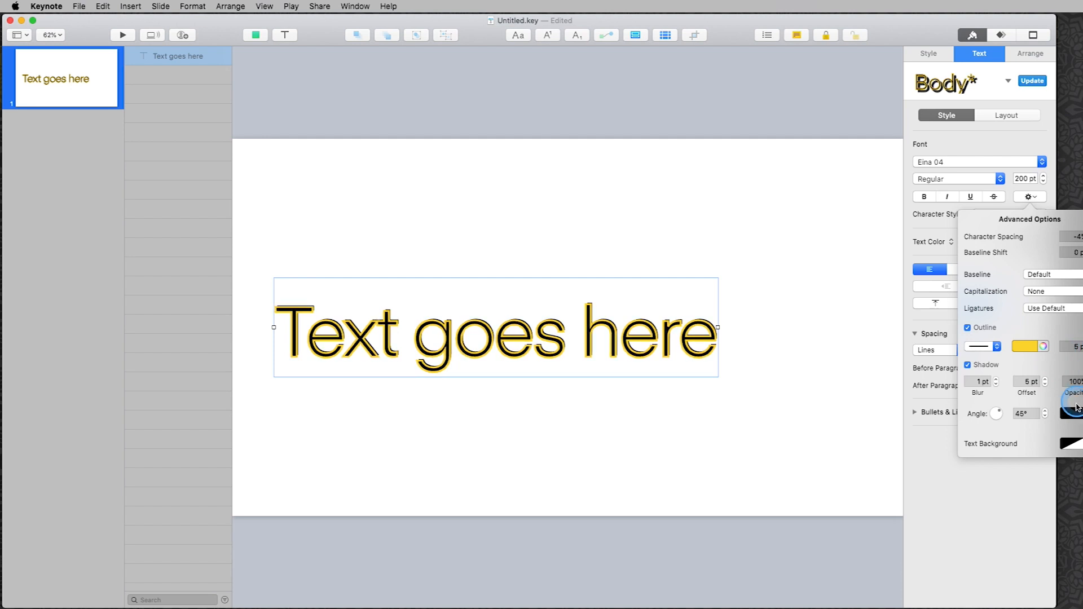
Set the text shadow to a 221° angle, 20 pt offset and 25% opacity, and deselect the text box.
drag(998, 413, 984, 423)
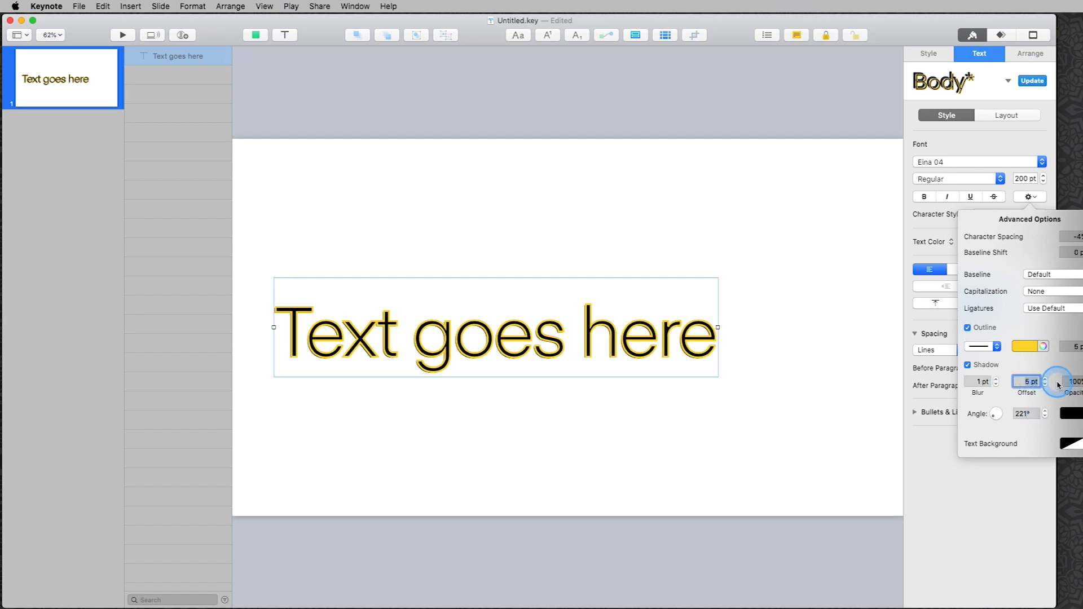
text(20)
key(Return)
click(1039, 443)
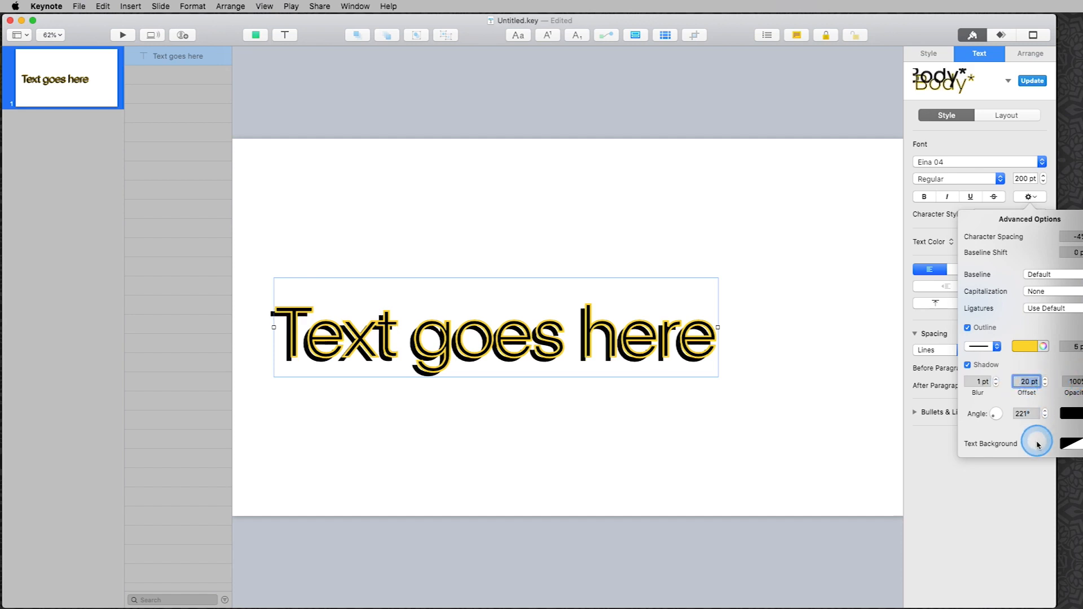
text(2)
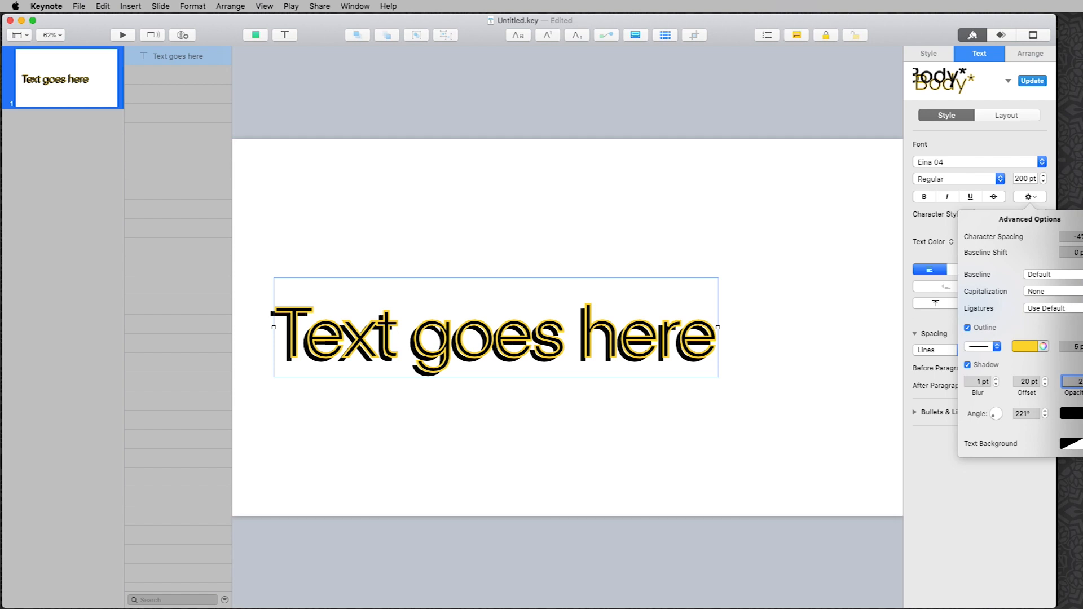
text(5)
key(Return)
click(471, 269)
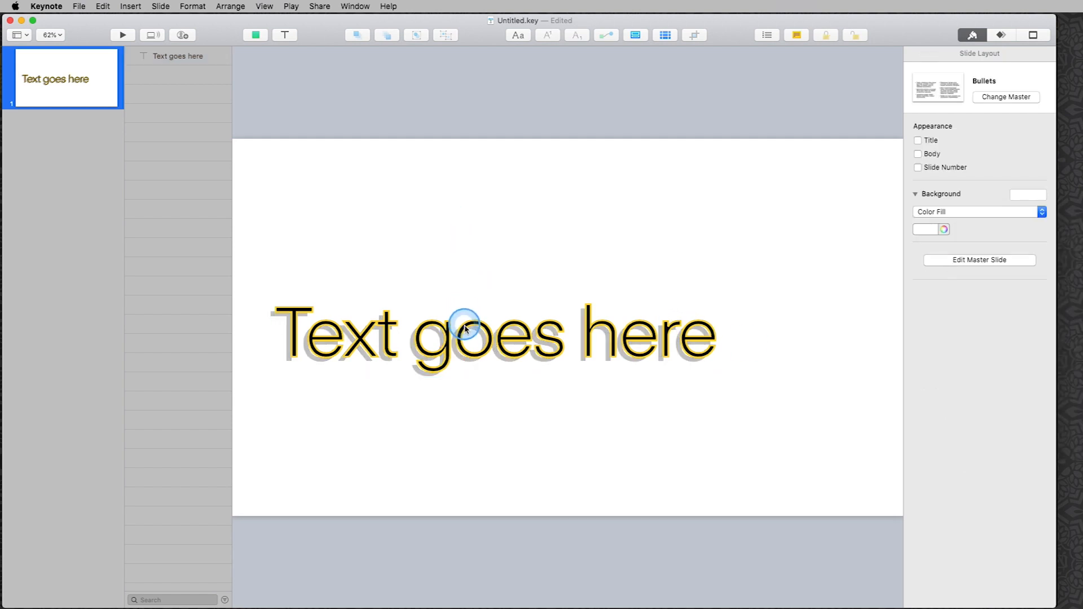
Move the text box to the horizontal centre of the slide and select all of its text.
drag(463, 329, 532, 311)
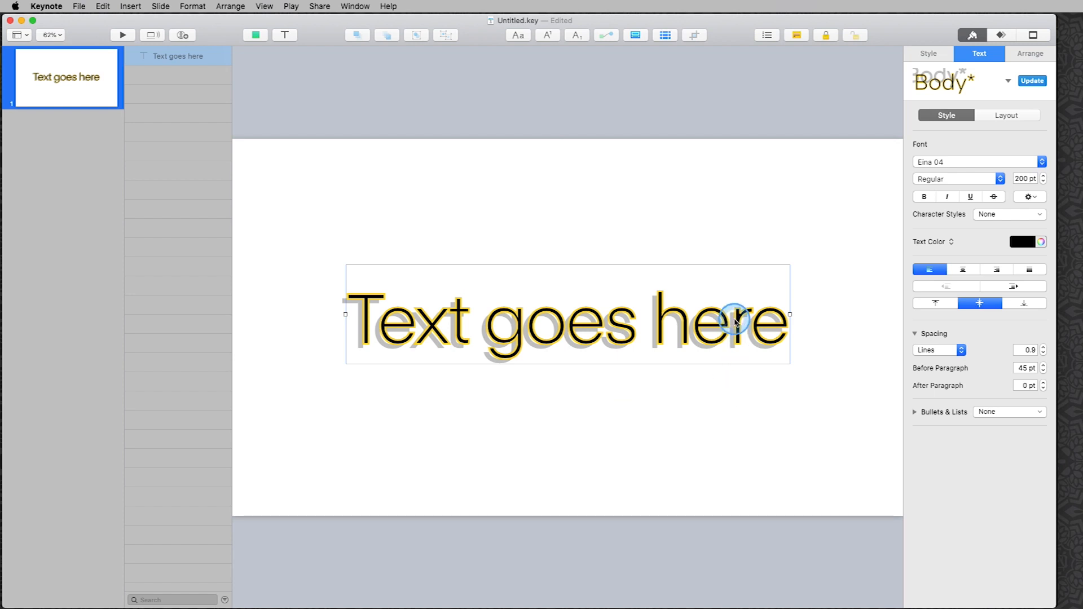
double_click(735, 318)
click(735, 319)
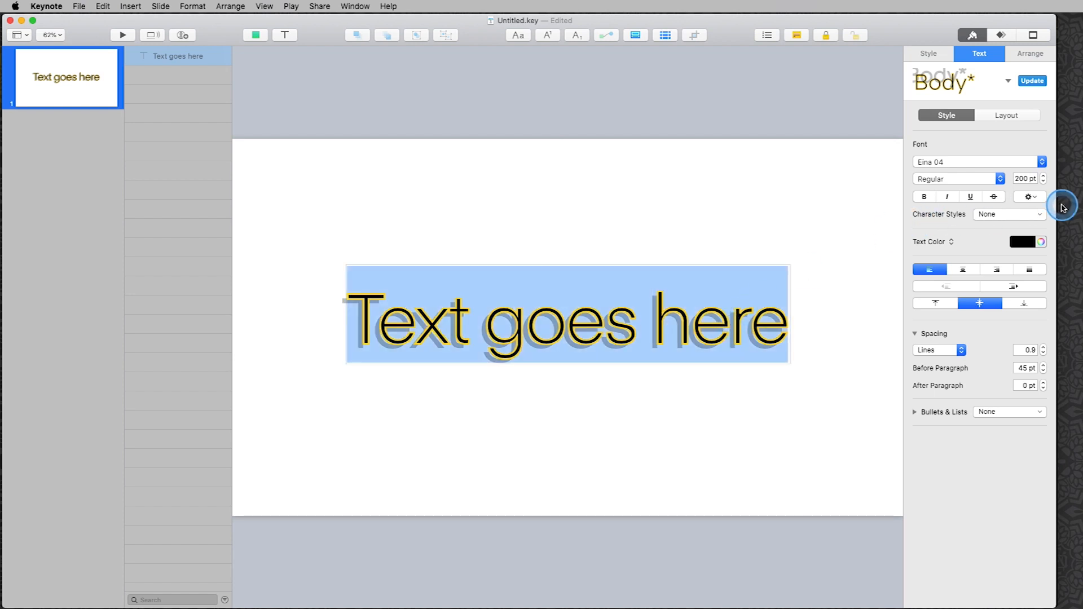
click(1032, 196)
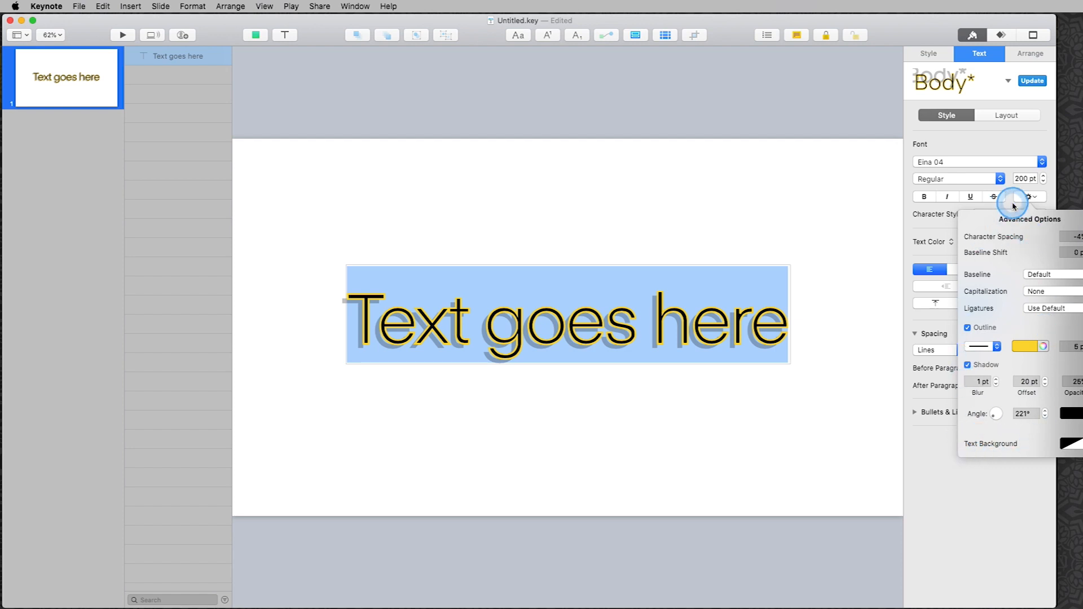
click(945, 511)
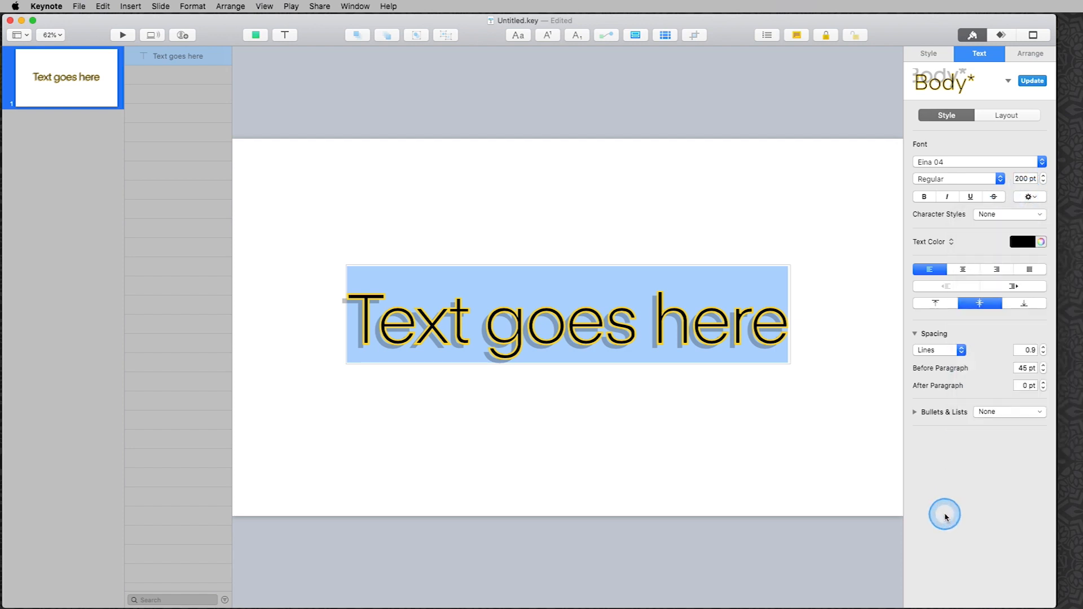
Try a blue Gradient Fill on the text and return it to the plain black Text Color.
click(949, 241)
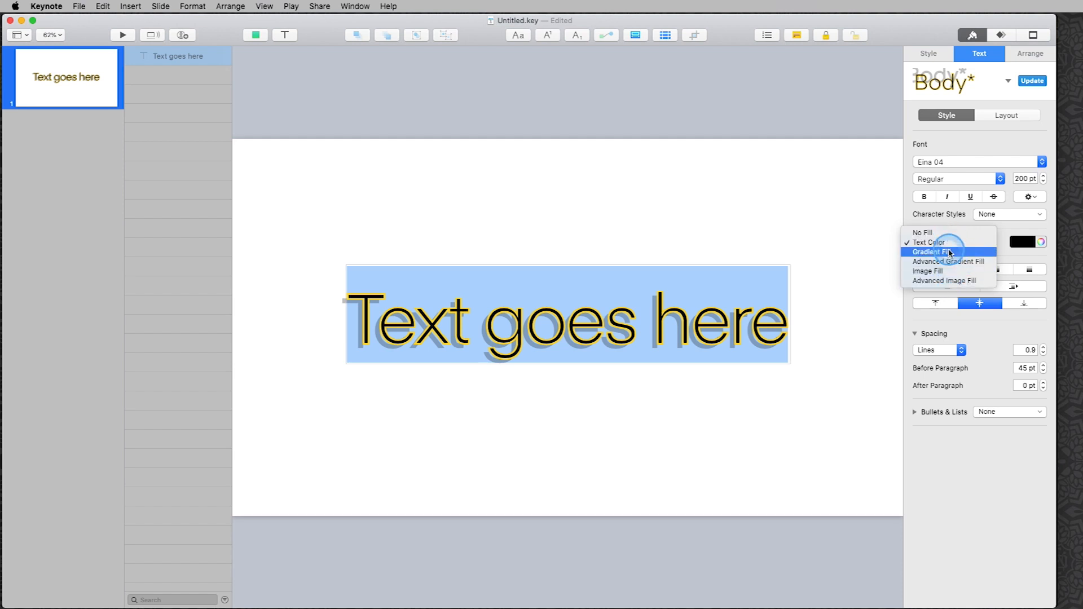
click(947, 253)
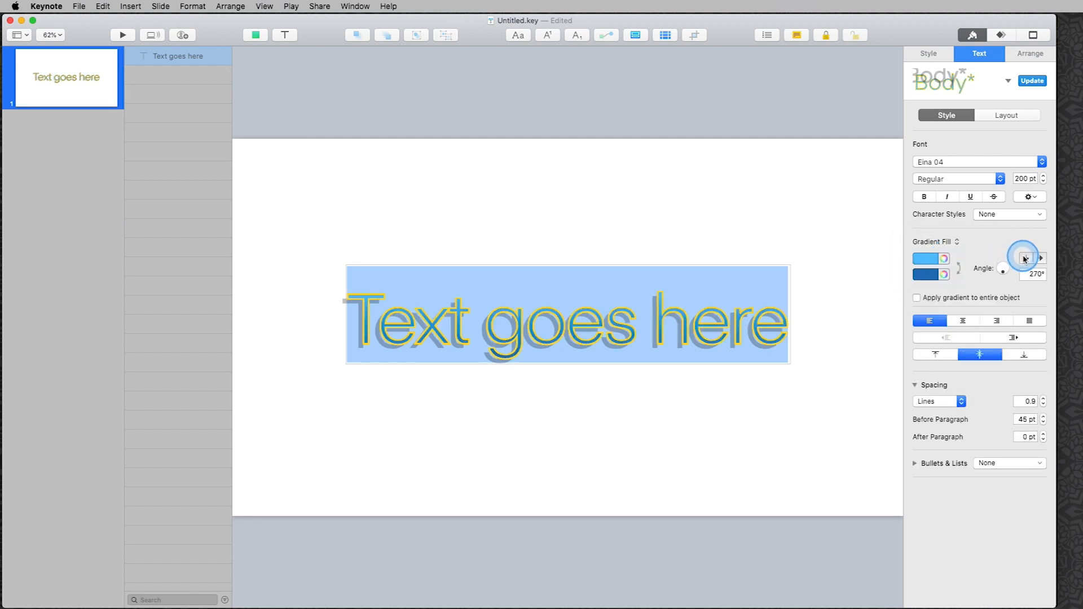
click(800, 235)
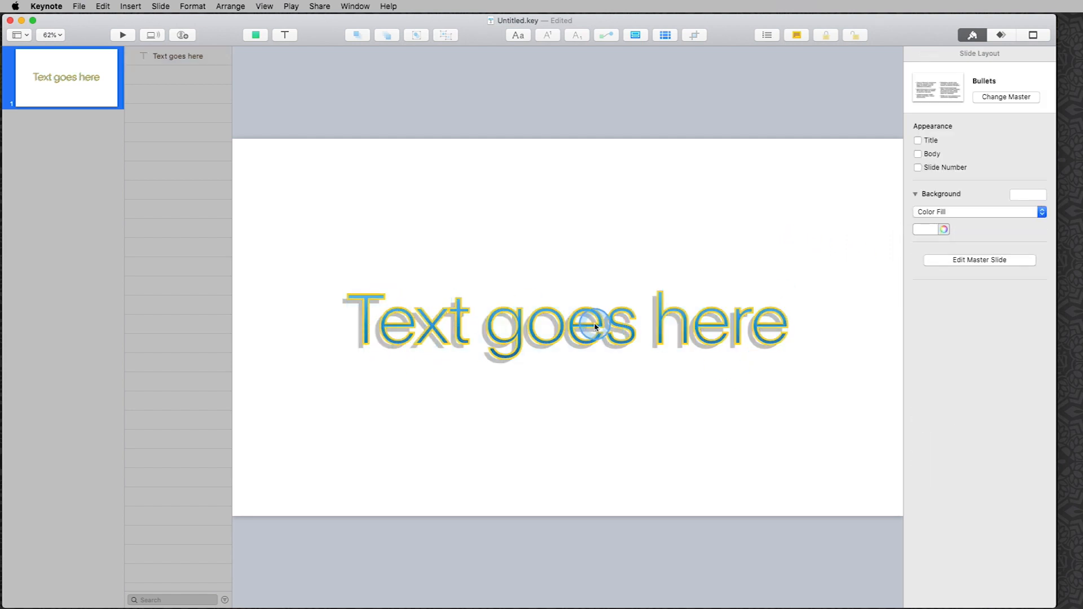
click(596, 327)
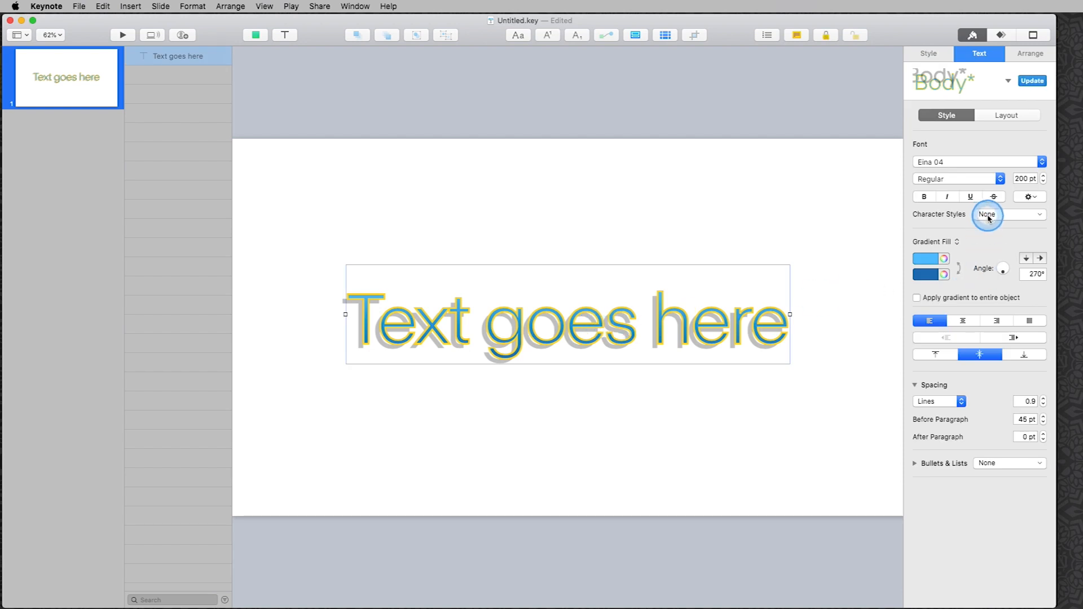
click(958, 242)
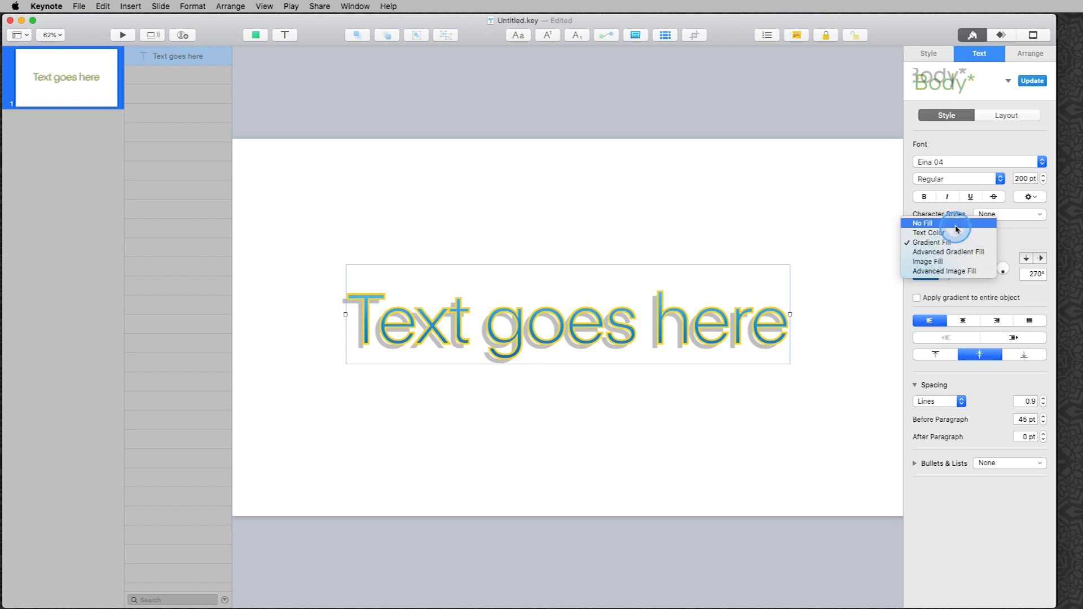
click(949, 230)
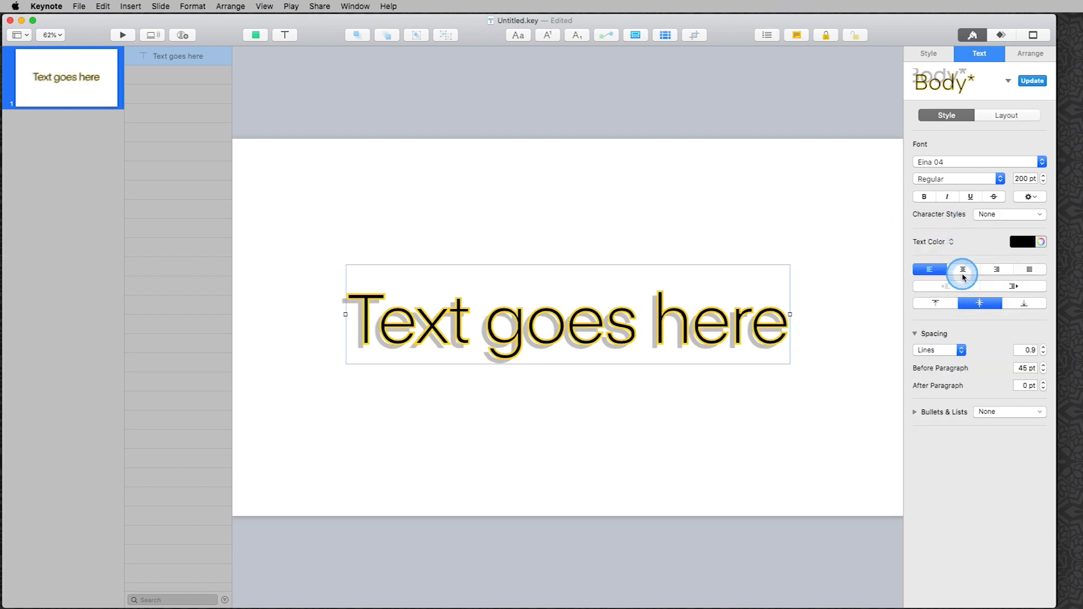
Try centre and right alignment on the text and return it to left alignment.
click(963, 274)
click(994, 273)
click(937, 273)
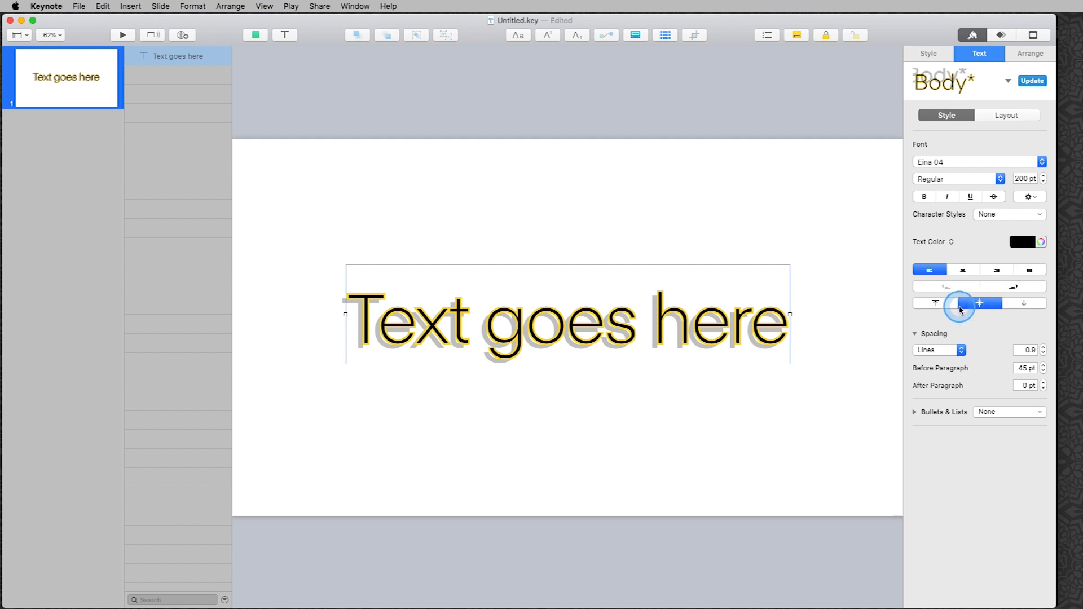
Break the text into three lines, "Text", "goes" and "here", shifting its box slightly on the slide.
double_click(541, 322)
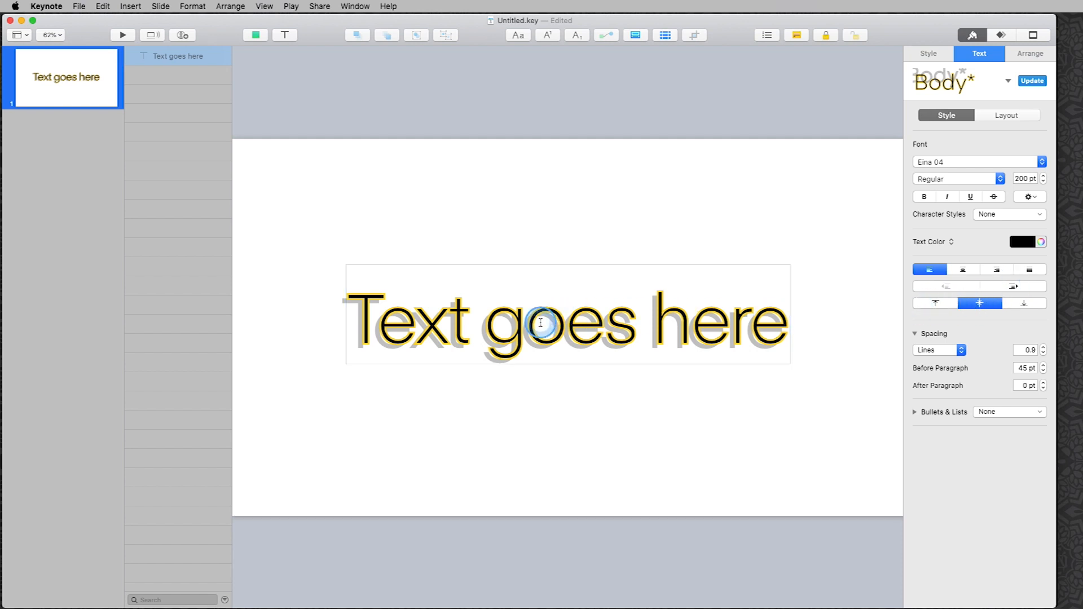
key(Return)
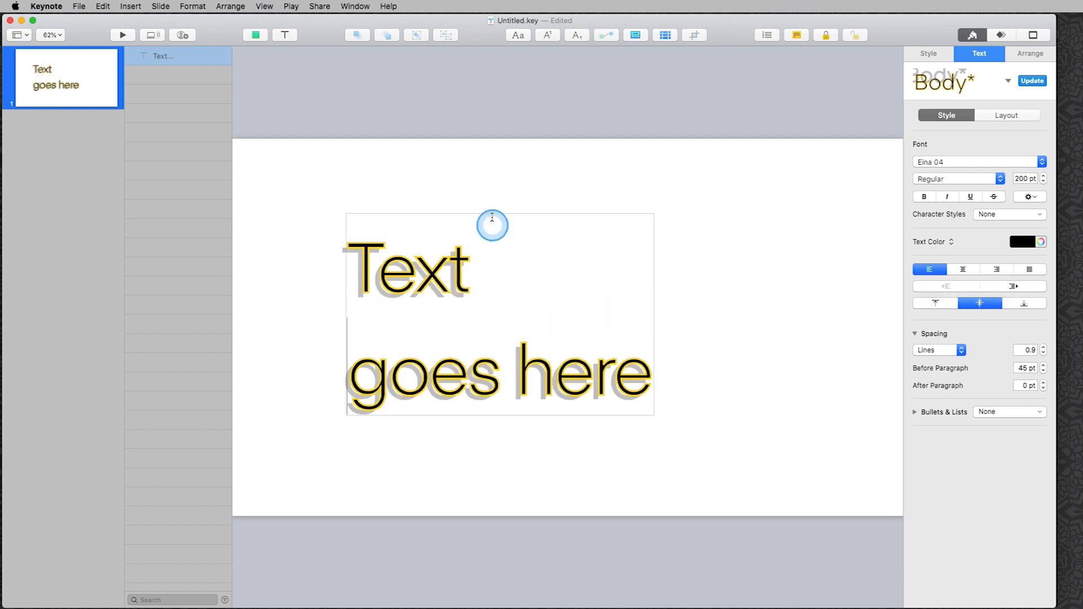
click(449, 169)
drag(450, 270, 468, 262)
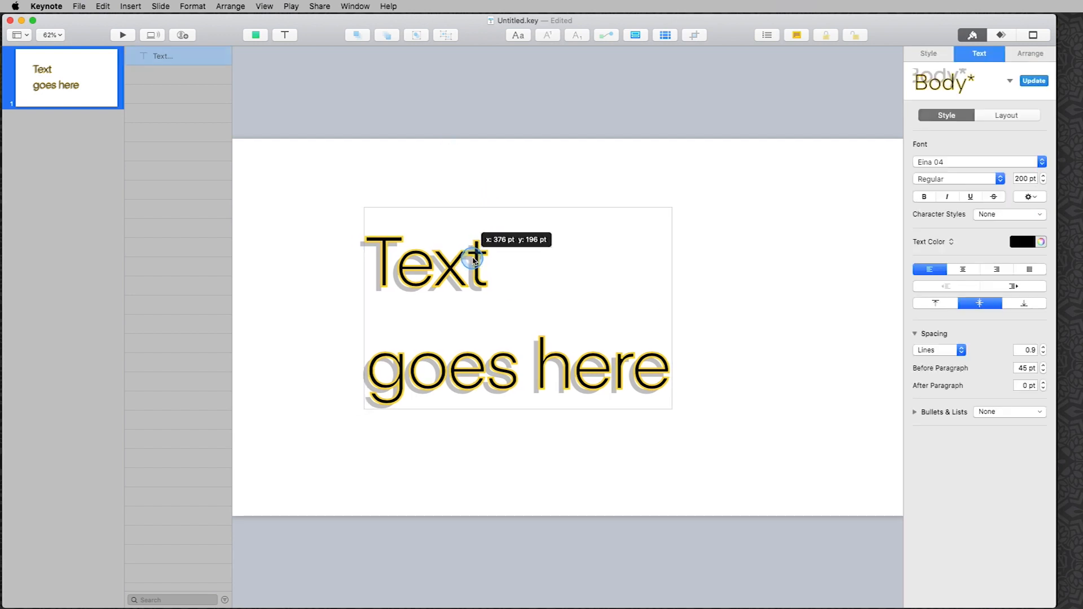
double_click(539, 374)
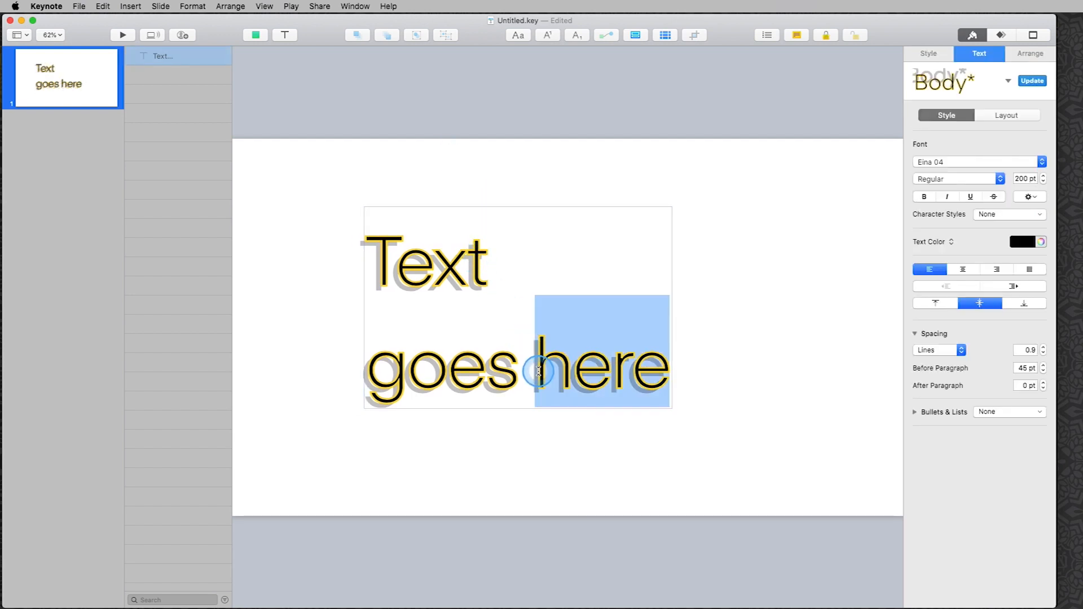
click(537, 371)
key(Return)
click(600, 305)
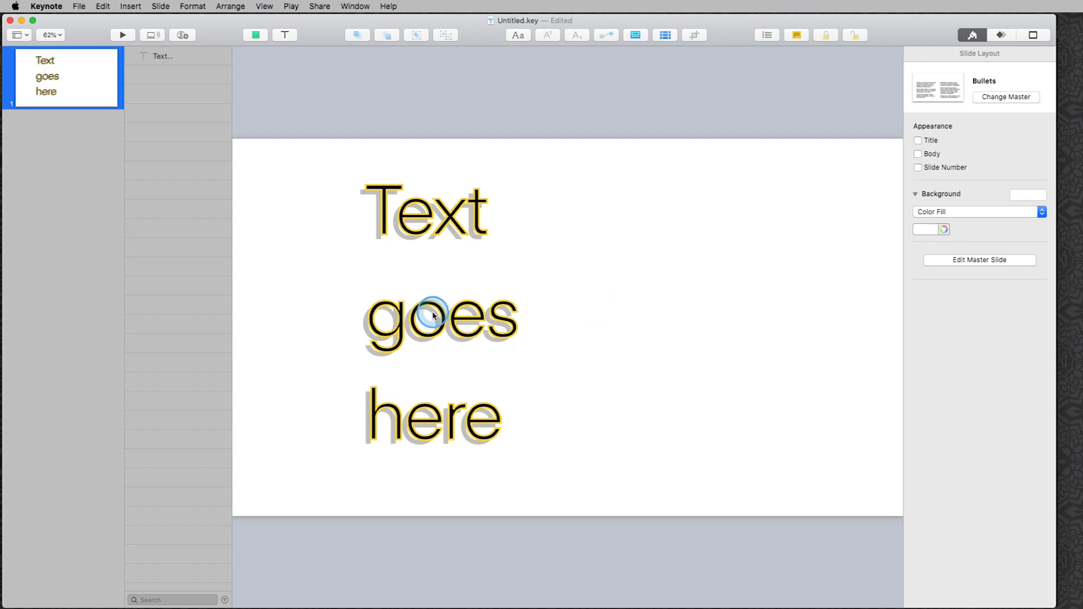
Widen the three-line text box and centre it on the slide at x 547 pt, y 105 pt.
drag(451, 319, 572, 338)
drag(654, 327, 782, 327)
click(654, 140)
drag(592, 231, 530, 232)
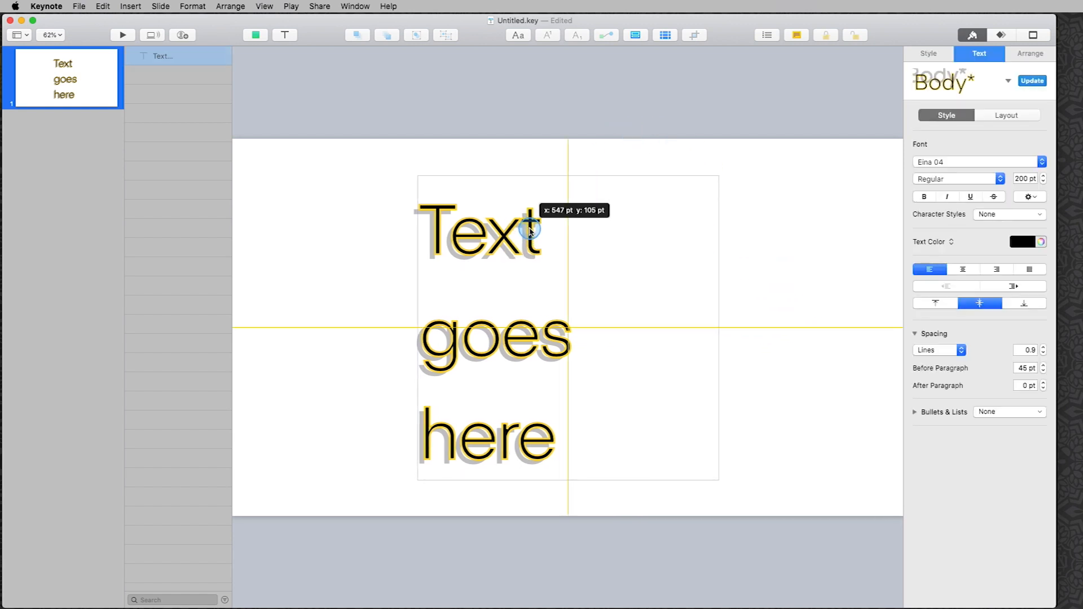
Try top vertical alignment on the three-line text, return it to middle, and reduce the line spacing to 0.4.
click(935, 304)
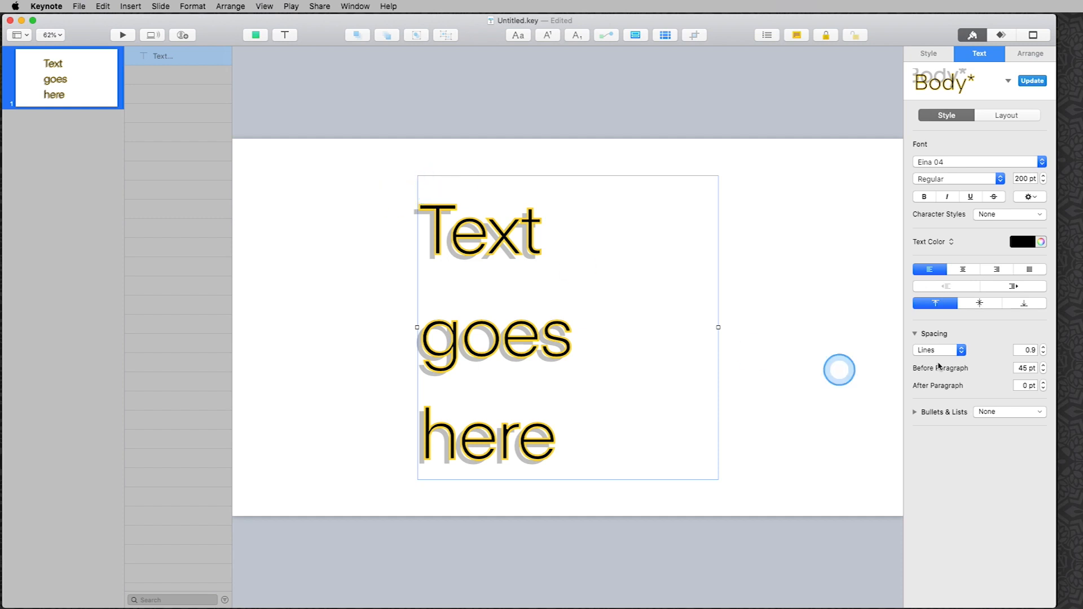
click(985, 305)
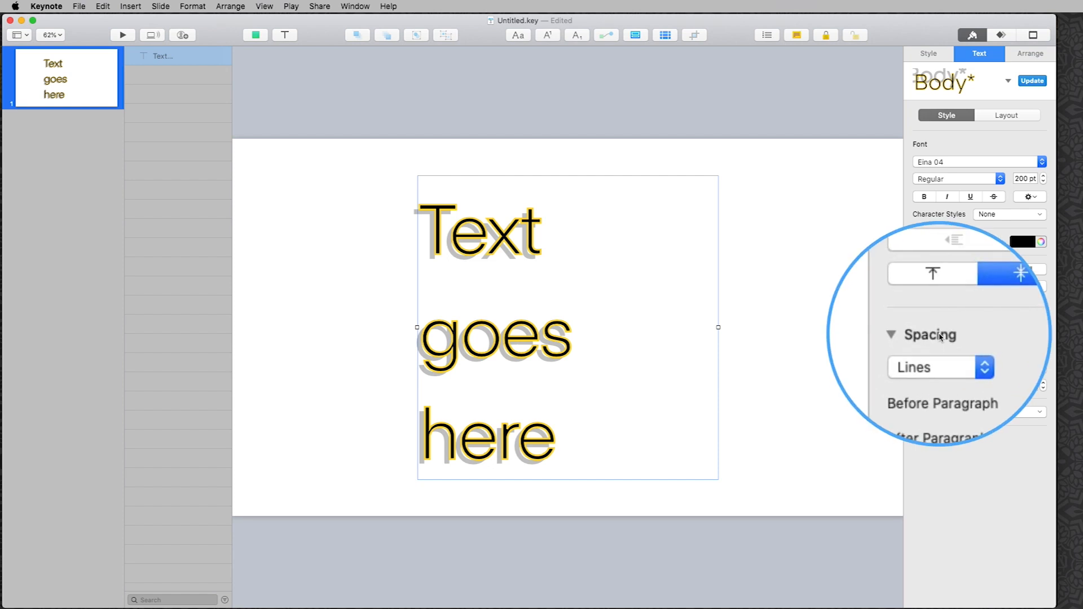
click(1044, 353)
click(1043, 354)
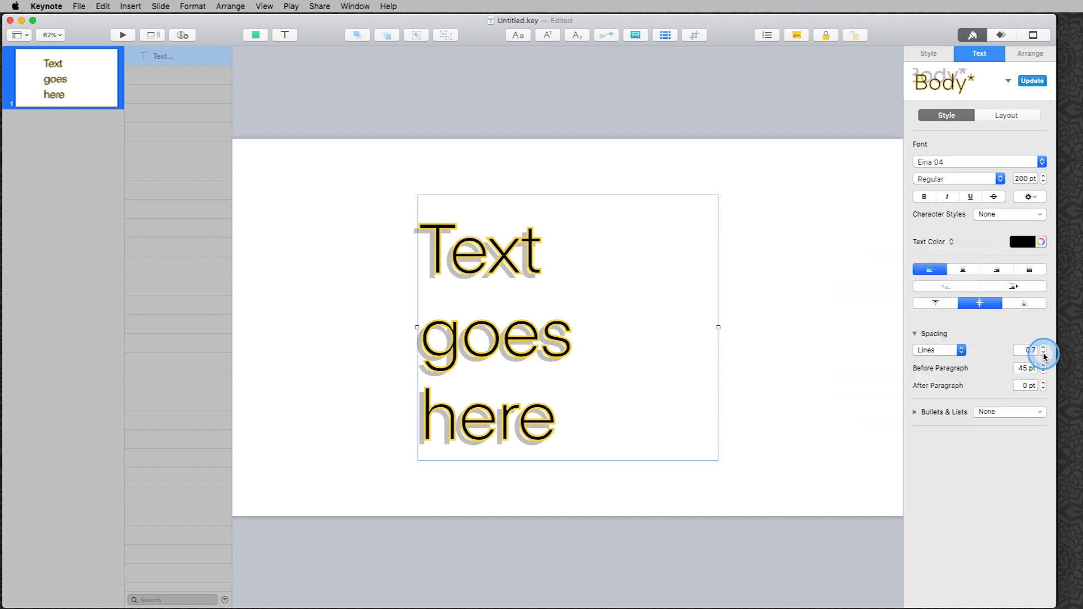
click(1044, 353)
click(1043, 354)
click(1043, 354)
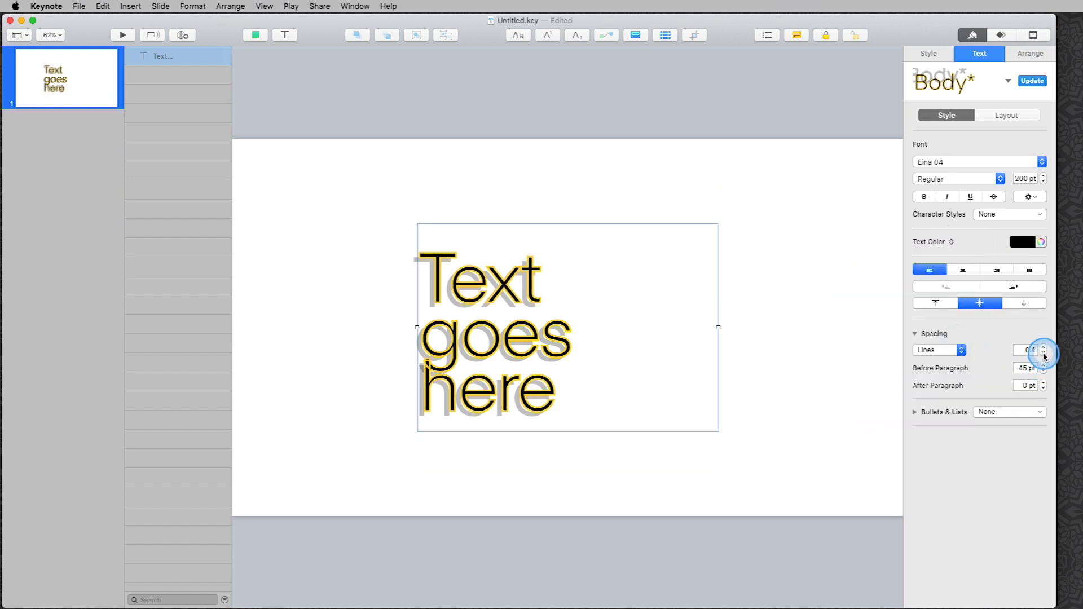
Try the At Least line spacing mode, and switch it to Exactly at 120 pt.
click(938, 350)
click(936, 360)
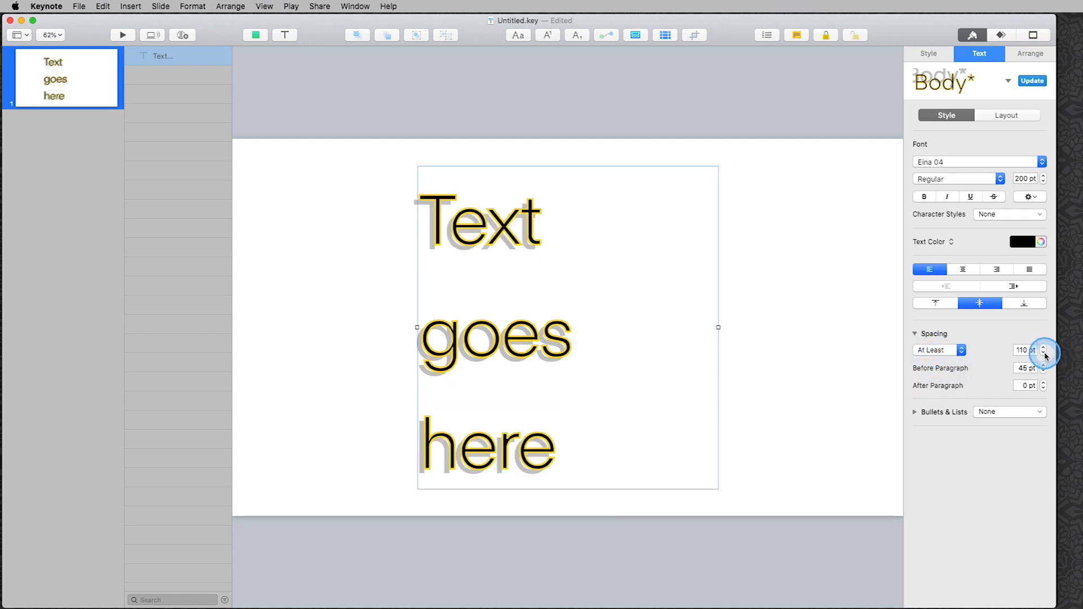
click(938, 349)
click(948, 360)
click(1044, 347)
click(1044, 348)
click(1043, 348)
click(1044, 348)
click(1043, 347)
click(1043, 347)
Return the spacing mode to Lines, try several values, and settle the line spacing at 0.4.
click(933, 350)
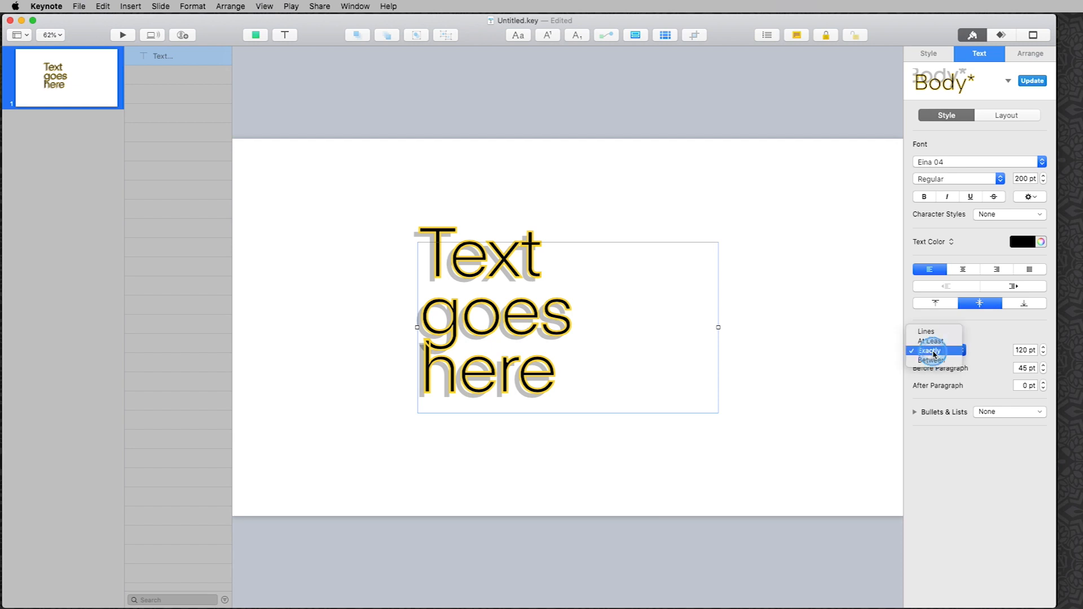
click(928, 327)
click(1042, 352)
click(1042, 348)
click(1043, 348)
click(1043, 348)
click(1043, 348)
click(1043, 354)
click(1043, 354)
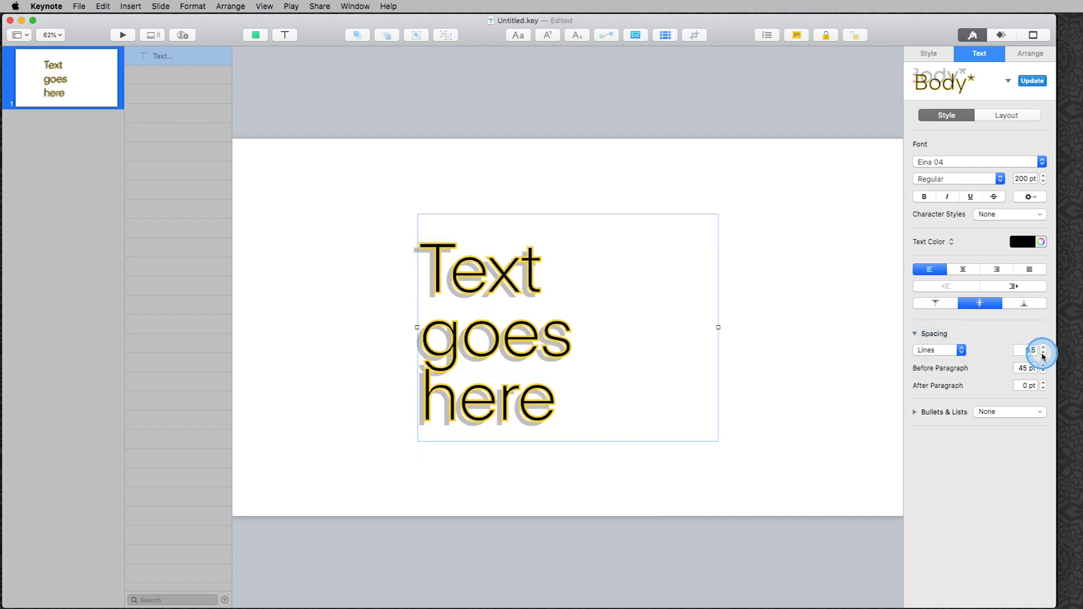
click(1043, 353)
click(1043, 354)
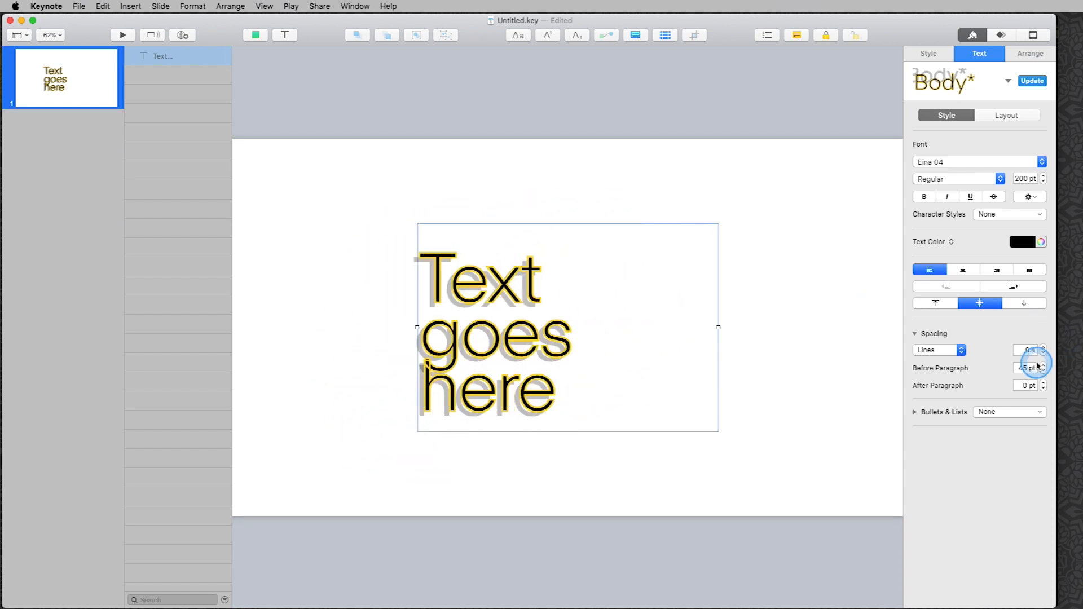
Try the Exactly line spacing mode once more and switch back to Lines.
click(953, 351)
click(951, 371)
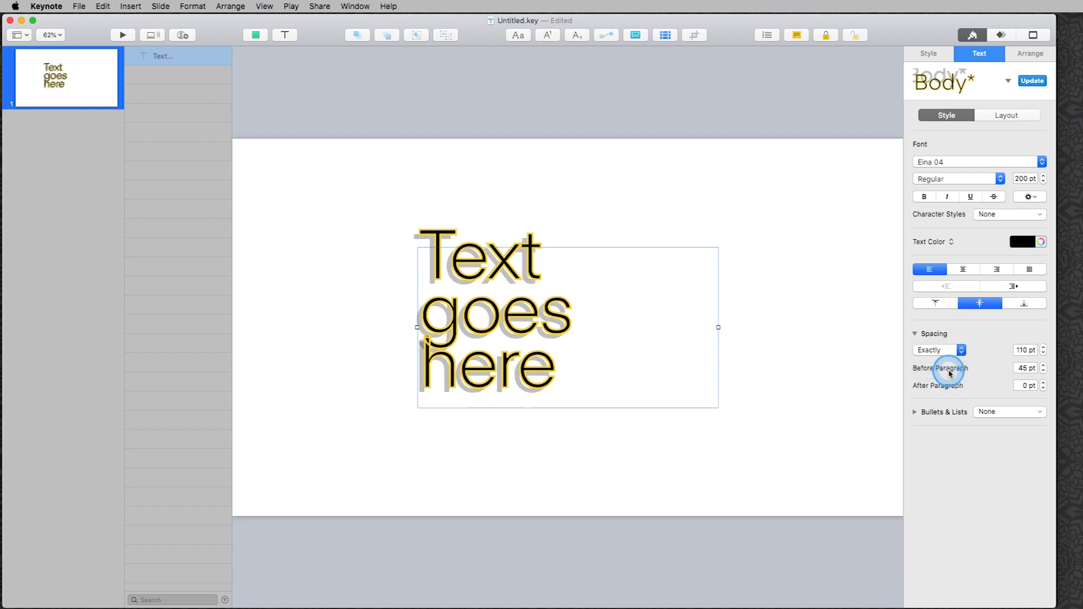
click(951, 350)
click(948, 330)
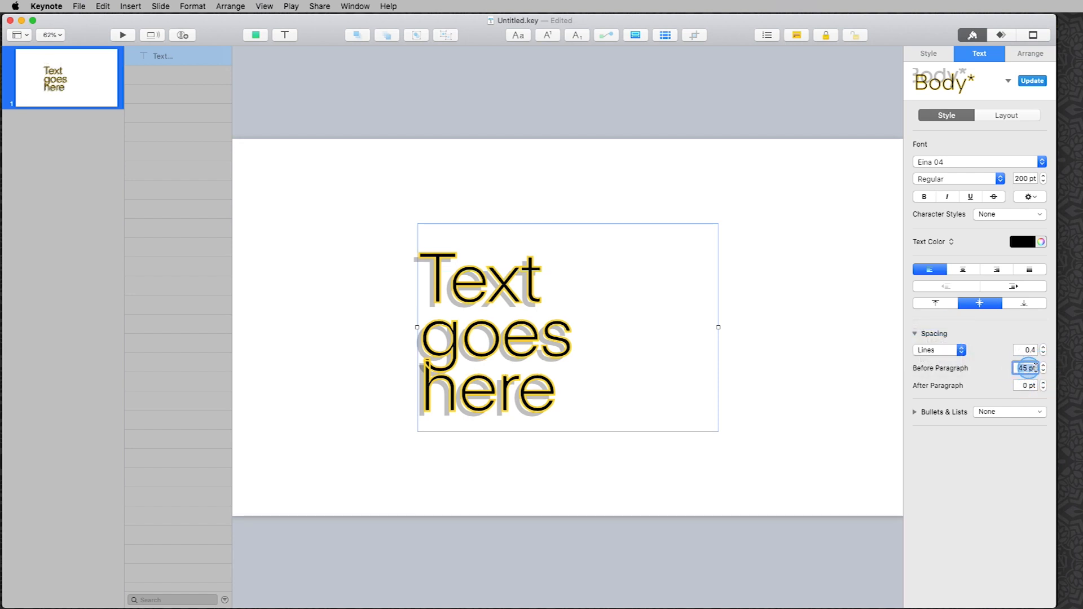
Set the Before Paragraph spacing to 1 pt and apply the Bullet list style to the three lines.
text(1)
key(Return)
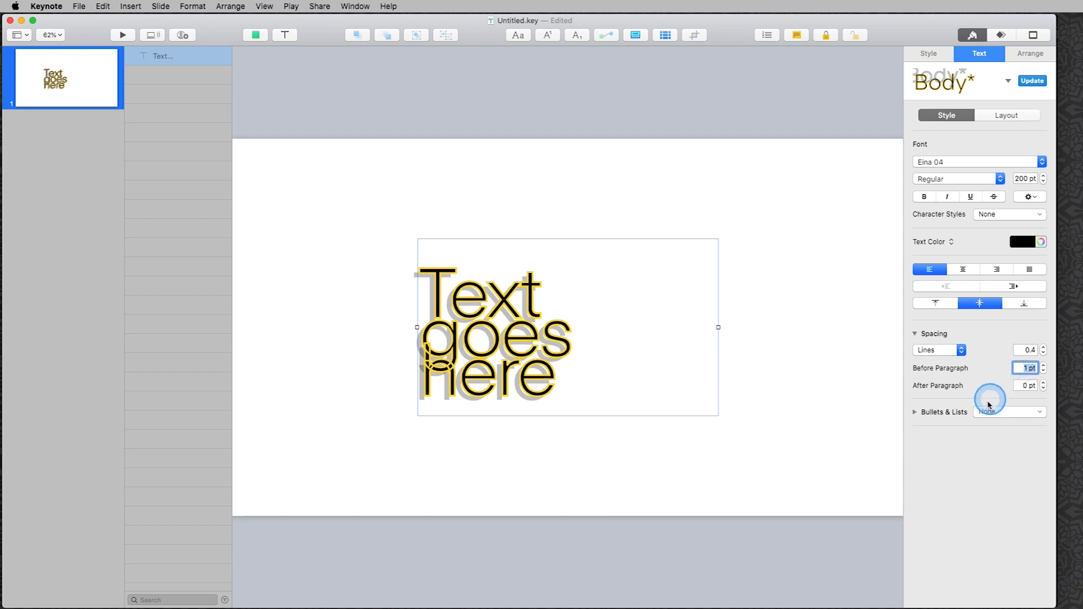
click(995, 413)
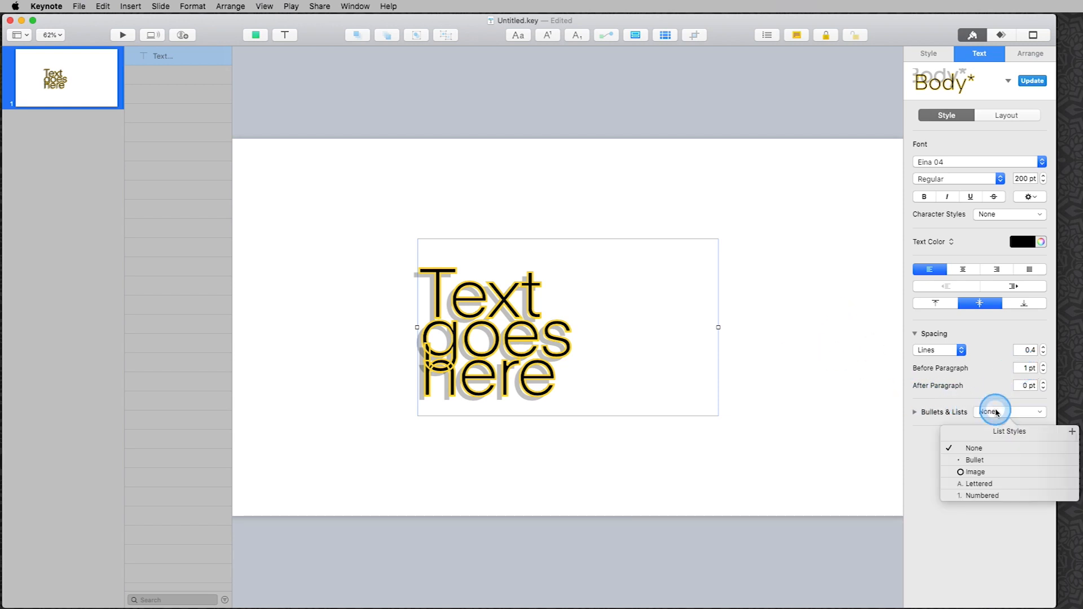
click(988, 460)
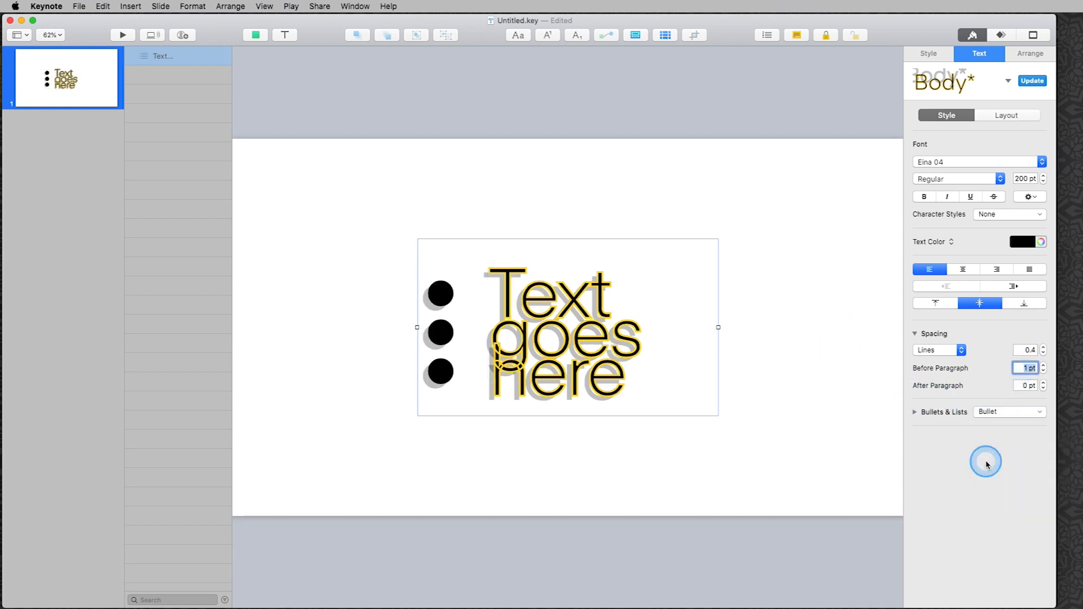
Rework the breaks between the bulleted lines so "Text" has its own bullet and "goes" and "here" share one.
click(496, 336)
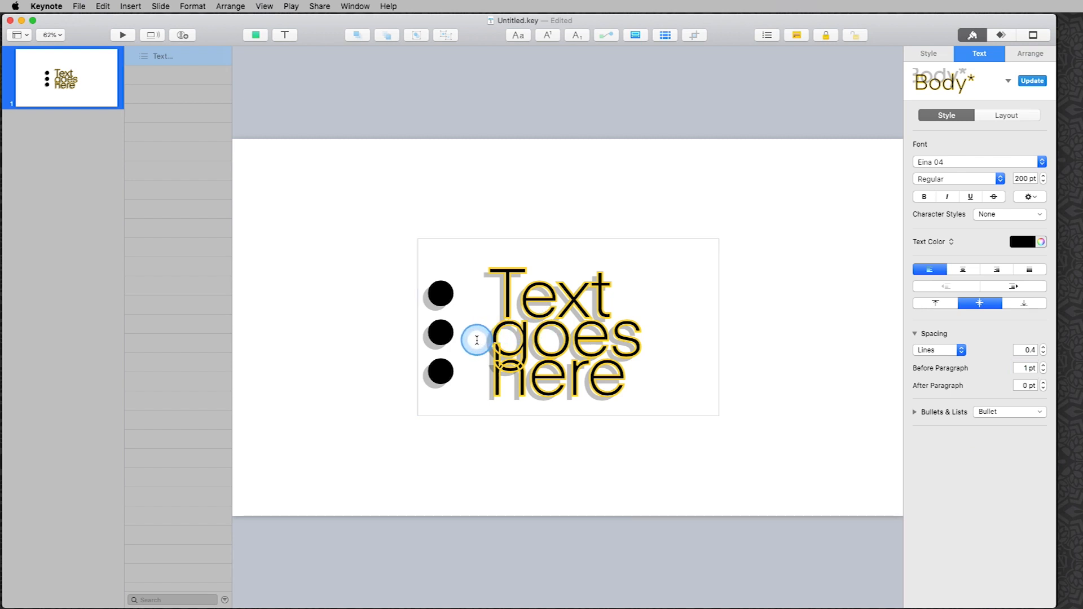
key(BackSpace)
click(483, 369)
click(489, 383)
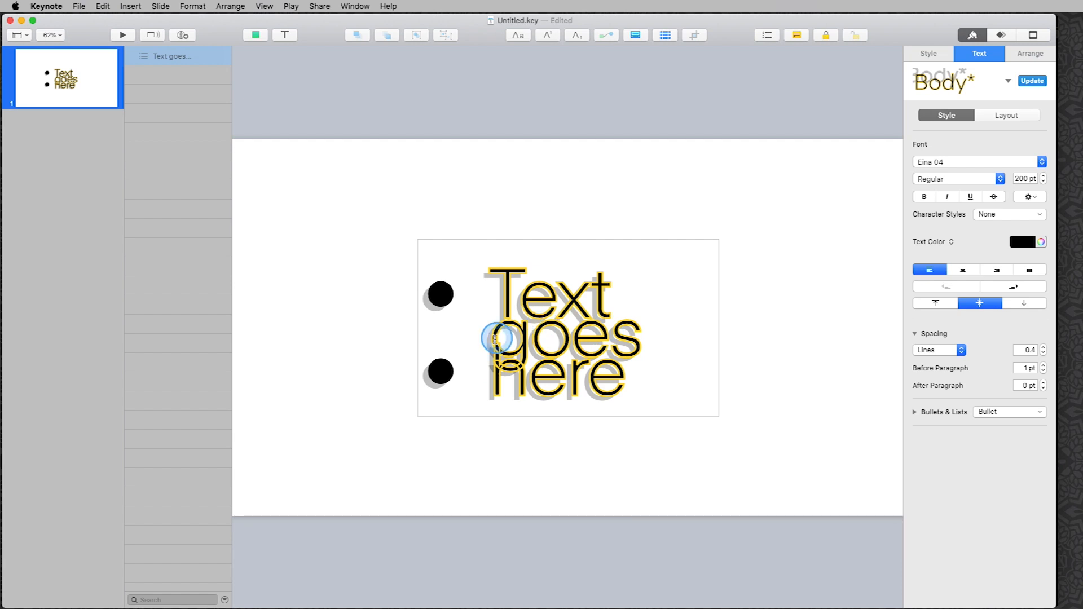
key(BackSpace)
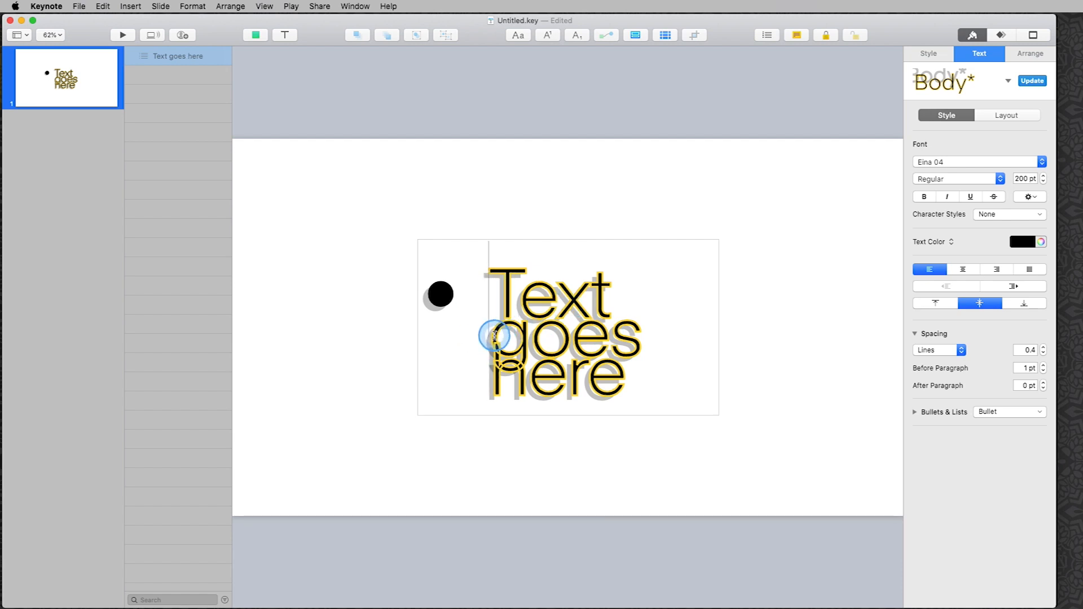
key(Return)
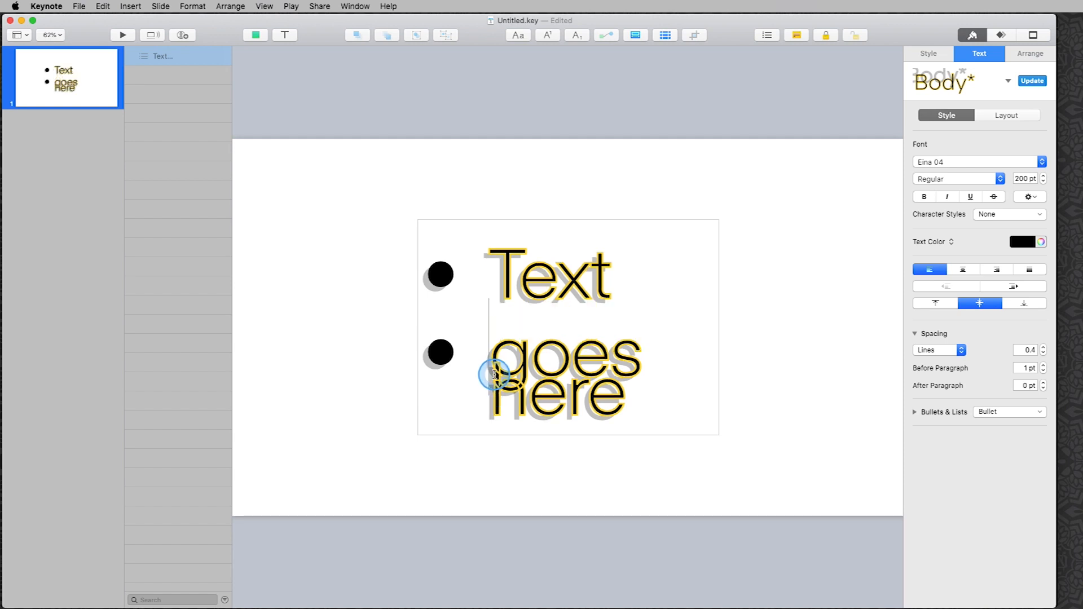
key(BackSpace)
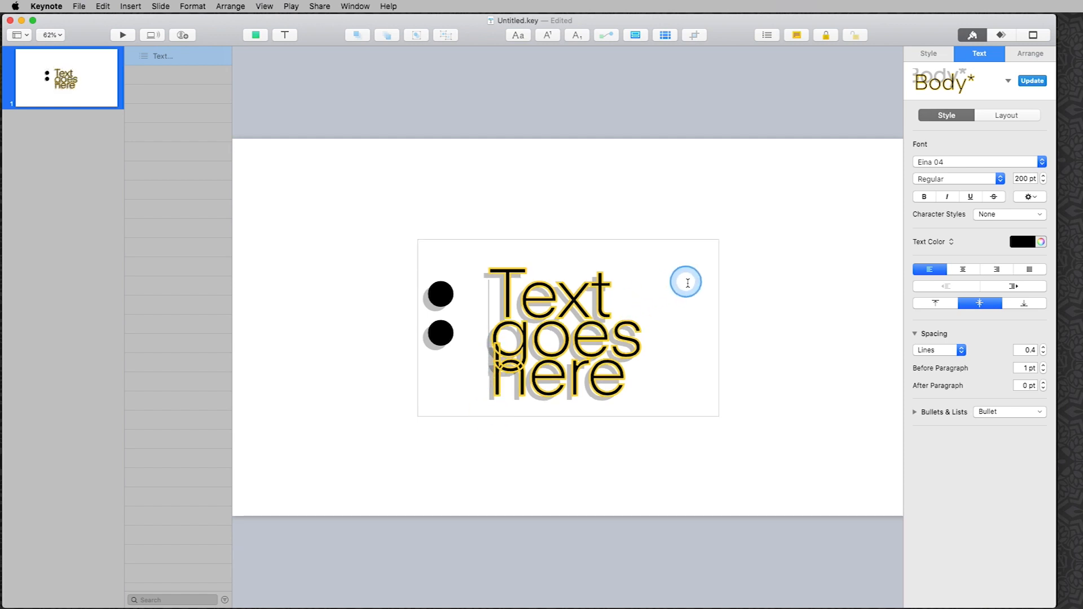
Try the Image, Lettered and Numbered list styles on the "goes here" paragraph and set it to None.
click(1010, 411)
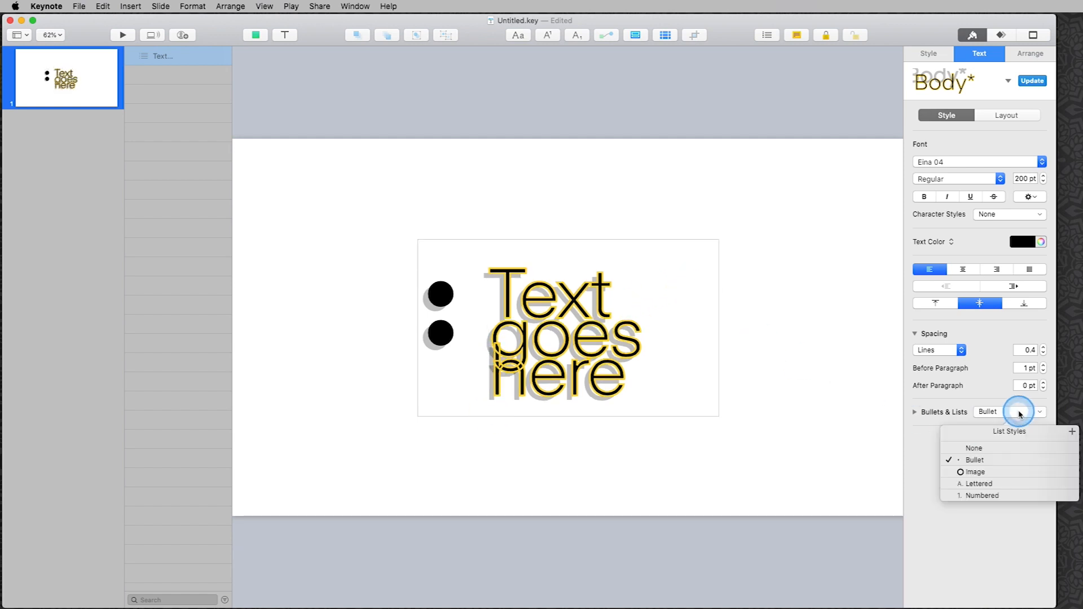
click(979, 477)
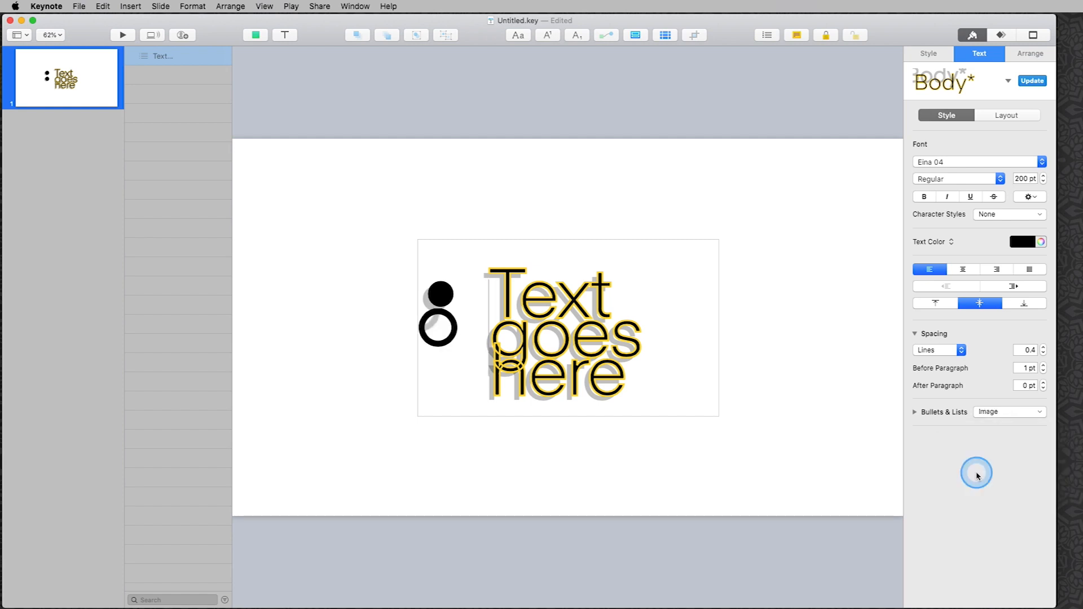
click(982, 411)
click(979, 483)
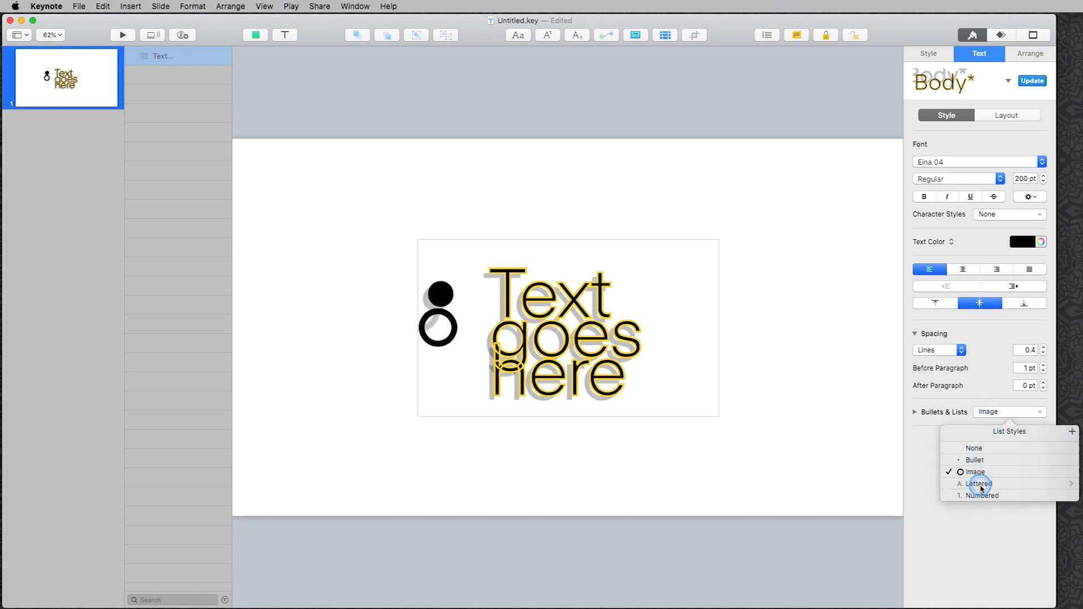
click(991, 413)
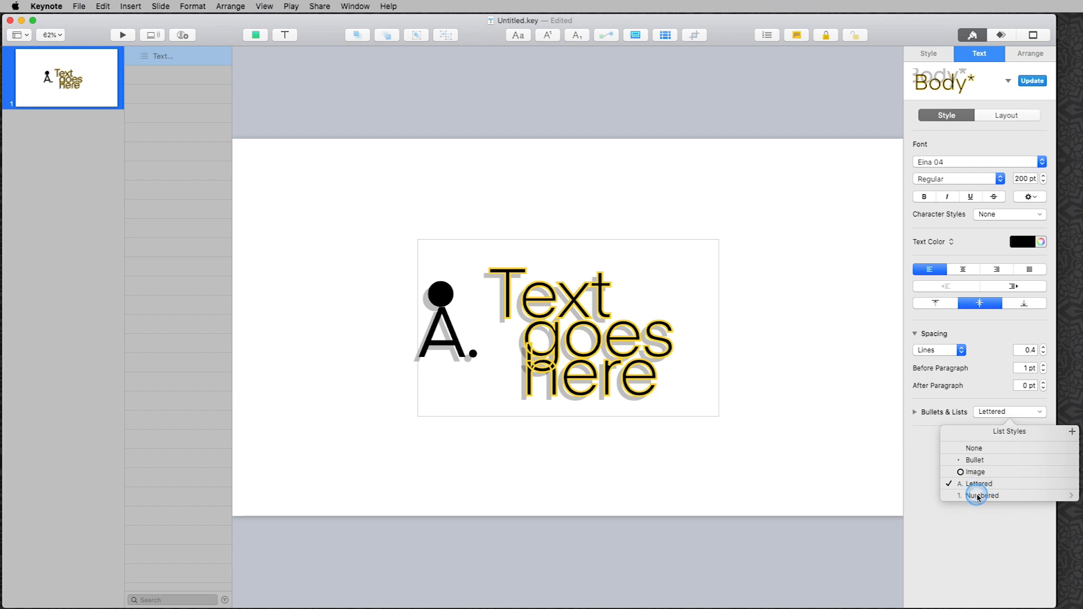
click(982, 495)
click(990, 412)
click(979, 450)
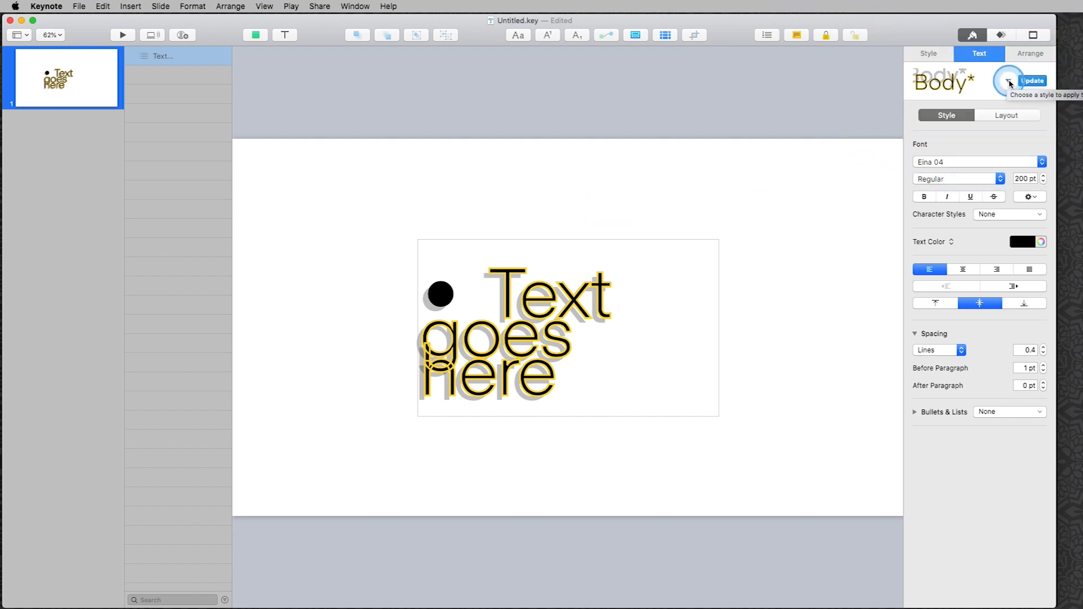
Try the Title paragraph style on the "goes here" paragraph and delete the whole text box.
click(1008, 83)
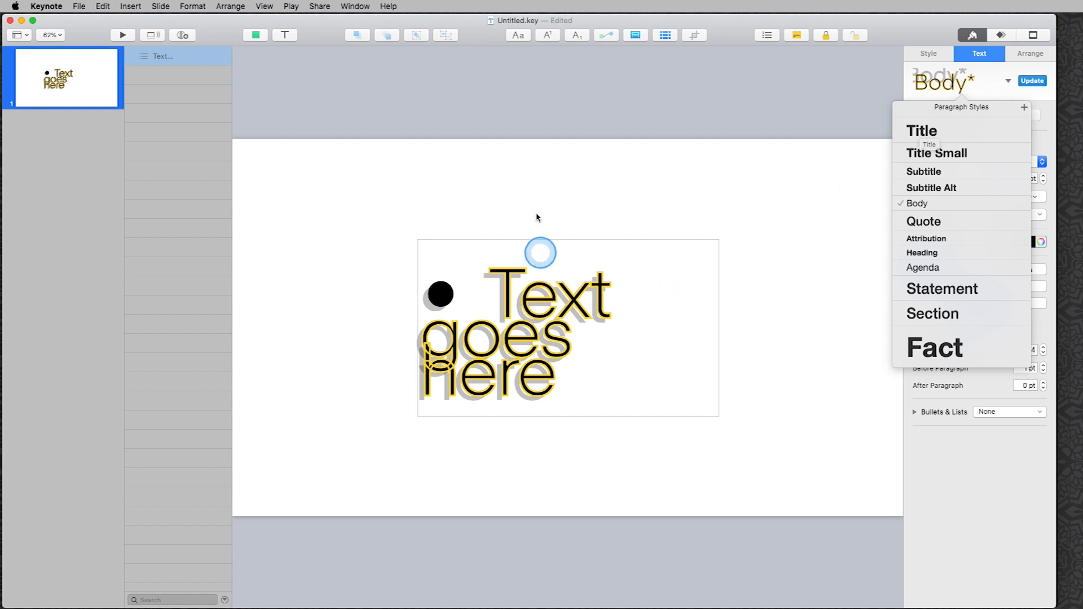
click(923, 131)
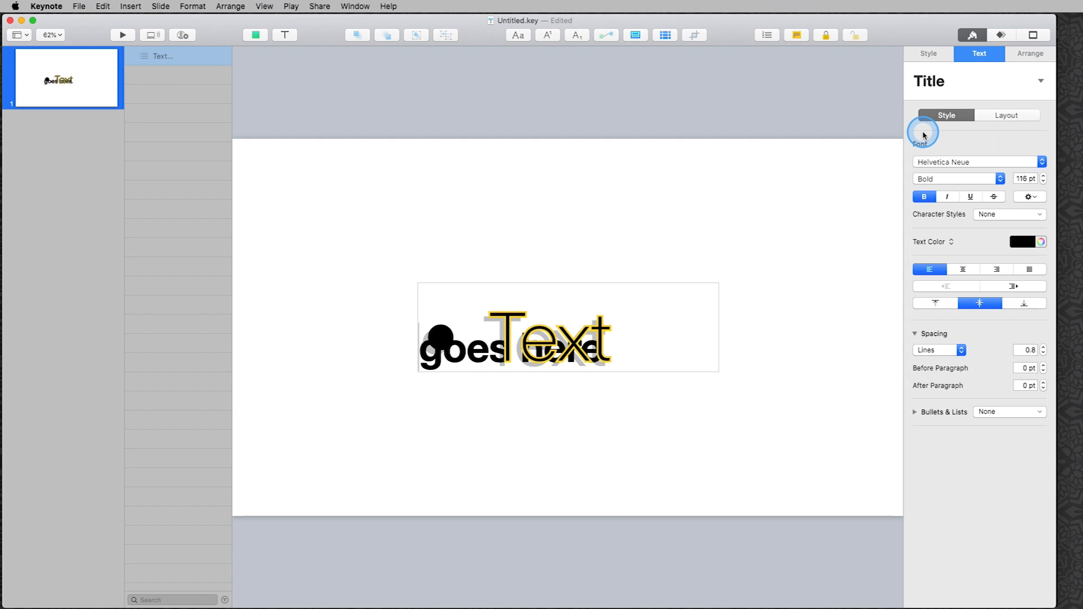
drag(423, 214, 622, 389)
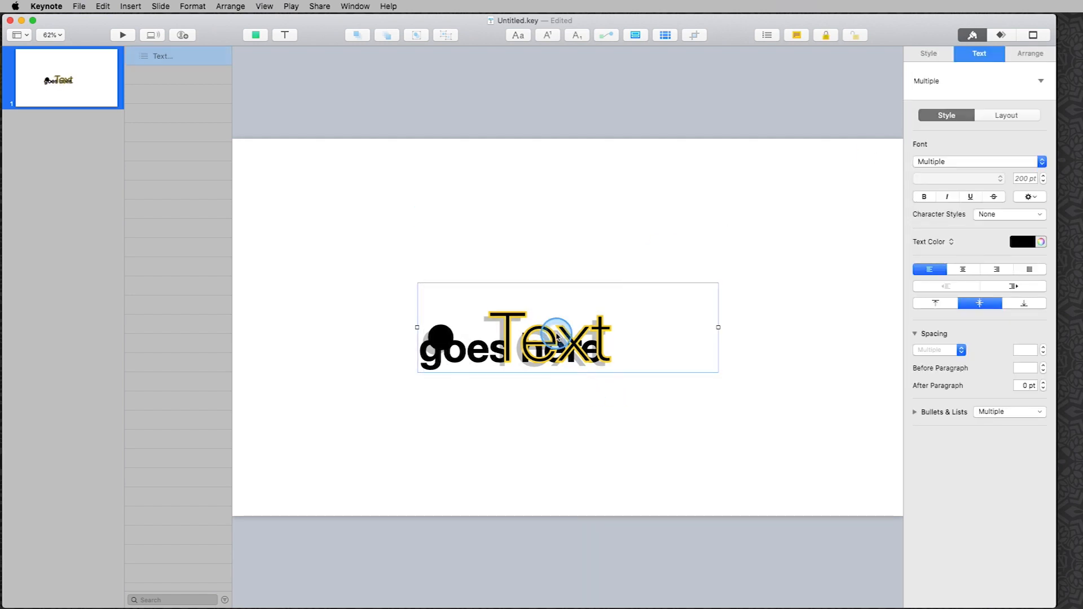
key(Delete)
Insert a new text box reading "Text goes here" and apply the Title paragraph style to it.
click(284, 34)
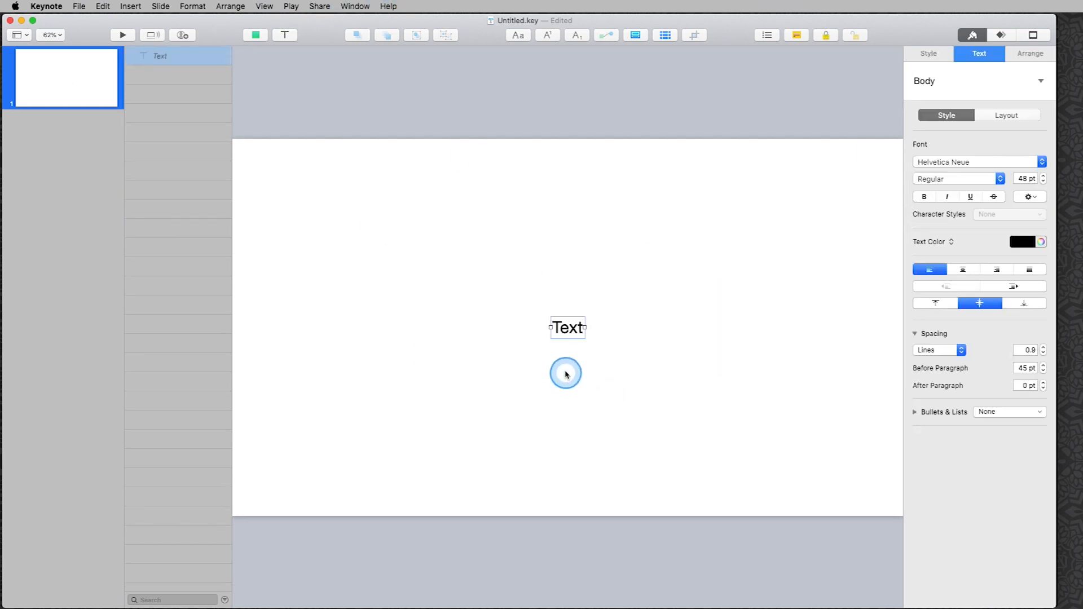
double_click(577, 327)
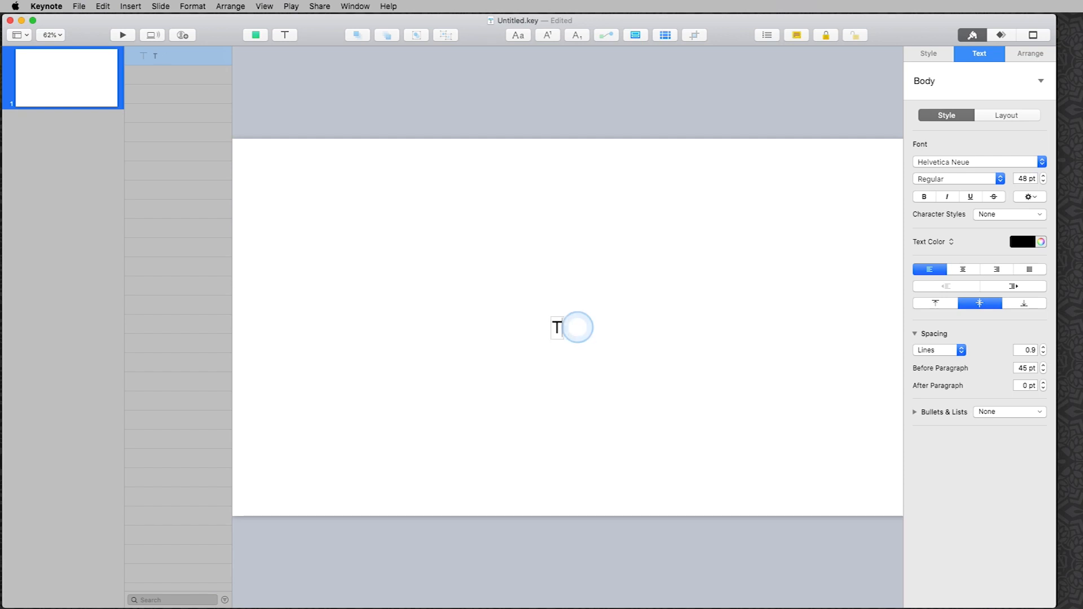
triple_click(578, 327)
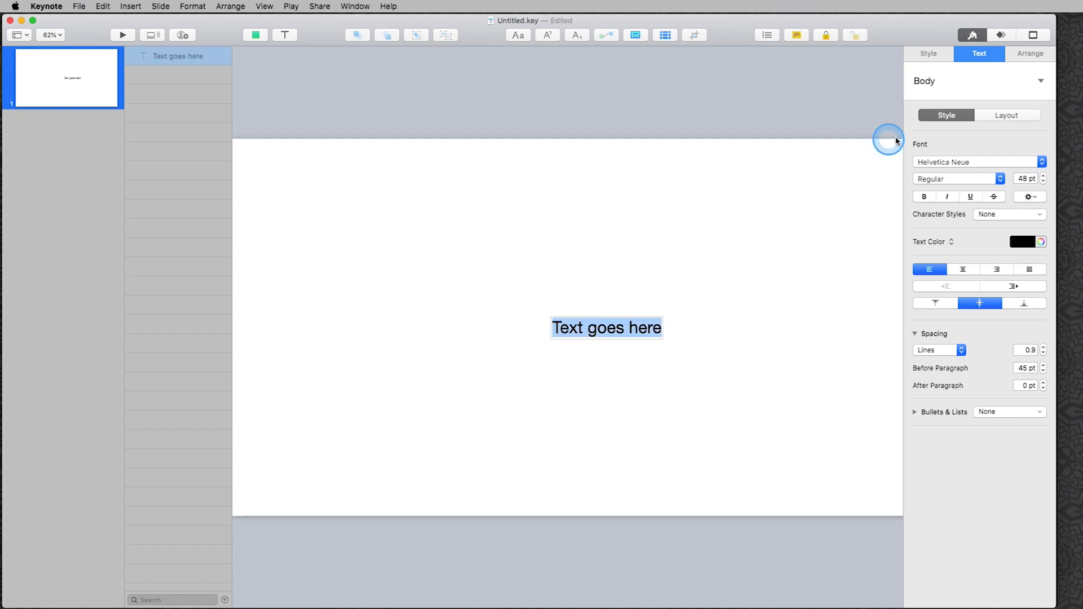
click(1041, 81)
click(1004, 128)
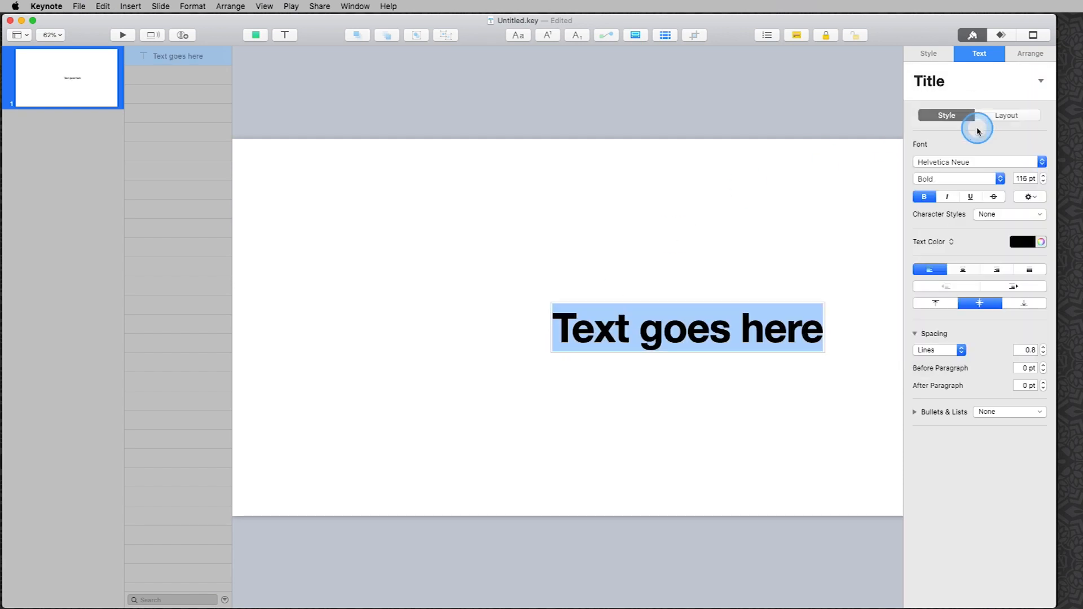
Move the title text to the middle of the slide and change its font to Eina 03.
click(734, 243)
drag(744, 324, 631, 331)
double_click(631, 332)
key(super+a)
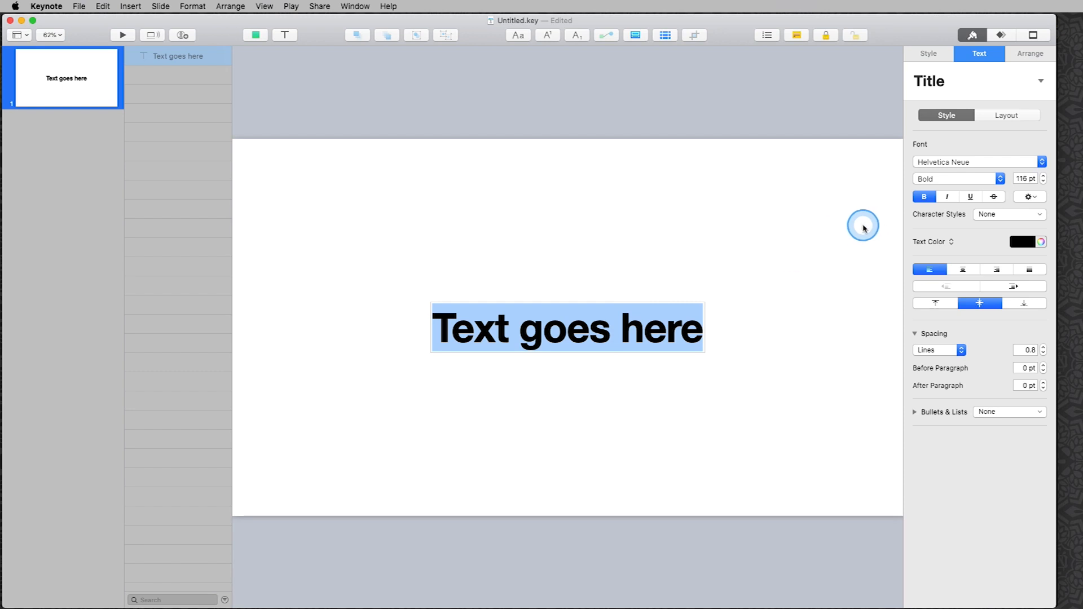
click(959, 162)
click(961, 136)
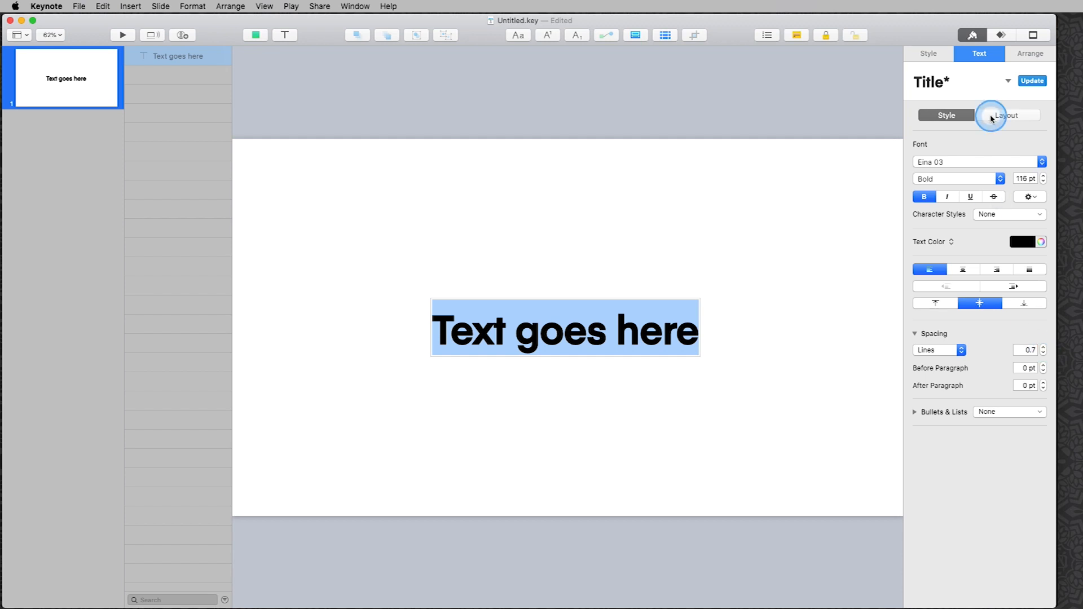
Tighten the title's character spacing slightly and update the Title paragraph style with the changes.
click(1030, 196)
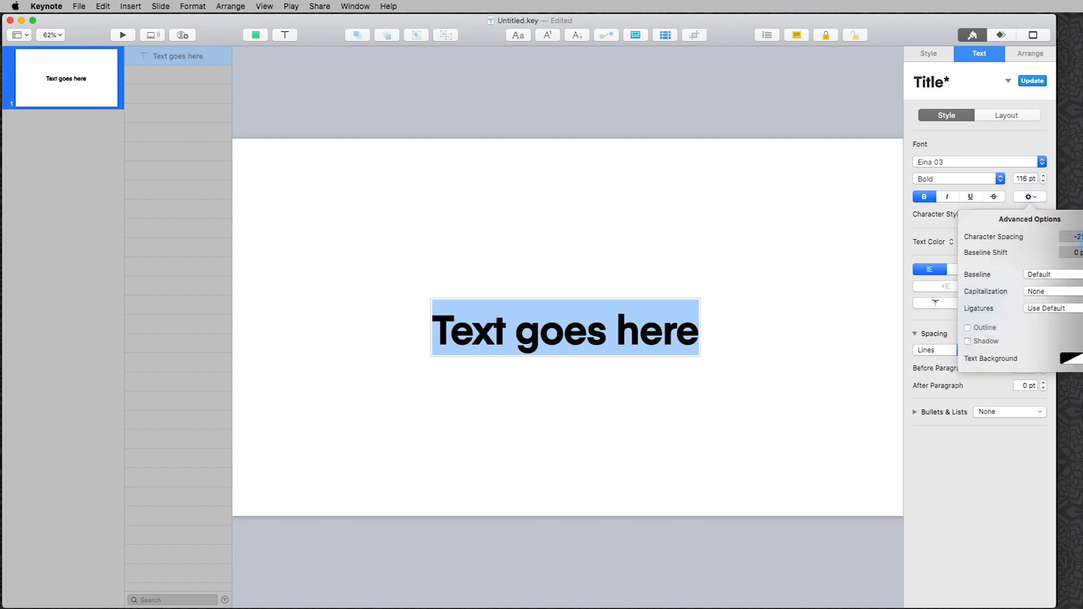
click(1078, 239)
click(705, 250)
Centre the title horizontally on the slide and move it up into the slide's upper part.
drag(624, 331, 629, 330)
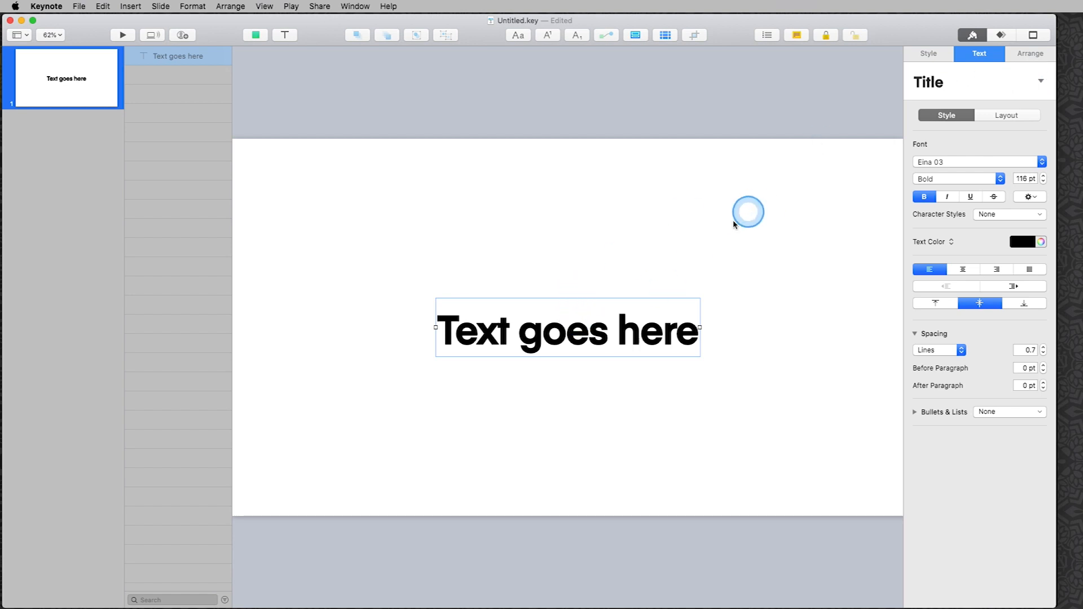
drag(622, 331, 623, 242)
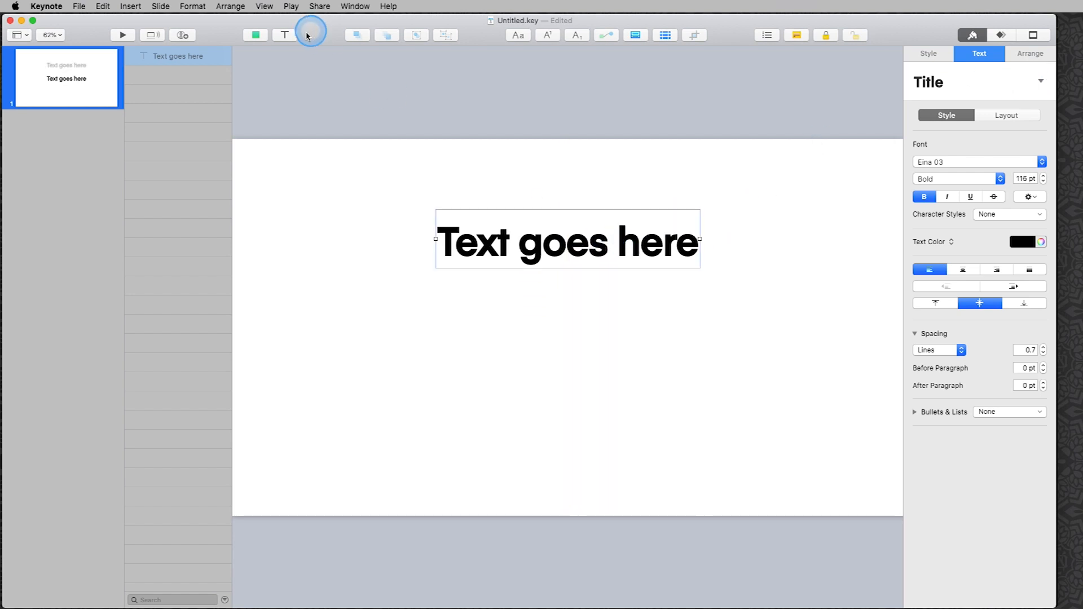
Insert a new text box reading "Another line of text" and place it below the slide's title.
click(284, 35)
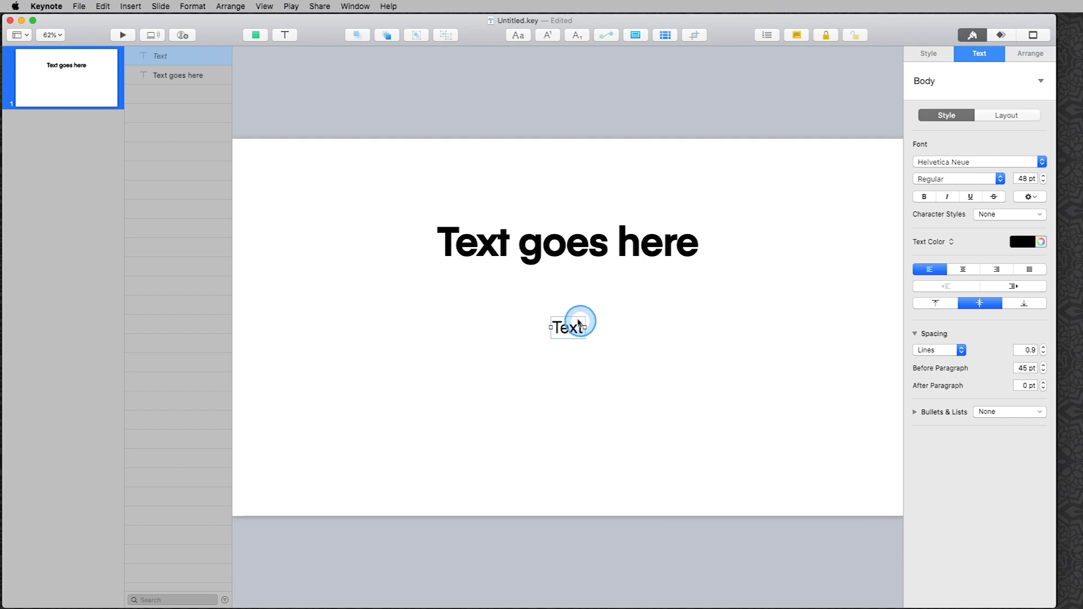
key(Escape)
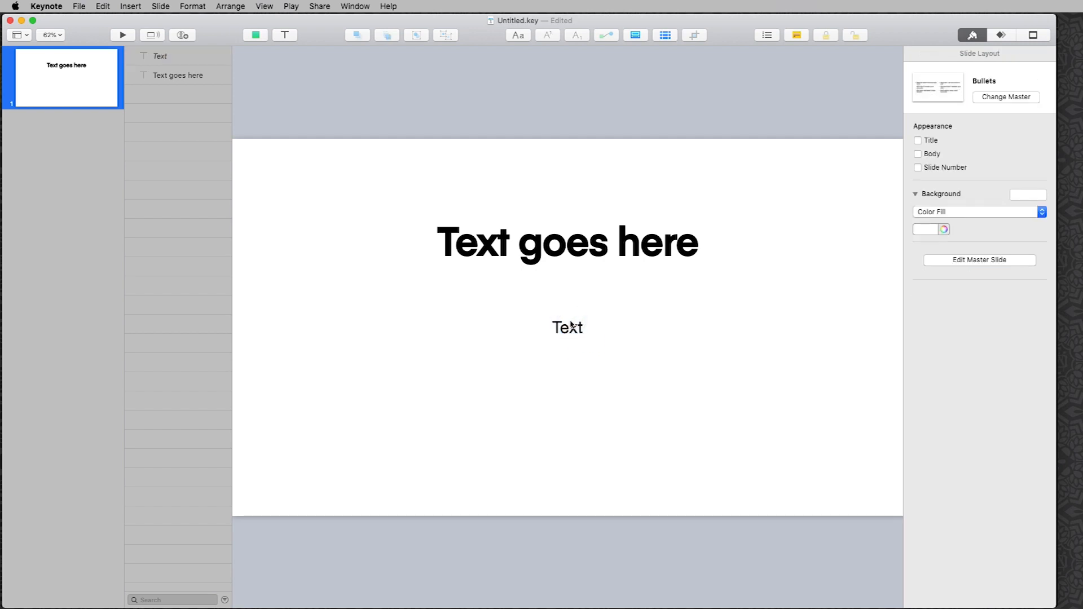
double_click(574, 330)
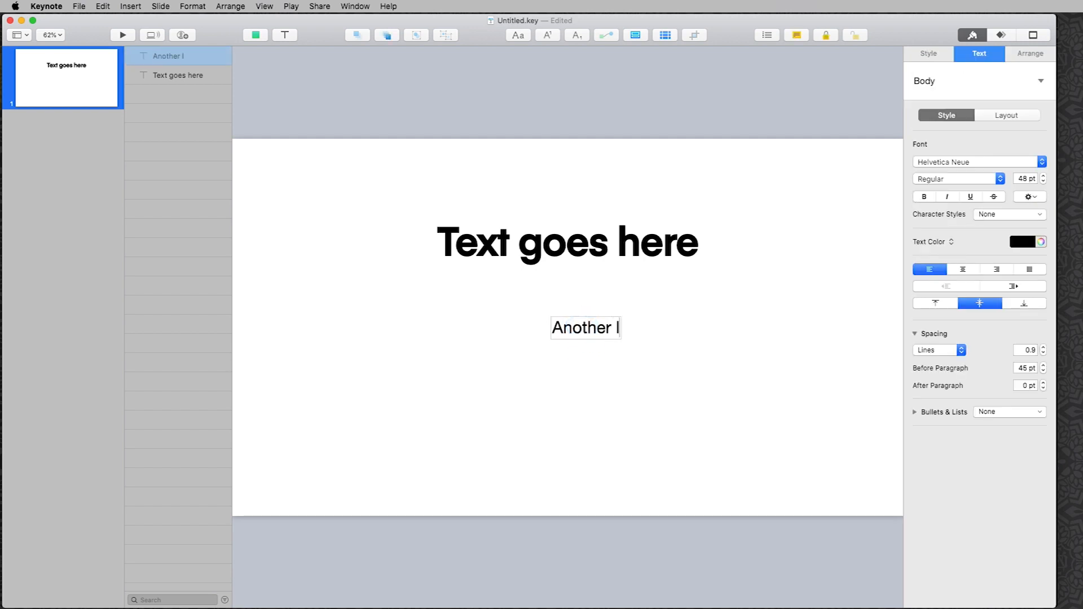
click(605, 431)
drag(618, 322, 547, 327)
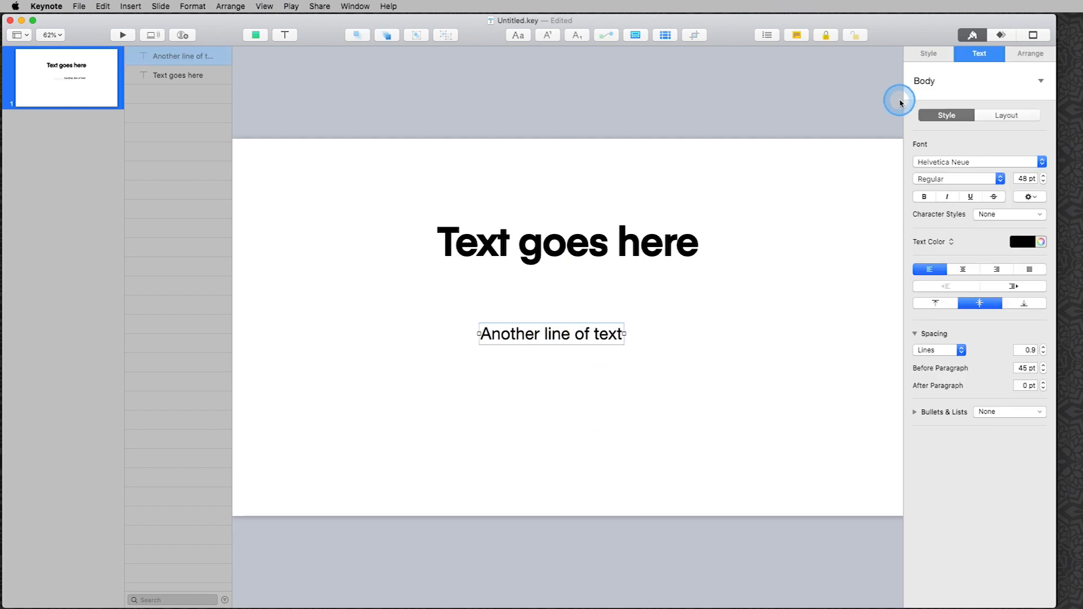
Apply the Title paragraph style to the new line of text and centre it horizontally on the slide.
click(1030, 85)
click(967, 135)
drag(774, 313, 677, 340)
click(748, 265)
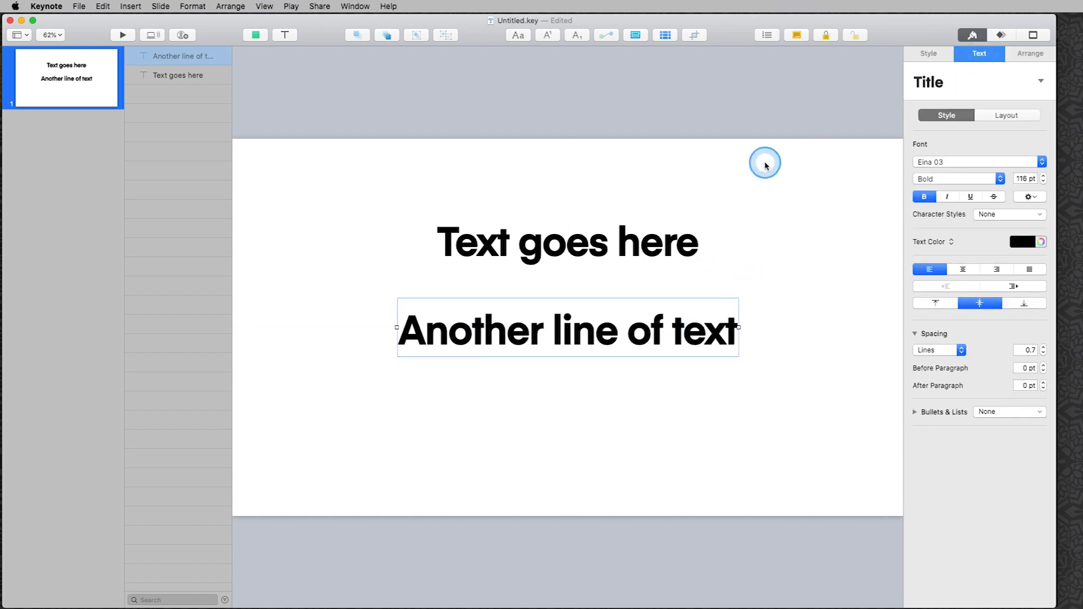
Apply the Subtitle paragraph style to the second line and move it directly beneath the title, aligned with its left edge.
click(1035, 75)
click(955, 171)
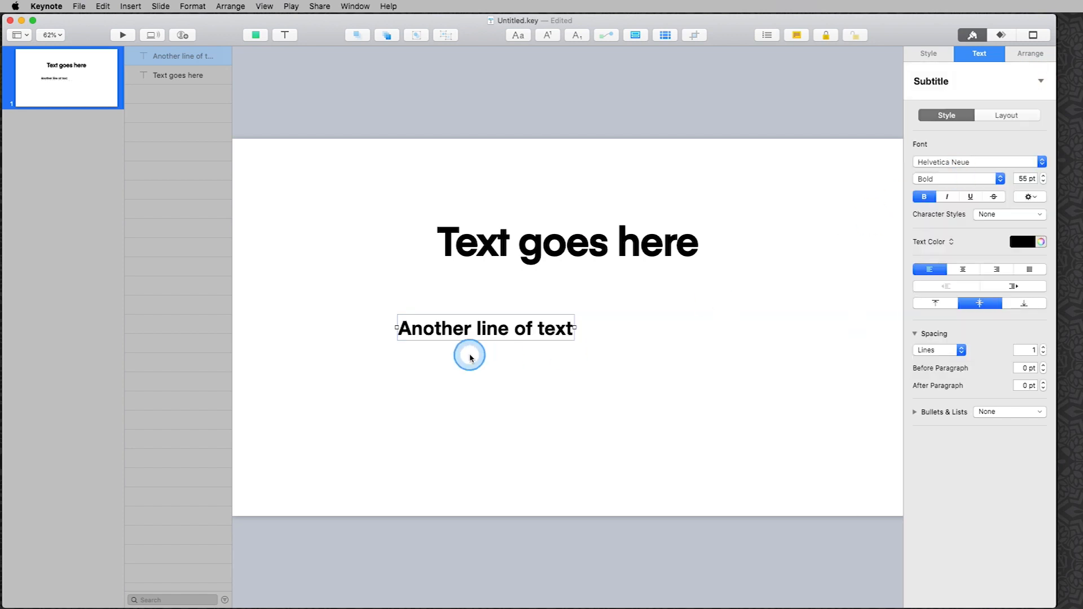
drag(485, 335, 513, 288)
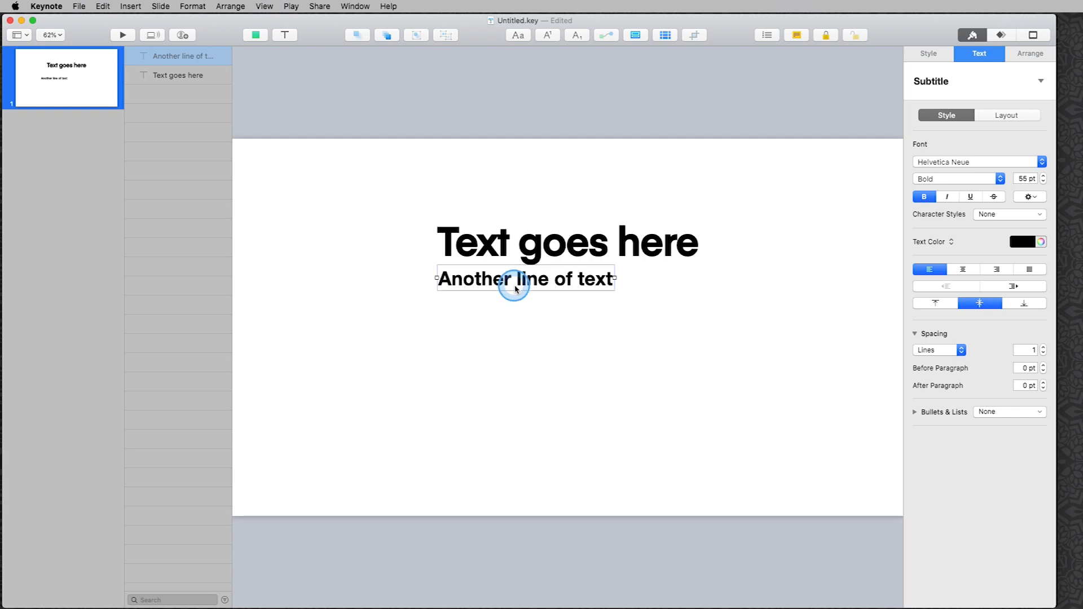
Give the subtitle the Eina 03 font, tighter character spacing and 0.7 line spacing, and update the Subtitle paragraph style.
click(926, 164)
click(930, 106)
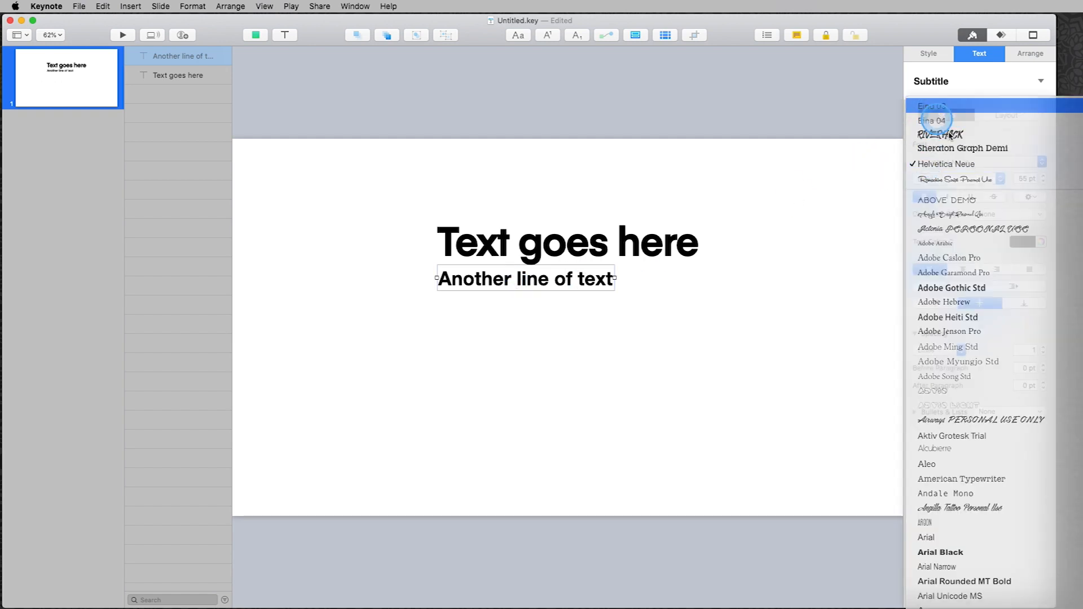
click(1030, 196)
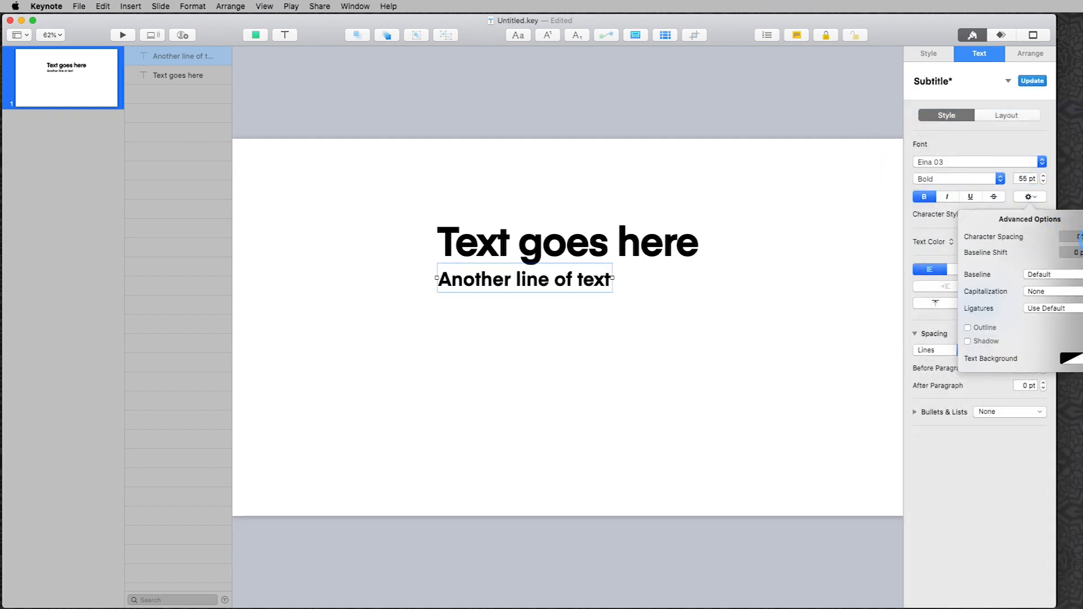
click(998, 465)
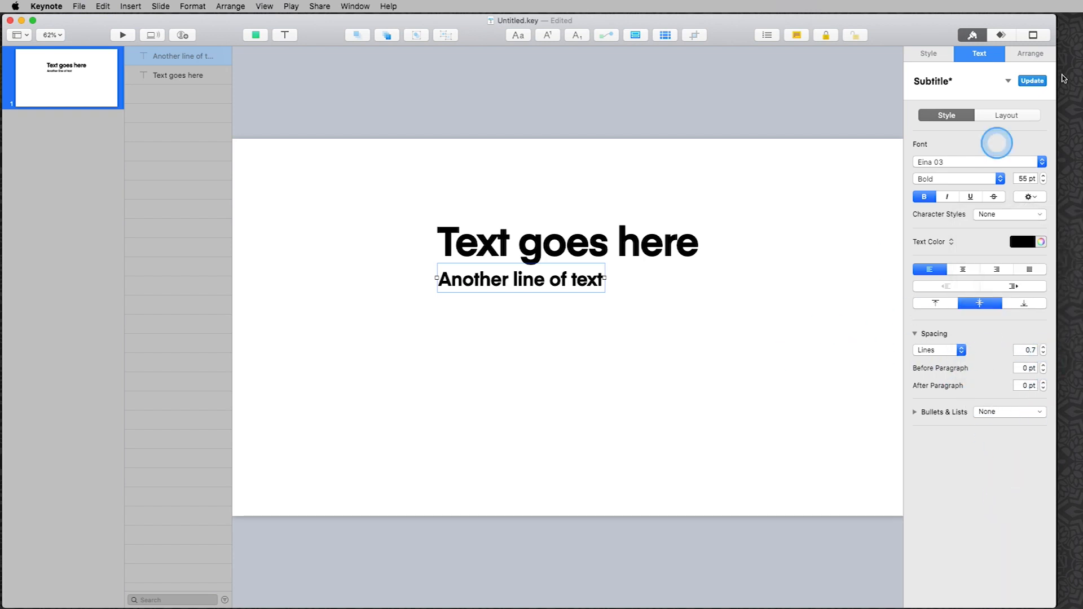
click(1032, 80)
click(612, 367)
drag(510, 280, 512, 283)
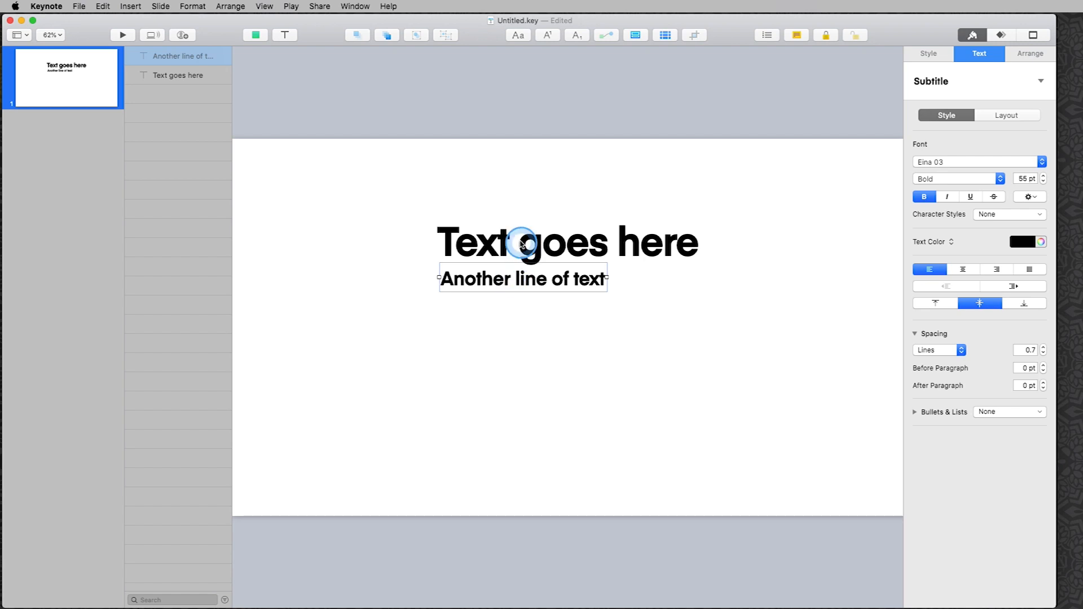
Duplicate the slide six times and view the copies.
click(90, 100)
key(super+d)
key(super+d)
key(super+d)
key(super+d)
key(super+d)
key(super+d)
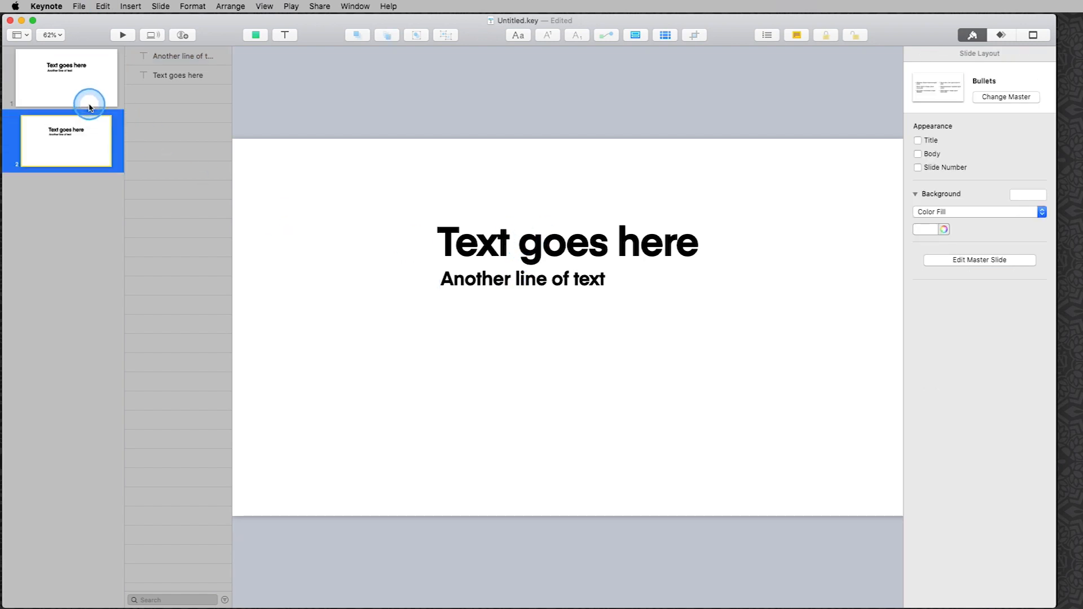
click(72, 152)
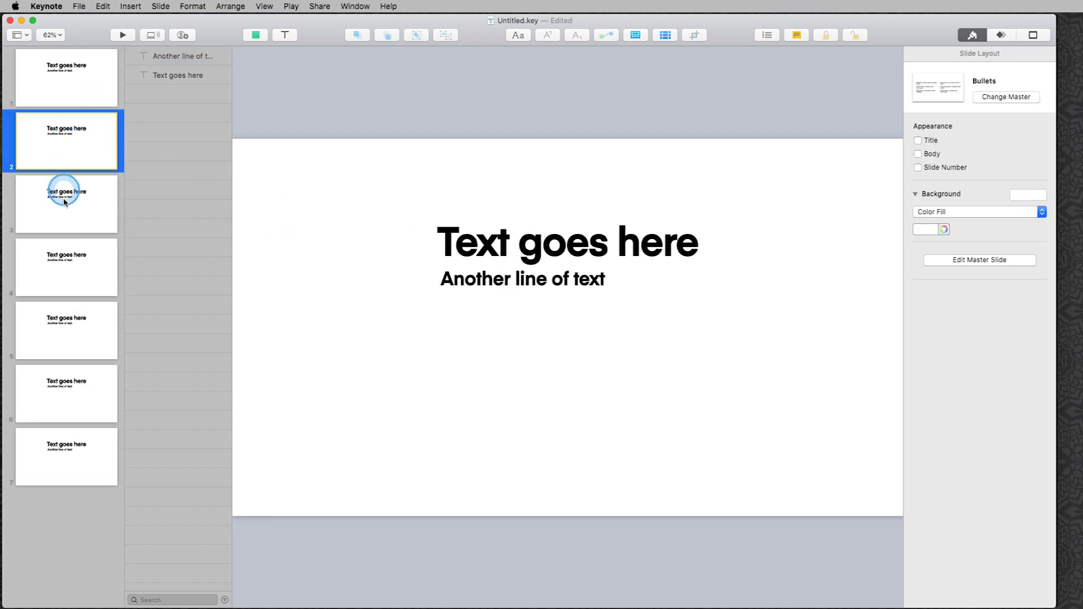
click(60, 440)
Set the first slide's title to 140 pt in blue and update the Title paragraph style across all slides.
click(72, 71)
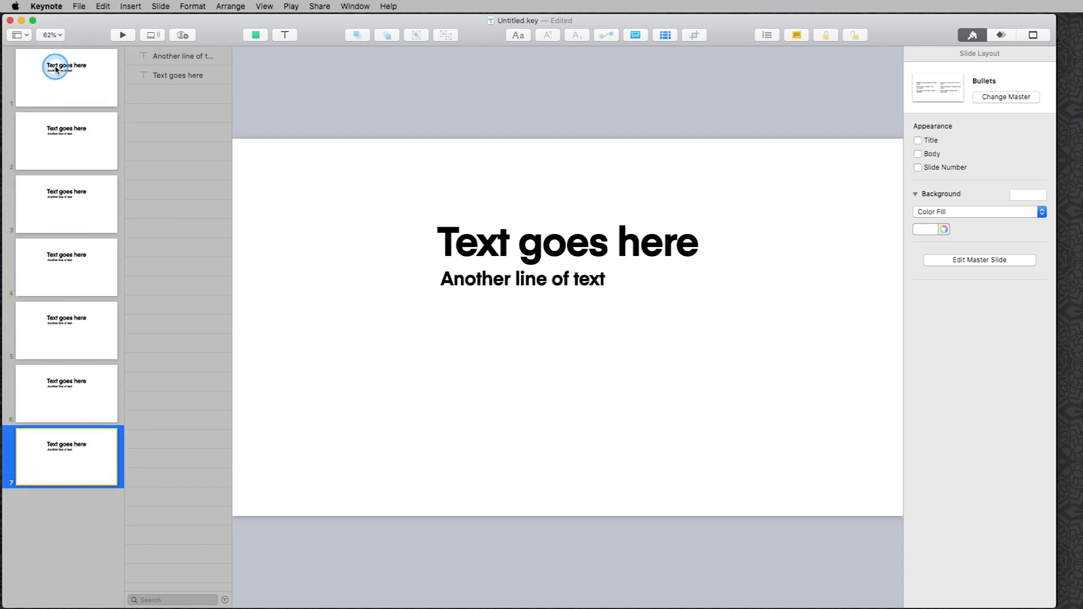
click(511, 221)
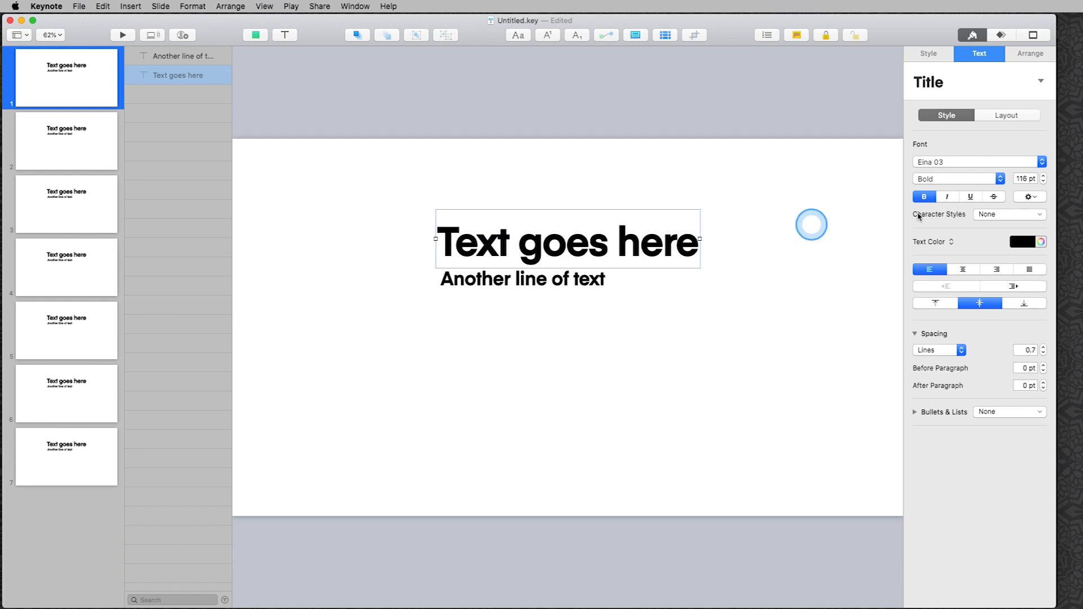
text(140)
key(Return)
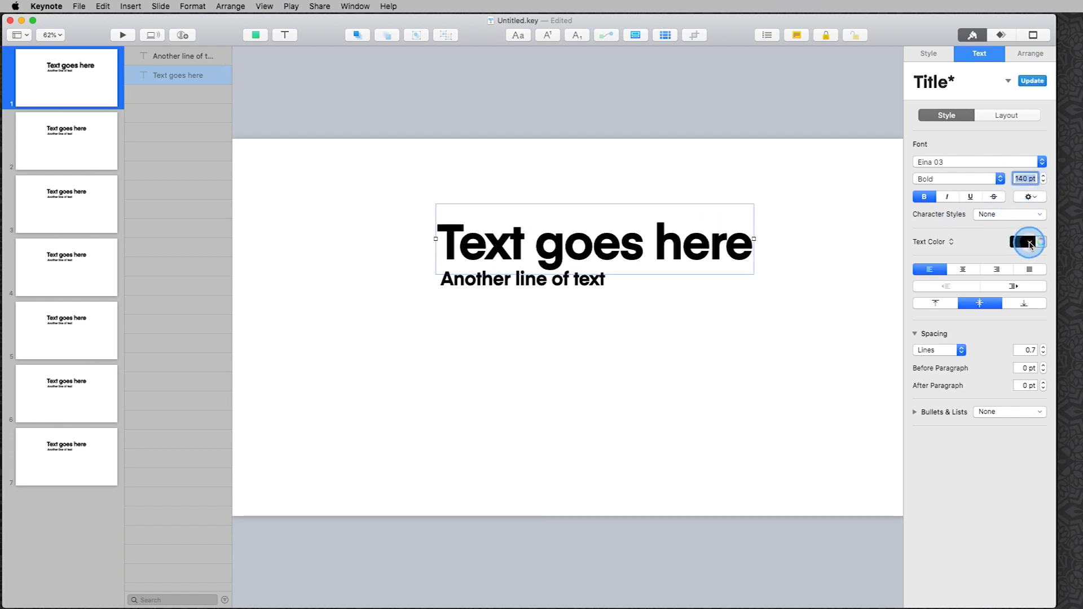
click(1029, 243)
click(985, 290)
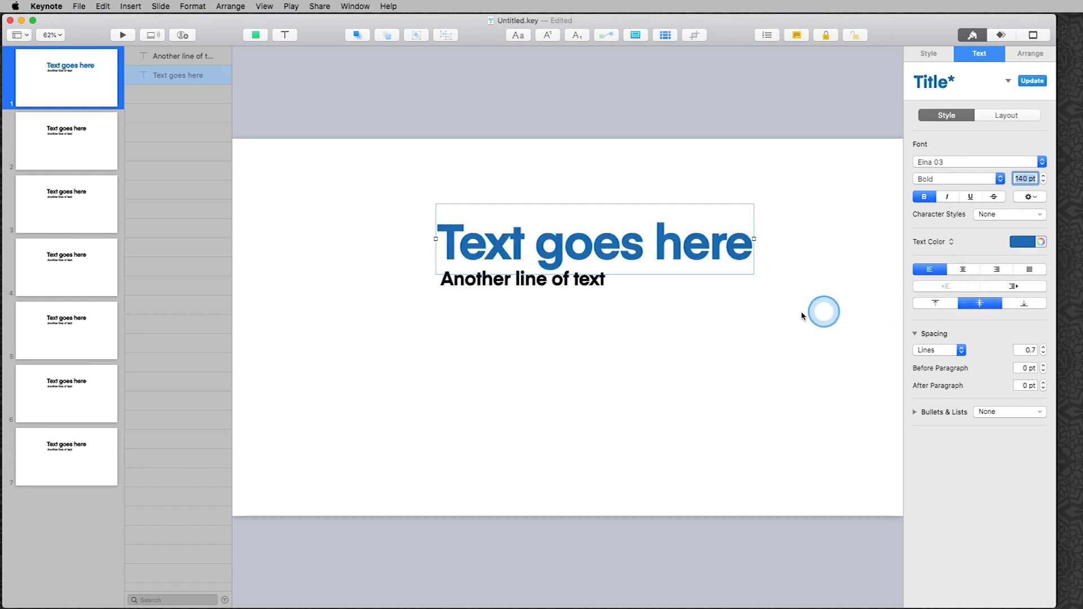
click(788, 345)
click(629, 233)
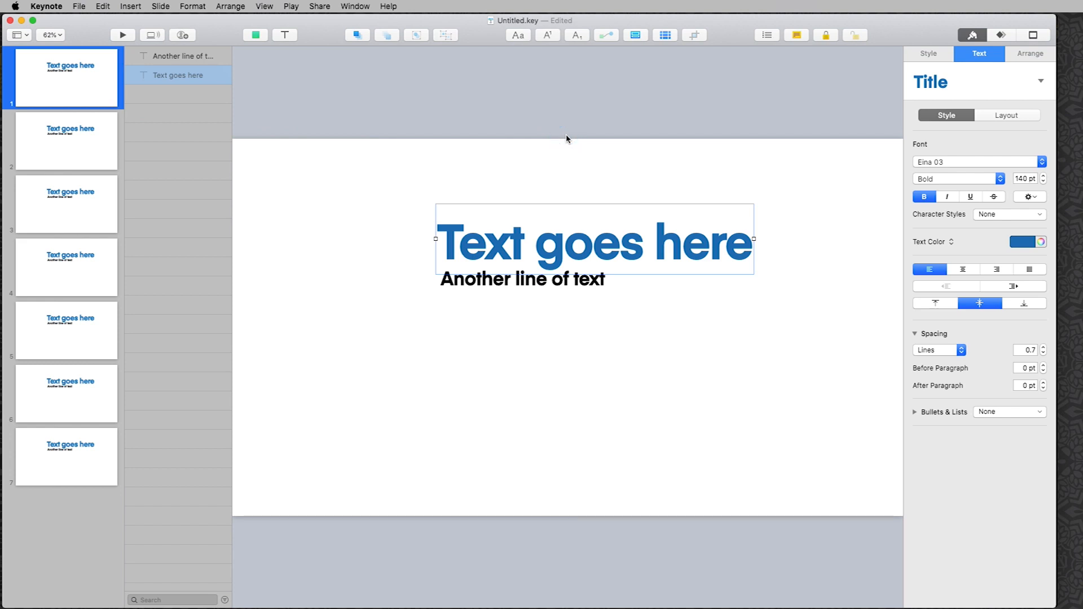
Switch to the HOW Webinar 2020 presentation and look through its slides and the way they are grouped.
drag(1050, 605, 1078, 606)
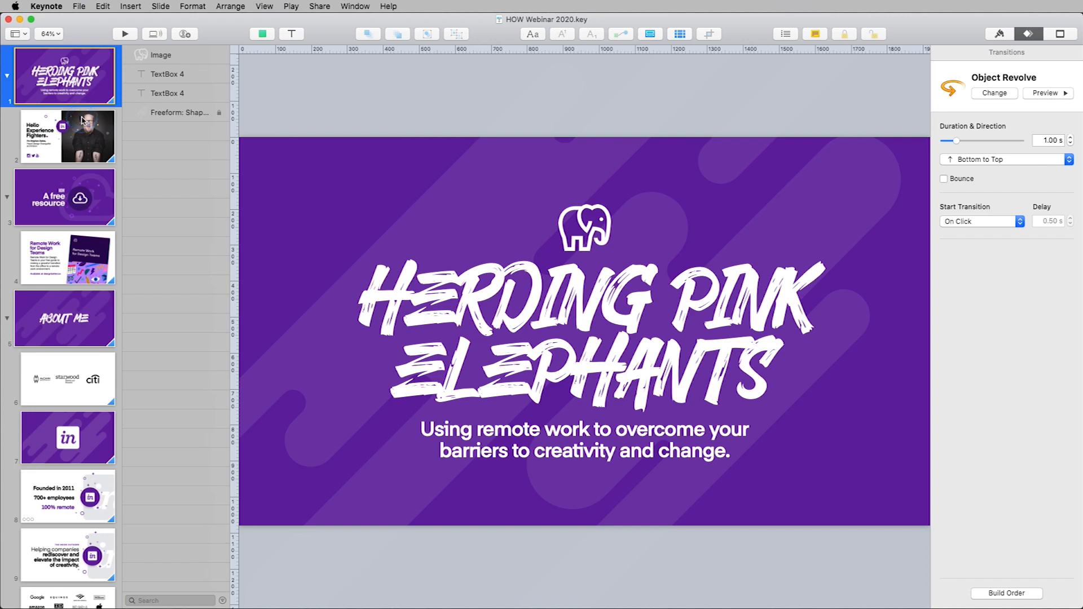
scroll(83, 140, down, 10)
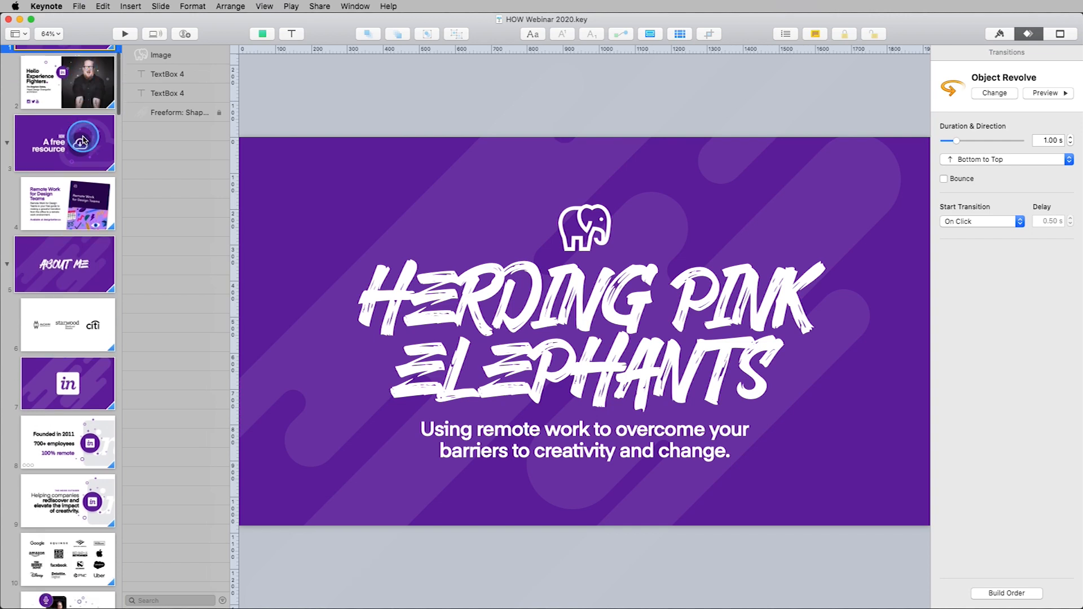
scroll(83, 139, down, 20)
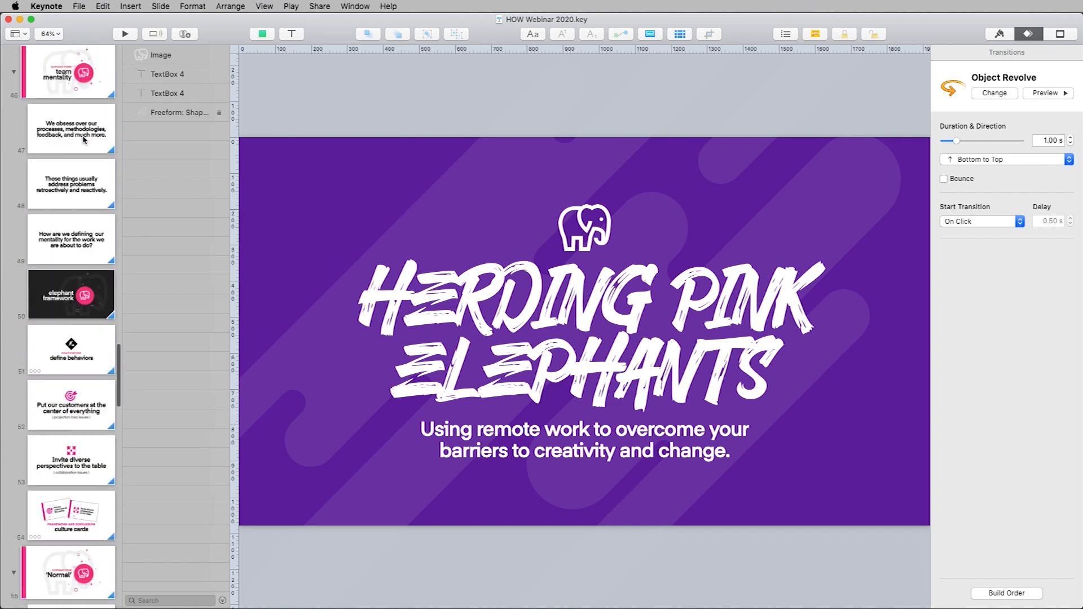
scroll(83, 139, down, 15)
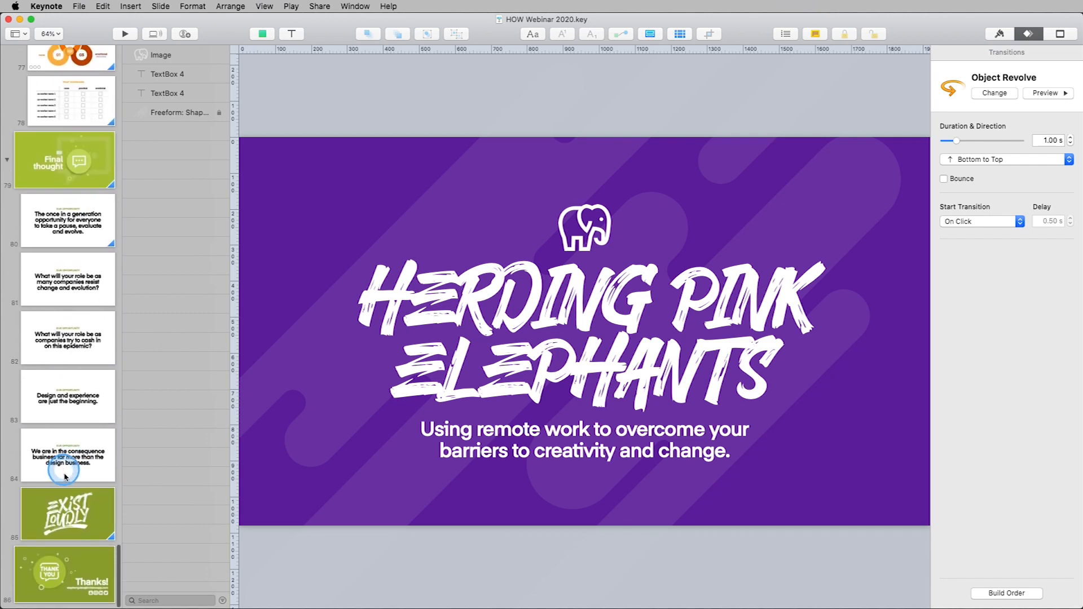
scroll(70, 573, up, 20)
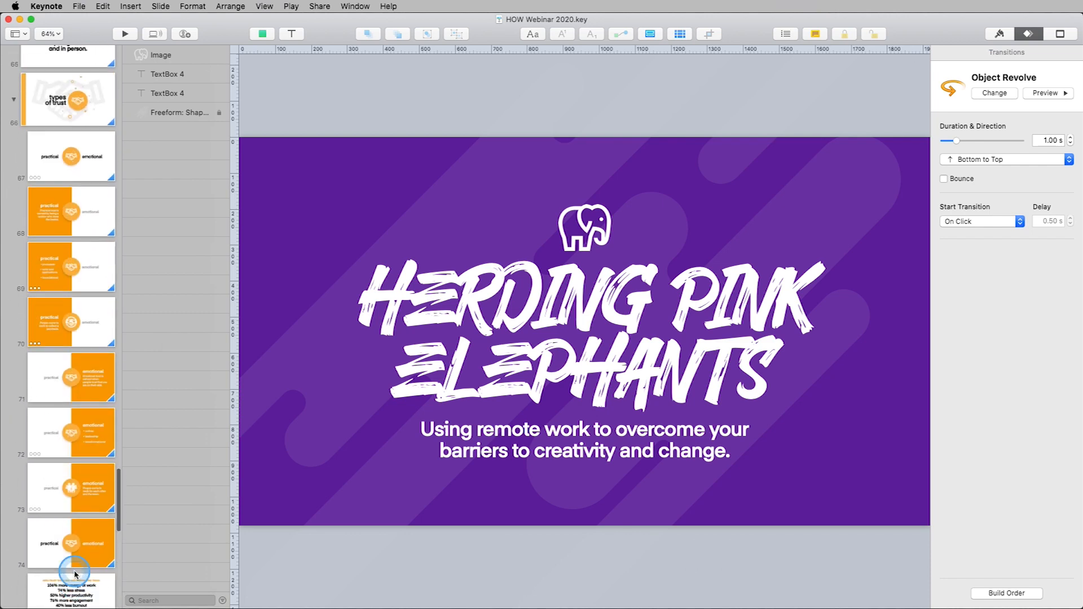
scroll(75, 574, up, 20)
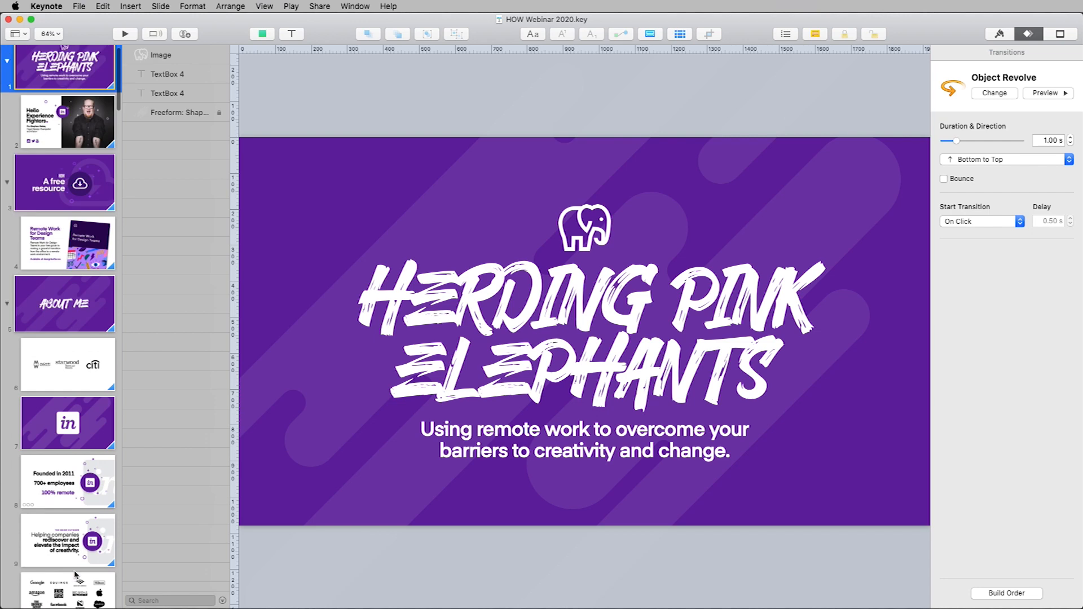
click(66, 241)
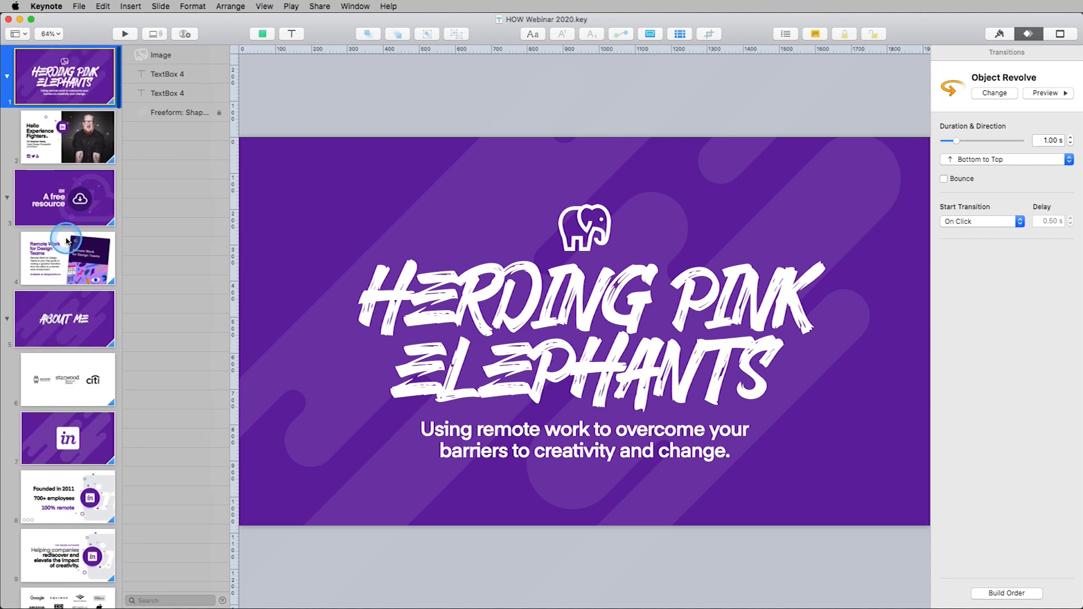
click(64, 124)
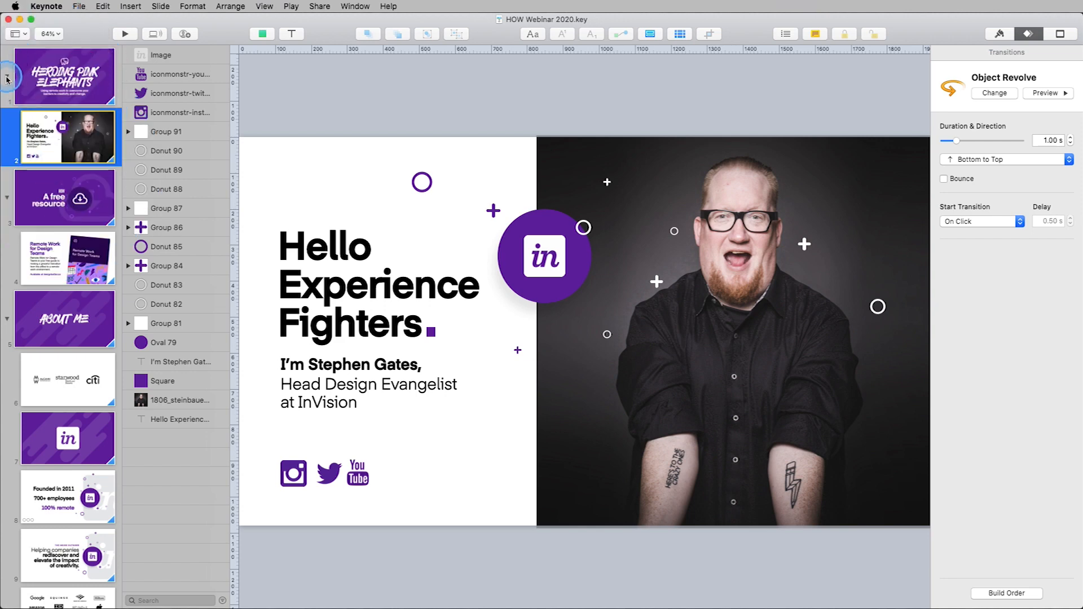
Collapse all slide groups in the slide navigator, from the Herding Pink Elephants opening to Final thought.
click(7, 77)
click(7, 138)
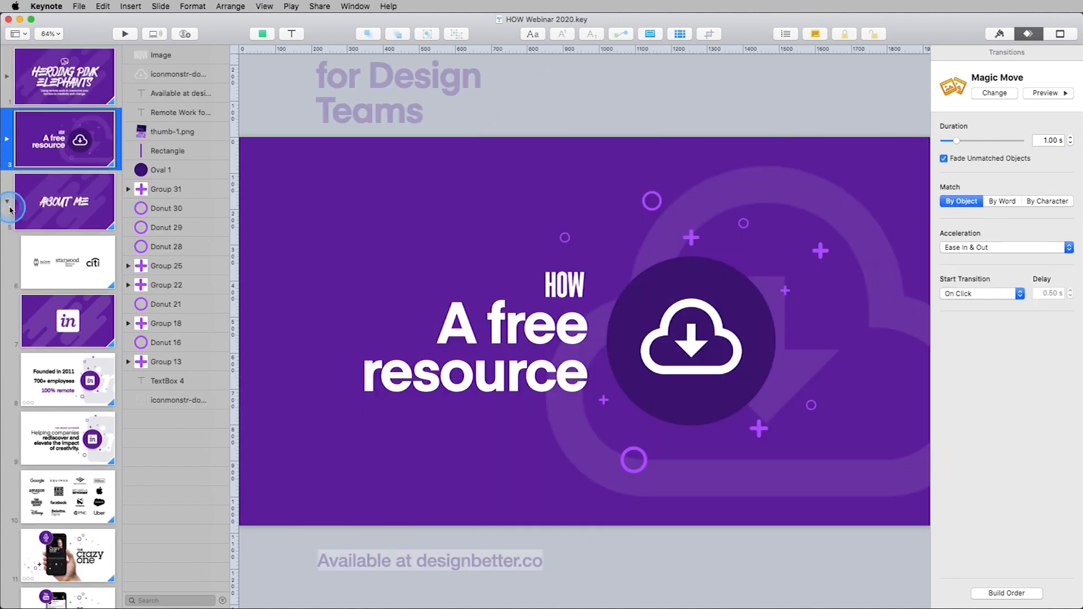
click(7, 201)
click(7, 265)
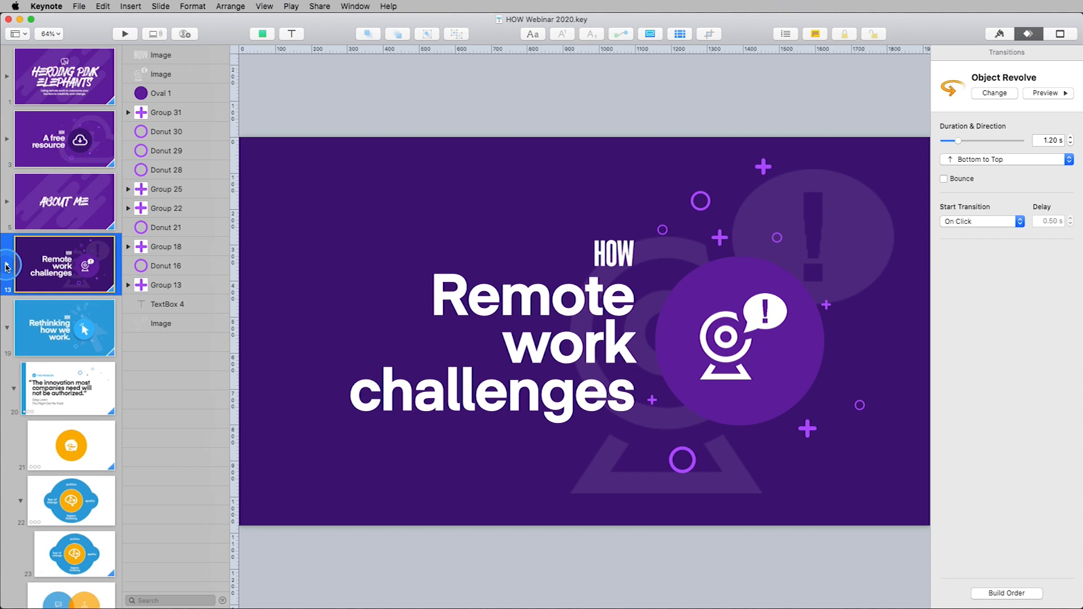
click(7, 326)
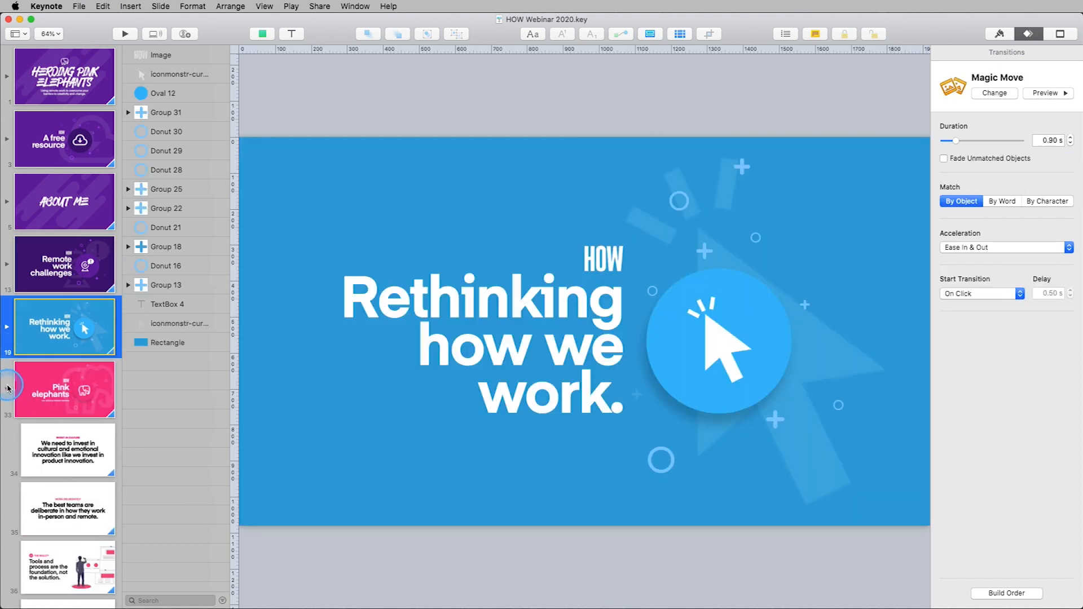
click(7, 389)
click(7, 454)
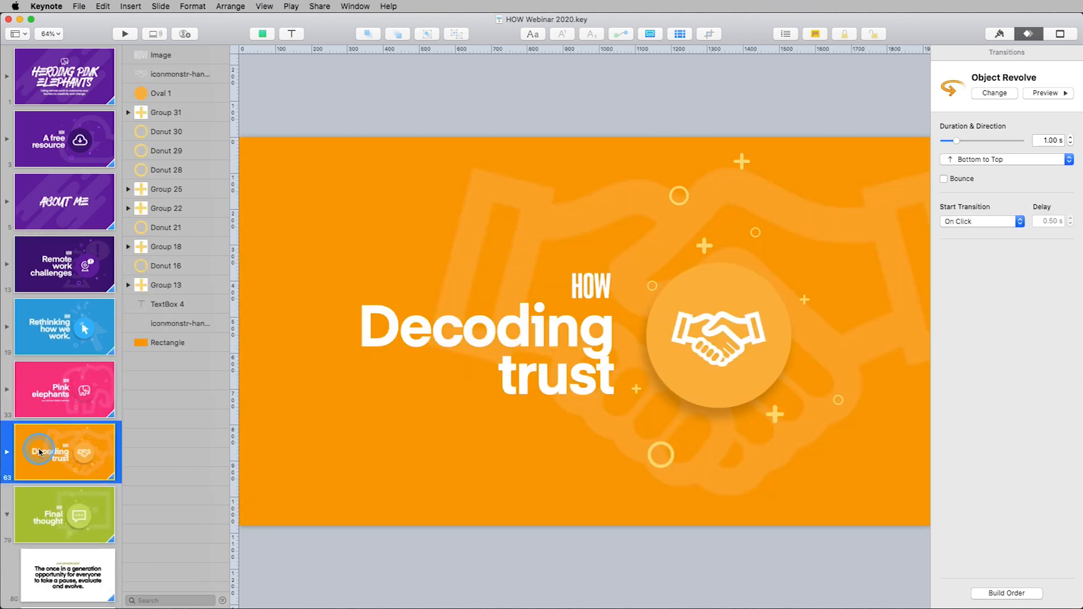
scroll(7, 446, down, 3)
click(7, 442)
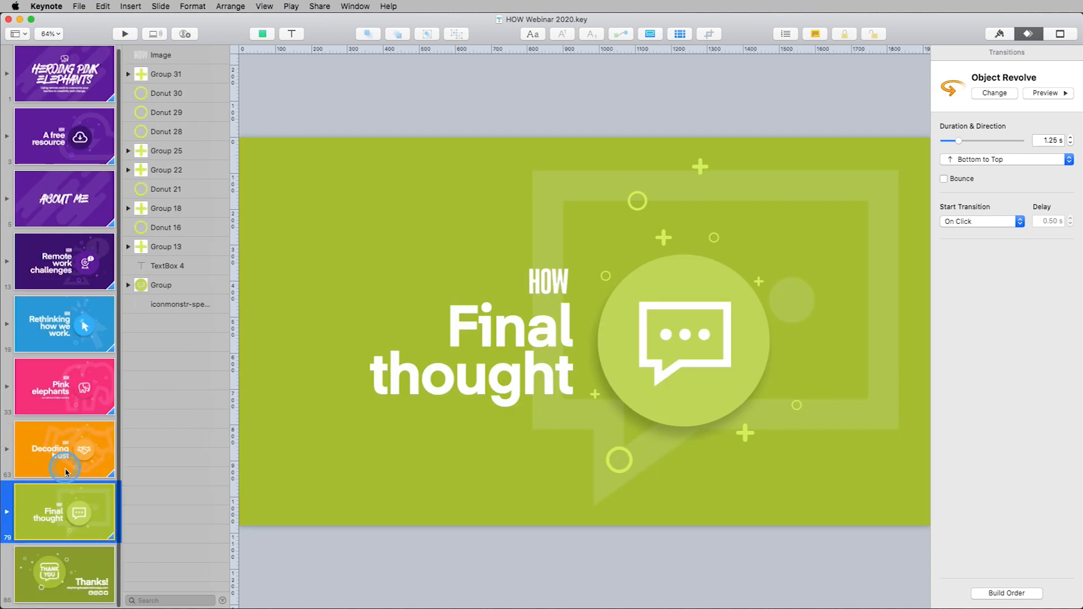
click(6, 511)
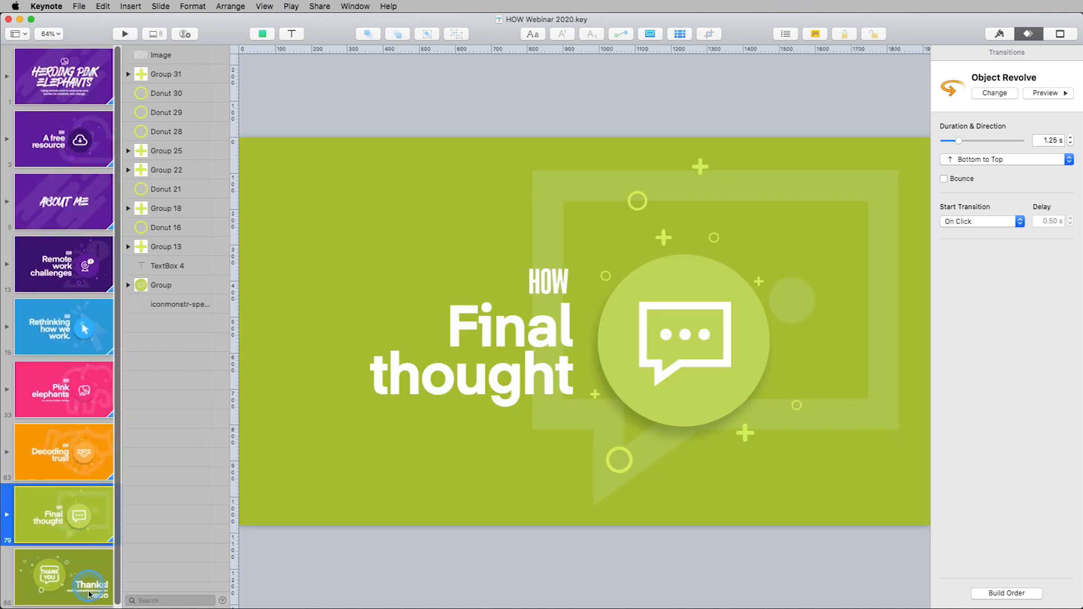
Expand the slide groups under Remote work challenges, About Me, A free resource and the opening title slide.
click(6, 265)
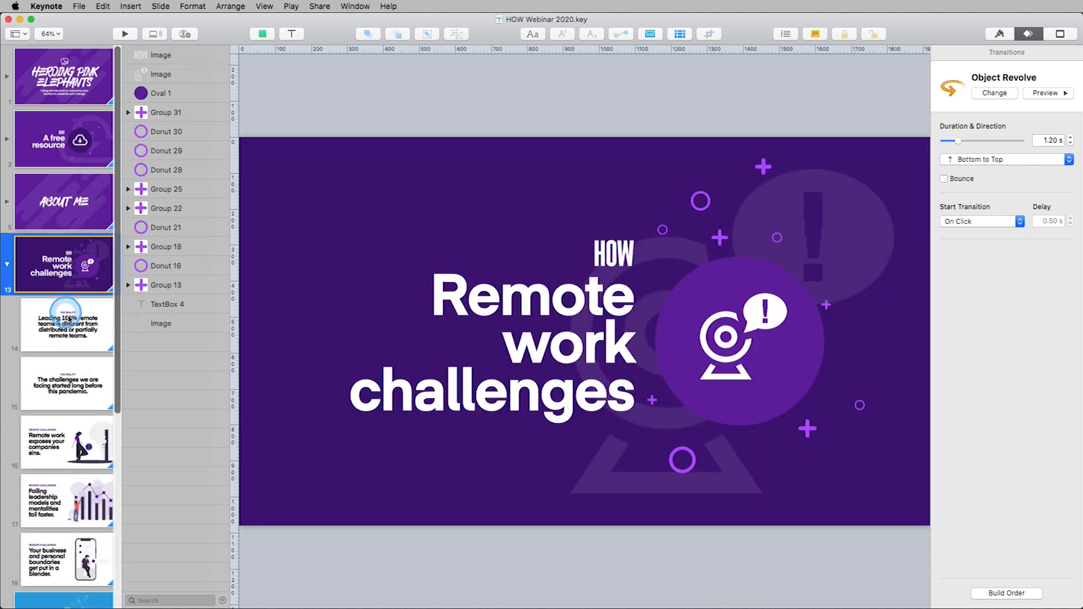
scroll(75, 321, down, 5)
scroll(10, 203, up, 5)
click(11, 203)
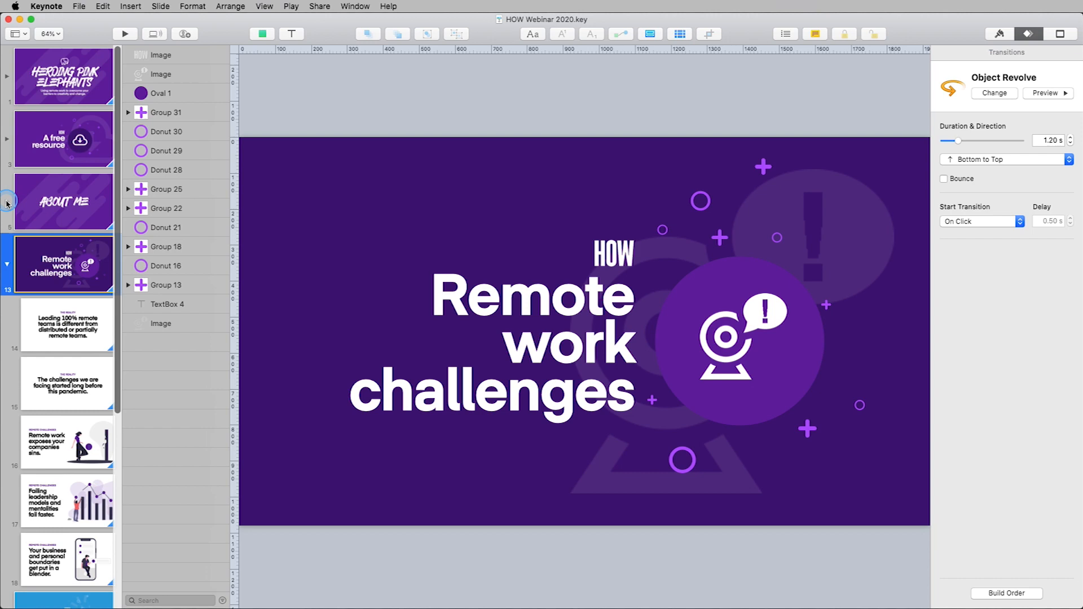
click(9, 138)
click(10, 65)
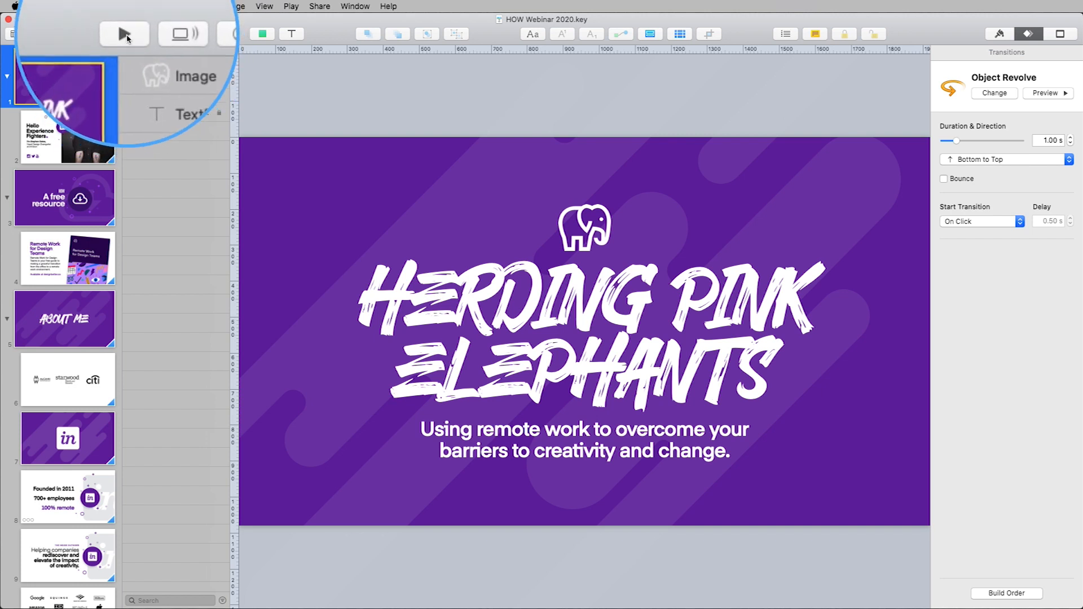
Examine the slideshow options for playing, recording, rehearsing and customizing the presenter display.
click(289, 6)
click(306, 23)
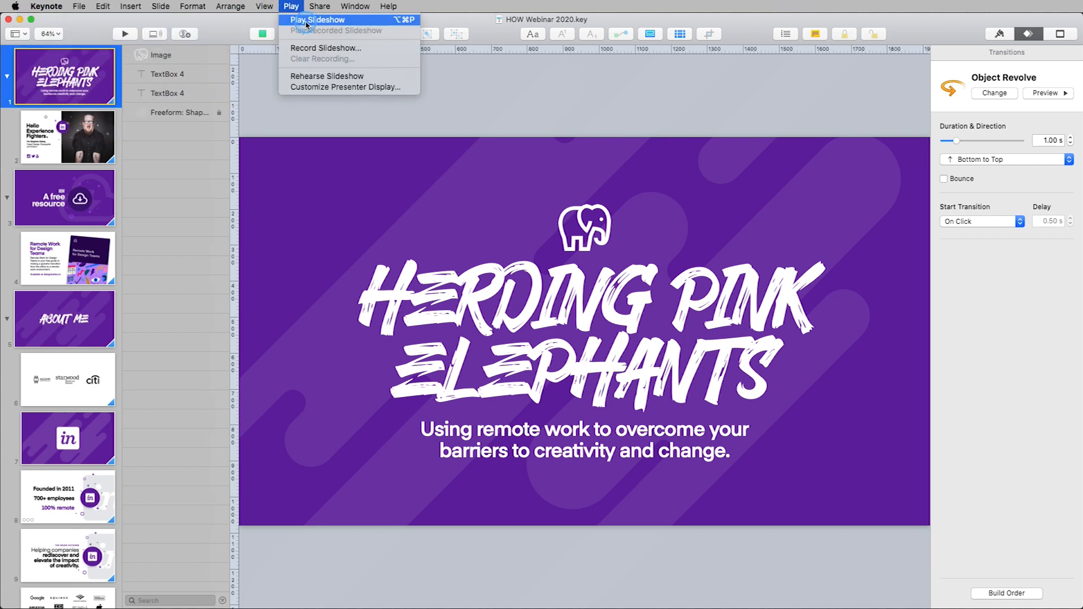
click(295, 7)
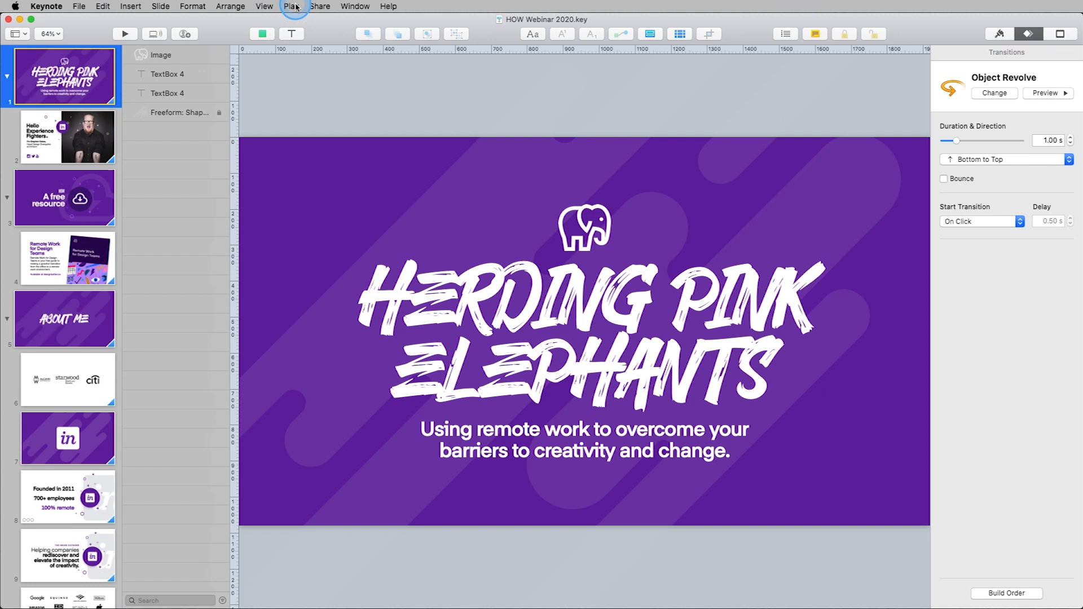
click(292, 67)
click(299, 5)
click(304, 51)
click(302, 29)
click(295, 7)
Play the slideshow from the title slide and advance past the speaker introduction slide.
key(alt+super+p)
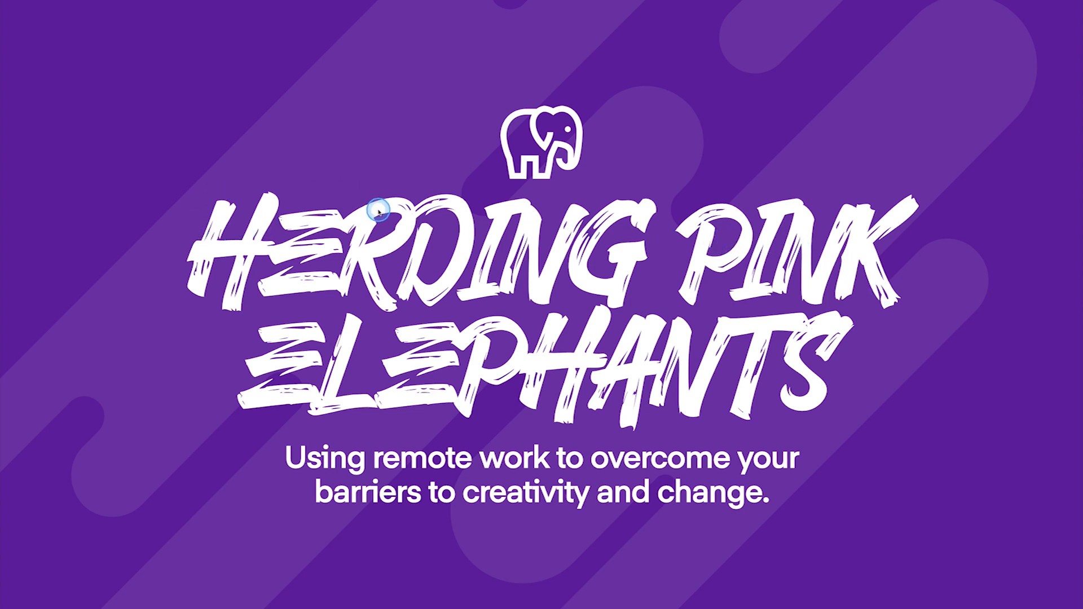
click(824, 158)
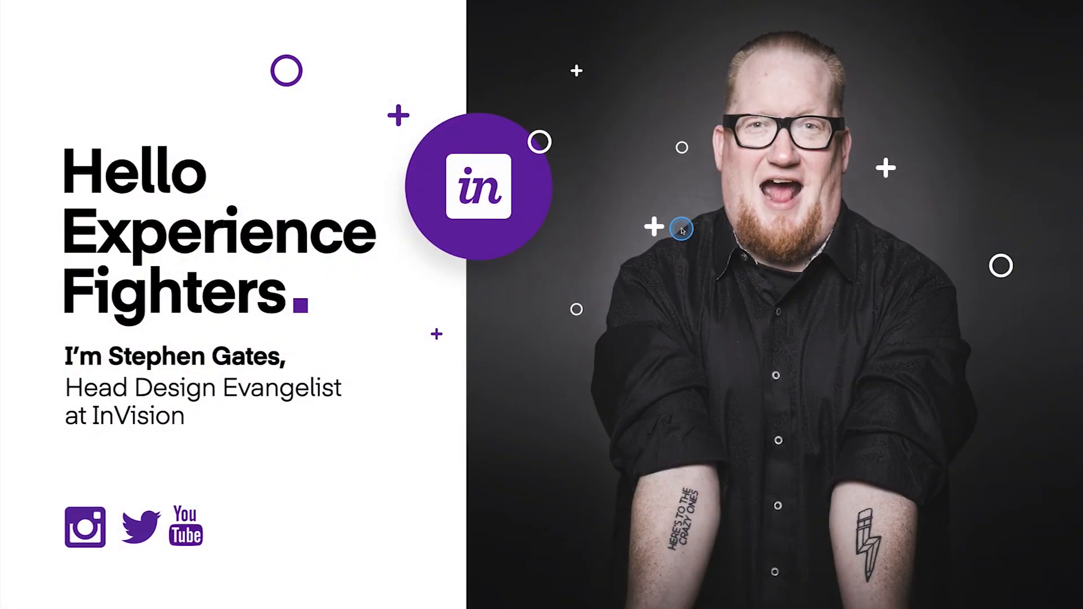
click(681, 228)
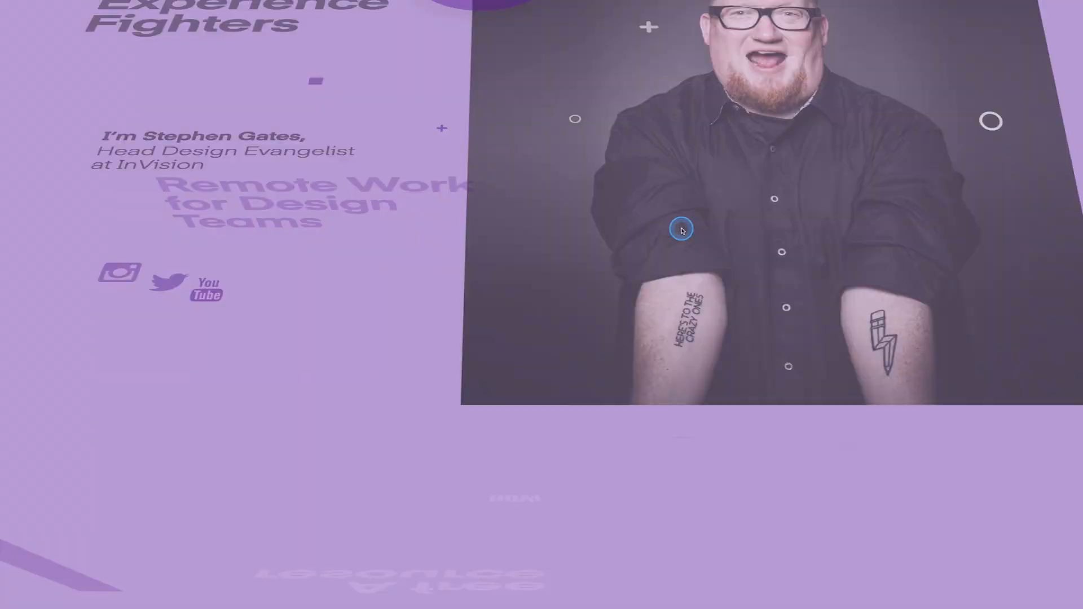